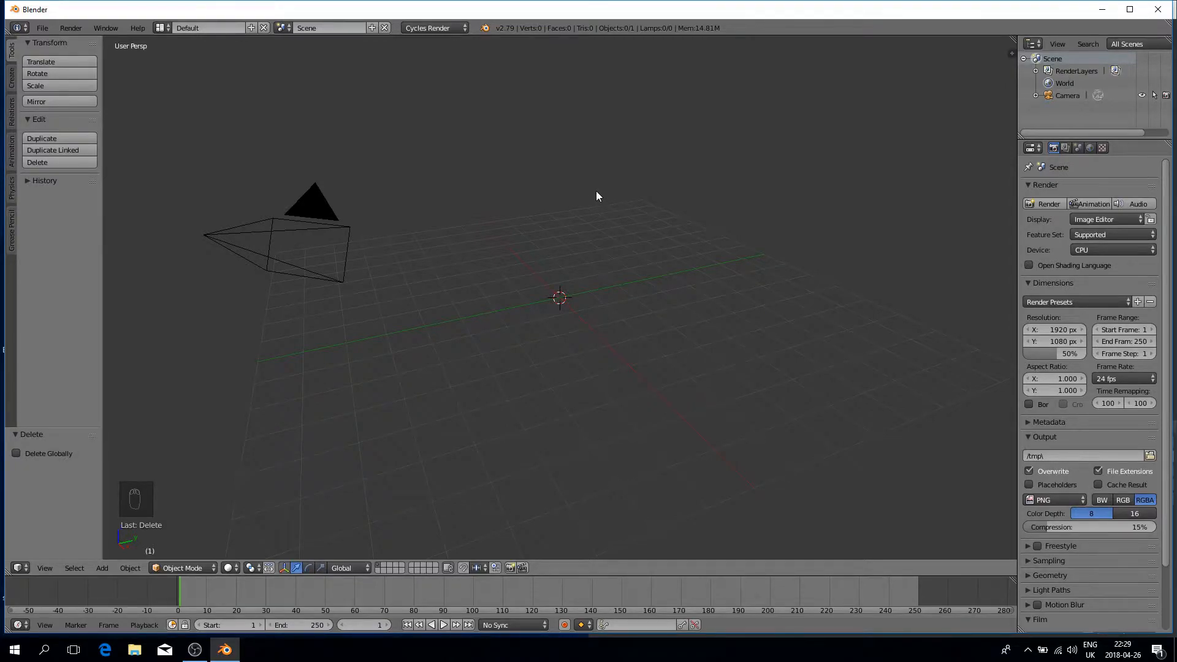
- Add a monkey mesh at the centre of the scene
{"action": "key", "text": "shift+a"}
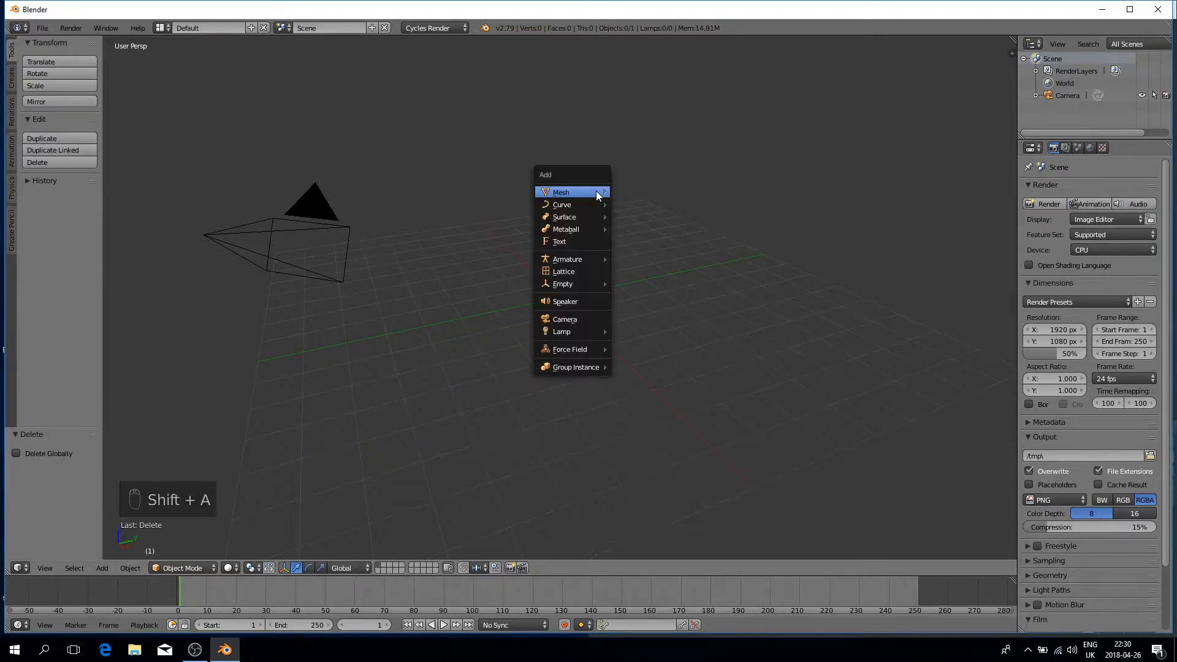
{"action": "mouse_move", "coordinate": [596, 191]}
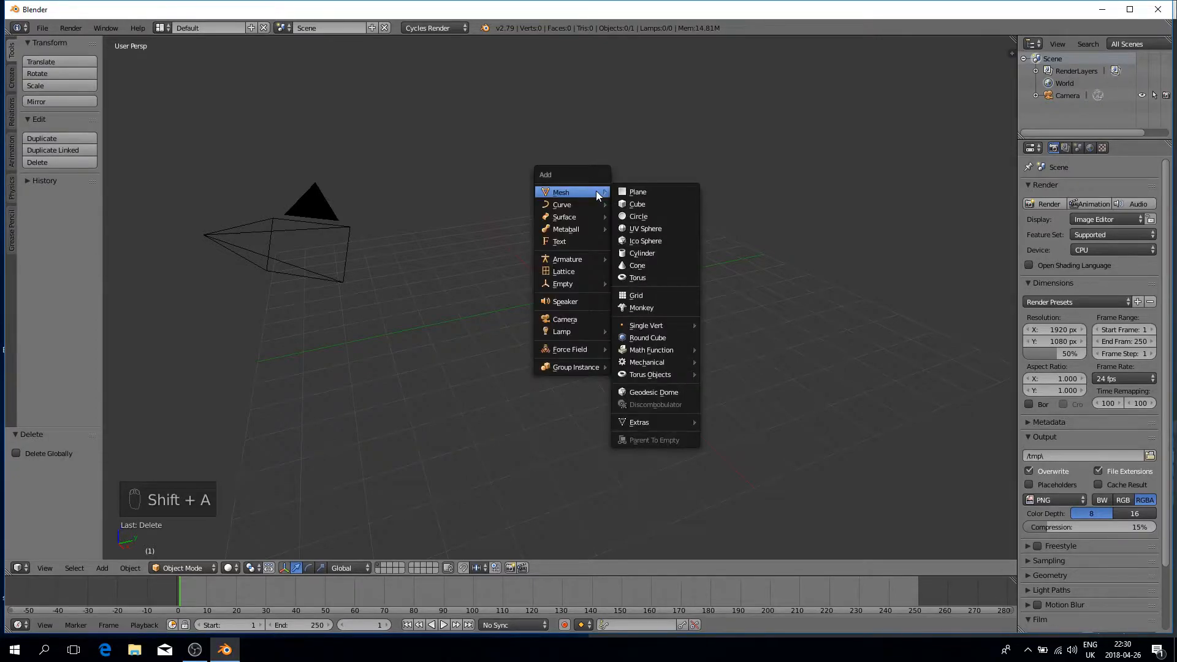
{"action": "left_click", "coordinate": [644, 308]}
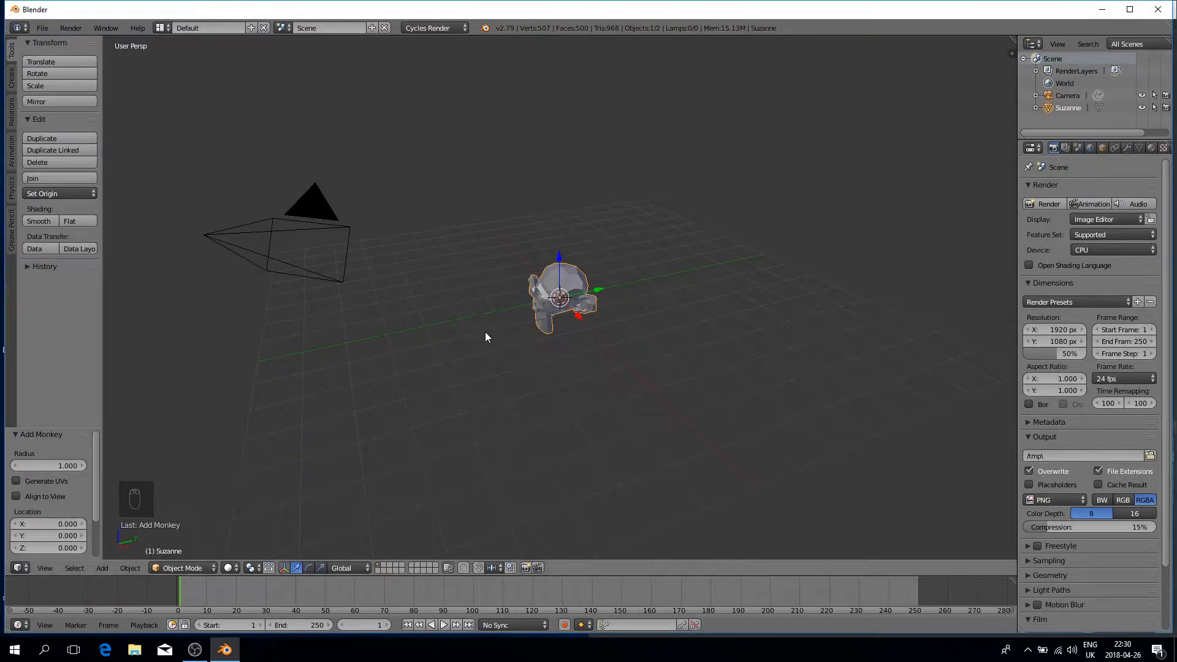
- Add a Subdivision Surface modifier to the monkey and give it smooth shading
{"action": "scroll", "coordinate": [638, 254], "scroll_direction": "up", "scroll_amount": 5}
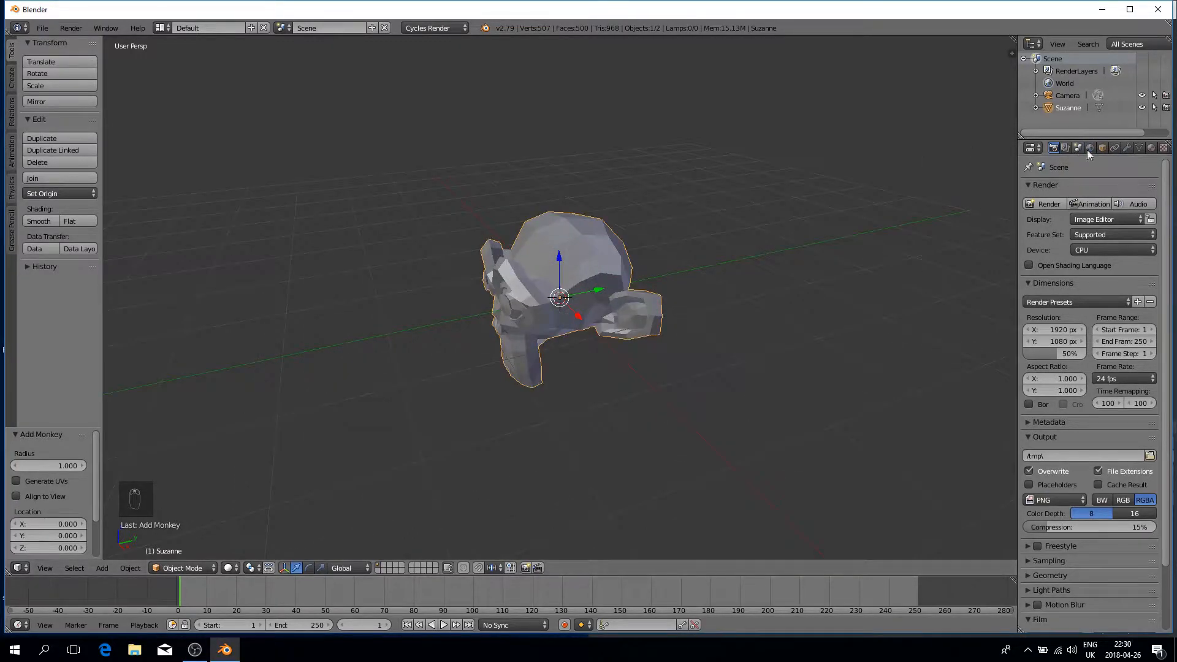
{"action": "left_click", "coordinate": [1128, 148]}
{"action": "left_click", "coordinate": [1078, 190]}
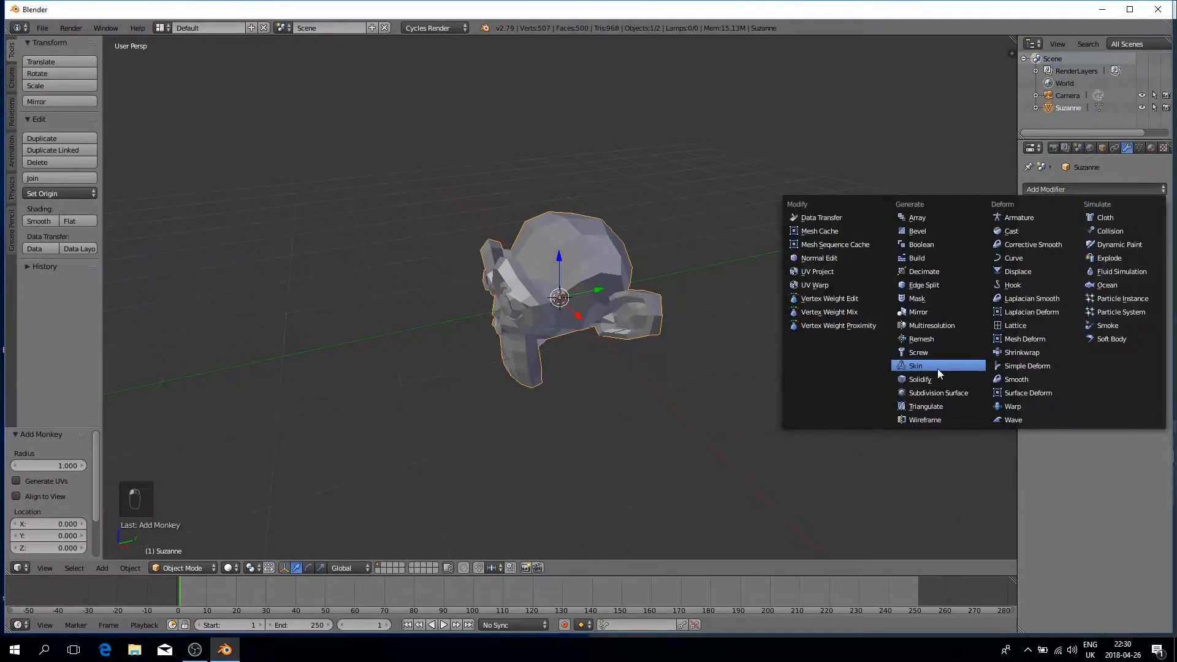
{"action": "left_click", "coordinate": [940, 393]}
{"action": "scroll", "coordinate": [545, 200], "scroll_direction": "up", "scroll_amount": 3}
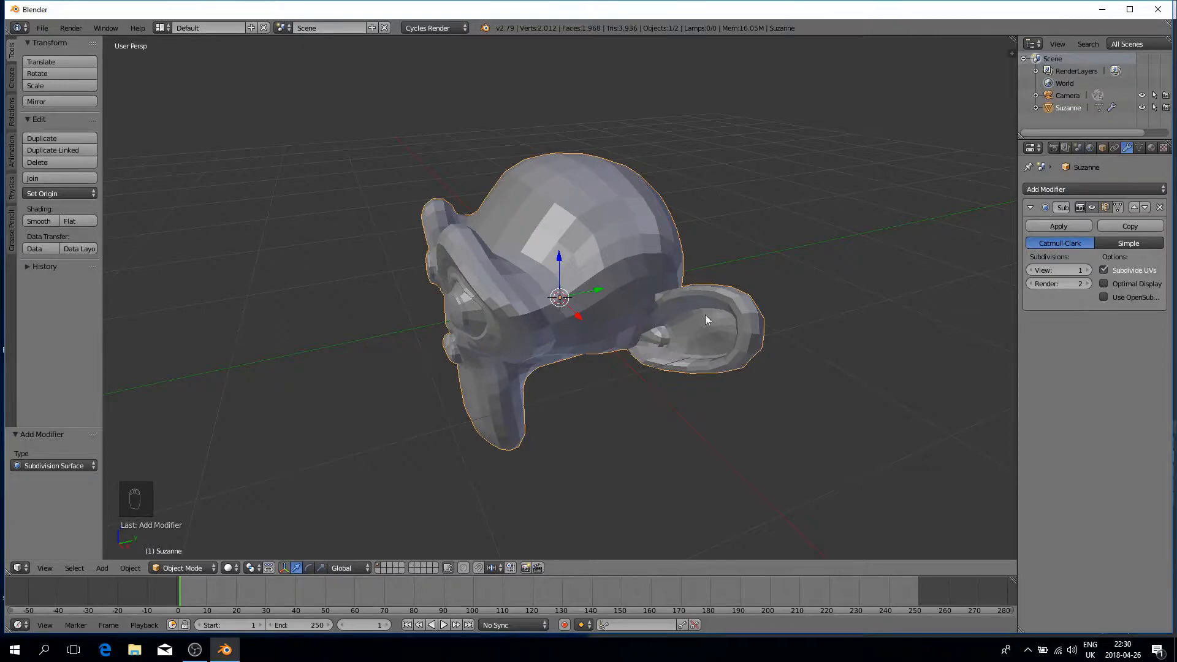
{"action": "left_click", "coordinate": [35, 222]}
- Show the monkey from the front and align the camera to that view so the head is centred in the frame
{"action": "scroll", "coordinate": [498, 250], "scroll_direction": "down", "scroll_amount": 3}
{"action": "middle_click_drag", "start_coordinate": [502, 244], "coordinate": [568, 234]}
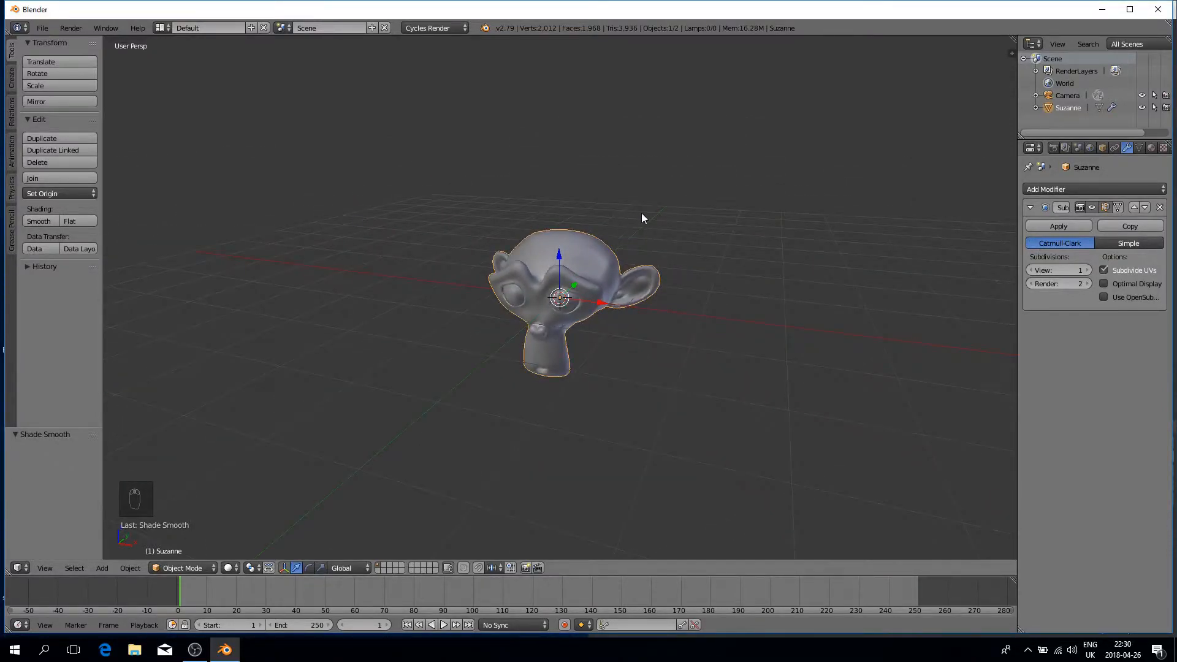
{"action": "middle_click_drag", "start_coordinate": [642, 215], "coordinate": [627, 202]}
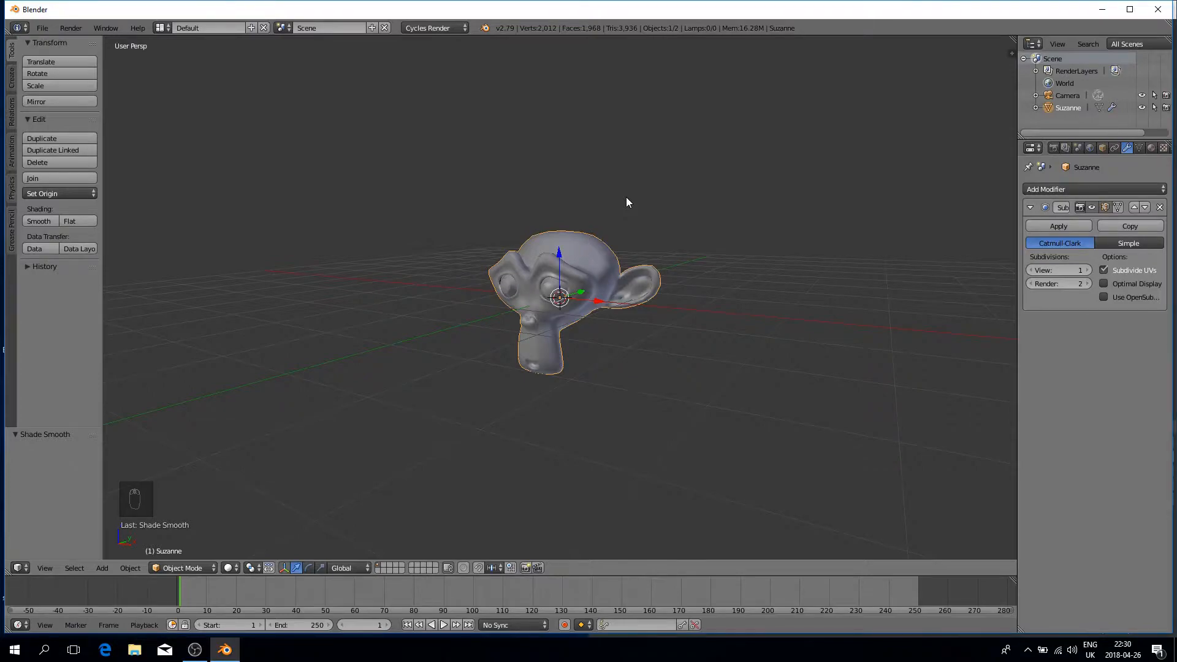
{"action": "key", "text": "KP_1"}
{"action": "scroll", "coordinate": [627, 202], "scroll_direction": "down", "scroll_amount": 1}
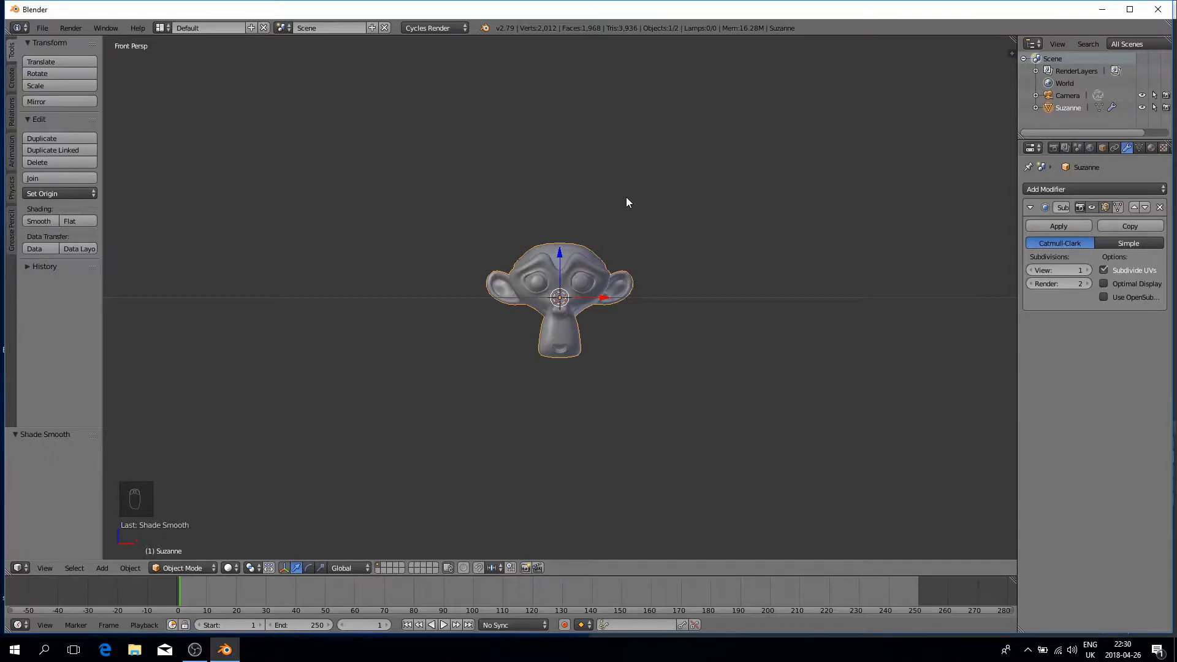
{"action": "key", "text": "ctrl+alt+KP_0"}
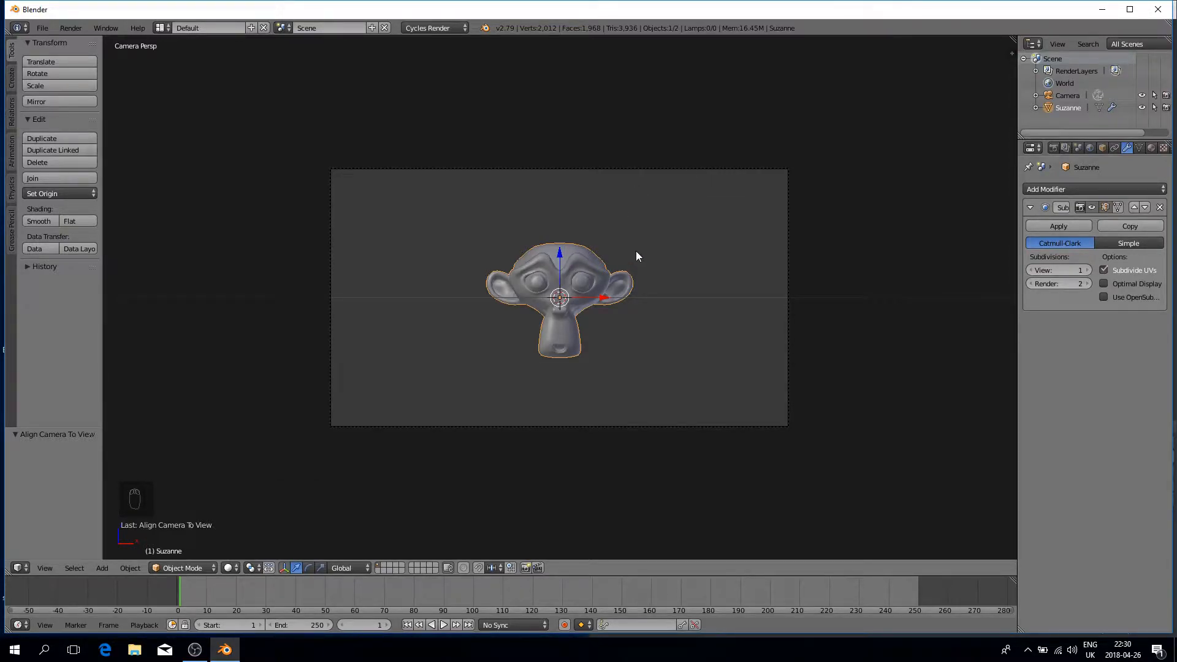
- Add a smooth-shaded UV sphere and raise it about 4.7 units along Z, out of the camera frame
{"action": "key", "text": "shift+a"}
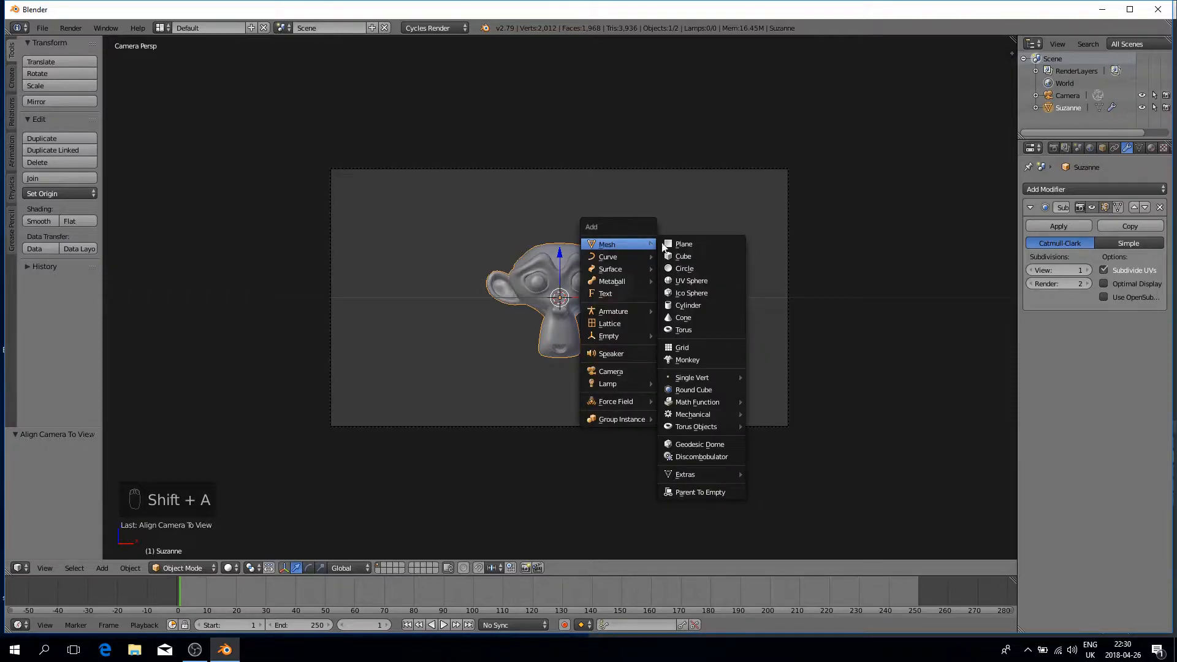
{"action": "left_click", "coordinate": [703, 279]}
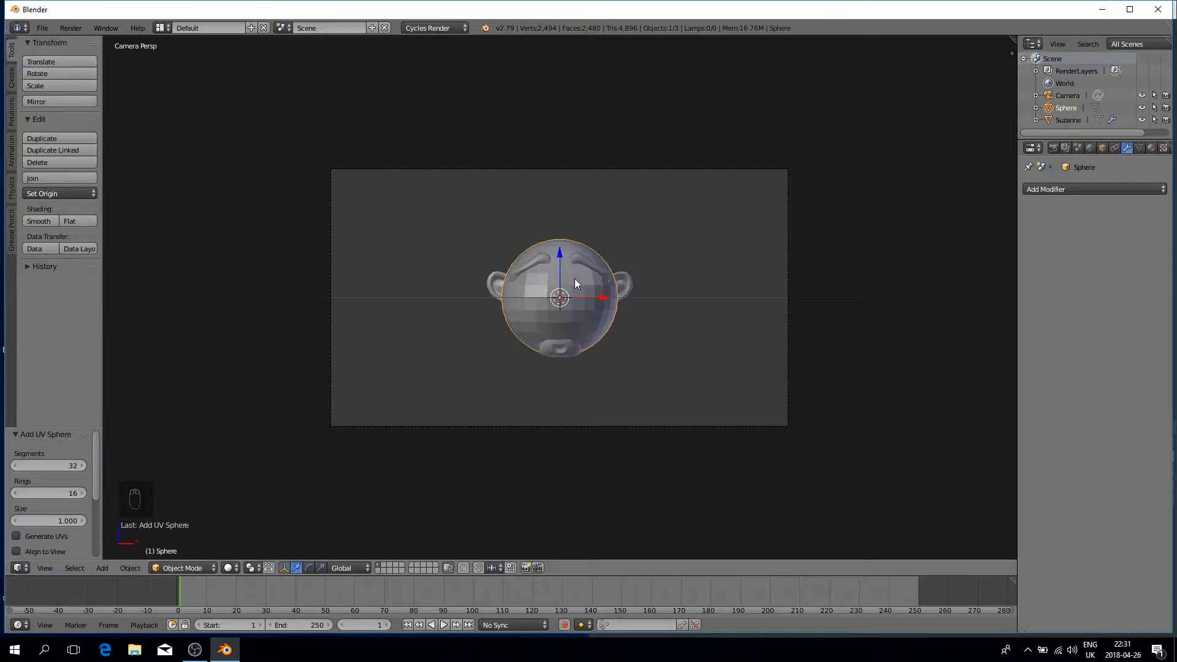
{"action": "left_click_drag", "start_coordinate": [559, 255], "coordinate": [605, 127]}
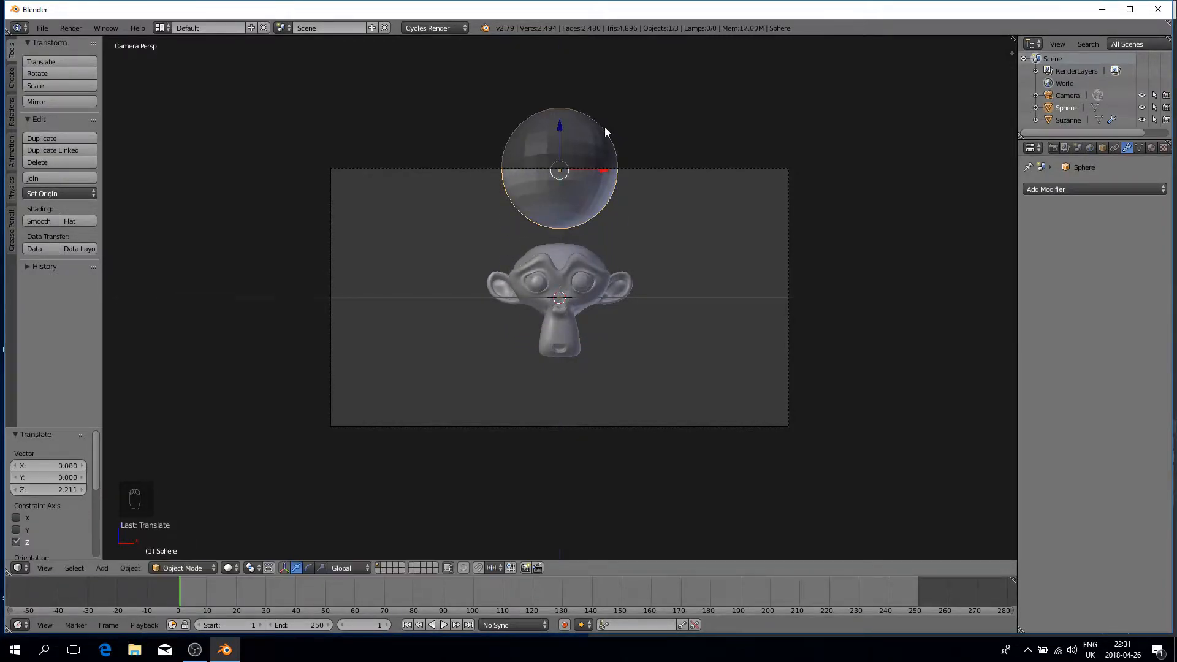
{"action": "left_click", "coordinate": [39, 222]}
{"action": "left_click_drag", "start_coordinate": [559, 127], "coordinate": [566, 500]}
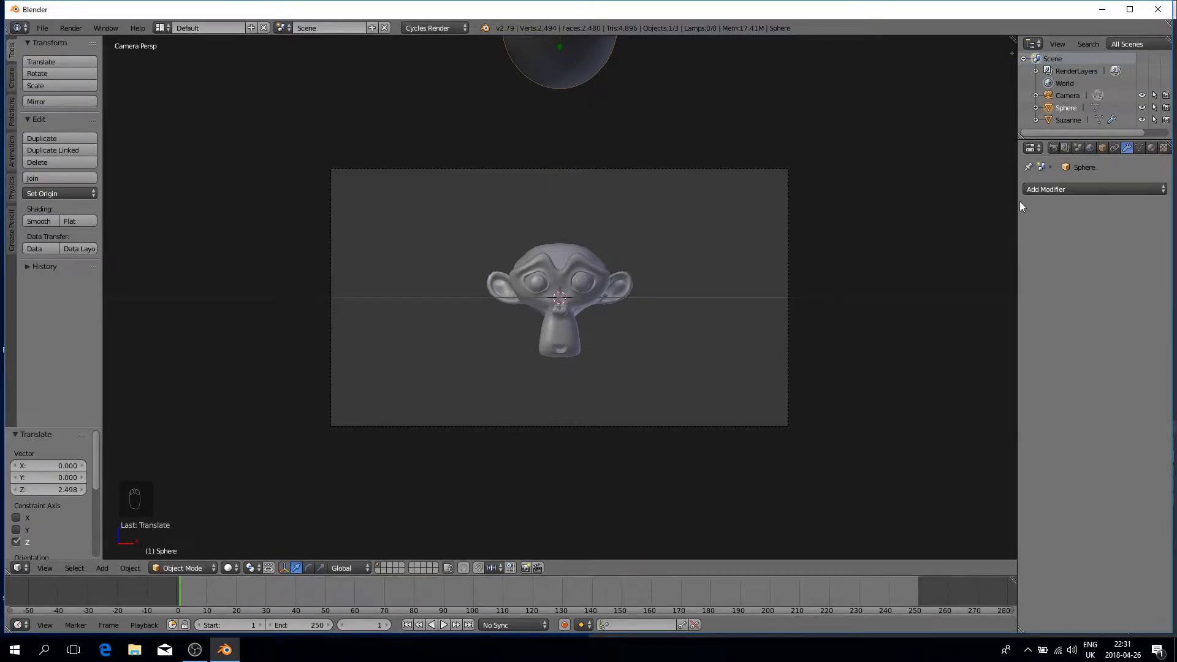
- Widen the properties area and add a new particle system to the monkey
{"action": "left_click_drag", "start_coordinate": [1017, 202], "coordinate": [947, 195]}
{"action": "right_click", "coordinate": [539, 318]}
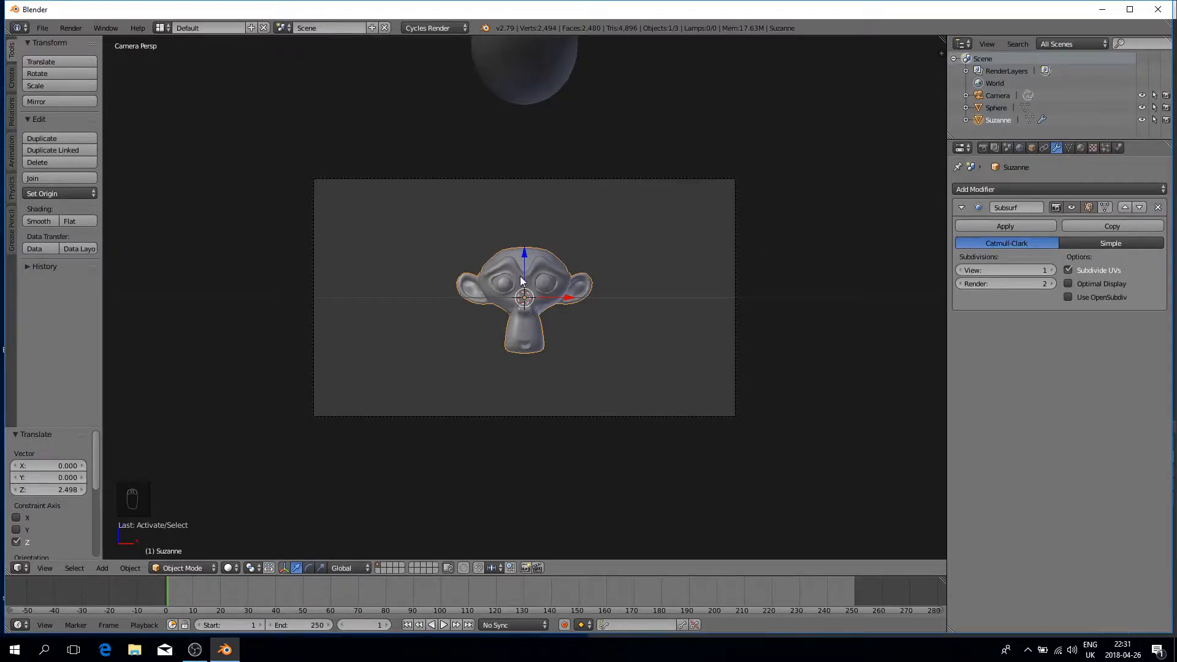
{"action": "left_click", "coordinate": [1106, 148]}
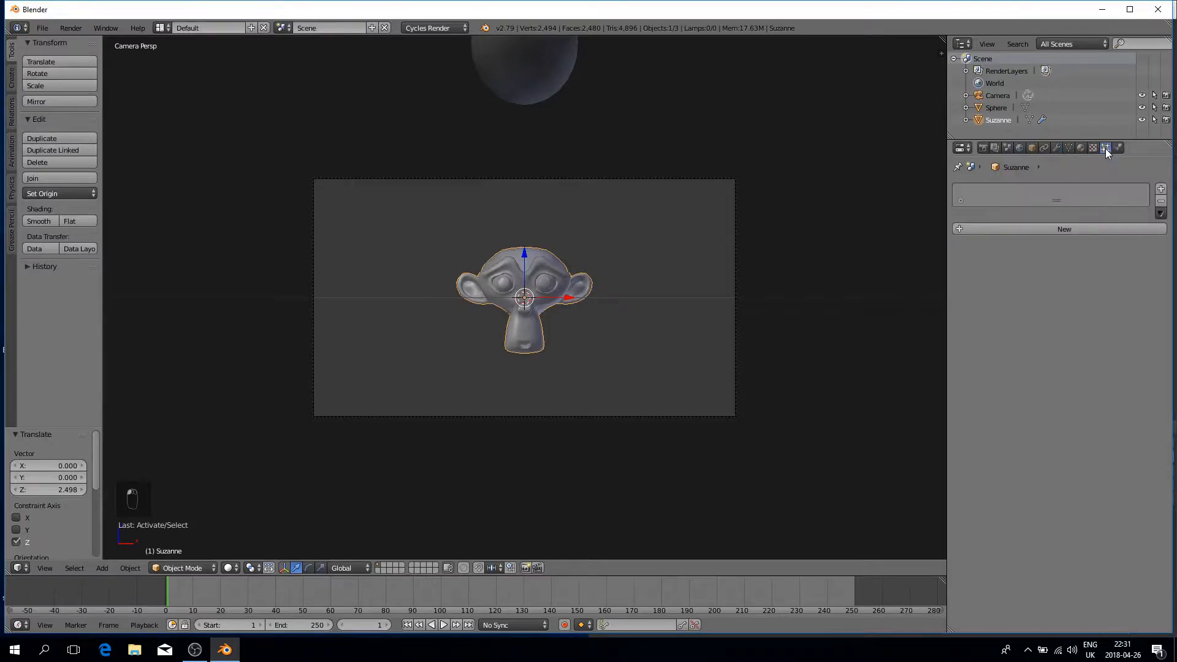
{"action": "left_click", "coordinate": [1044, 226]}
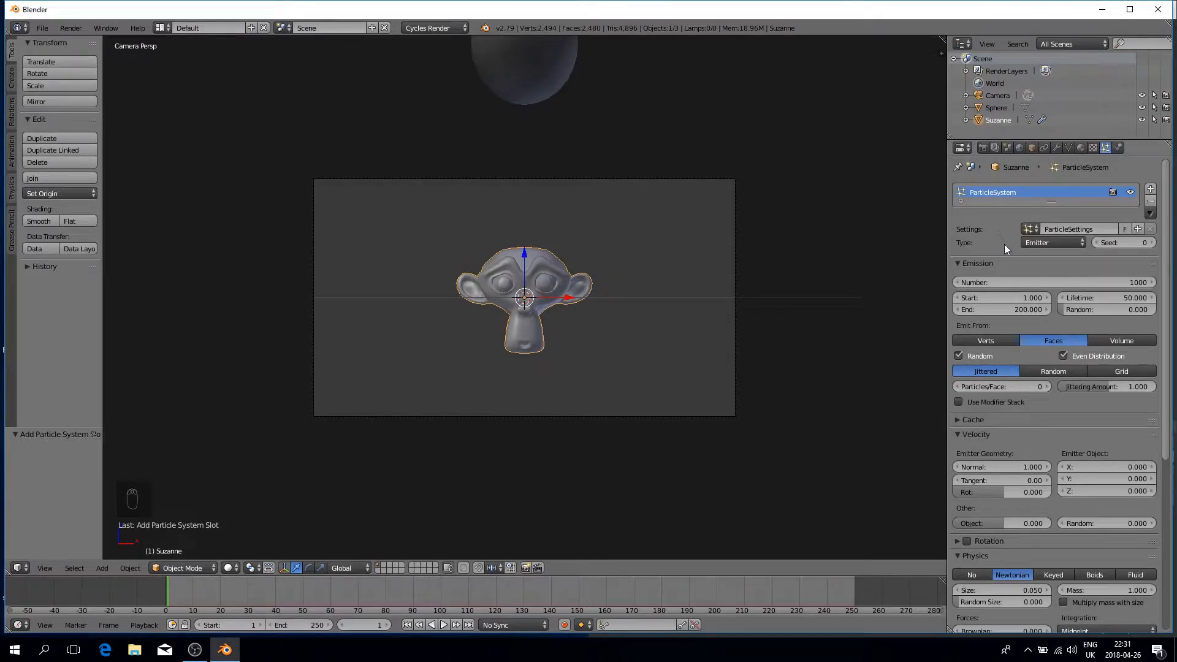
- Set the number of emitted particles to 15000
{"action": "left_click", "coordinate": [1035, 282]}
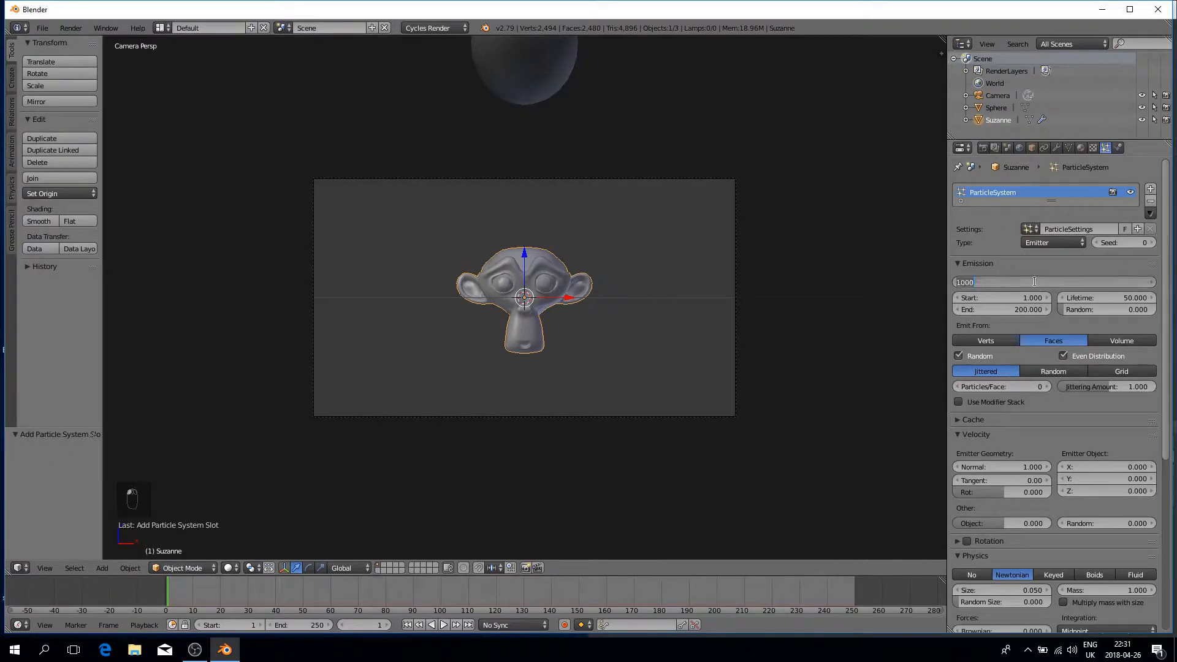
{"action": "type", "text": "400"}
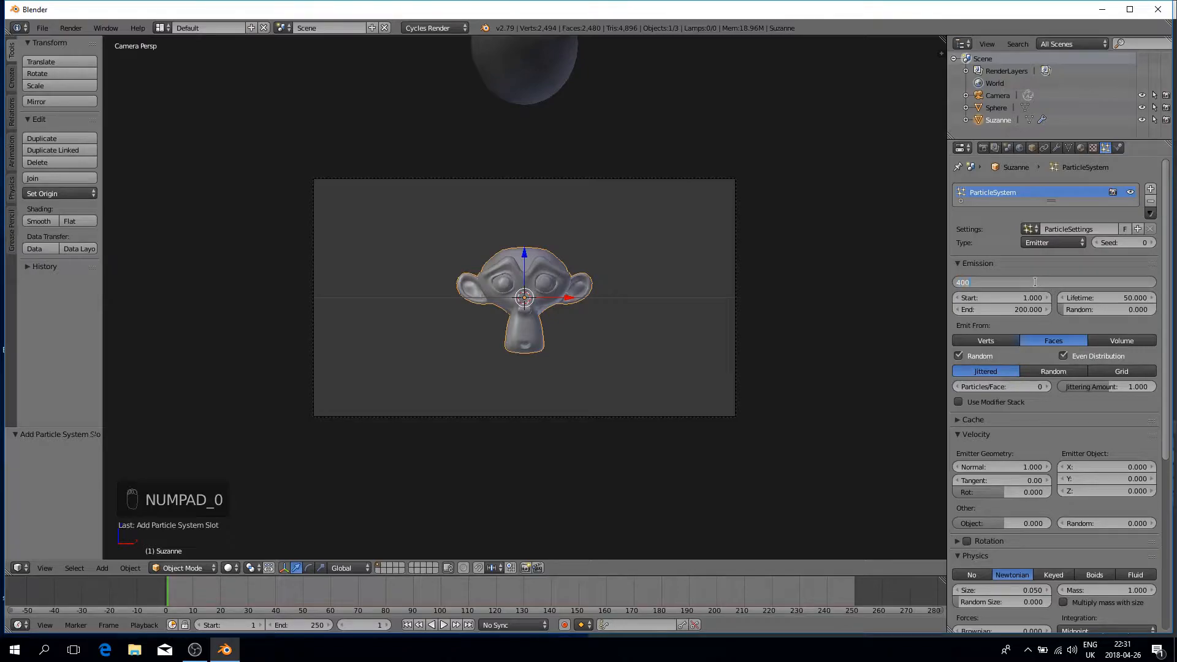
{"action": "key", "text": "BackSpace"}
{"action": "type", "text": "15000"}
{"action": "key", "text": "Return"}
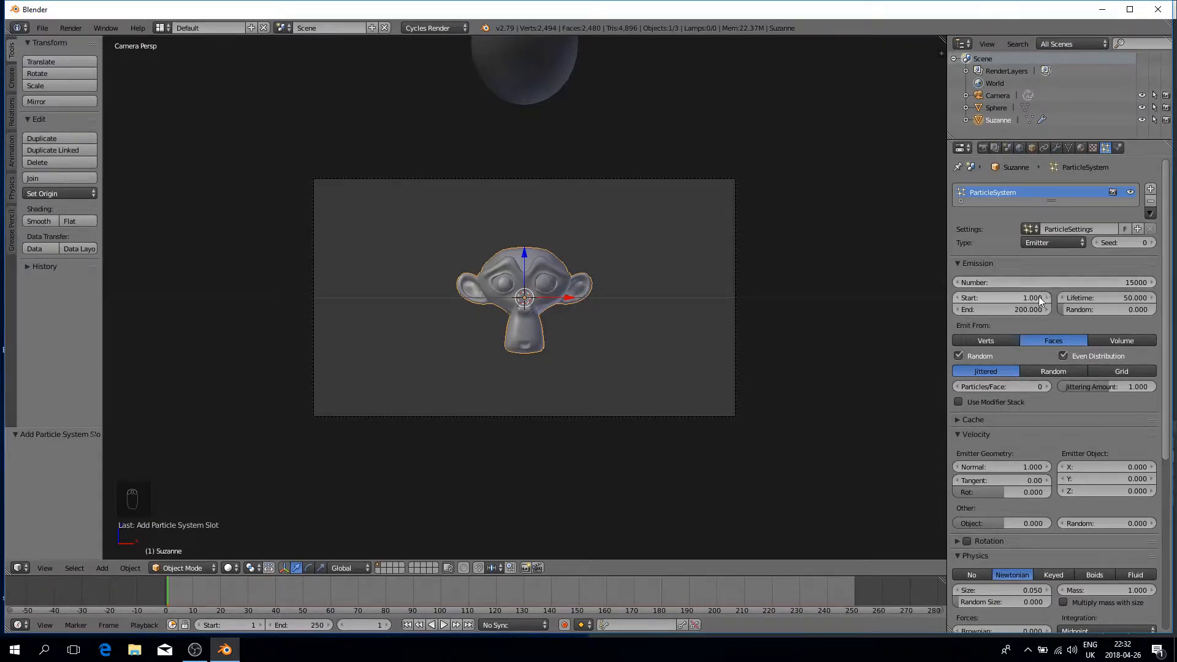
- Set the particle emission to end at frame 50 and the particle lifetime to 200 frames
{"action": "left_click", "coordinate": [1015, 310]}
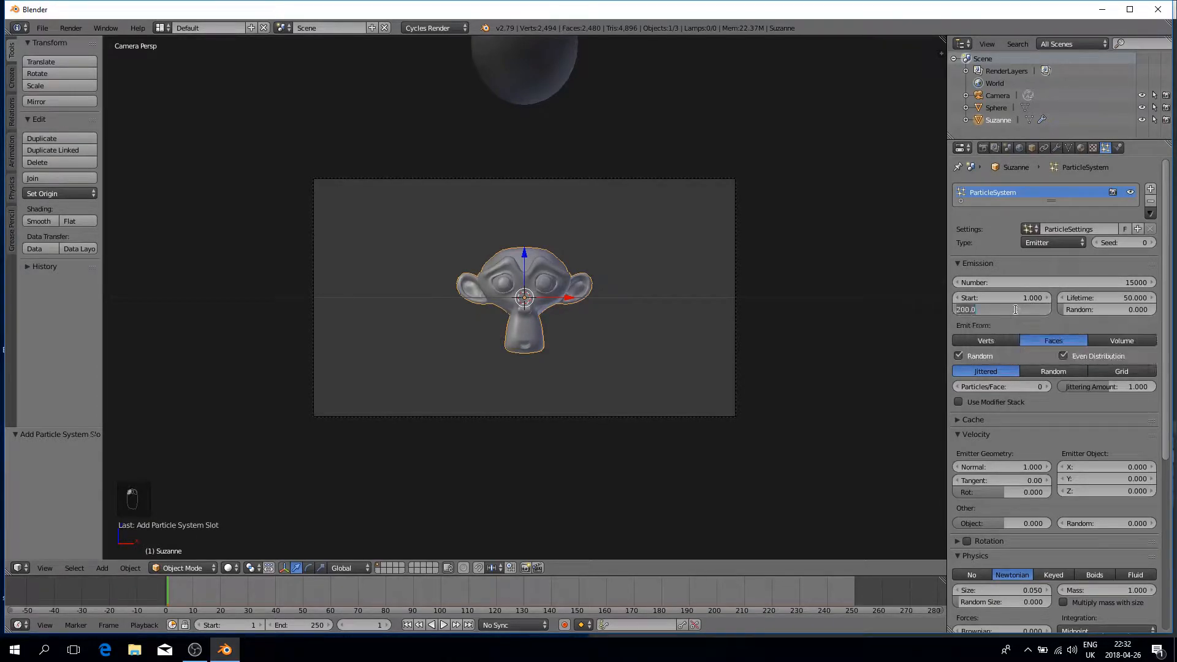
{"action": "type", "text": "50"}
{"action": "key", "text": "Return"}
{"action": "left_click", "coordinate": [1094, 293]}
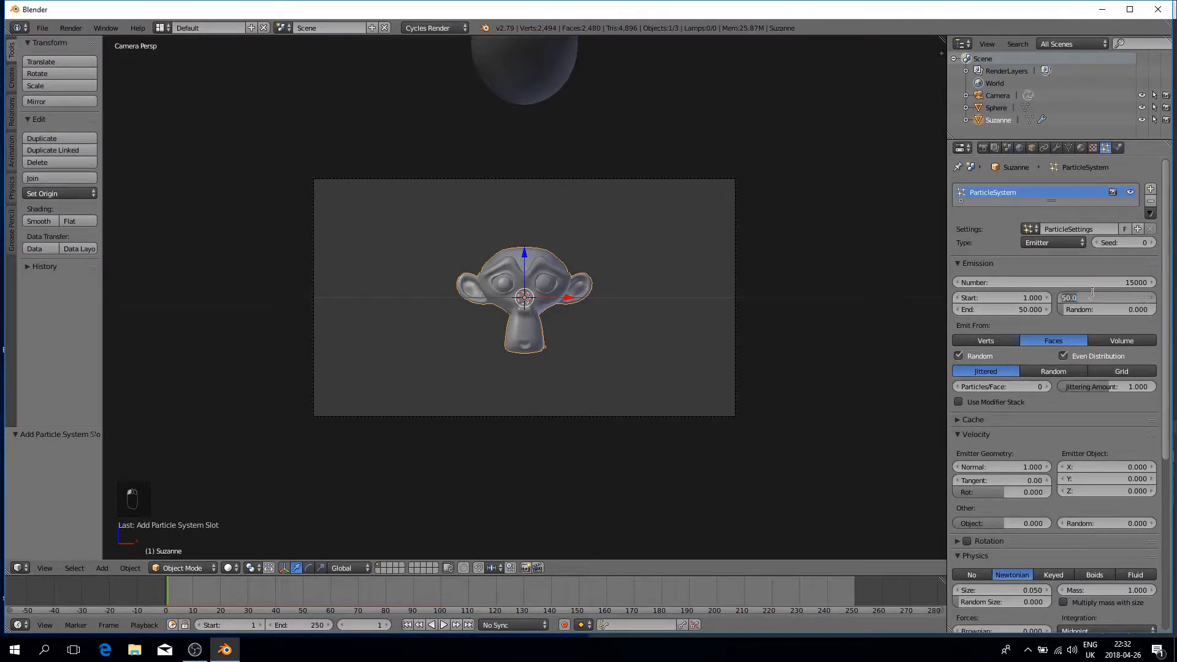
{"action": "type", "text": "200"}
{"action": "key", "text": "Return"}
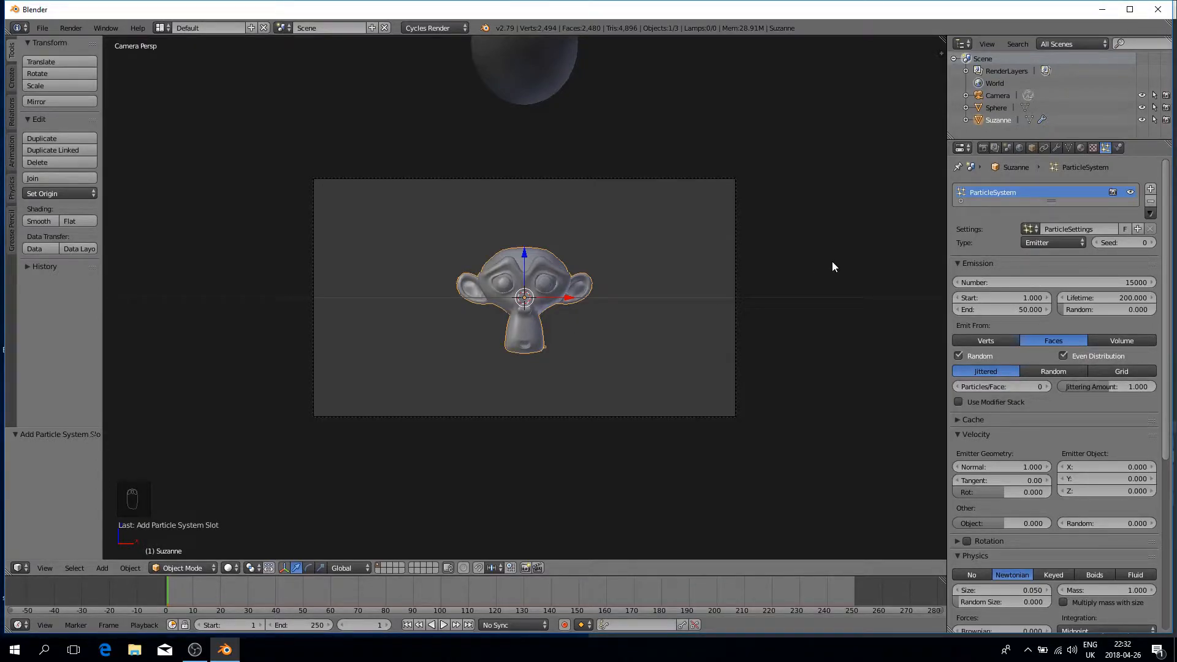
- Turn off Even Distribution, switch the face emission from jittered to Random, and collapse the velocity settings
{"action": "left_click", "coordinate": [1063, 356]}
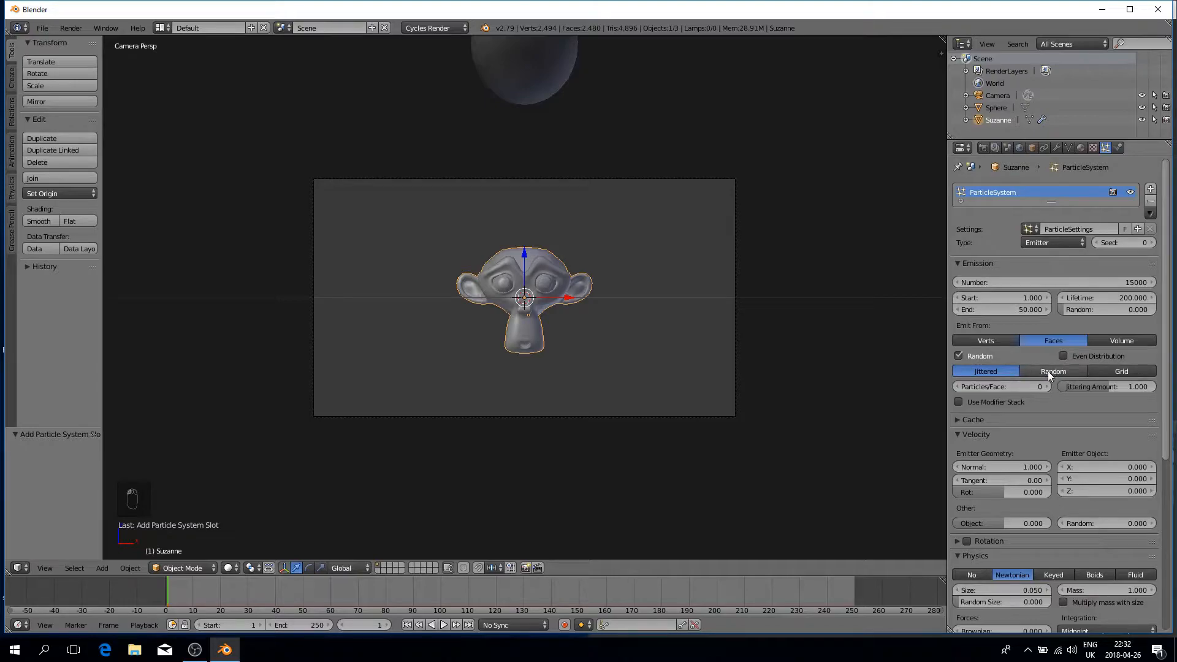
{"action": "left_click", "coordinate": [1047, 371]}
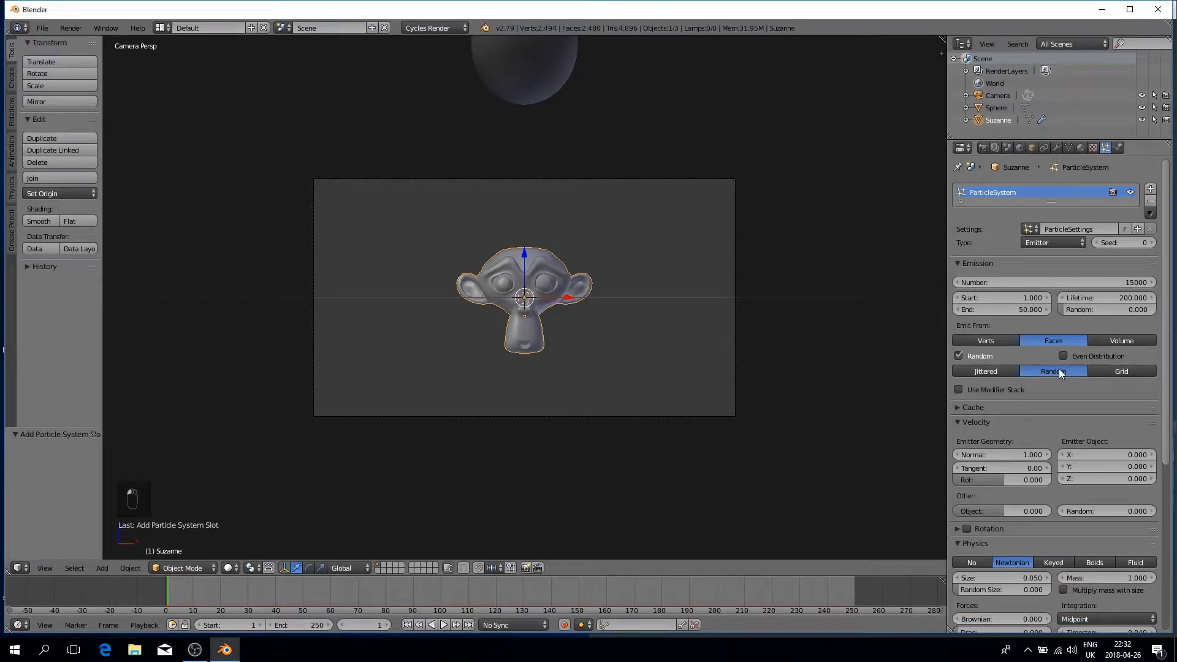
{"action": "scroll", "coordinate": [1055, 366], "scroll_direction": "down", "scroll_amount": 2}
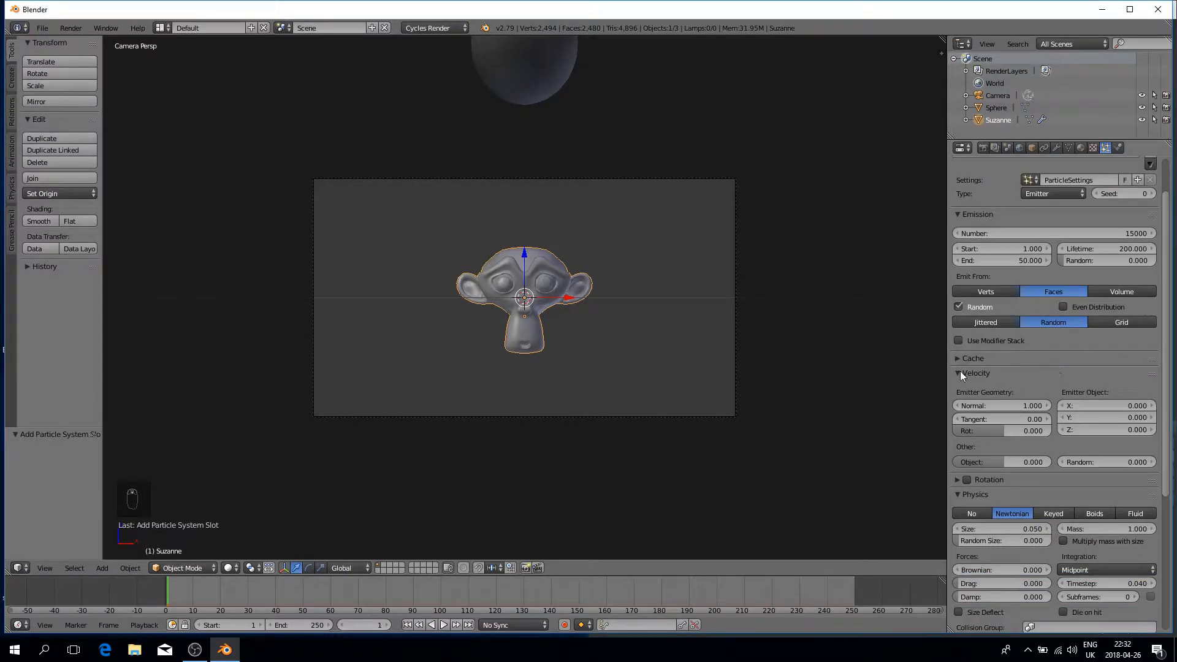
{"action": "left_click", "coordinate": [959, 373]}
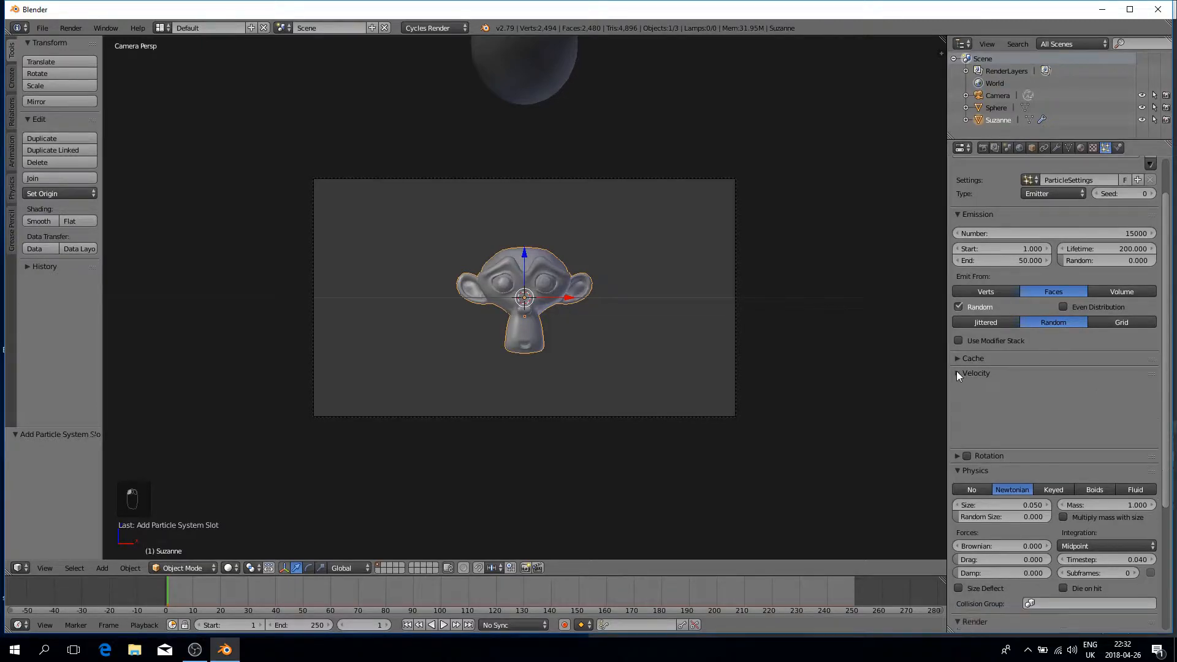
- Render the particles as Object, using the sphere as the duplicated object
{"action": "scroll", "coordinate": [1021, 376], "scroll_direction": "down", "scroll_amount": 2}
{"action": "scroll", "coordinate": [1029, 374], "scroll_direction": "down", "scroll_amount": 1}
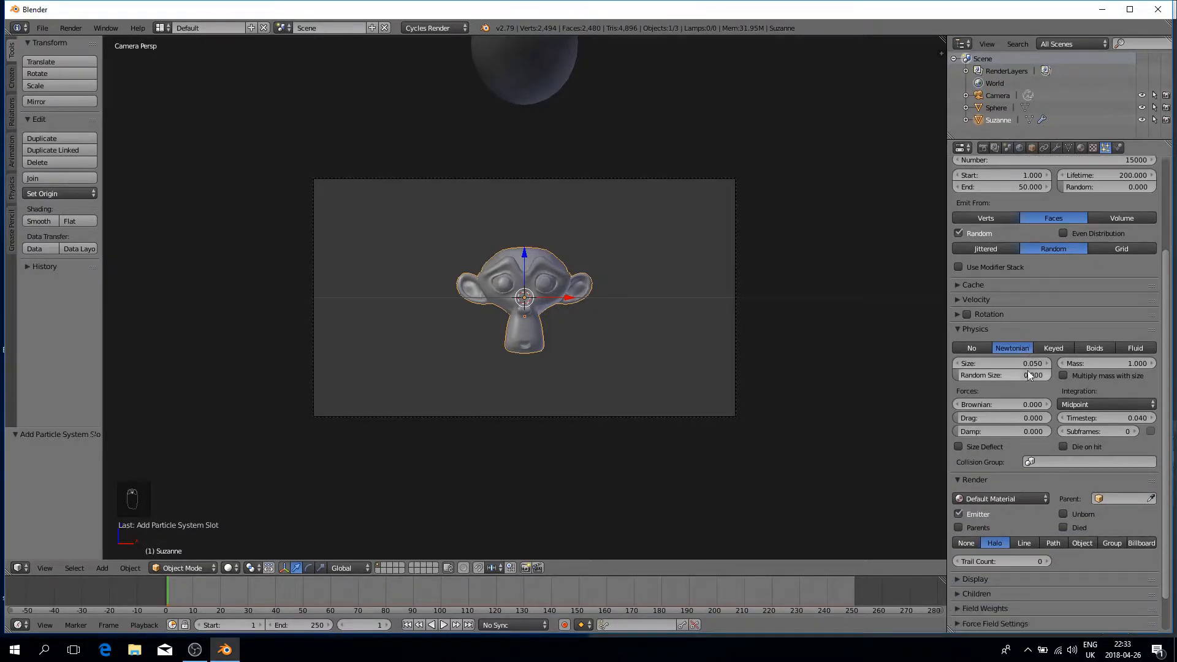
{"action": "scroll", "coordinate": [1003, 342], "scroll_direction": "down", "scroll_amount": 2}
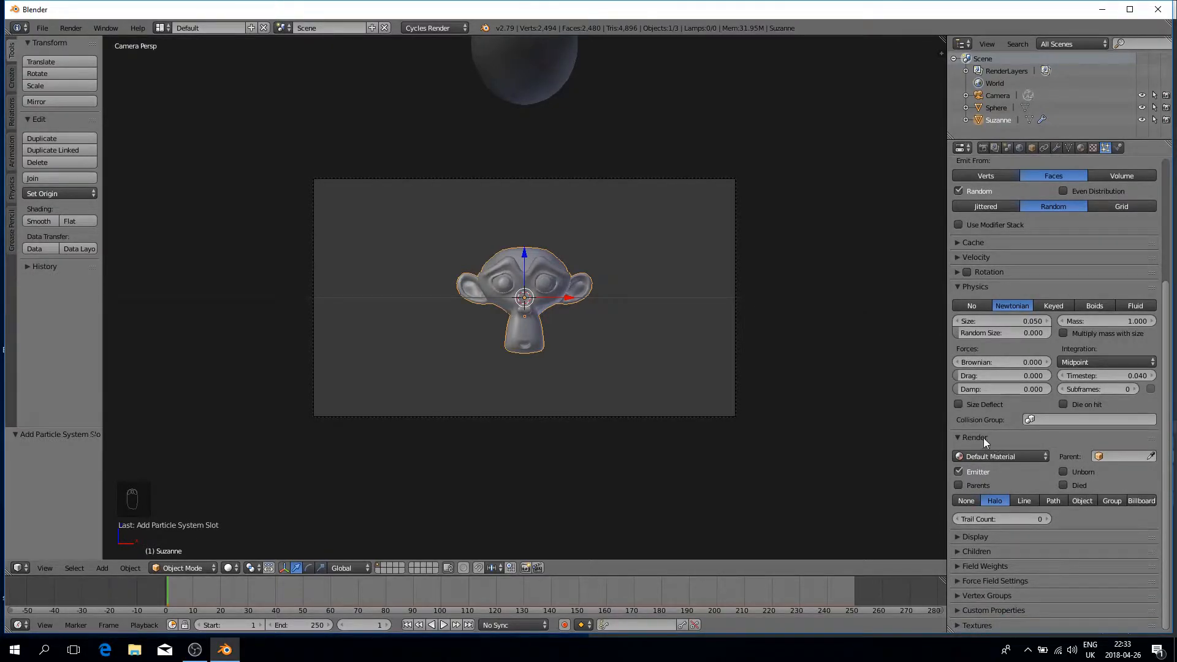
{"action": "left_click", "coordinate": [1079, 502]}
{"action": "left_click", "coordinate": [1067, 515]}
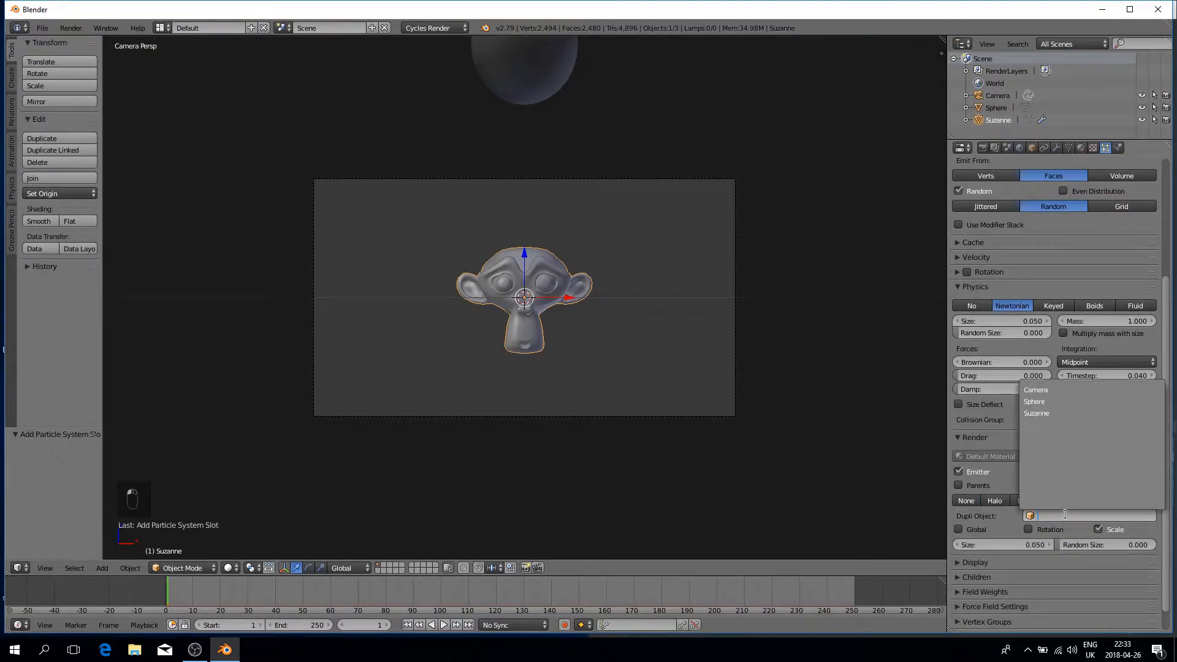
{"action": "left_click", "coordinate": [1054, 404]}
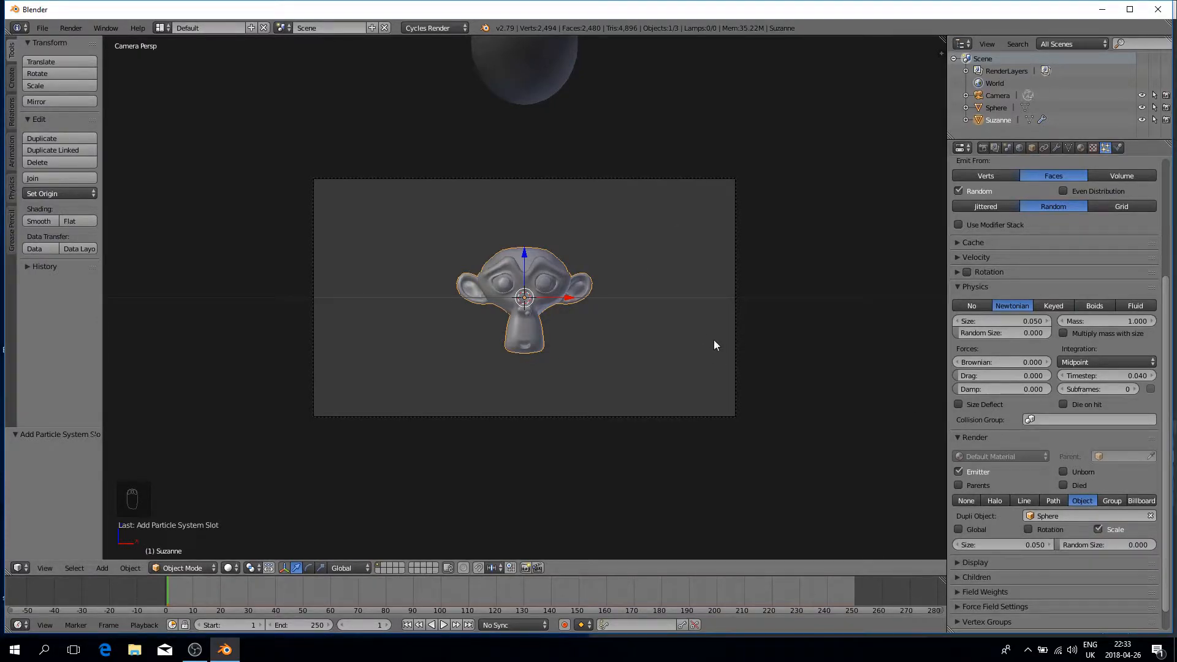
- Play the particle animation to frame 20 and set the particle size to 0.010 with a random size of about 0.96
{"action": "left_click", "coordinate": [444, 625]}
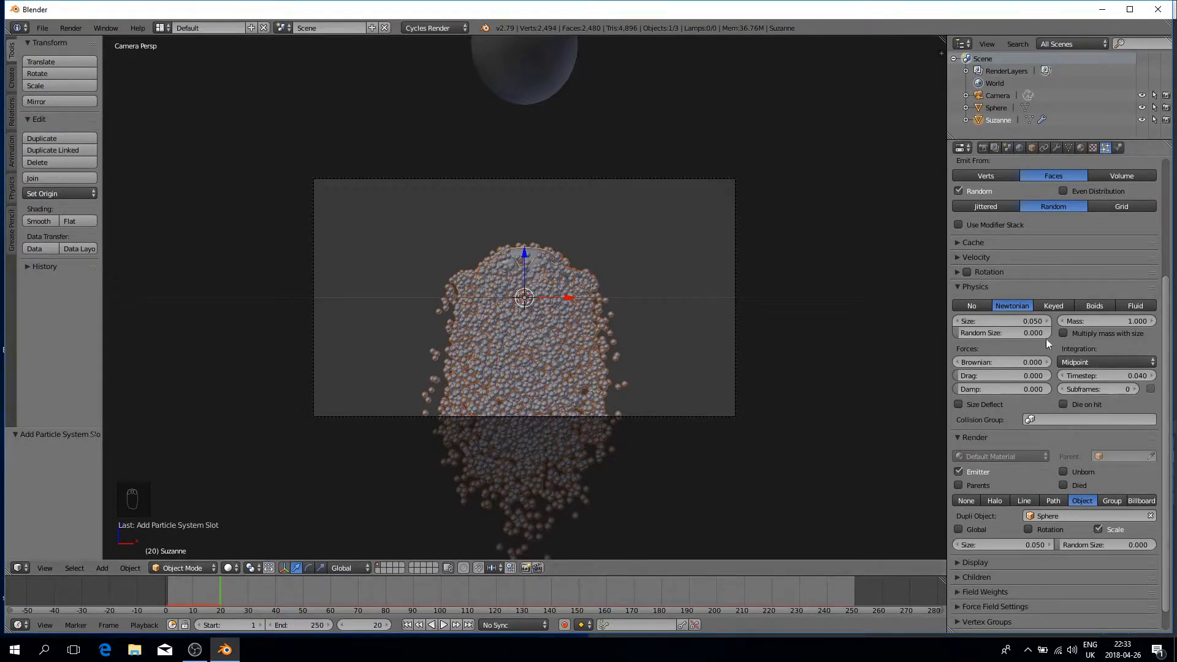
{"action": "double_click", "coordinate": [958, 321]}
{"action": "left_click", "coordinate": [958, 321]}
{"action": "left_click", "coordinate": [957, 321]}
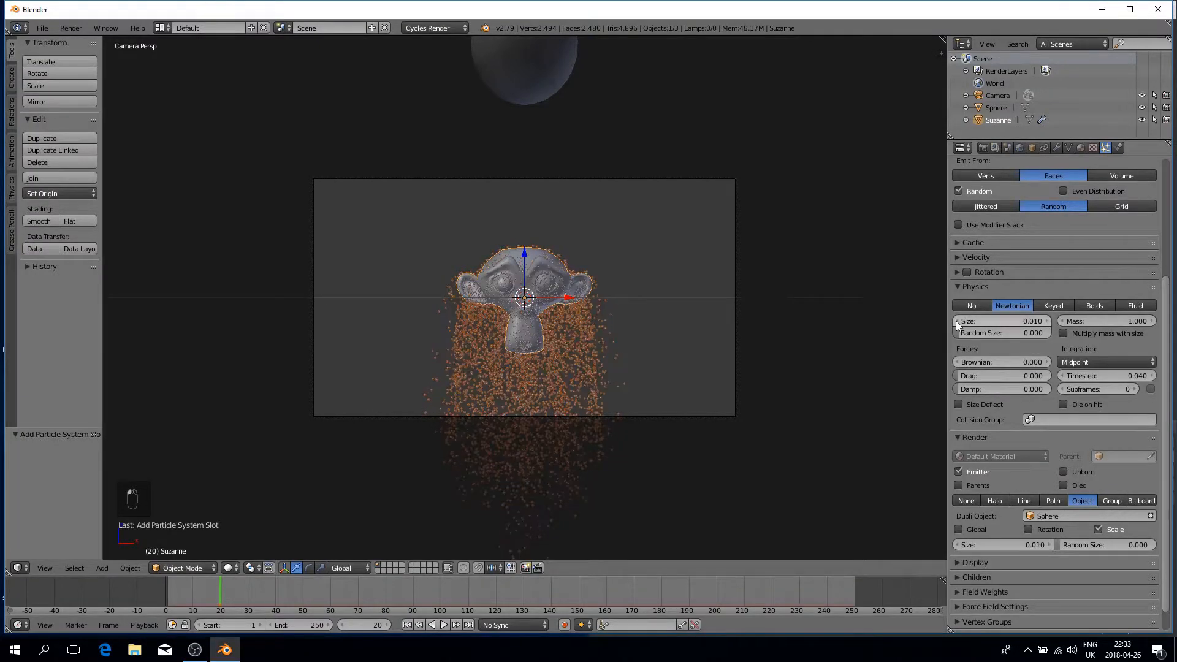
{"action": "key", "text": "Home"}
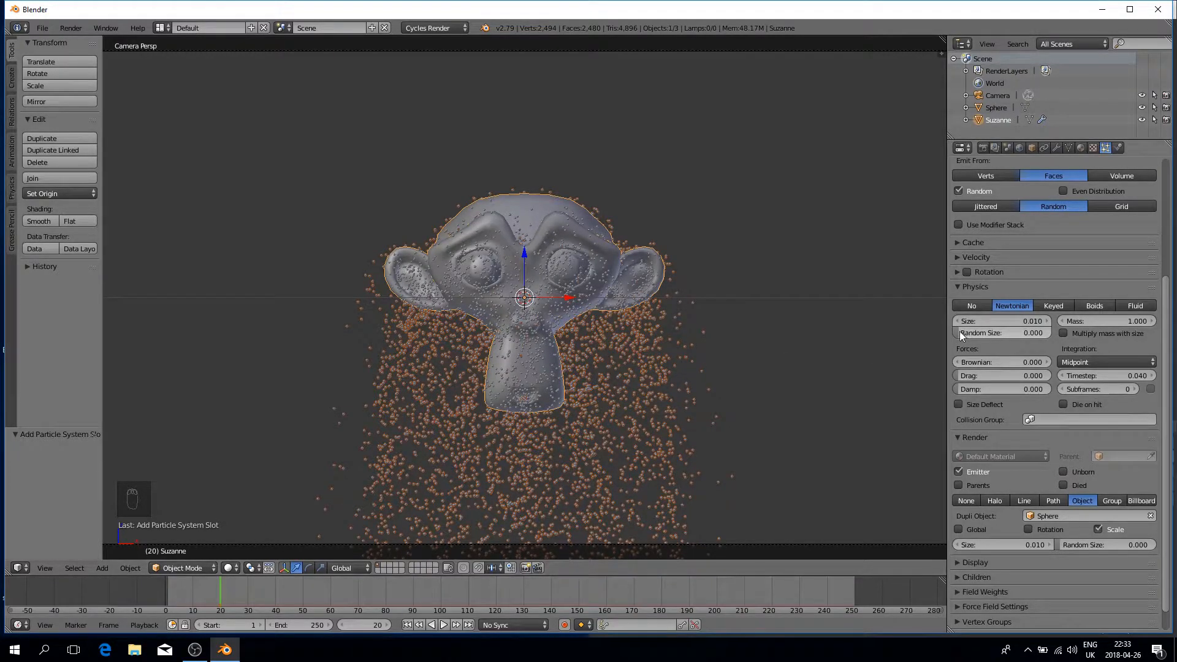
{"action": "left_click_drag", "start_coordinate": [958, 332], "coordinate": [1047, 332]}
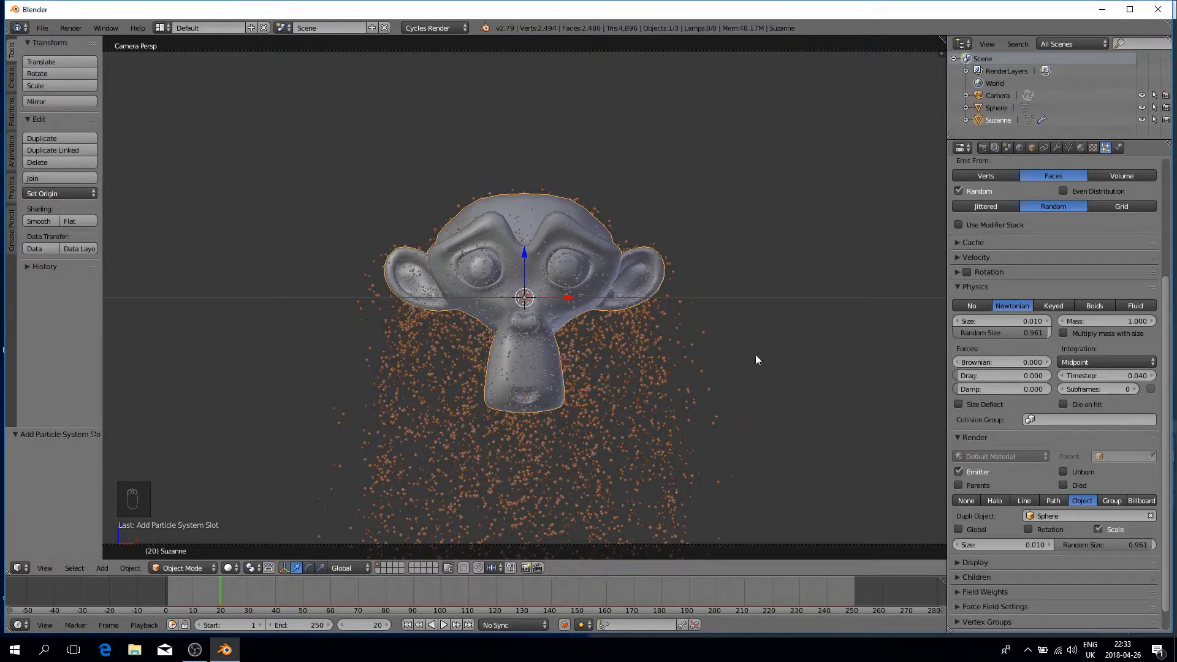
- Set the Brownian force in the particle physics to 0.050
{"action": "scroll", "coordinate": [649, 375], "scroll_direction": "up", "scroll_amount": 3}
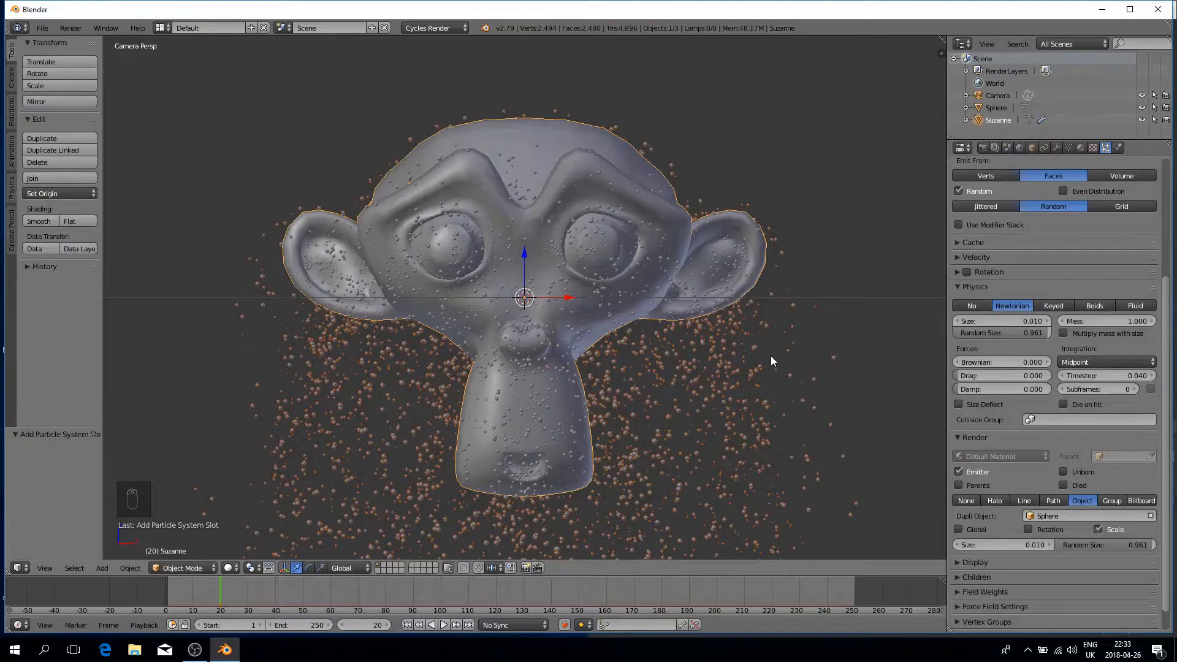
{"action": "scroll", "coordinate": [653, 358], "scroll_direction": "down", "scroll_amount": 3}
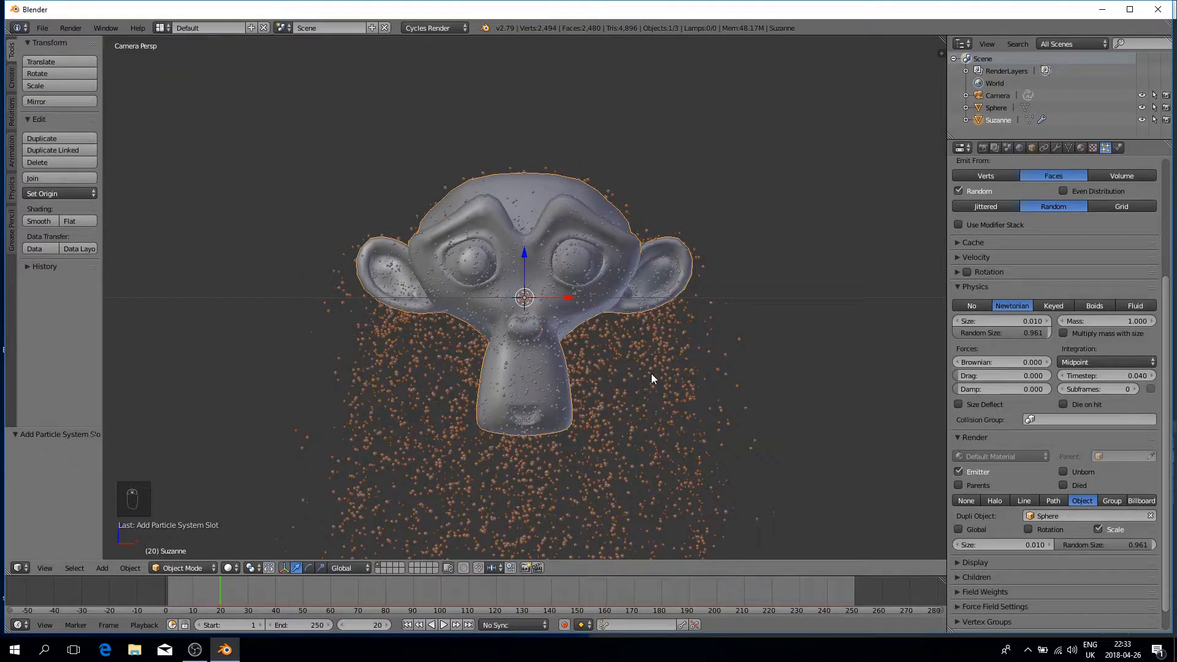
{"action": "left_click", "coordinate": [1048, 362]}
{"action": "left_click", "coordinate": [1048, 362]}
{"action": "left_click", "coordinate": [1048, 362]}
{"action": "left_click", "coordinate": [1048, 361]}
{"action": "left_click", "coordinate": [1048, 362]}
- Play the particle animation from the first frame to check the Brownian motion, and return to frame 1
{"action": "key", "text": "shift+Left"}
{"action": "left_click", "coordinate": [443, 624]}
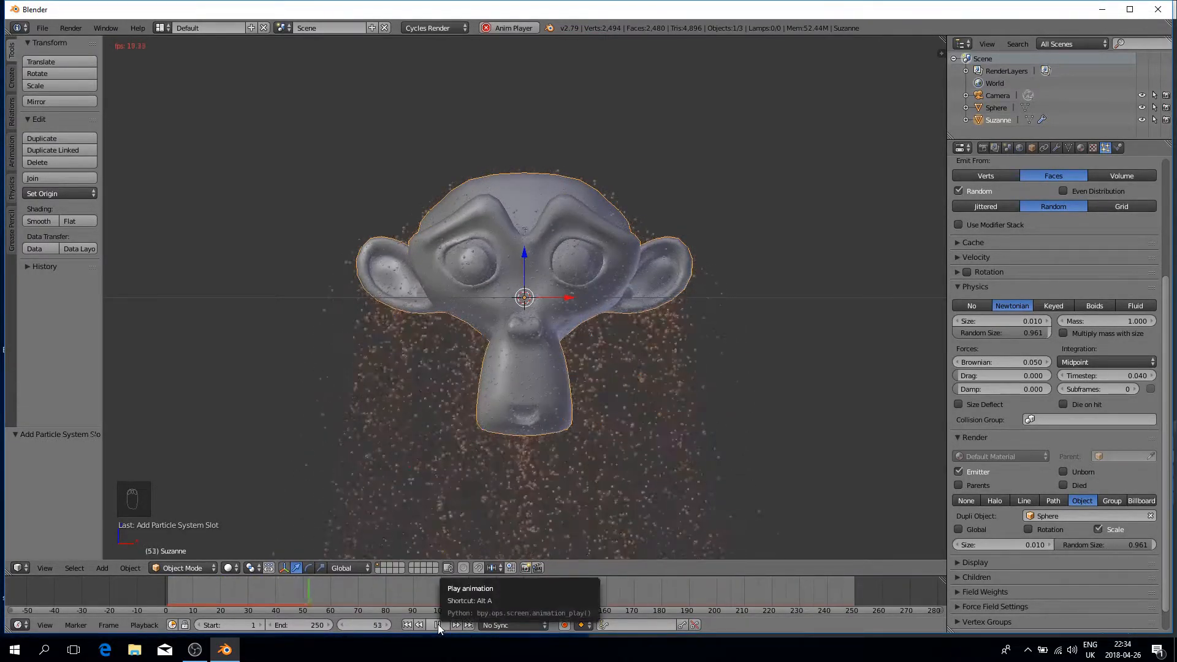
{"action": "left_click", "coordinate": [438, 625]}
{"action": "left_click", "coordinate": [407, 624]}
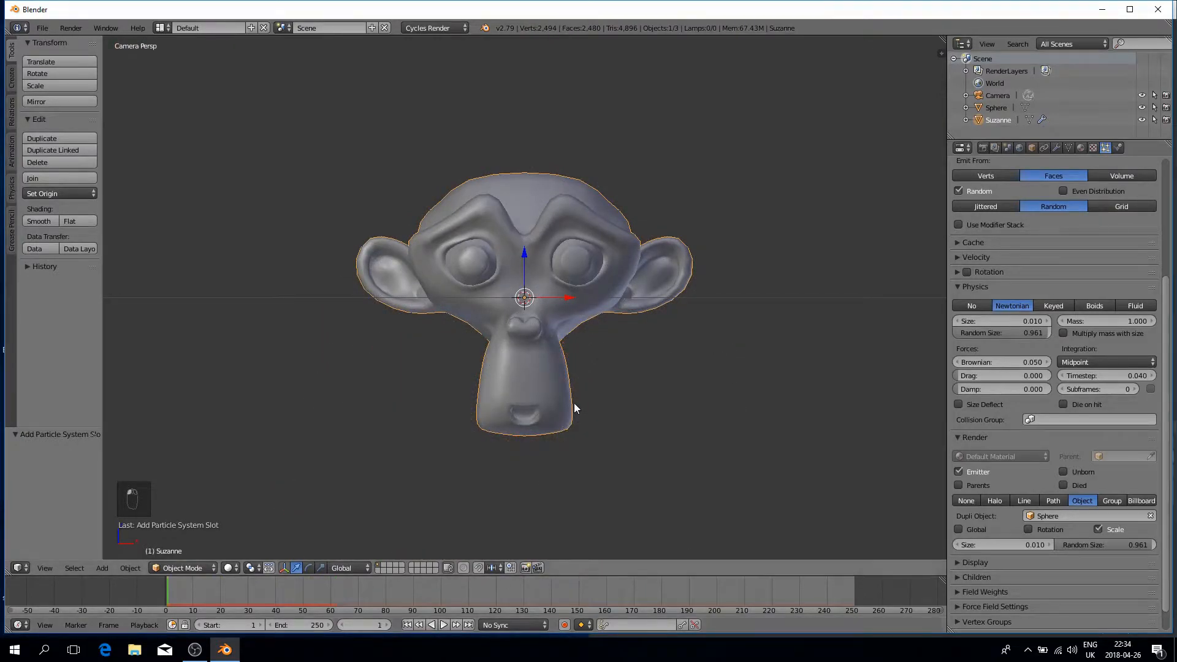
- Turn off rendering of the emitter for the particle system and play the animation to frame 46
{"action": "scroll", "coordinate": [576, 393], "scroll_direction": "down", "scroll_amount": 2}
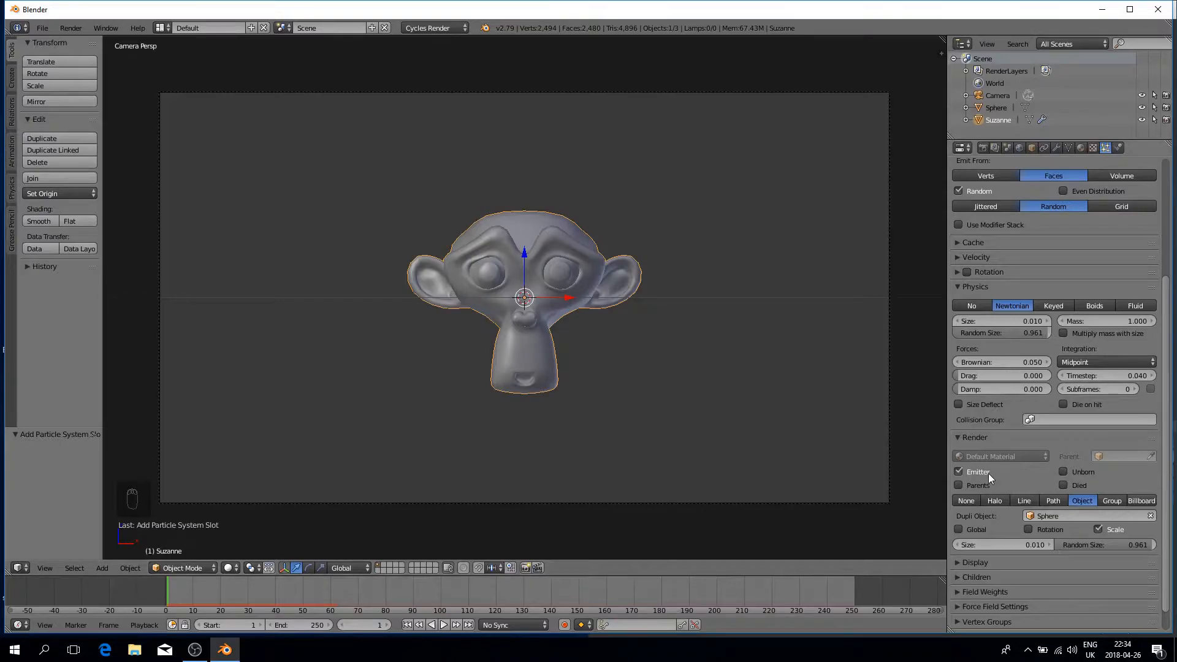
{"action": "left_click", "coordinate": [958, 472]}
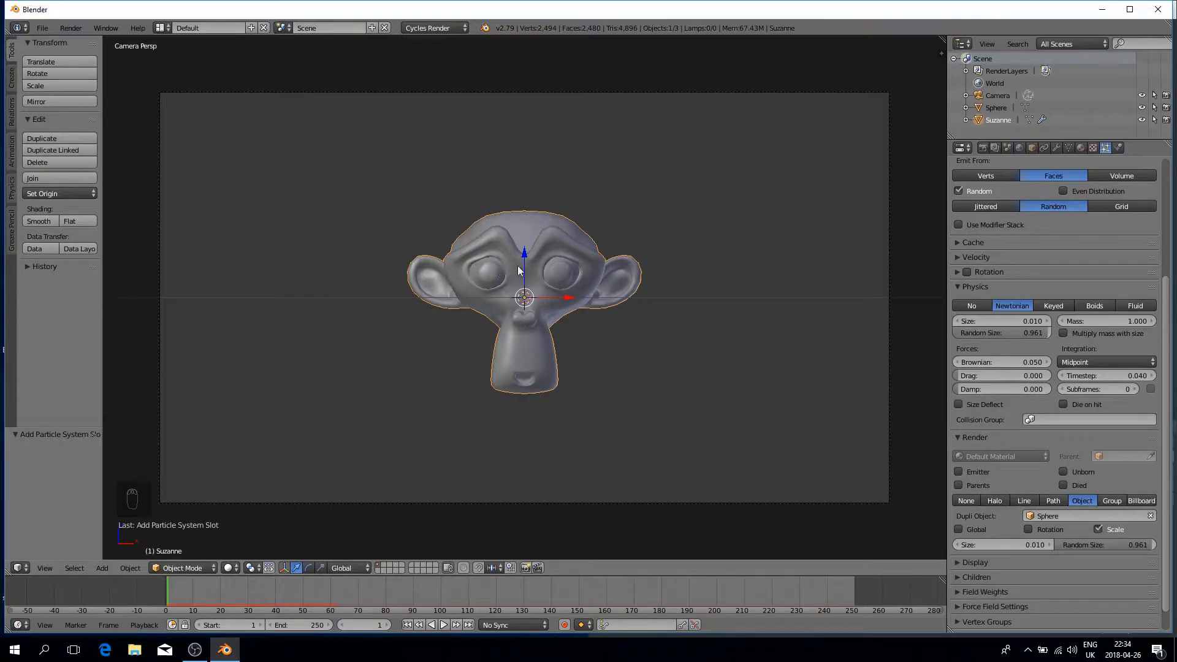
{"action": "scroll", "coordinate": [1077, 431], "scroll_direction": "down", "scroll_amount": 1}
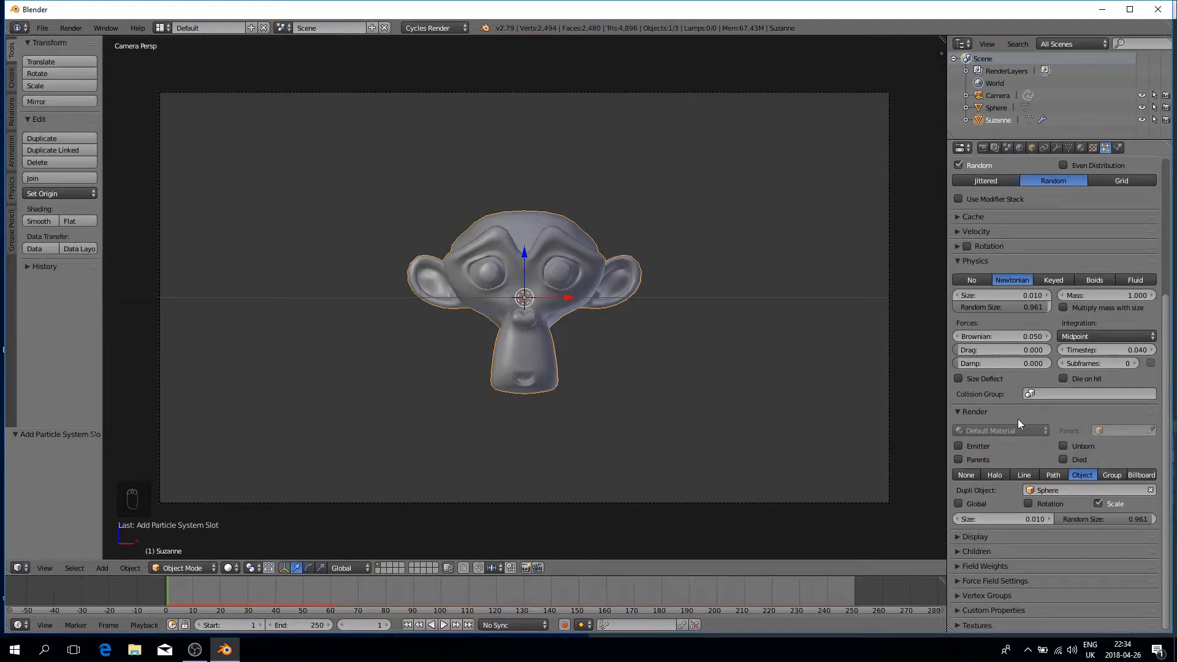
{"action": "left_click", "coordinate": [443, 626]}
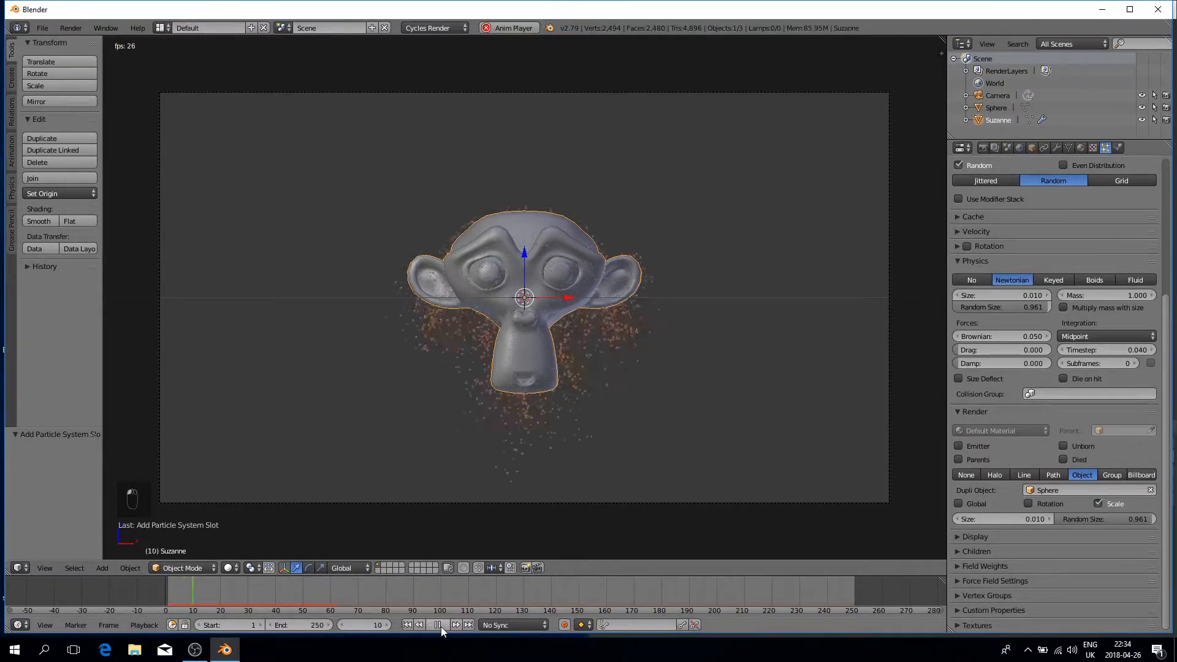
{"action": "left_click", "coordinate": [439, 626]}
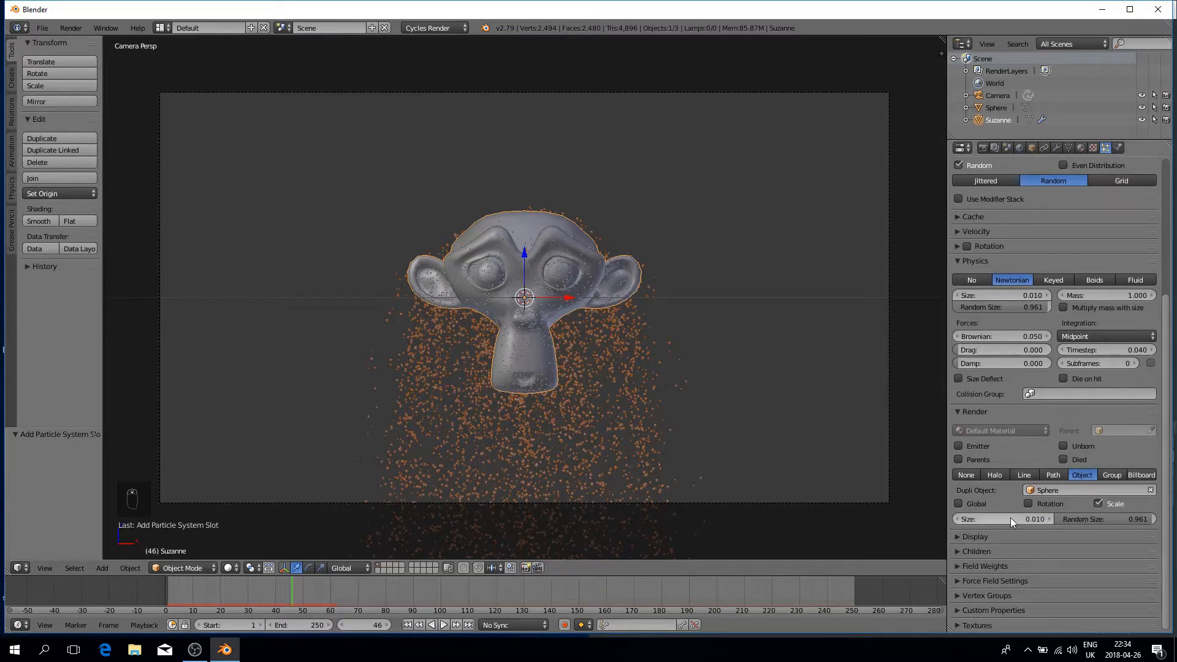
{"action": "left_click", "coordinate": [1004, 578]}
{"action": "scroll", "coordinate": [1036, 467], "scroll_direction": "down", "scroll_amount": 3}
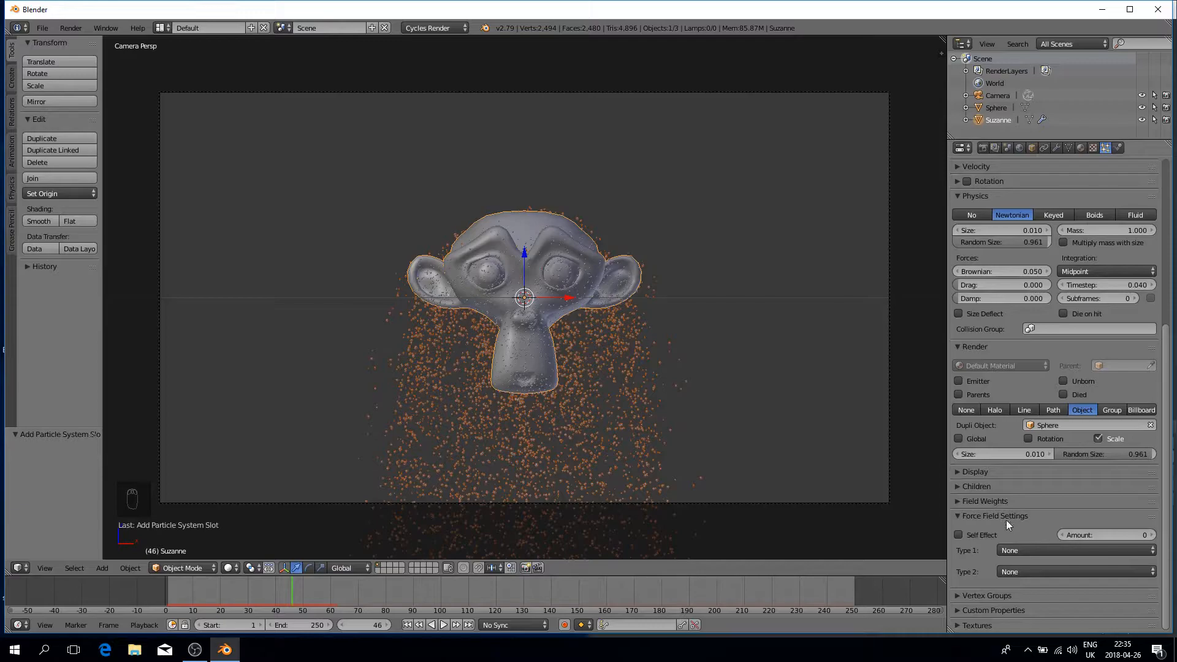
{"action": "left_click", "coordinate": [965, 515]}
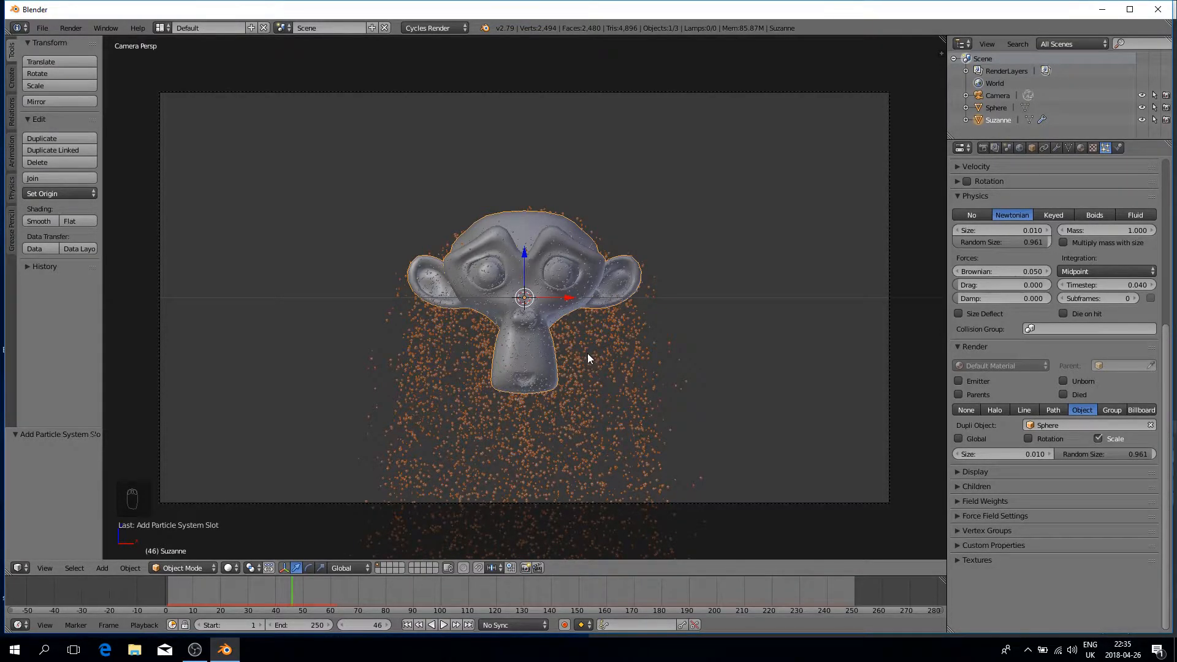
- Add a Wind force field at the origin and lower it along Z to about -1.66, below the monkey head
{"action": "key", "text": "shift+a"}
{"action": "mouse_move", "coordinate": [587, 354]}
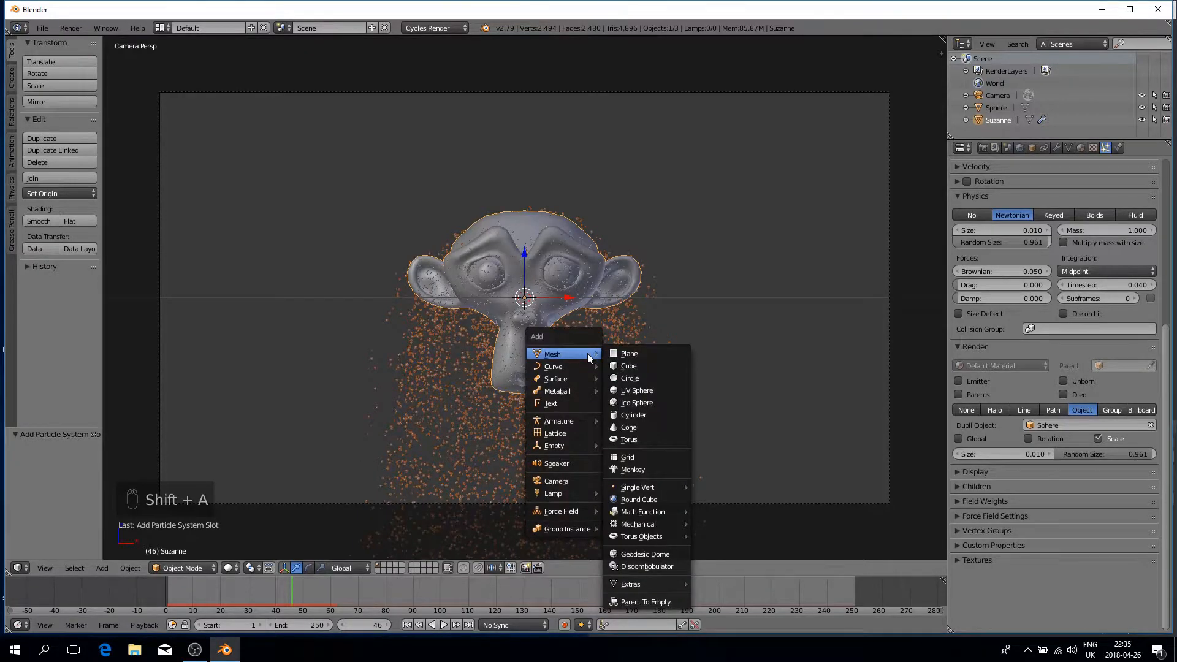
{"action": "mouse_move", "coordinate": [575, 509]}
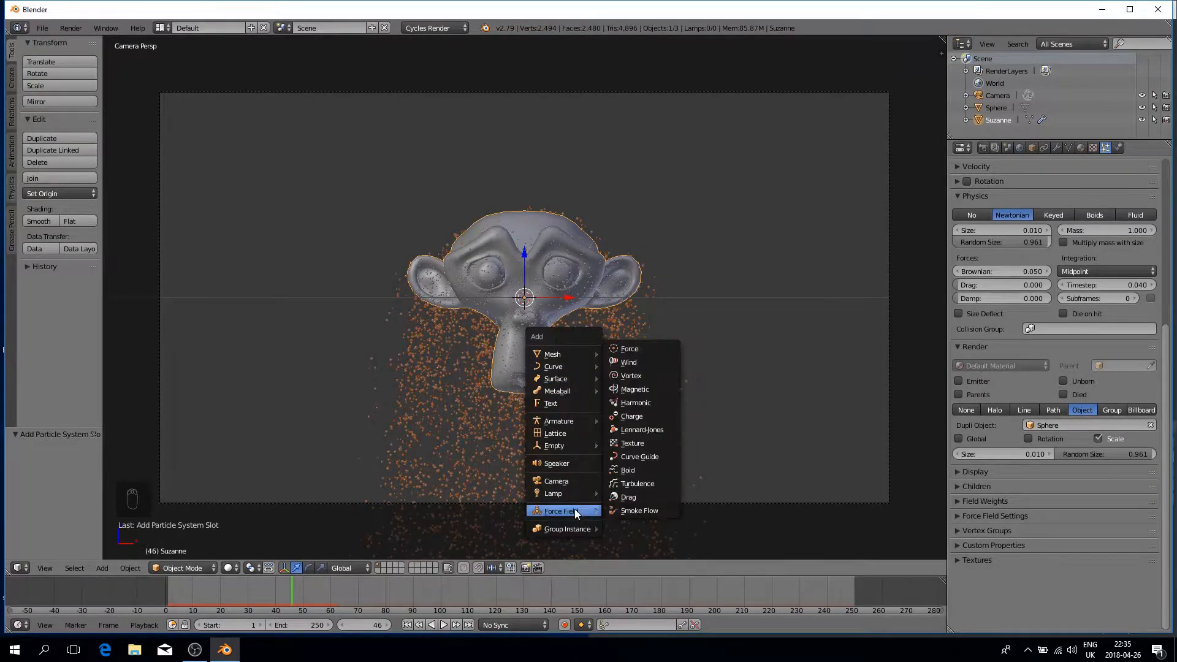
{"action": "left_click", "coordinate": [641, 362]}
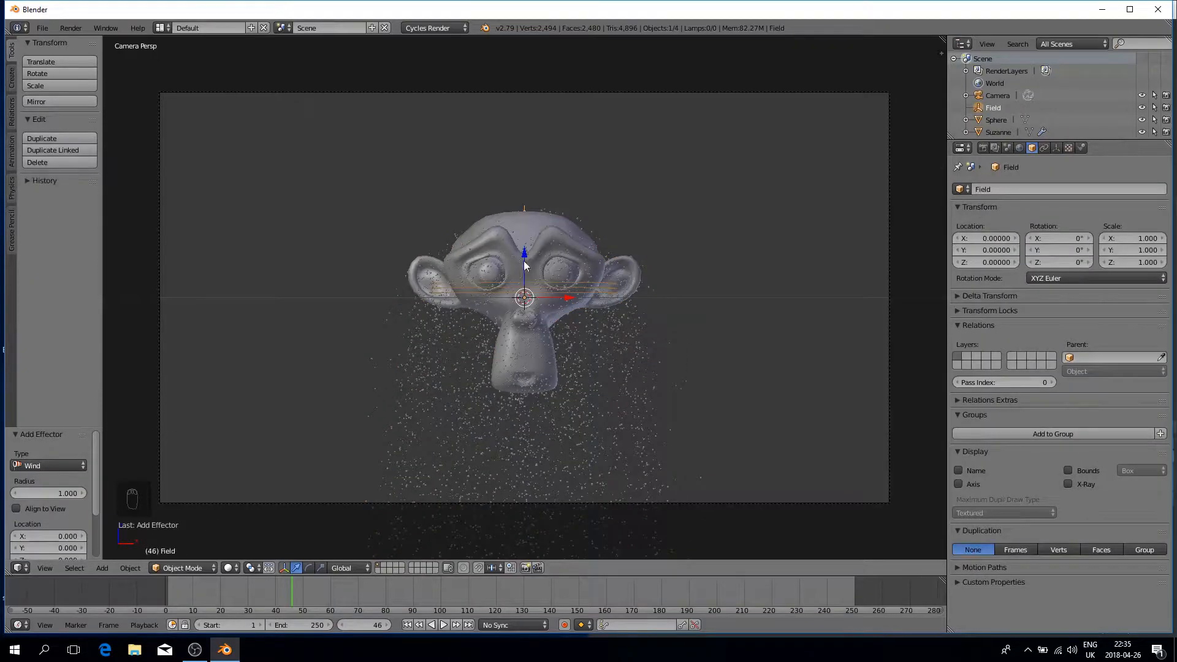
{"action": "left_click_drag", "start_coordinate": [524, 254], "coordinate": [539, 410]}
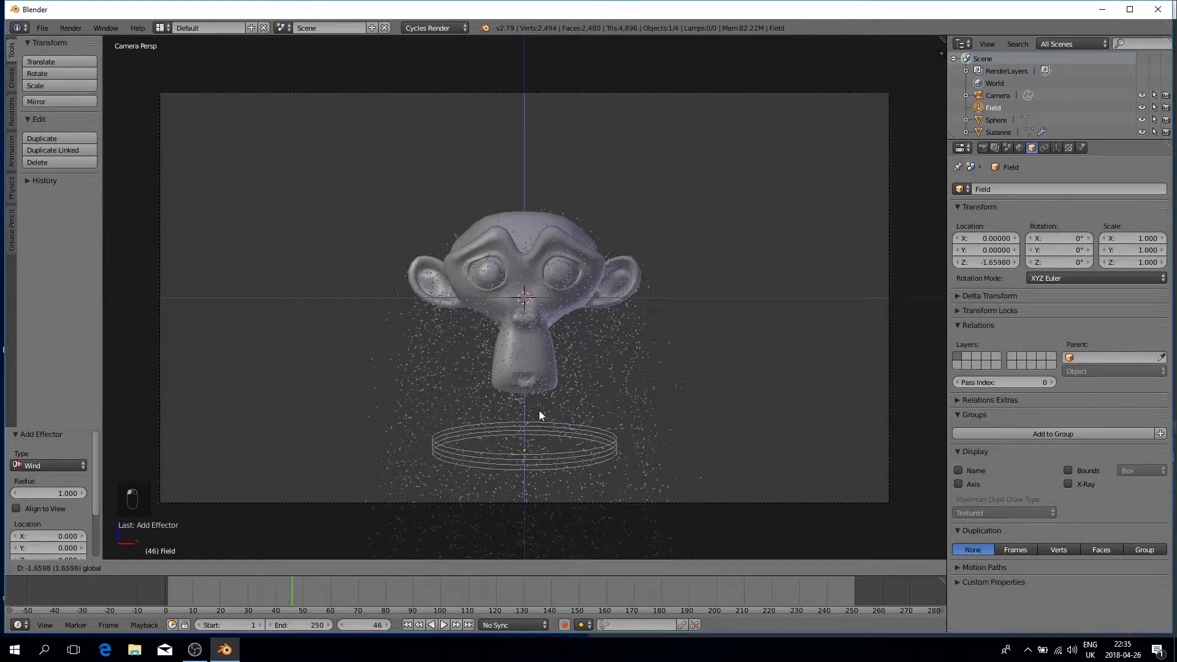
- Scale the wind field up to about 1.9 and set its strength to 9.8
{"action": "key", "text": "s"}
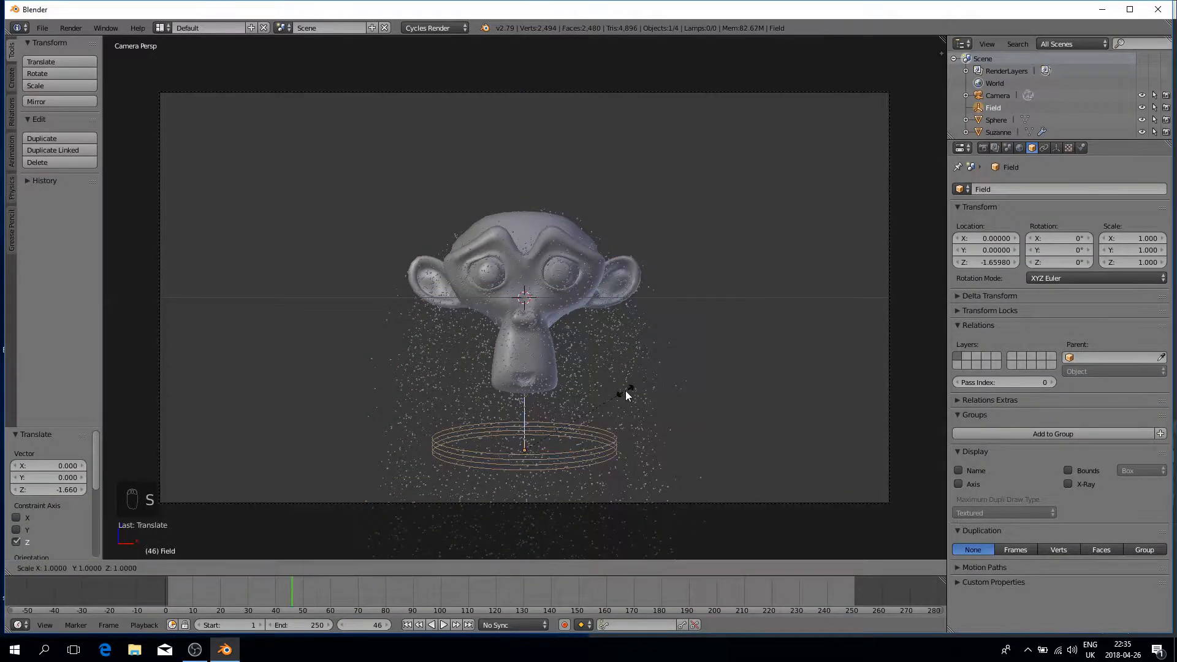
{"action": "left_click", "coordinate": [736, 380]}
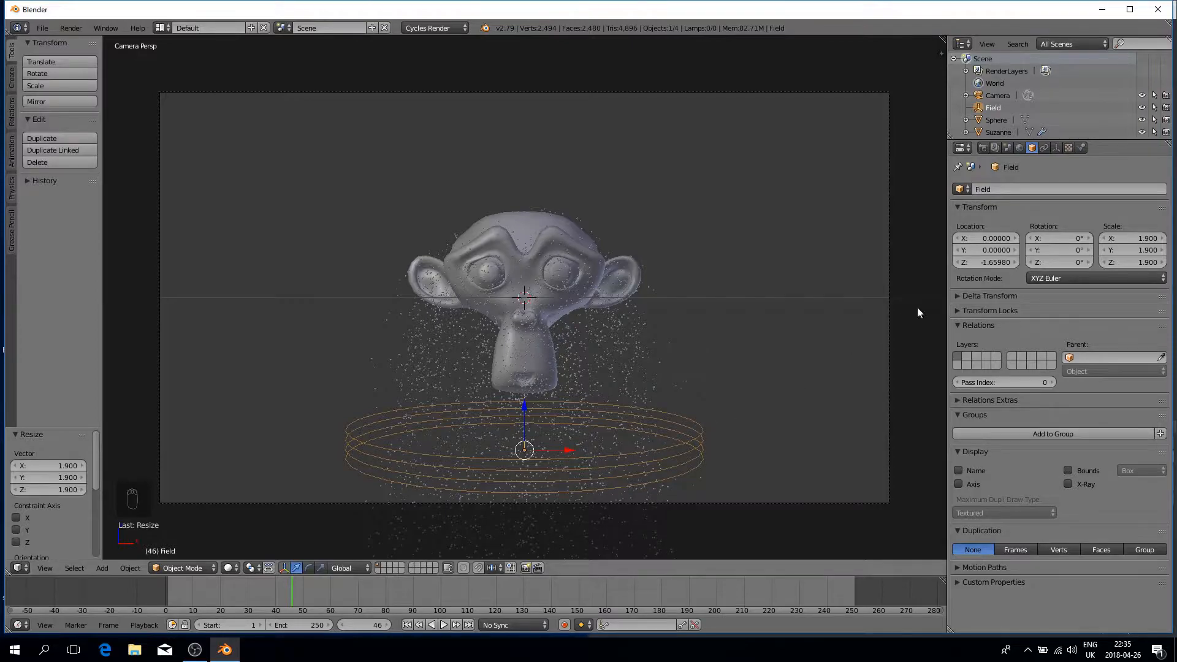
{"action": "left_click", "coordinate": [1083, 149]}
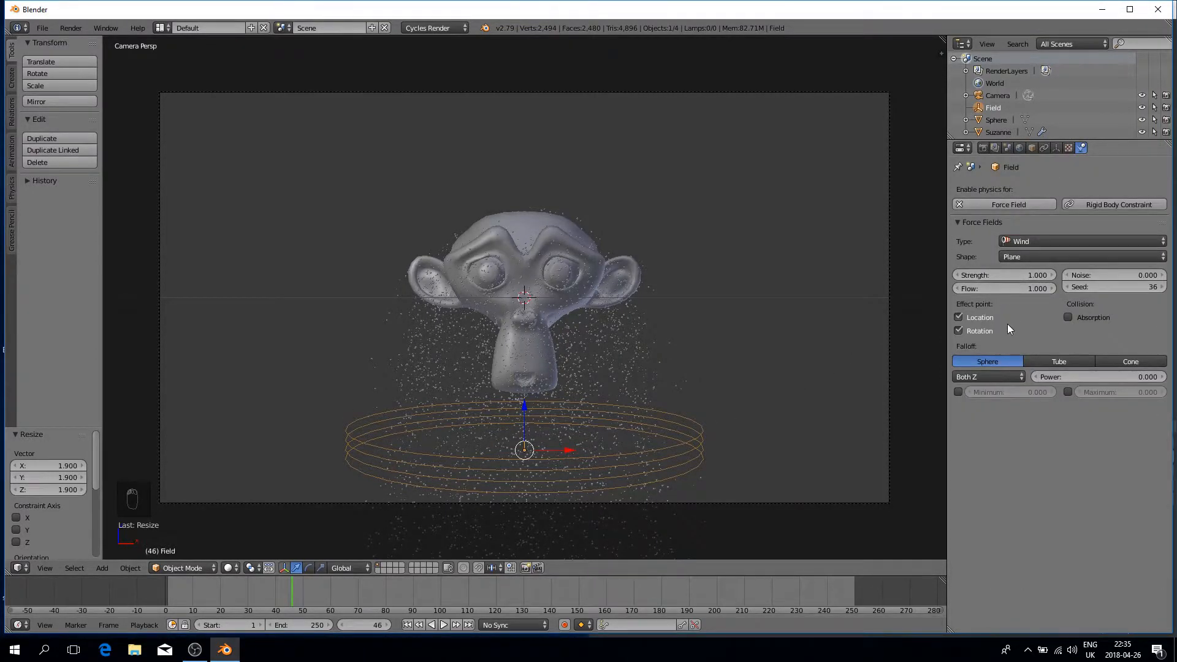
{"action": "left_click", "coordinate": [1017, 278]}
{"action": "type", "text": "9.8"}
{"action": "key", "text": "Return"}
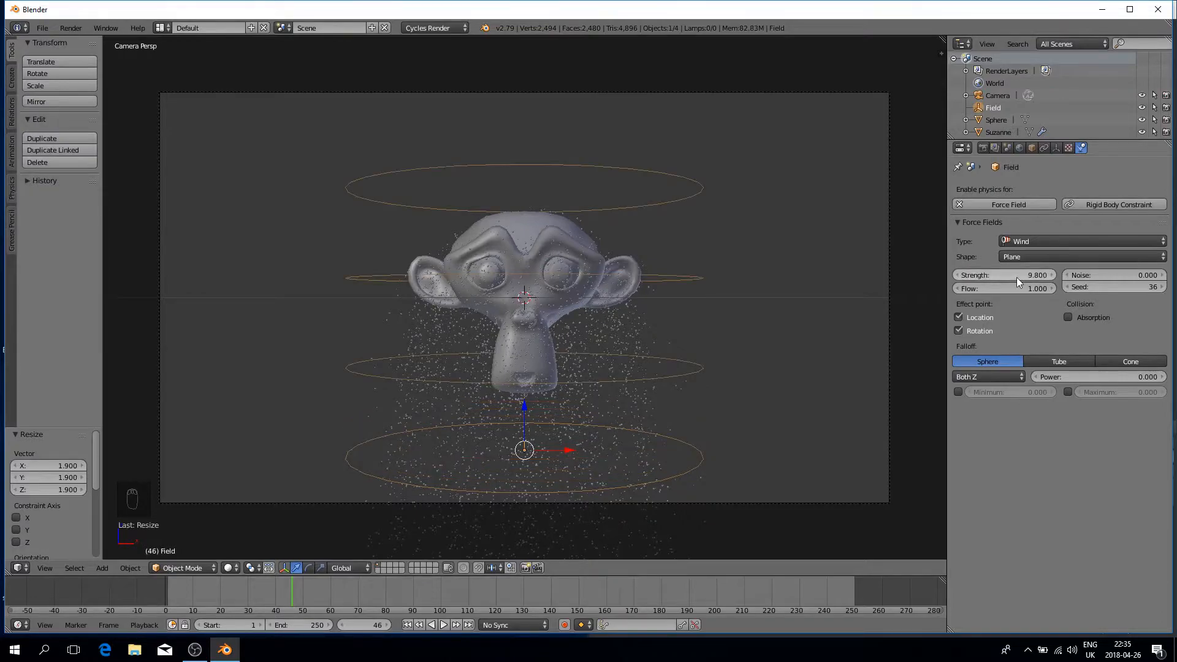
- Play the animation from the first frame to examine how the wind moves the particles
{"action": "left_click", "coordinate": [407, 624]}
{"action": "left_click", "coordinate": [443, 624]}
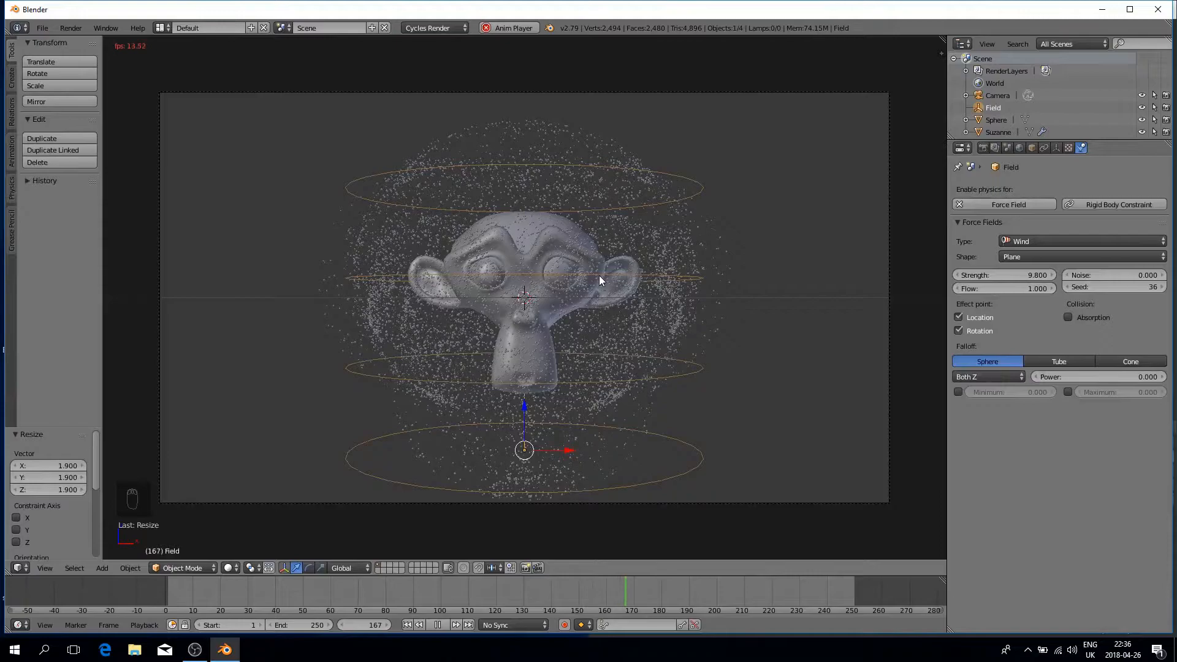
{"action": "left_click", "coordinate": [439, 624]}
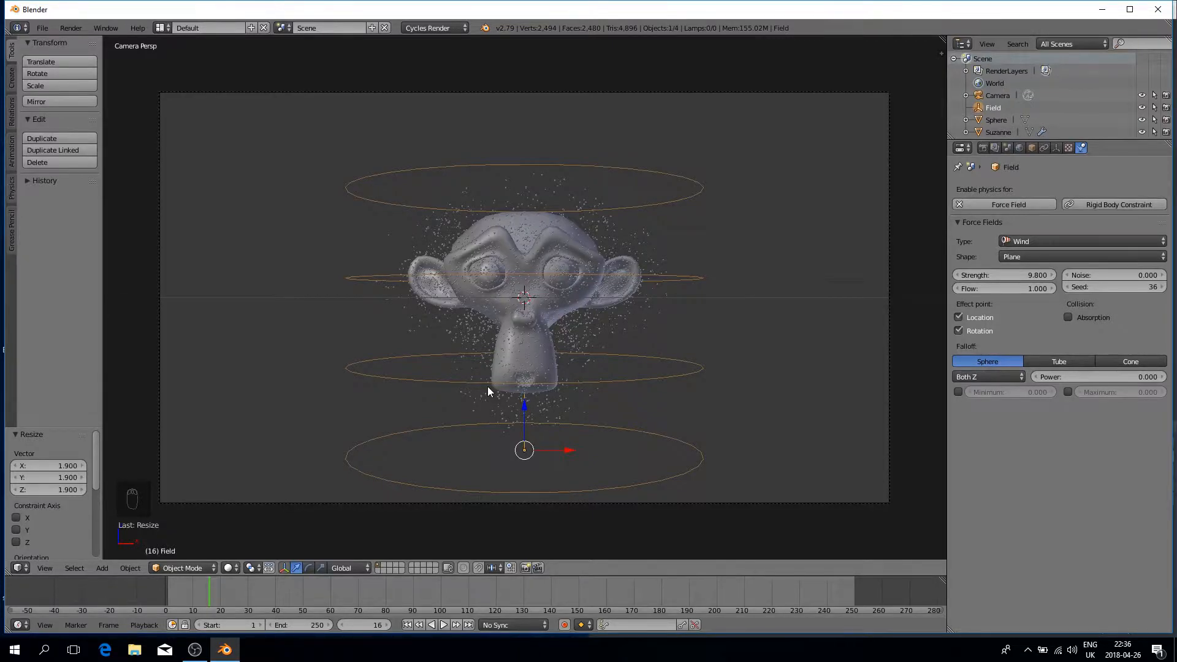
- Enlarge the timeline and insert a keyframe for the wind strength at frame 30
{"action": "left_click", "coordinate": [248, 590]}
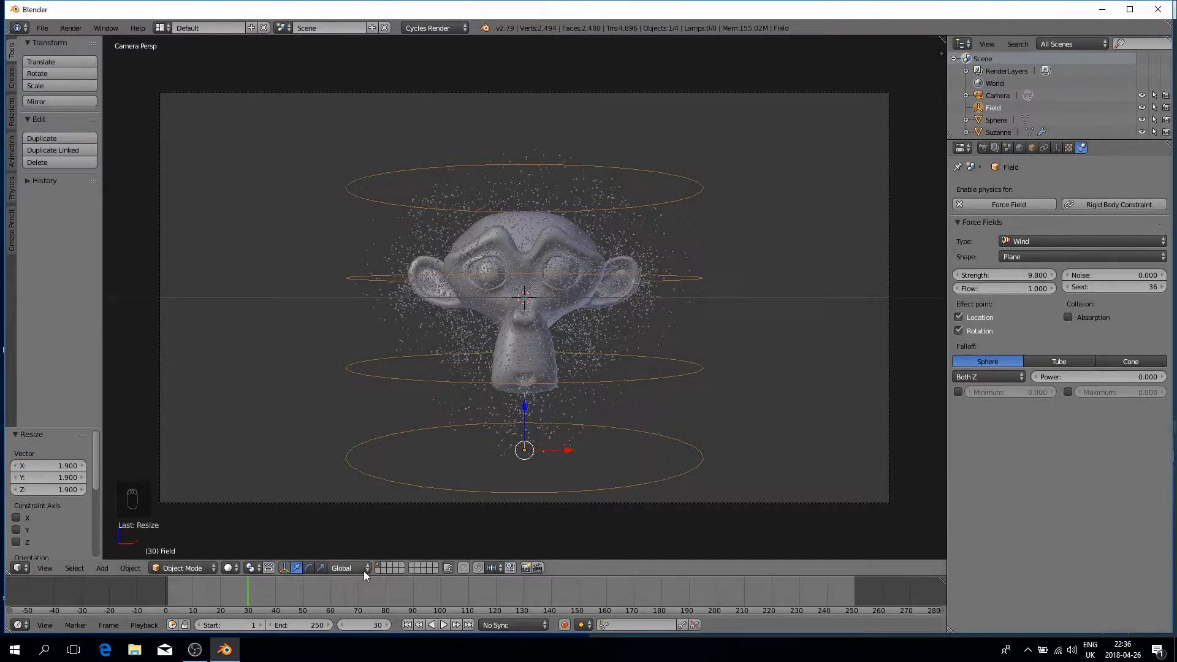
{"action": "left_click_drag", "start_coordinate": [363, 574], "coordinate": [319, 497]}
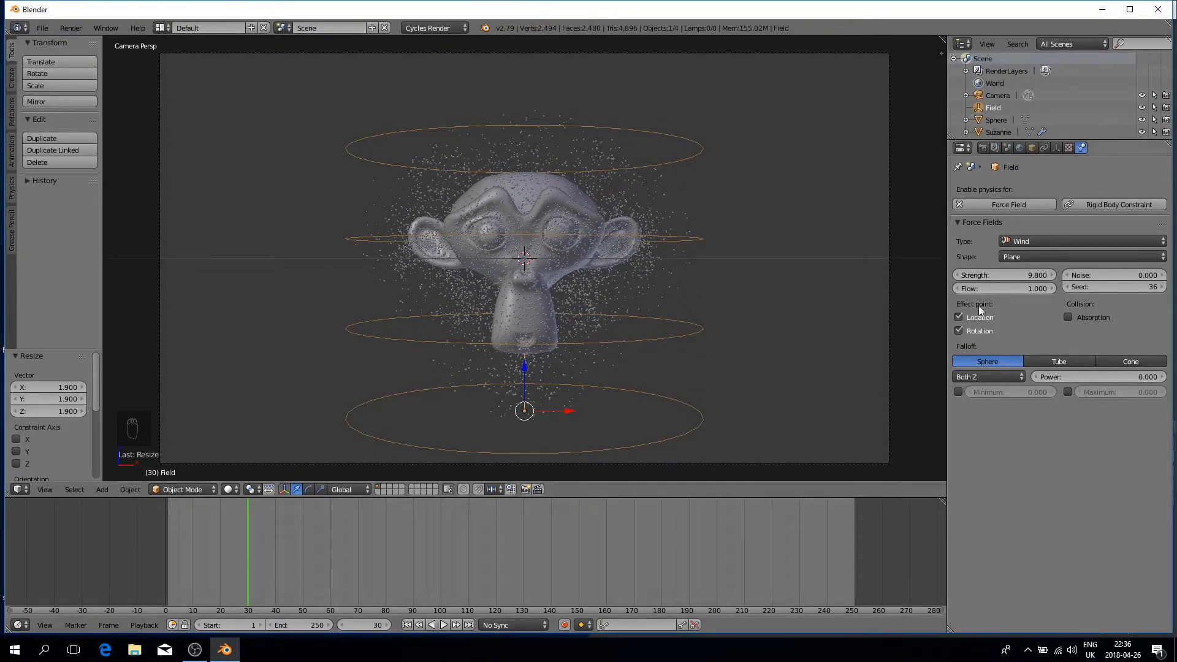
{"action": "right_click", "coordinate": [987, 275]}
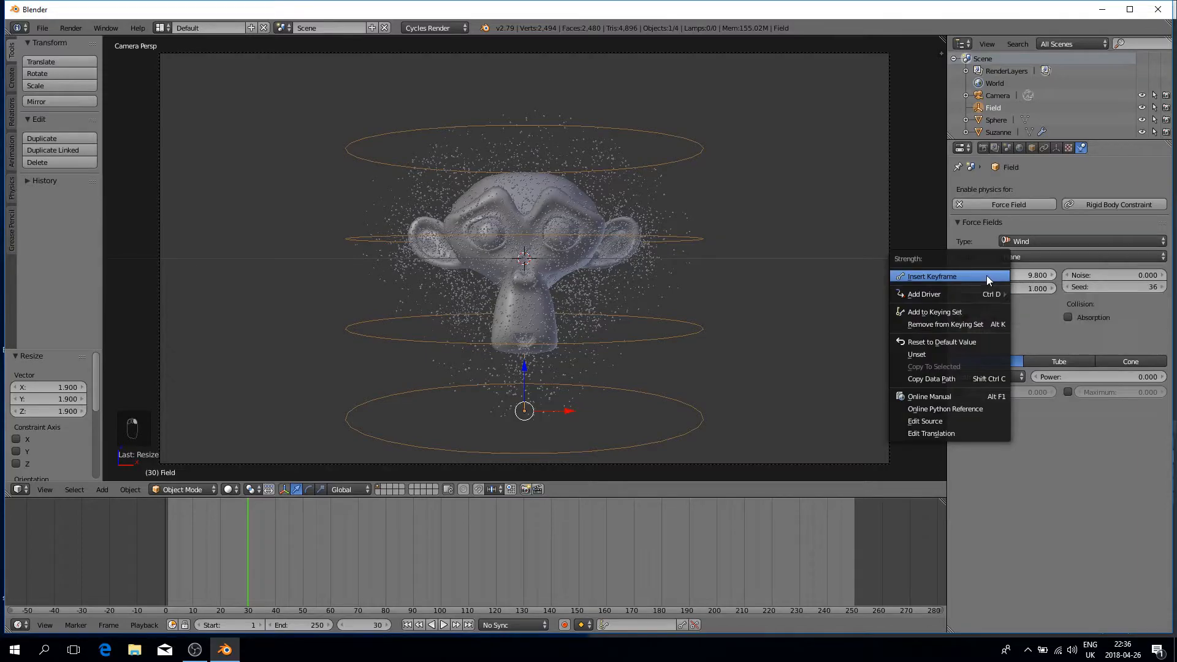
{"action": "left_click", "coordinate": [987, 274]}
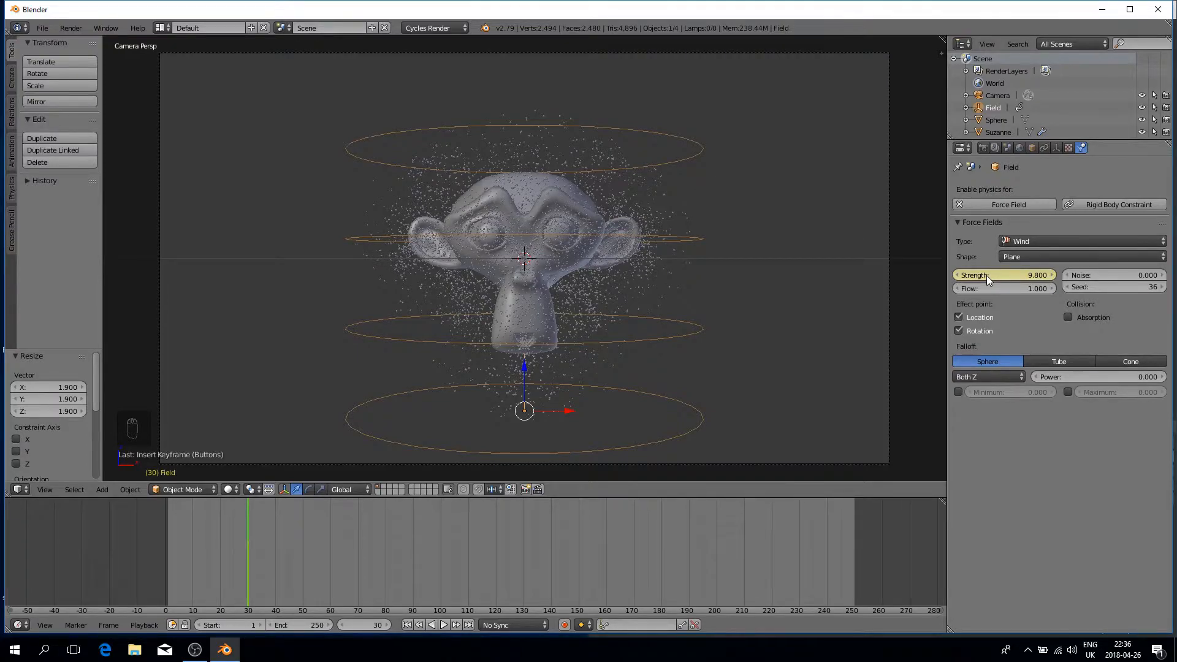
- At frame 60, set the wind strength to 30 and insert a keyframe for it
{"action": "left_click", "coordinate": [331, 542]}
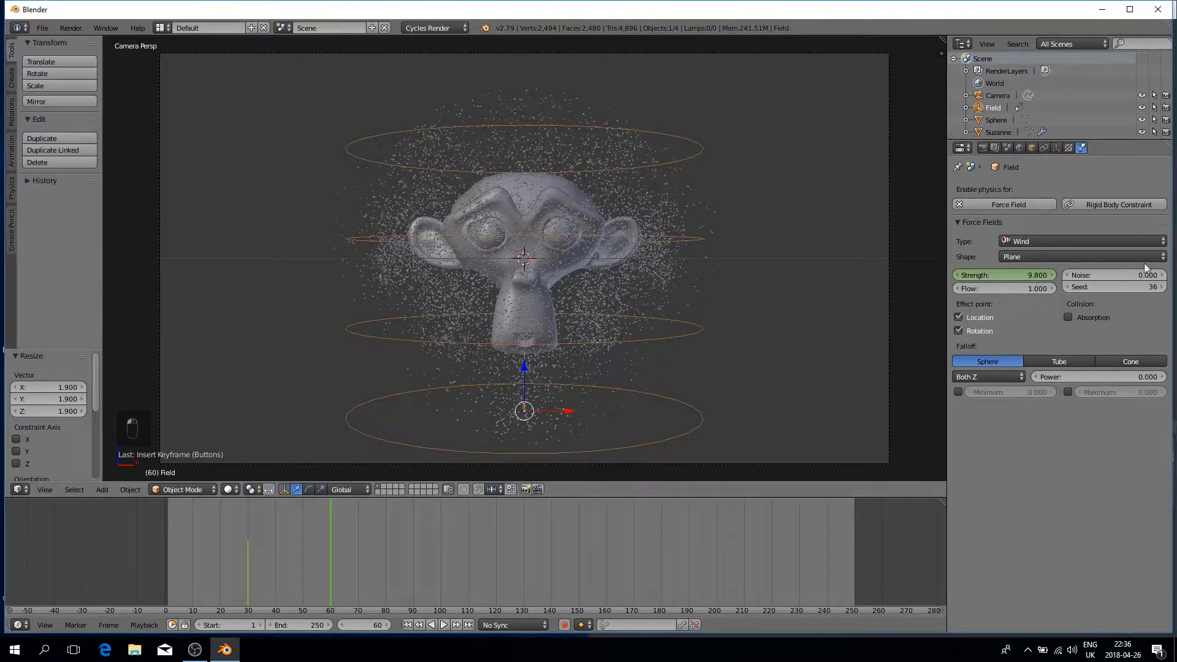
{"action": "left_click", "coordinate": [1031, 278]}
{"action": "type", "text": "30"}
{"action": "key", "text": "Return"}
{"action": "right_click", "coordinate": [1031, 278]}
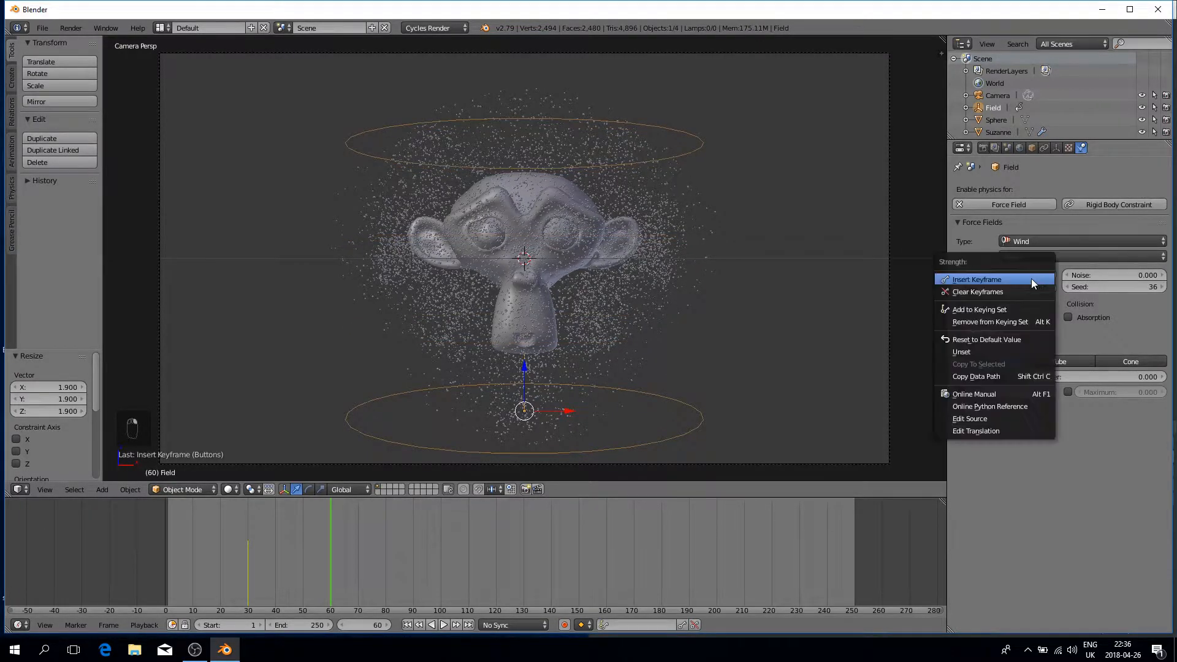
{"action": "left_click", "coordinate": [1032, 279]}
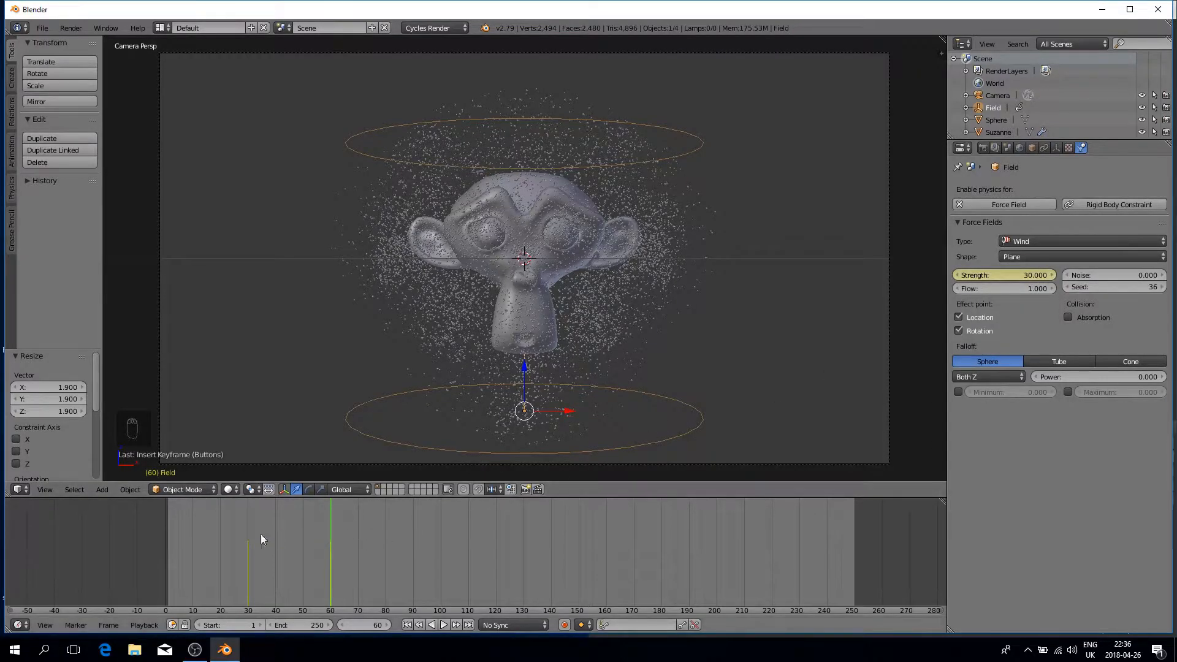
- Play the animation from frame 1 to frame 76 to check the keyframed wind strength
{"action": "left_click", "coordinate": [170, 557]}
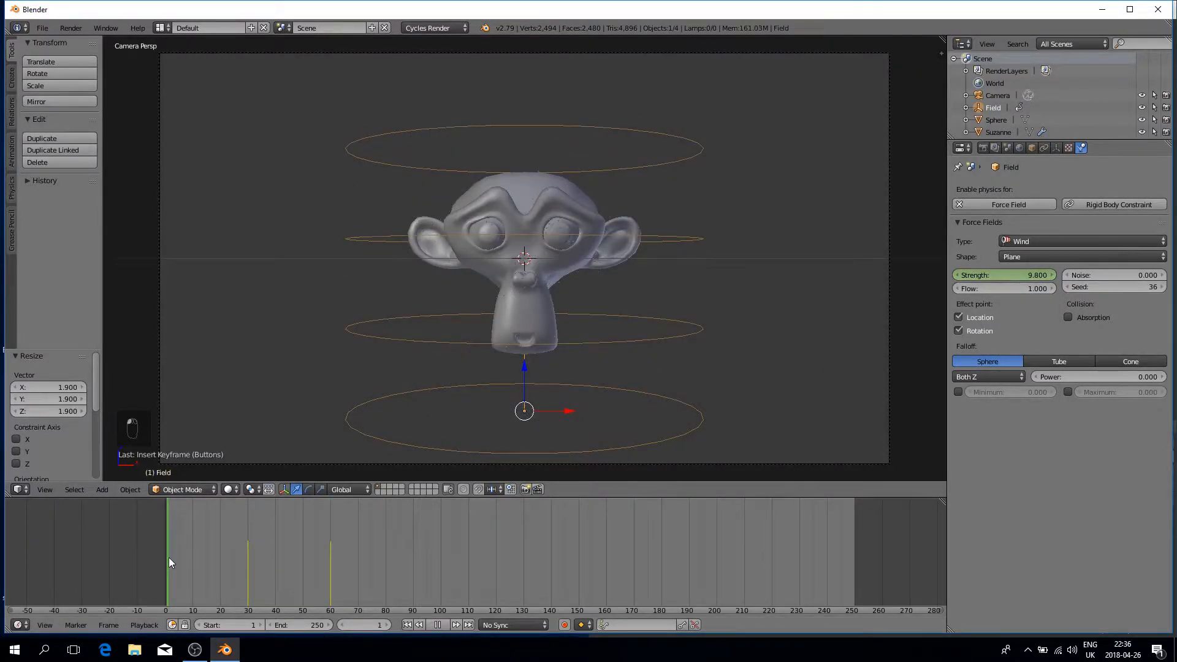
{"action": "left_click", "coordinate": [445, 625]}
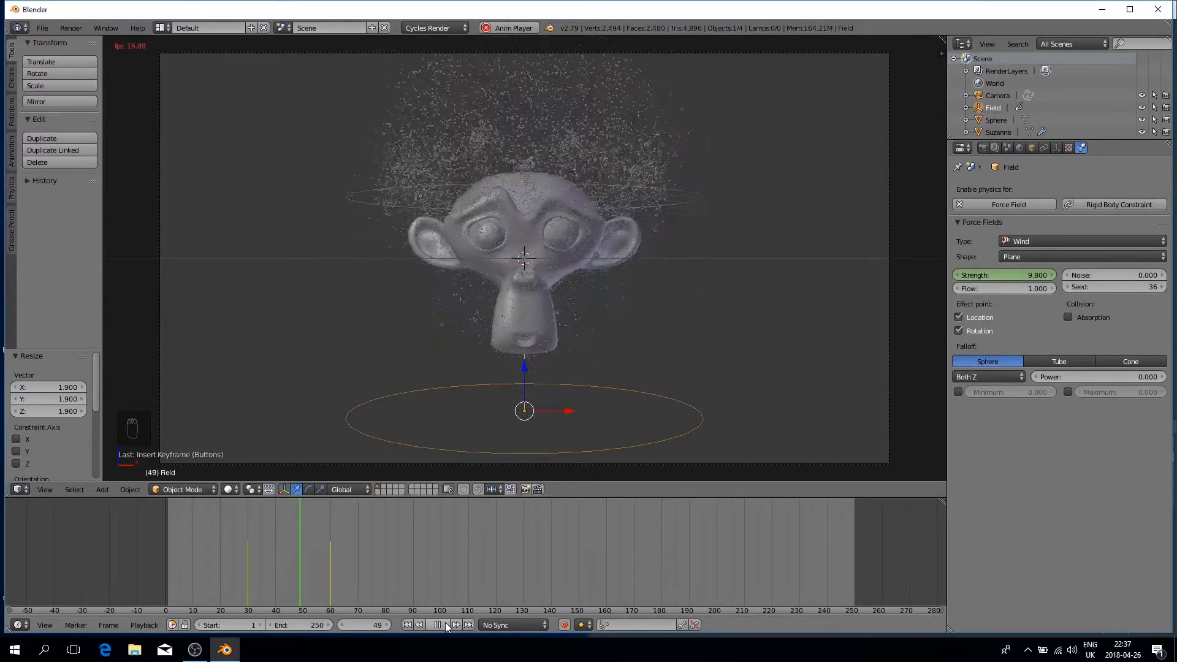
{"action": "left_click", "coordinate": [437, 624]}
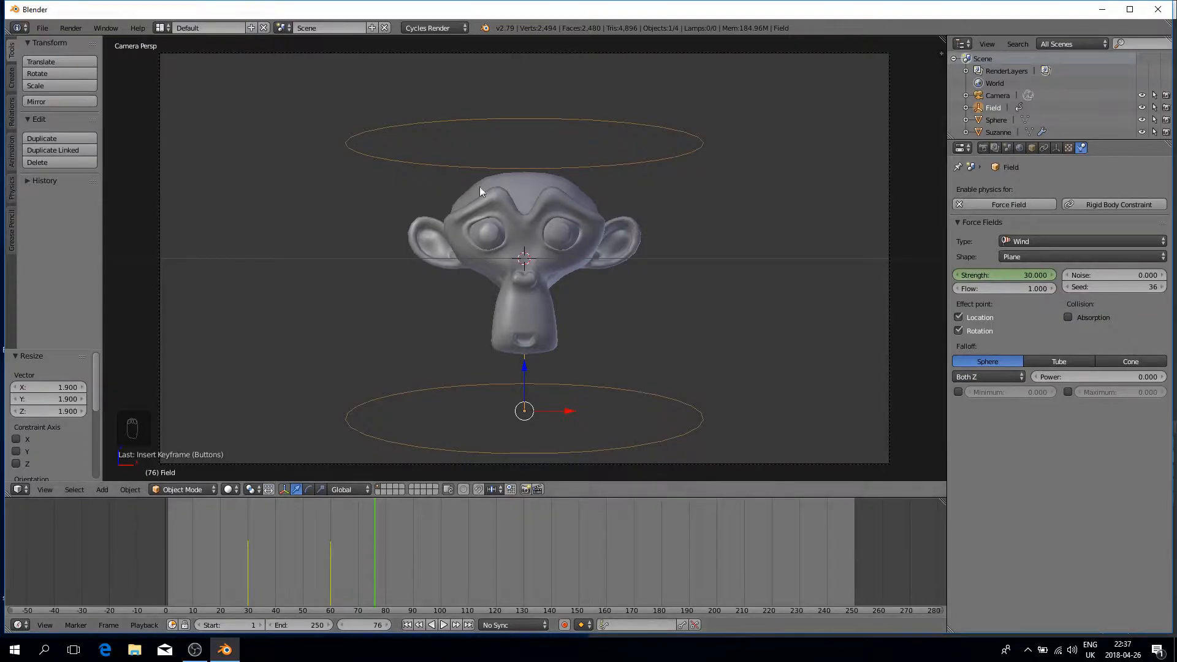
- Set the animation's end frame to 80 and play back the shortened range
{"action": "scroll", "coordinate": [517, 165], "scroll_direction": "down", "scroll_amount": 1}
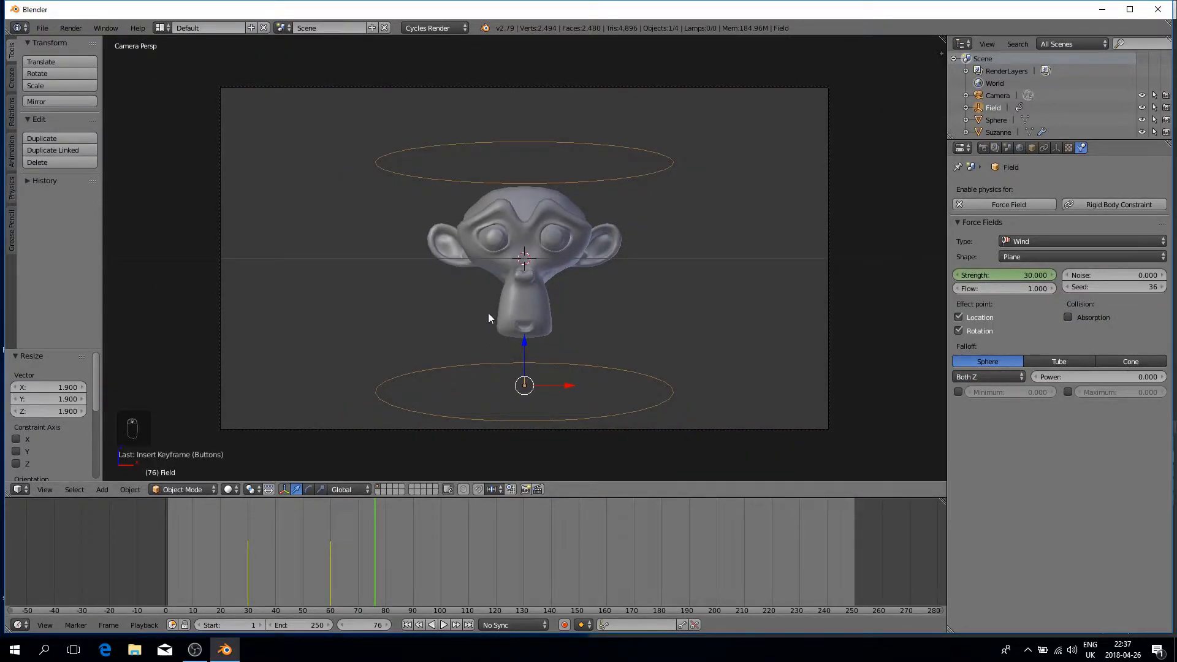
{"action": "left_click", "coordinate": [313, 626]}
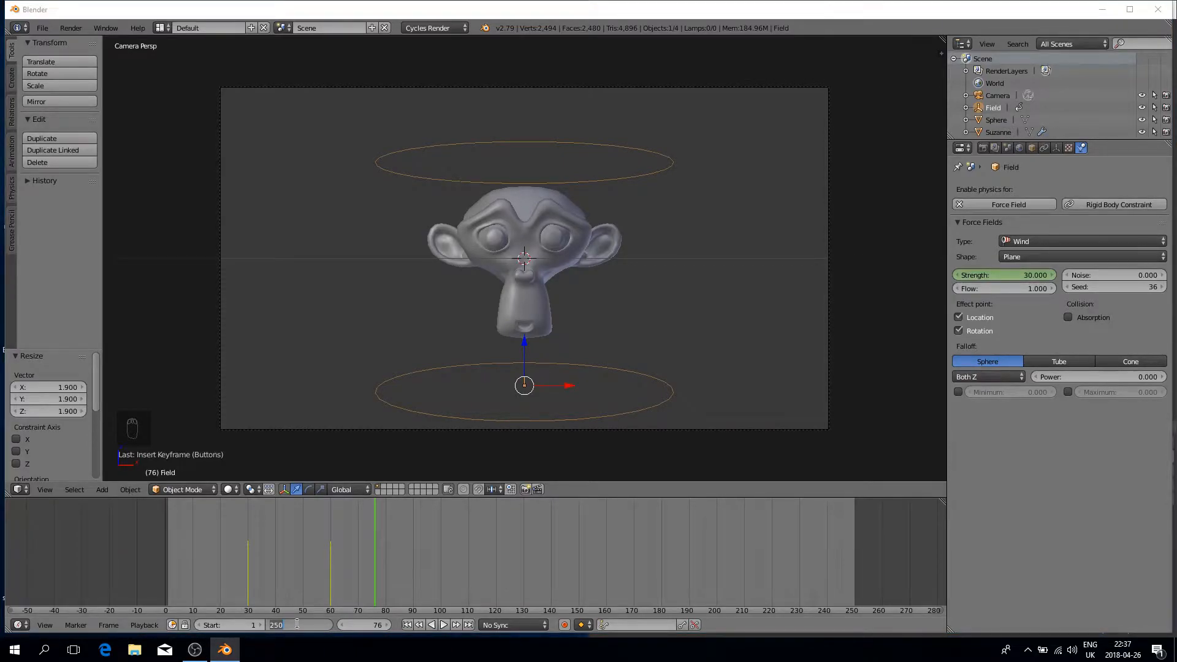
{"action": "left_click_drag", "start_coordinate": [314, 624], "coordinate": [210, 624]}
{"action": "type", "text": "80"}
{"action": "key", "text": "Return"}
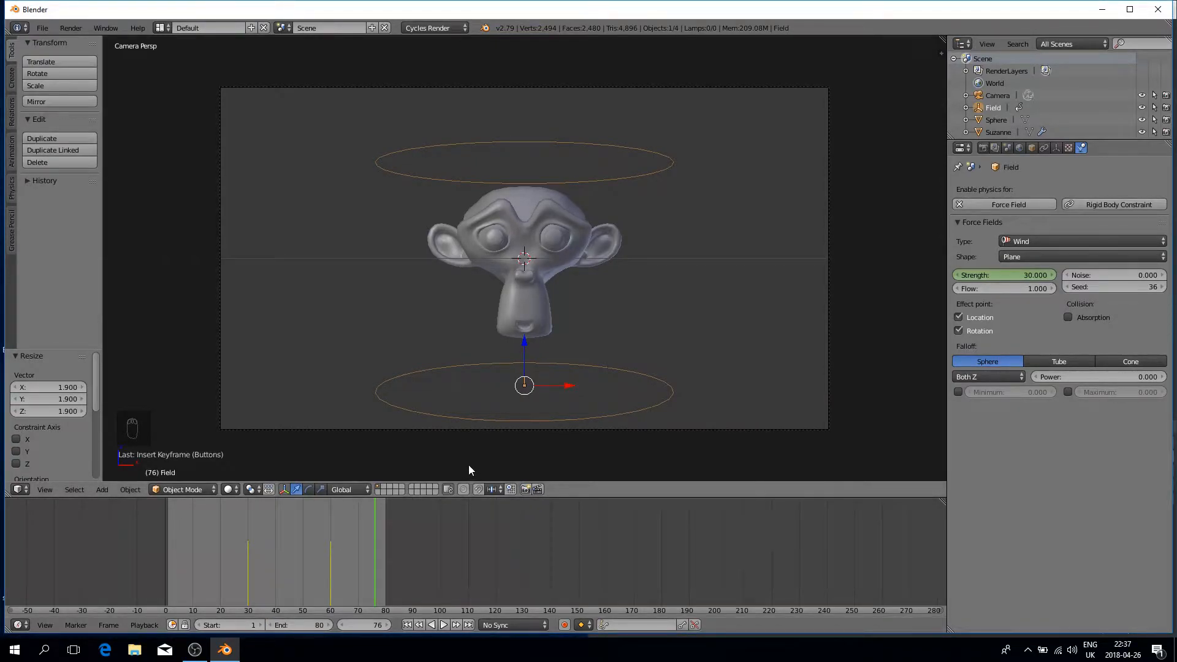
{"action": "left_click", "coordinate": [444, 625]}
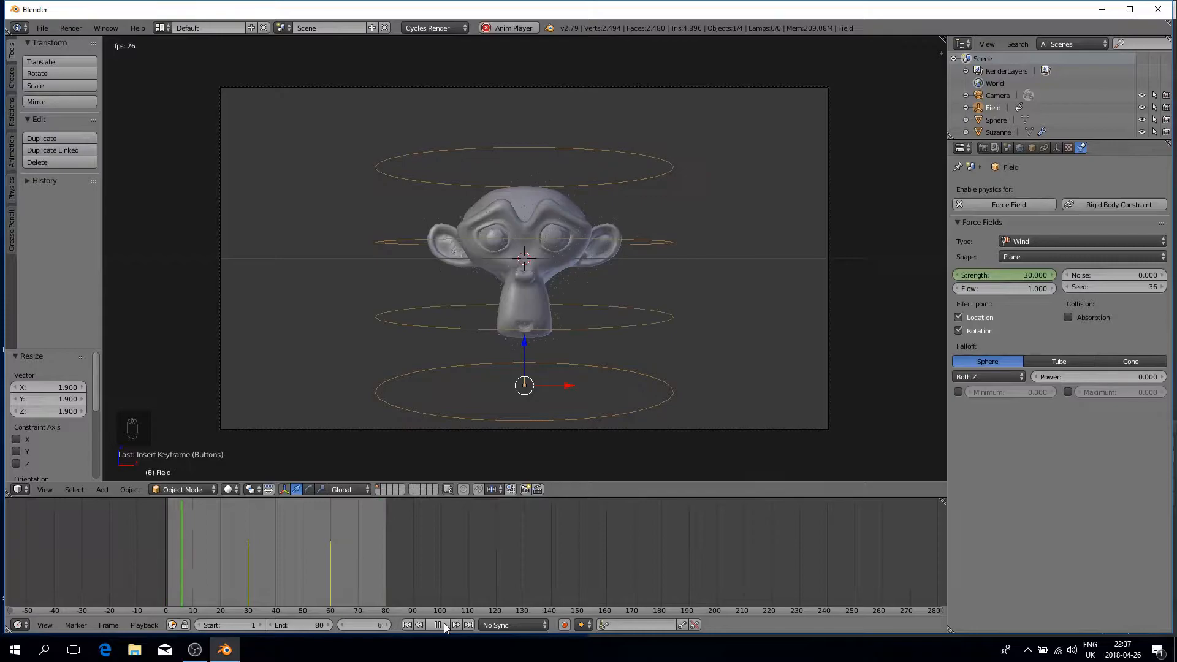
- Stop the playback, add a Vortex force field and move it down the Z axis by about 1.63 to below the monkey head
{"action": "left_click", "coordinate": [444, 625]}
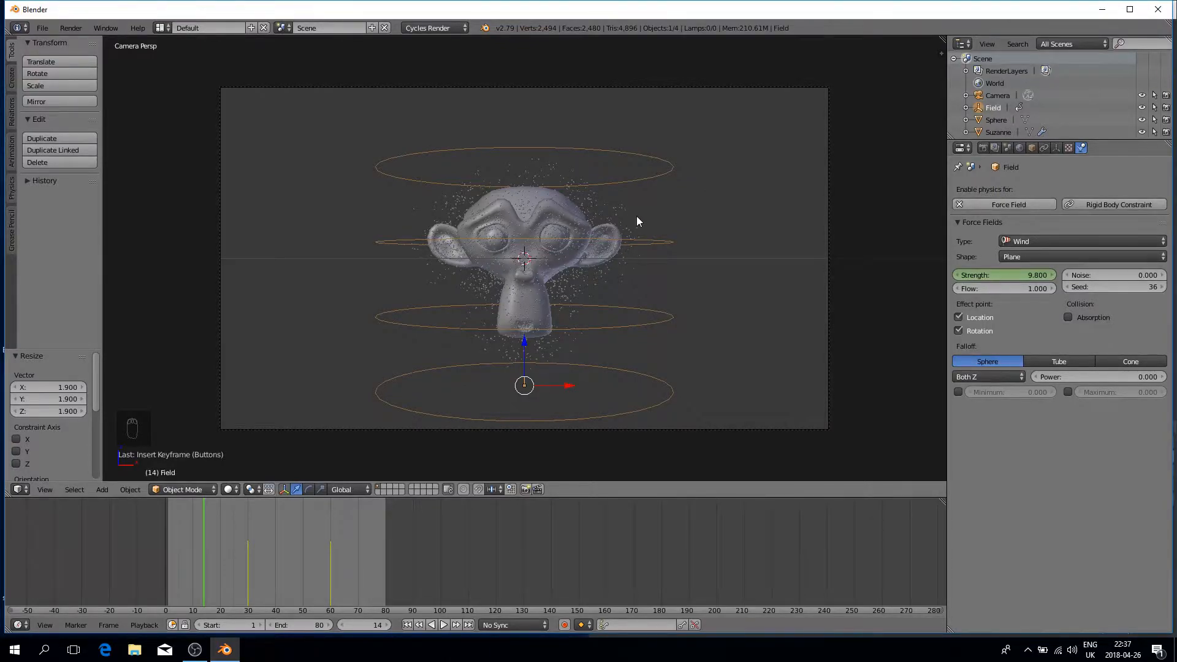
{"action": "key", "text": "shift+a"}
{"action": "mouse_move", "coordinate": [637, 217]}
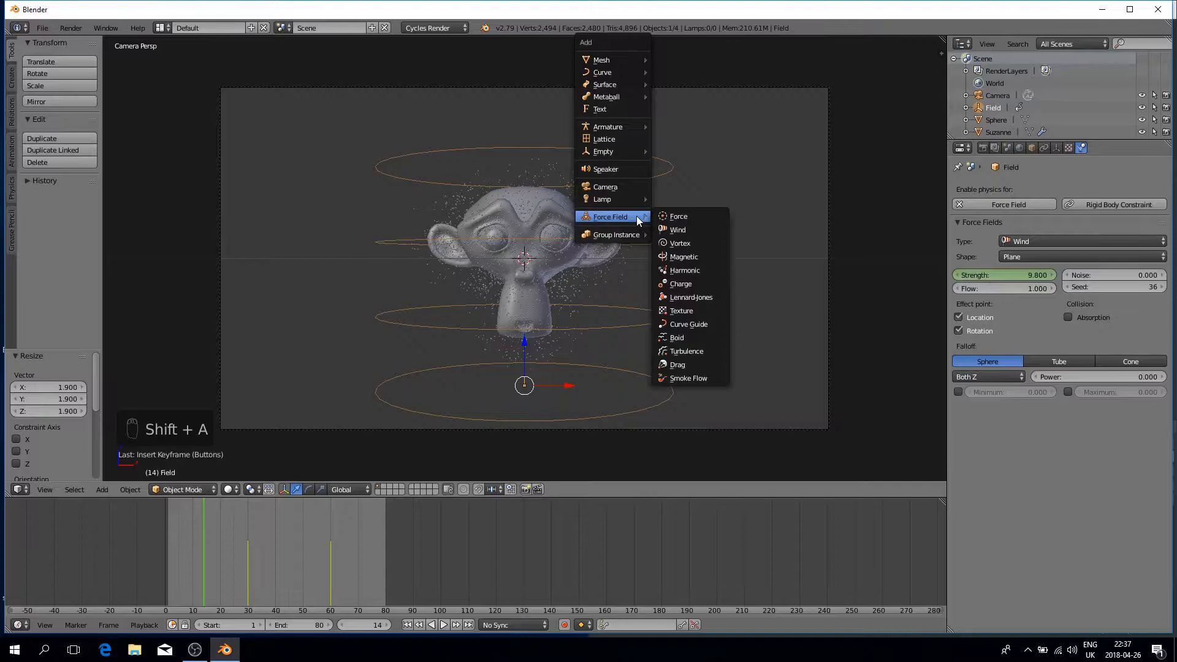
{"action": "left_click", "coordinate": [694, 244]}
{"action": "left_click_drag", "start_coordinate": [521, 213], "coordinate": [524, 338]}
- Play the animation from frame 1 to check how the vortex field affects the particles
{"action": "left_click_drag", "start_coordinate": [173, 565], "coordinate": [168, 566]}
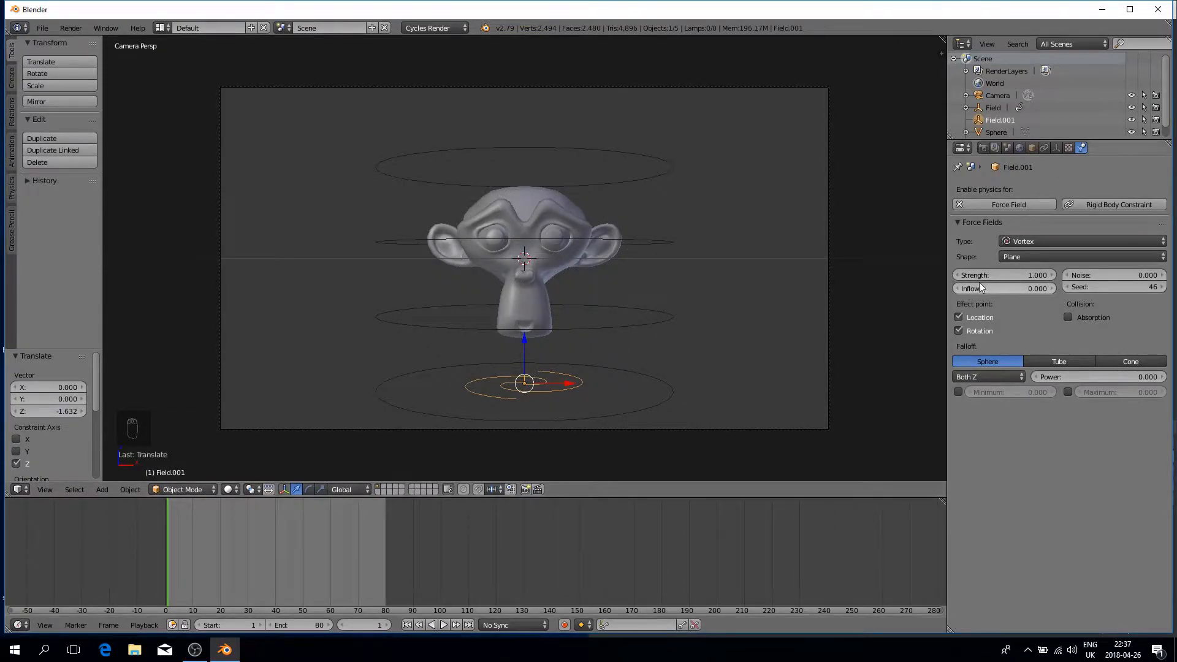
{"action": "left_click", "coordinate": [444, 624]}
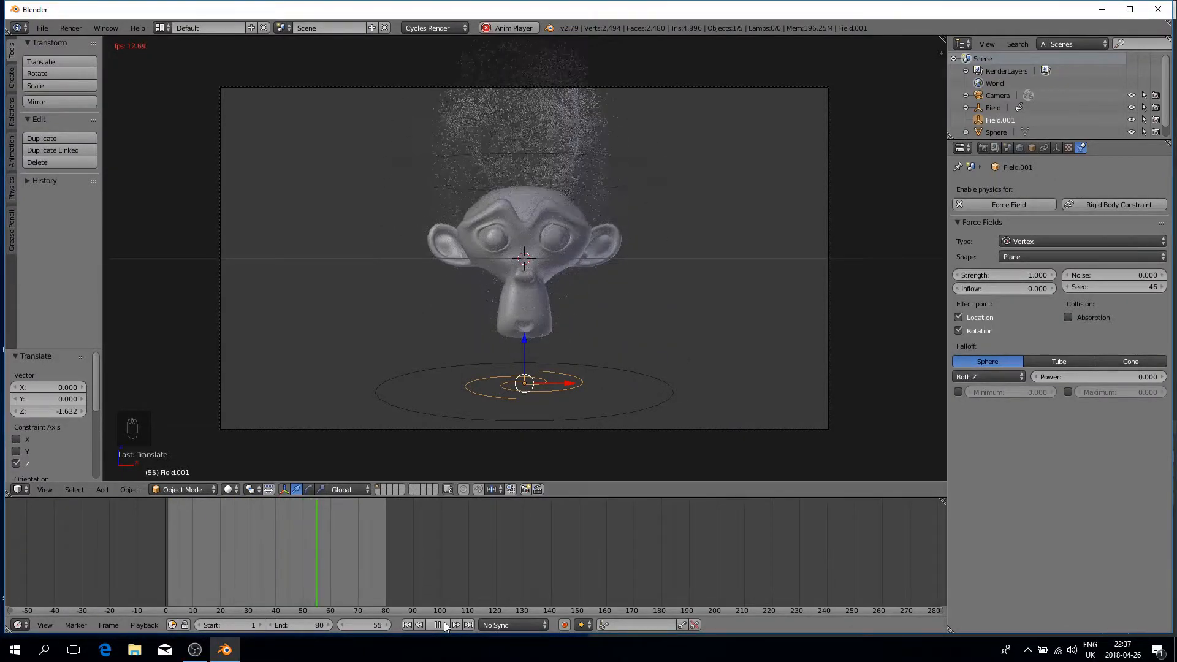
{"action": "left_click", "coordinate": [440, 623]}
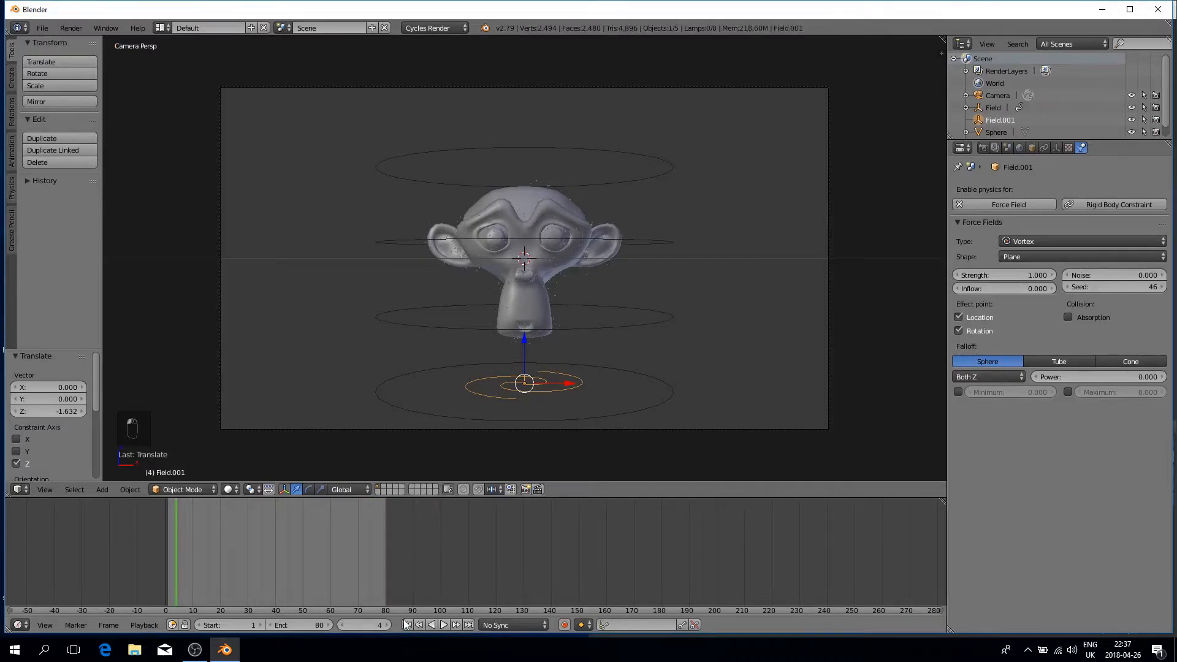
- Set the vortex field's strength to 0 and insert a keyframe for it at frame 30
{"action": "left_click", "coordinate": [221, 583]}
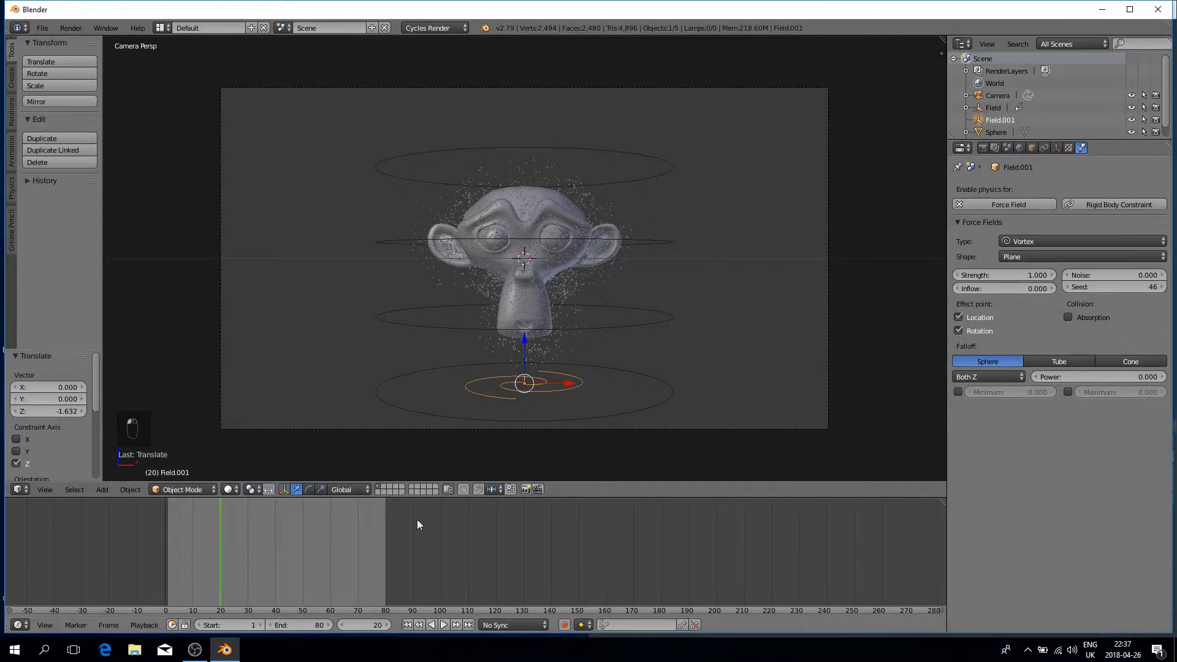
{"action": "left_click", "coordinate": [988, 276]}
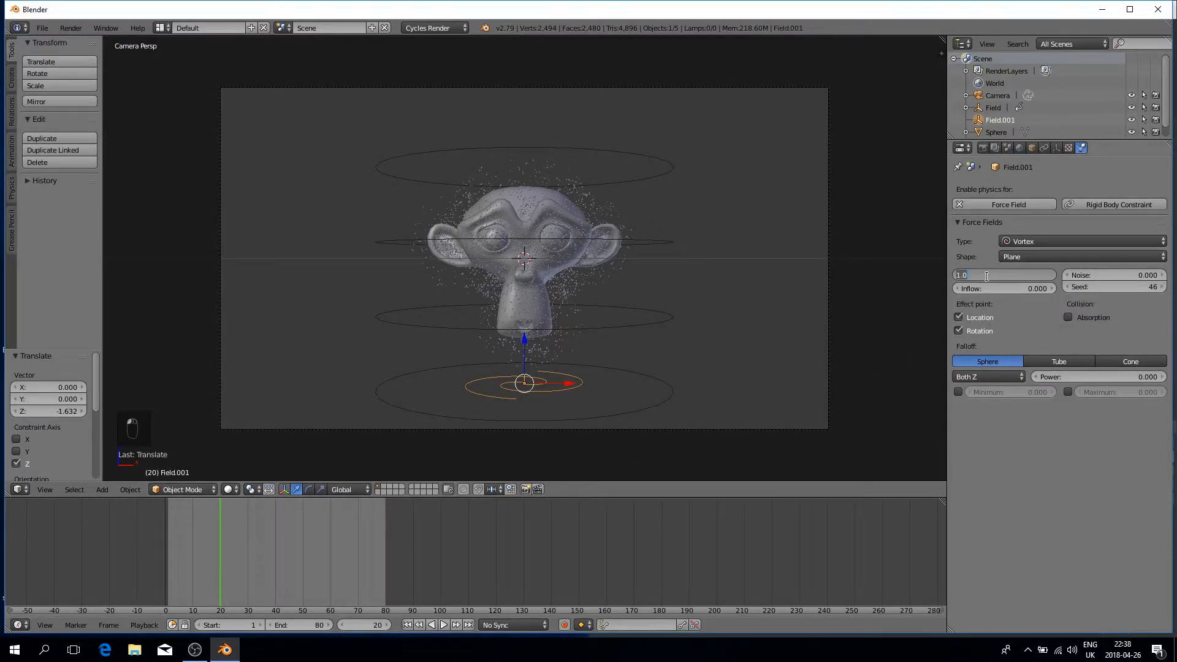
{"action": "type", "text": "0"}
{"action": "key", "text": "Return"}
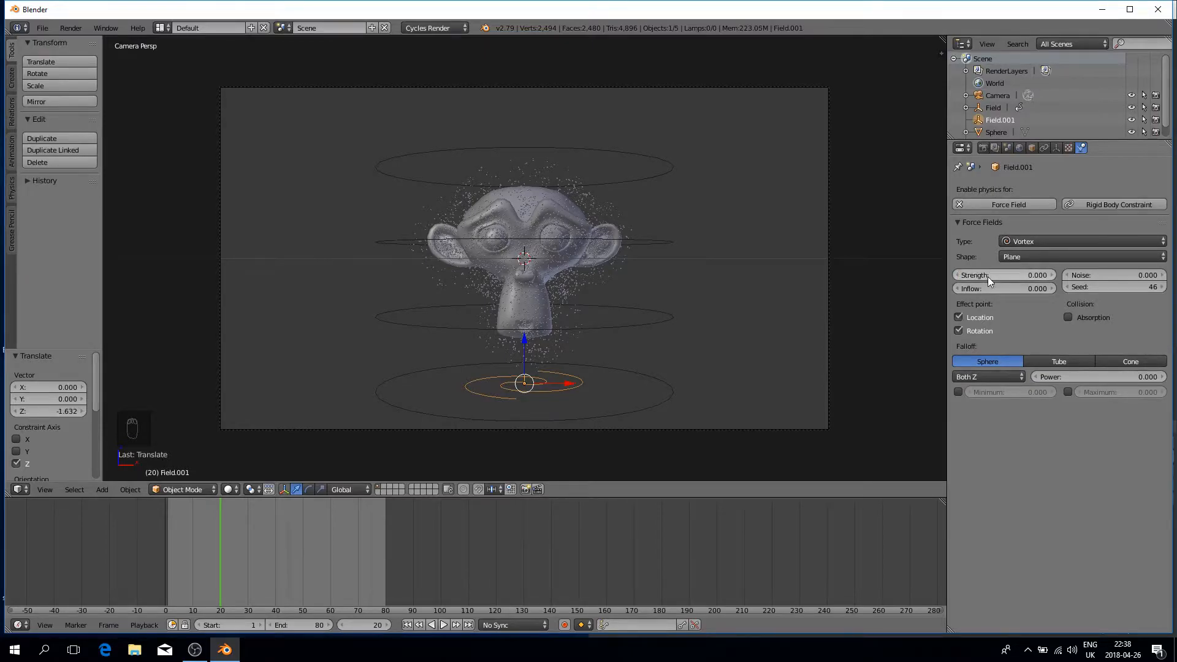
{"action": "left_click", "coordinate": [248, 580]}
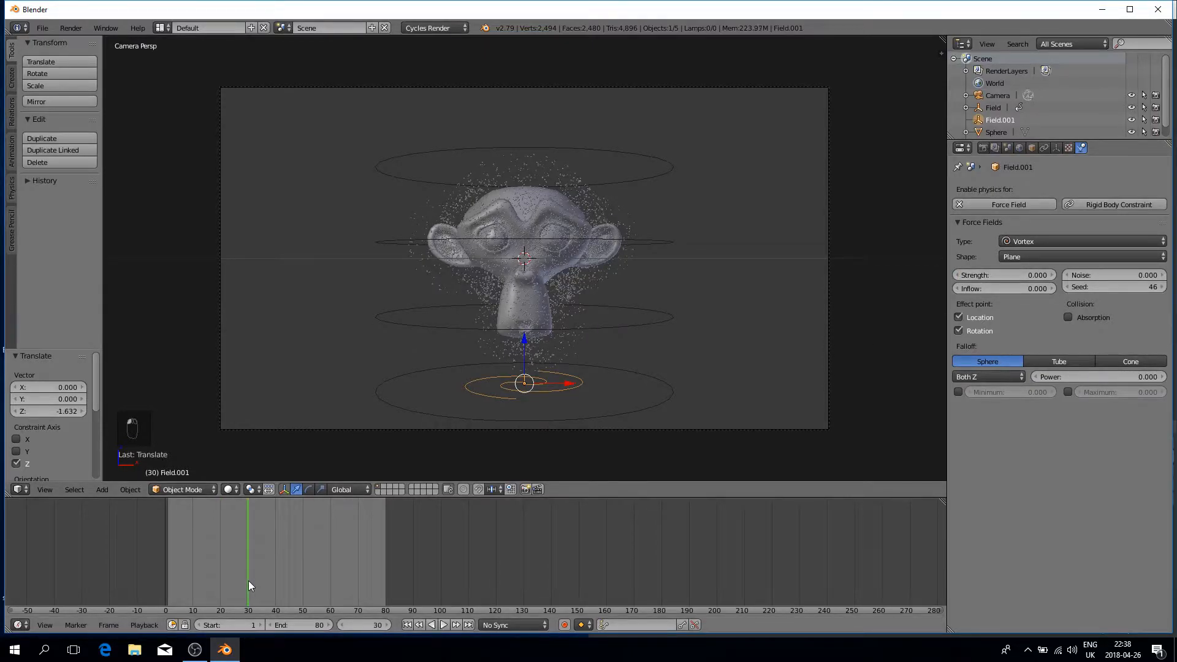
{"action": "right_click", "coordinate": [1022, 275]}
{"action": "left_click", "coordinate": [1022, 275]}
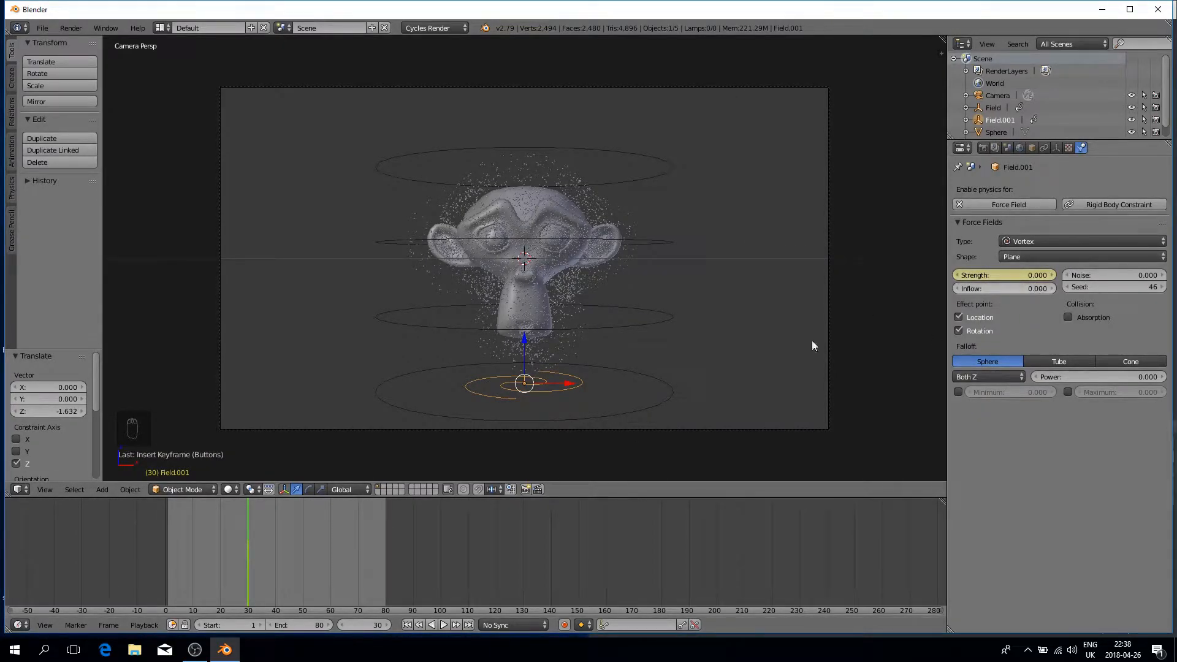
- At frame 60, set the vortex strength to 5 and insert a keyframe for it
{"action": "left_click_drag", "start_coordinate": [333, 562], "coordinate": [330, 563]}
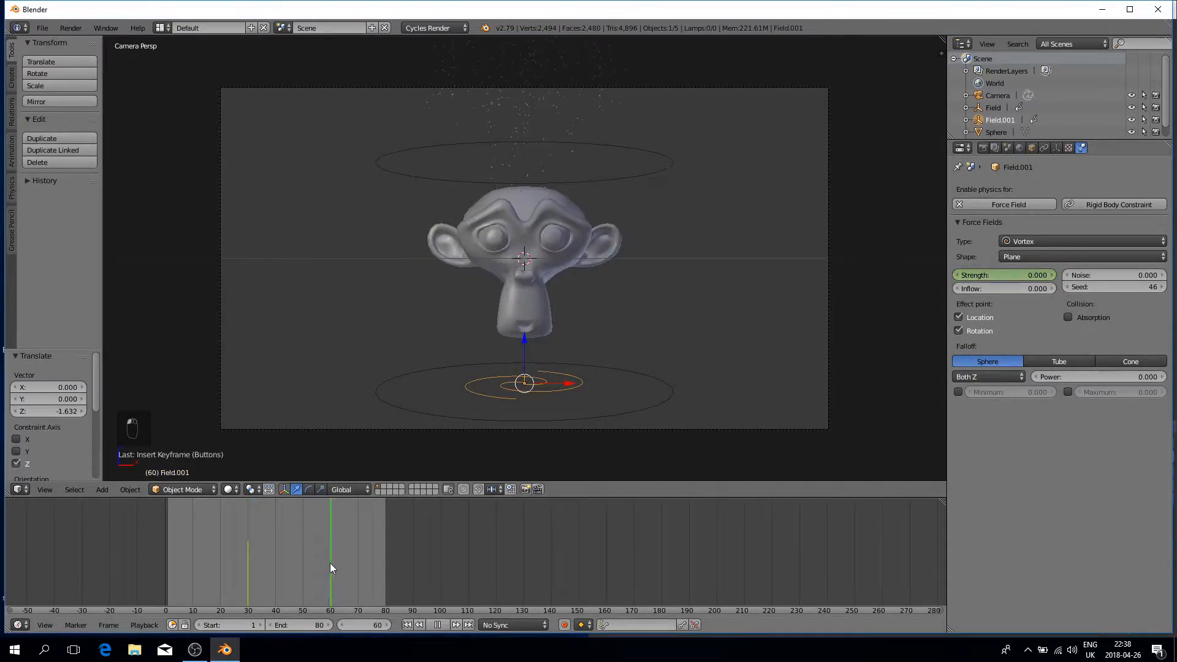
{"action": "left_click", "coordinate": [1041, 277]}
{"action": "type", "text": "5"}
{"action": "key", "text": "Return"}
{"action": "right_click", "coordinate": [1044, 275]}
{"action": "left_click", "coordinate": [1042, 271]}
- Play the animation from frame 1 twice to check the particles with the keyframed vortex strength
{"action": "left_click", "coordinate": [170, 524]}
{"action": "key", "text": "alt+a"}
{"action": "left_click_drag", "start_coordinate": [171, 524], "coordinate": [168, 524]}
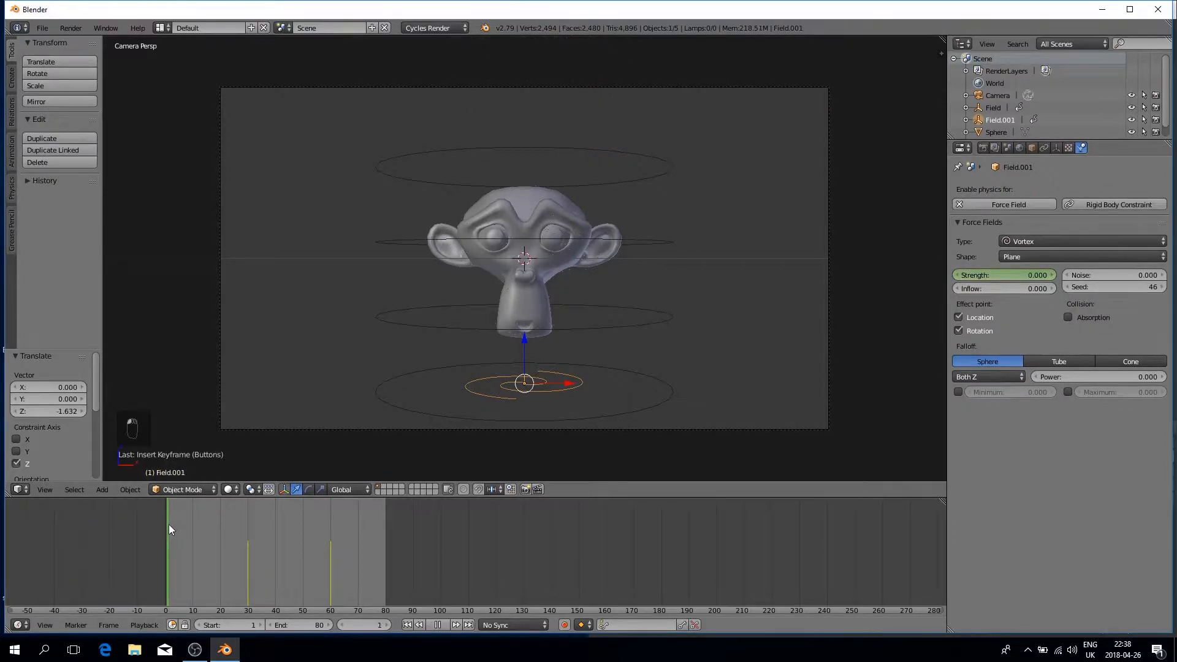
{"action": "left_click", "coordinate": [448, 624]}
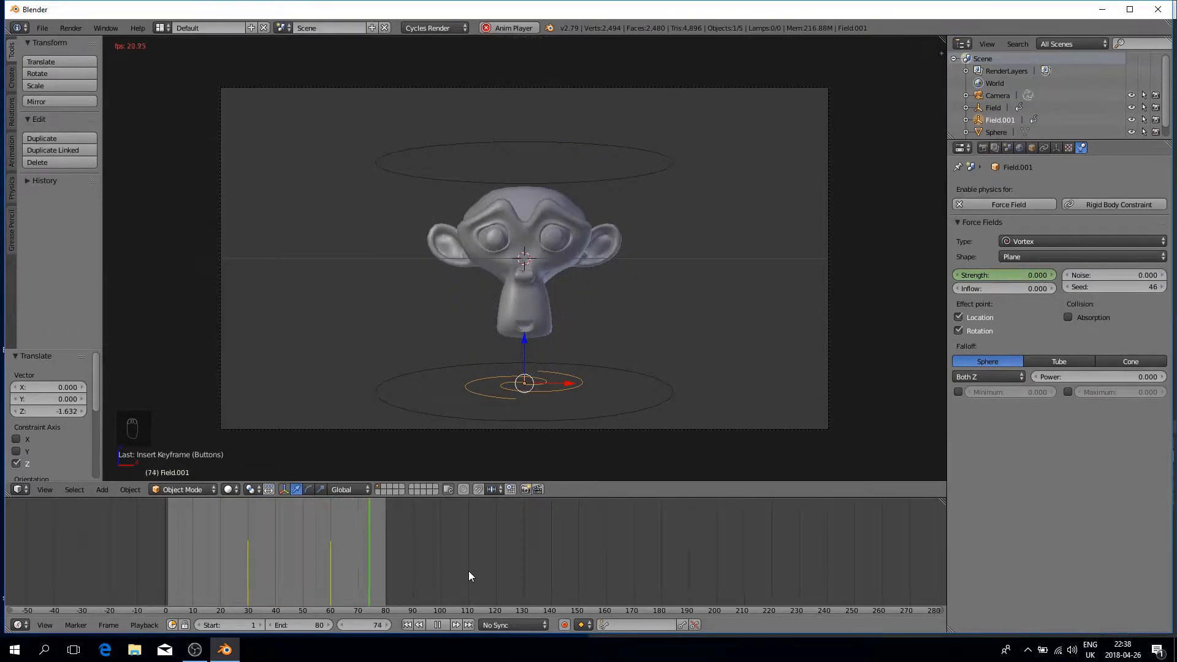
{"action": "left_click", "coordinate": [439, 623]}
{"action": "left_click", "coordinate": [407, 625]}
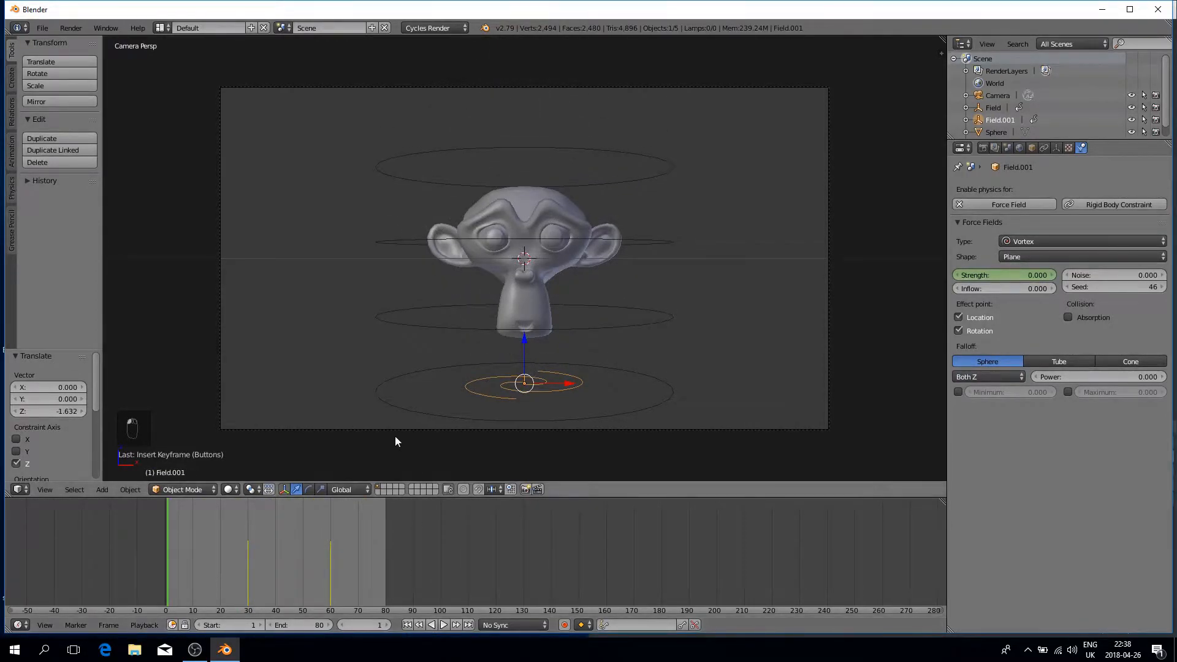
{"action": "left_click", "coordinate": [443, 625]}
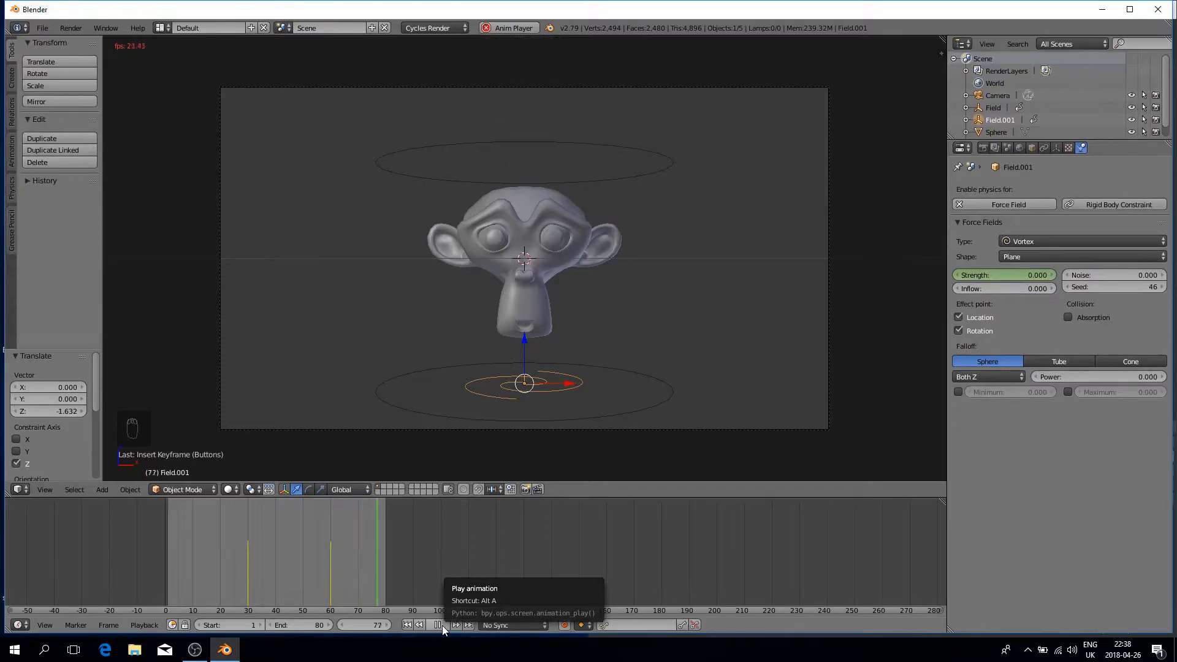
{"action": "left_click", "coordinate": [442, 625]}
- Preview the particles around frame 21 in rendered shading, then return to solid shading
{"action": "scroll", "coordinate": [489, 112], "scroll_direction": "down", "scroll_amount": 3}
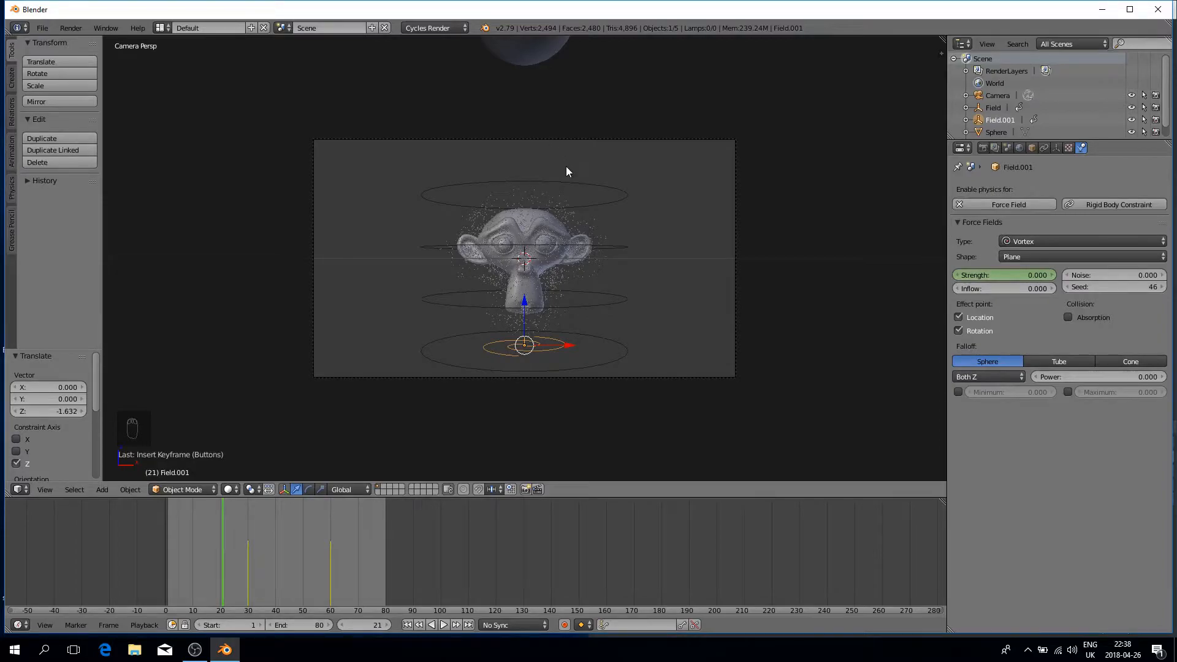
{"action": "key", "text": "shift+z"}
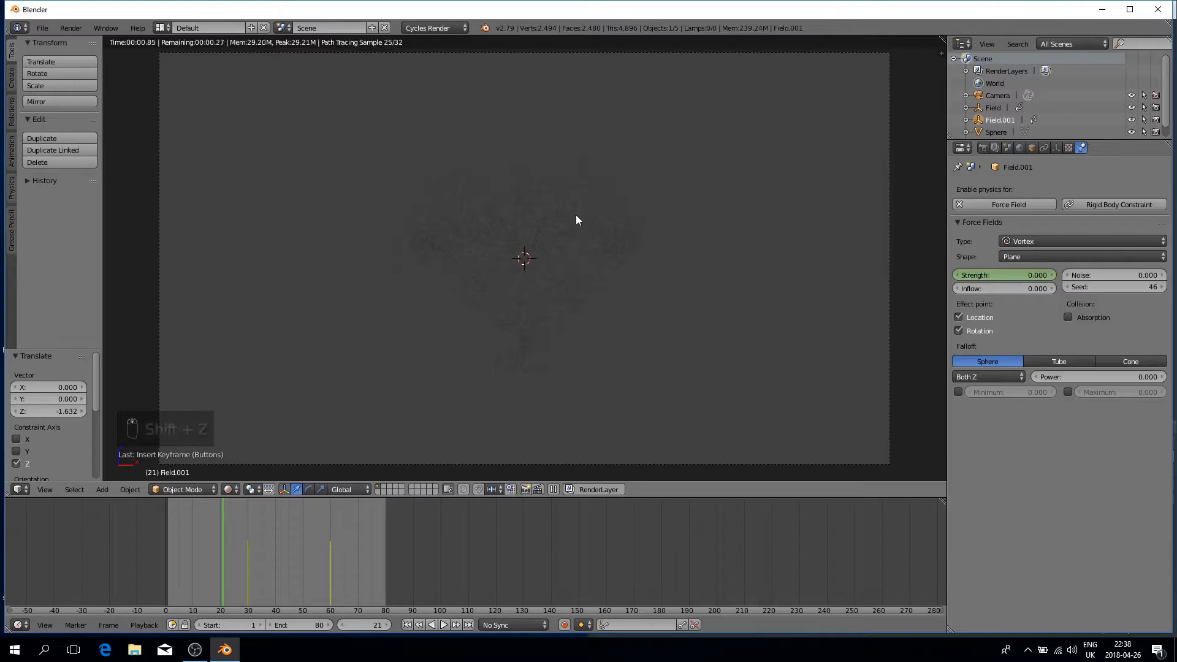
{"action": "key", "text": "shift+z"}
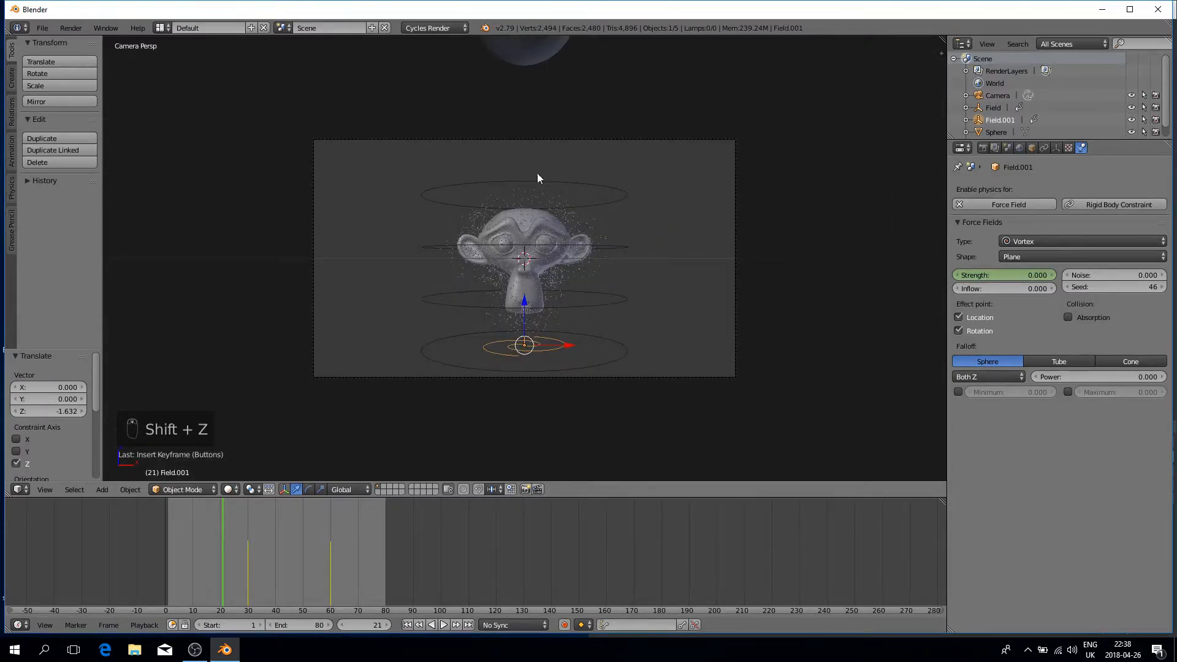
- Select the sphere used for the particles and give it a new material with an Emission surface
{"action": "right_click", "coordinate": [559, 211]}
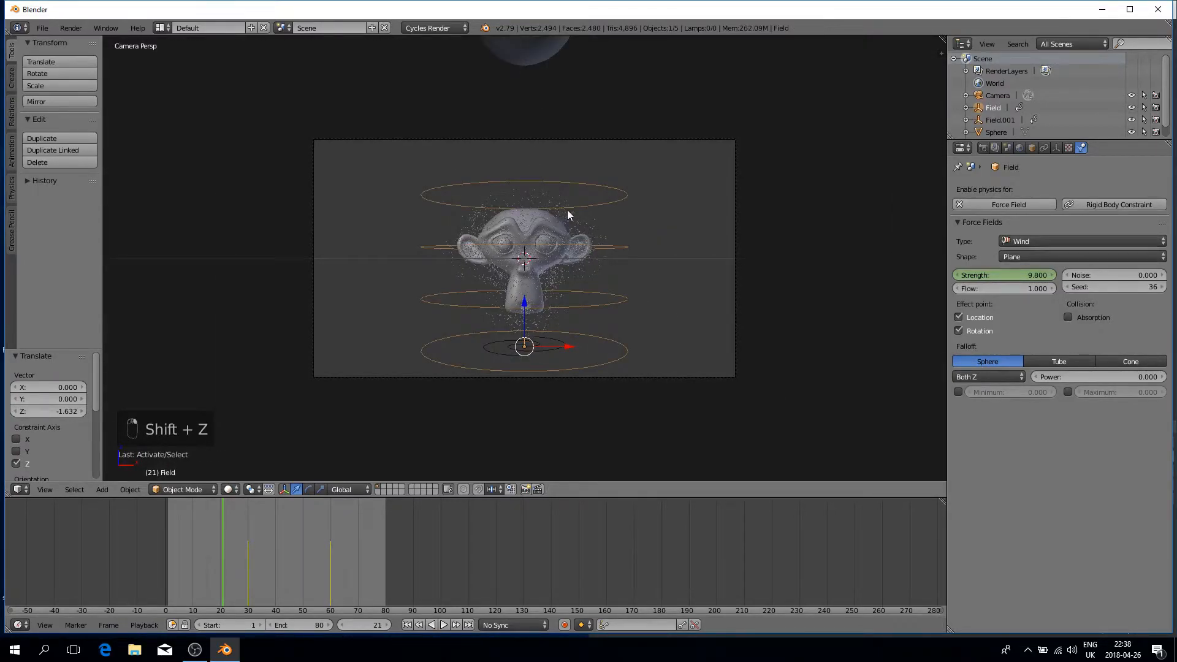
{"action": "right_click", "coordinate": [569, 215]}
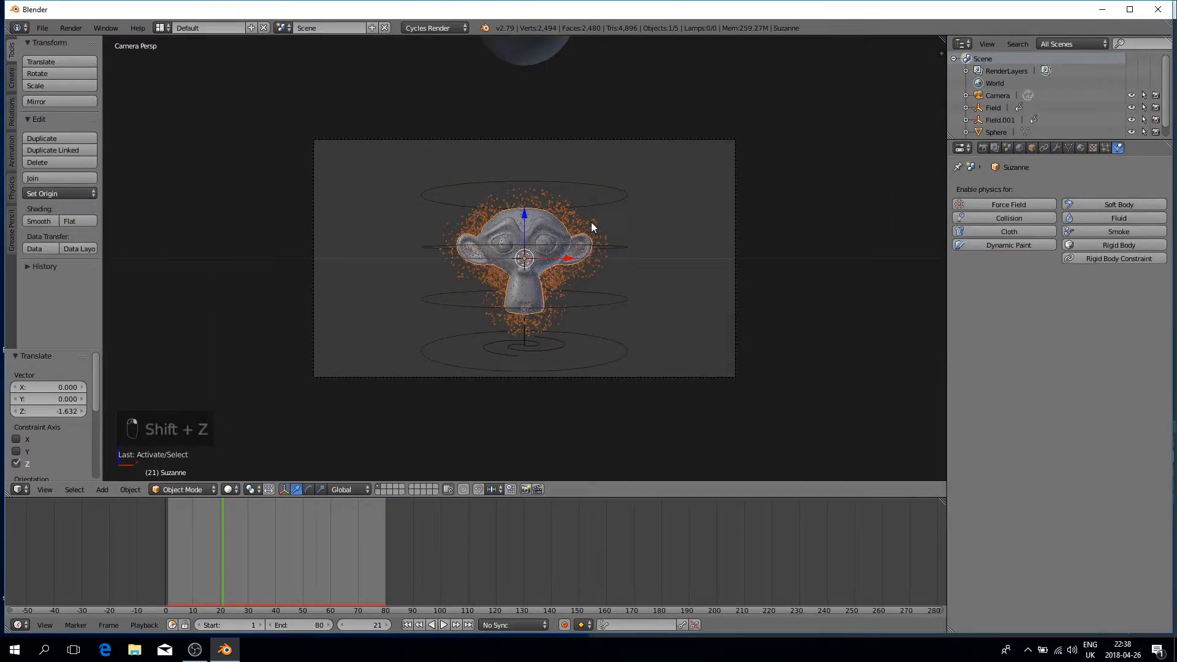
{"action": "scroll", "coordinate": [524, 51], "scroll_direction": "down", "scroll_amount": 1}
{"action": "right_click", "coordinate": [524, 56]}
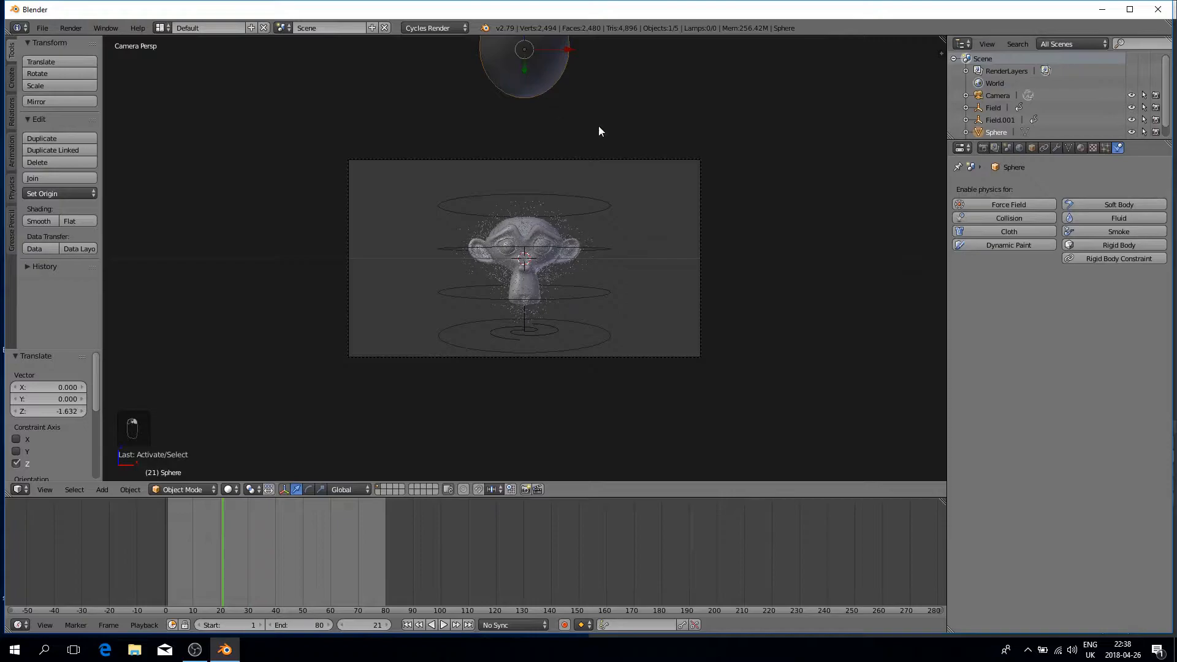
{"action": "left_click", "coordinate": [1082, 149]}
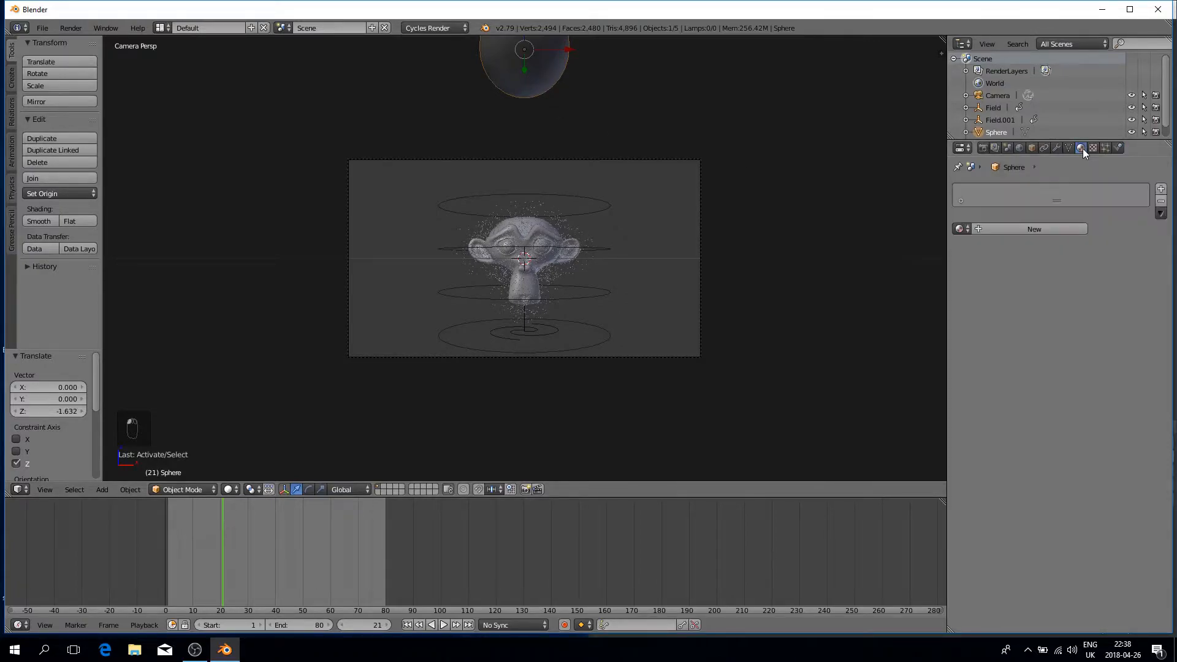
{"action": "left_click", "coordinate": [1024, 231]}
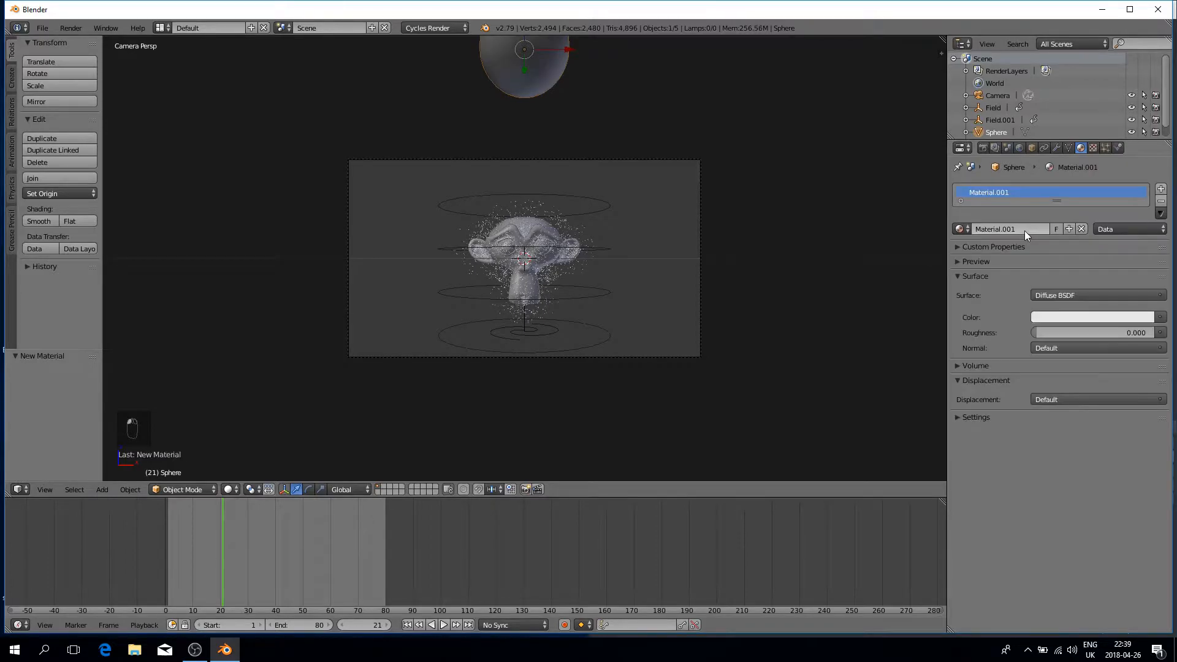
{"action": "left_click", "coordinate": [1064, 296]}
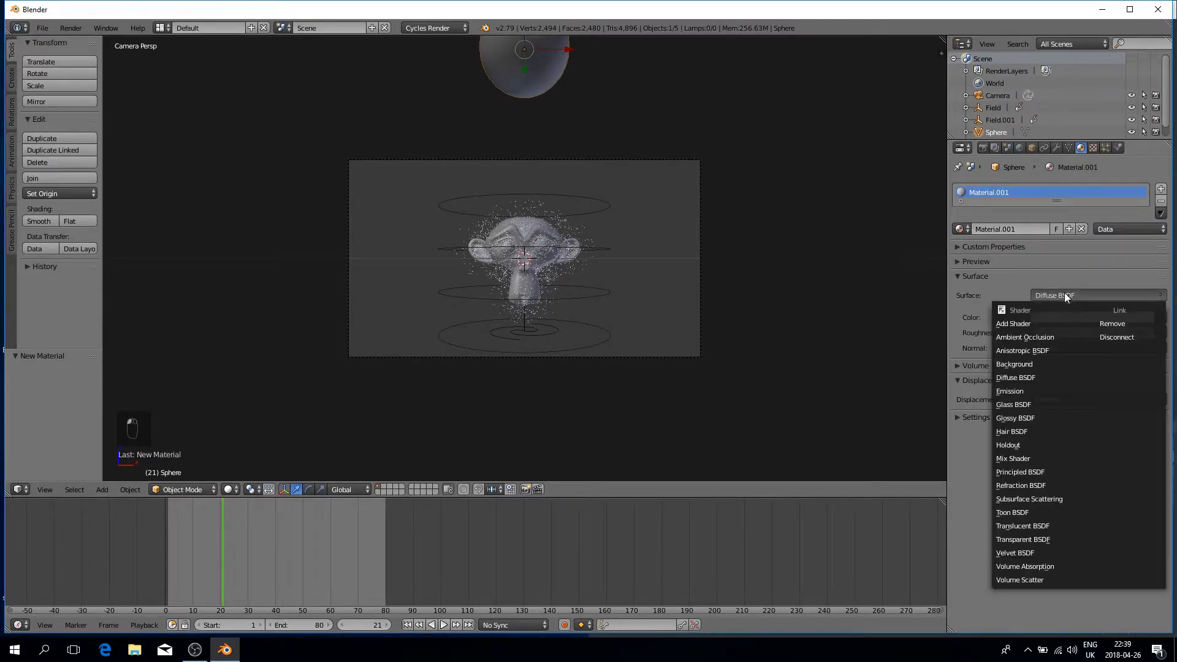
{"action": "left_click", "coordinate": [1026, 392]}
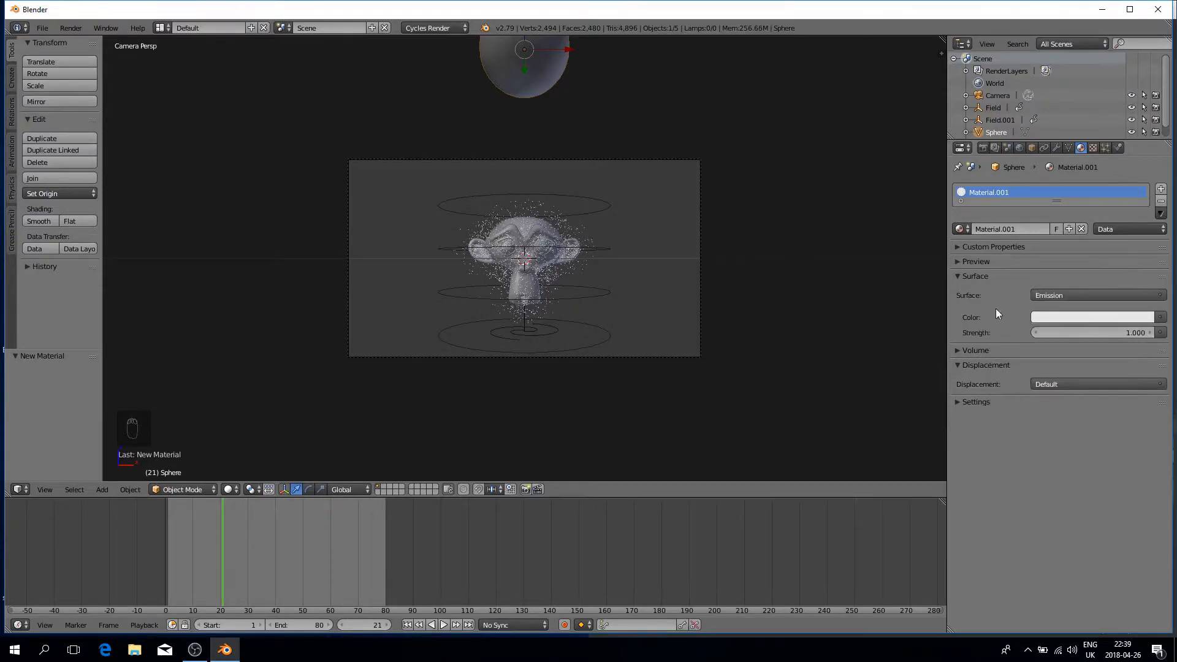
- Show the sphere material's preview and set its emission color to a light blue
{"action": "left_click", "coordinate": [987, 261]}
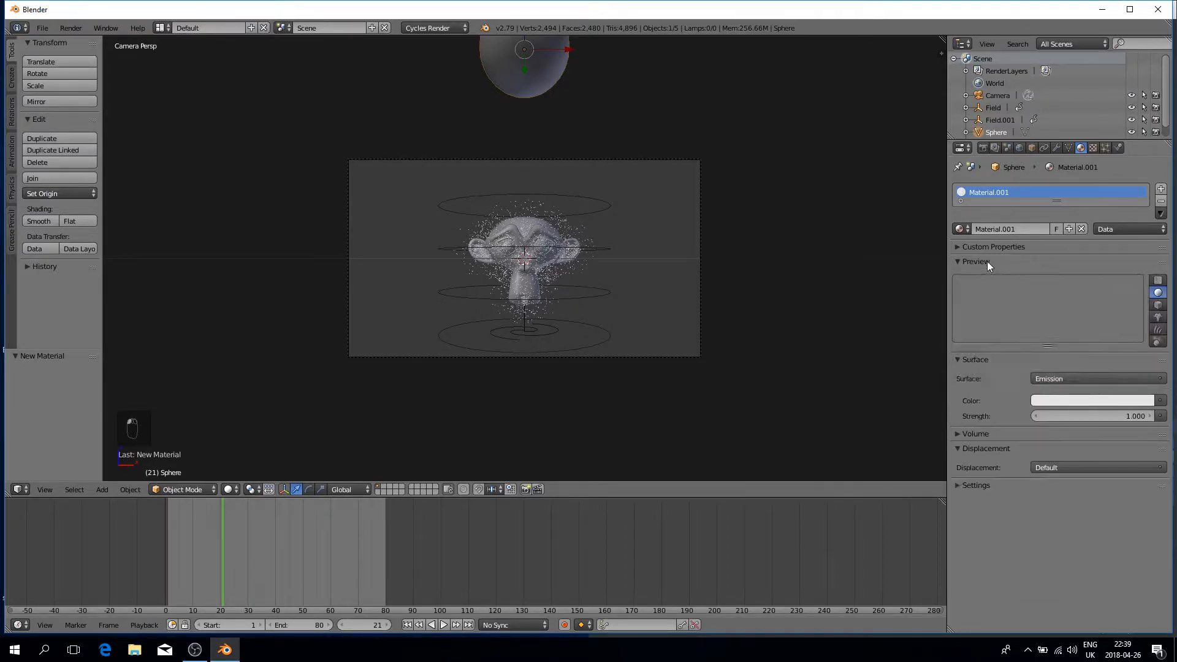
{"action": "left_click", "coordinate": [1062, 406]}
{"action": "left_click", "coordinate": [1090, 265]}
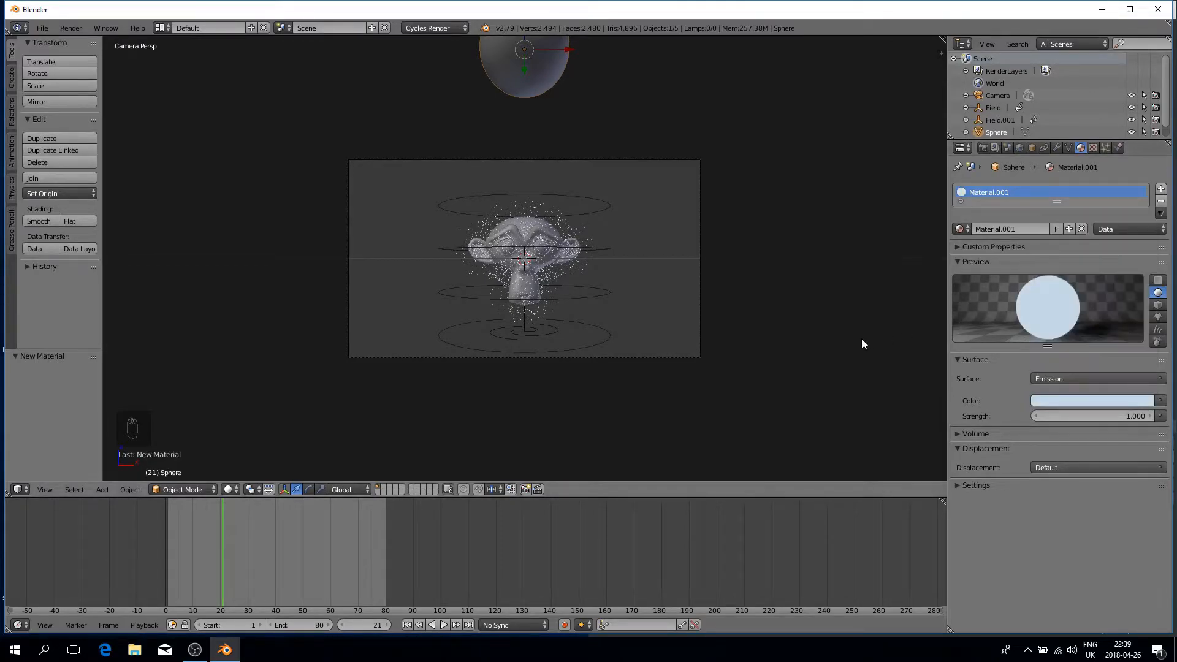
- Check the glowing particles in rendered shading and switch back to solid shading
{"action": "key", "text": "shift+z"}
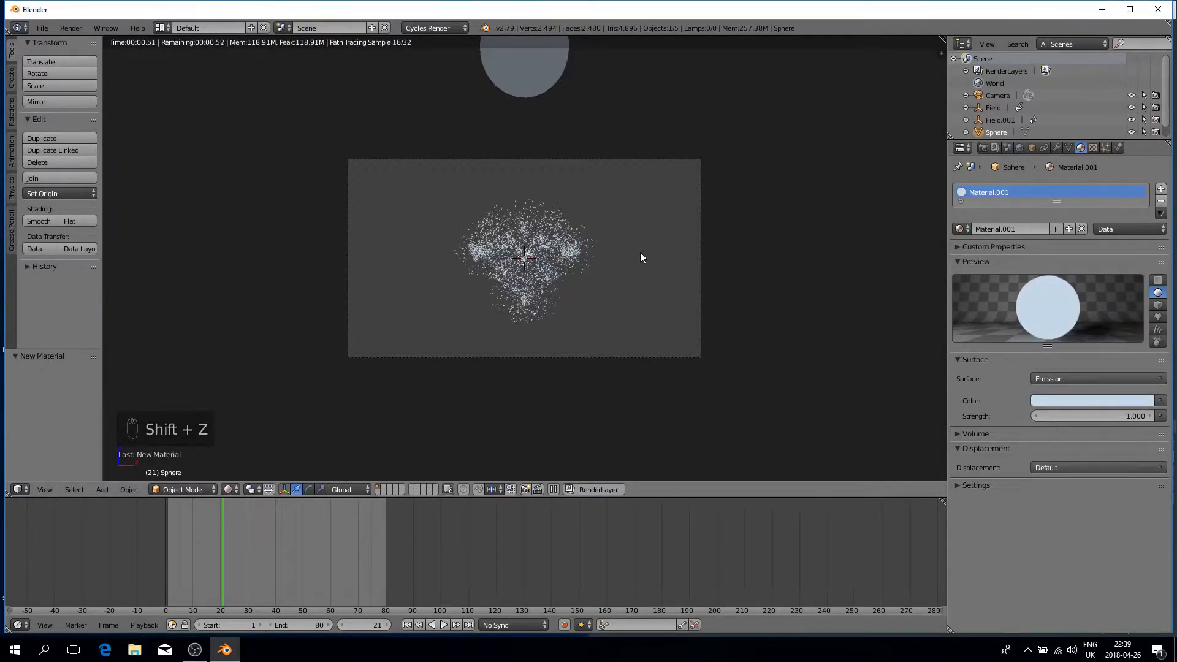
{"action": "key", "text": "shift+z"}
{"action": "scroll", "coordinate": [610, 261], "scroll_direction": "up", "scroll_amount": 4}
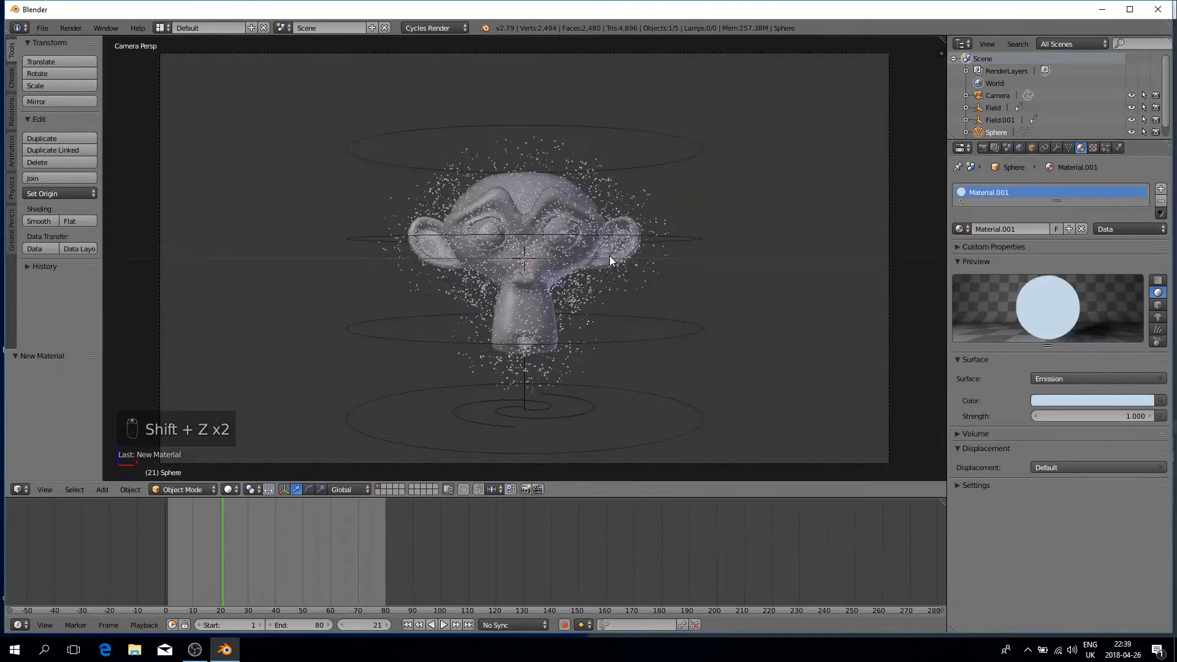
- Select the monkey head, enlarge the timeline area, split it in two and turn the new half into a Node Editor
{"action": "right_click", "coordinate": [559, 245]}
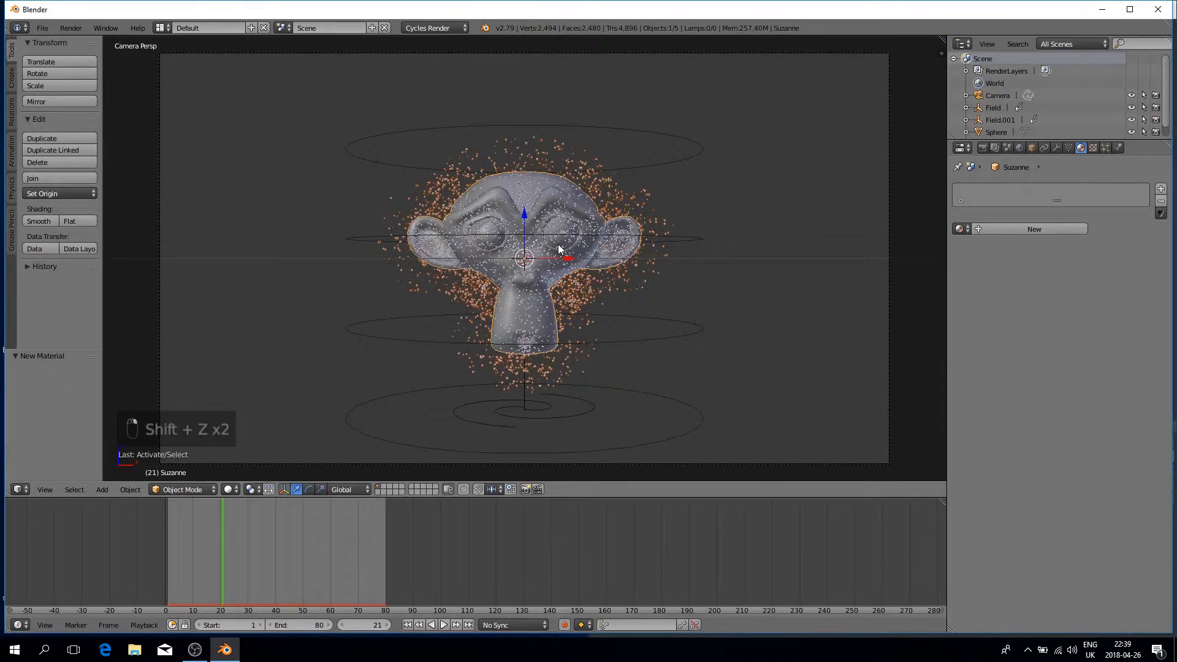
{"action": "scroll", "coordinate": [561, 247], "scroll_direction": "down", "scroll_amount": 2}
{"action": "scroll", "coordinate": [565, 251], "scroll_direction": "down", "scroll_amount": 2}
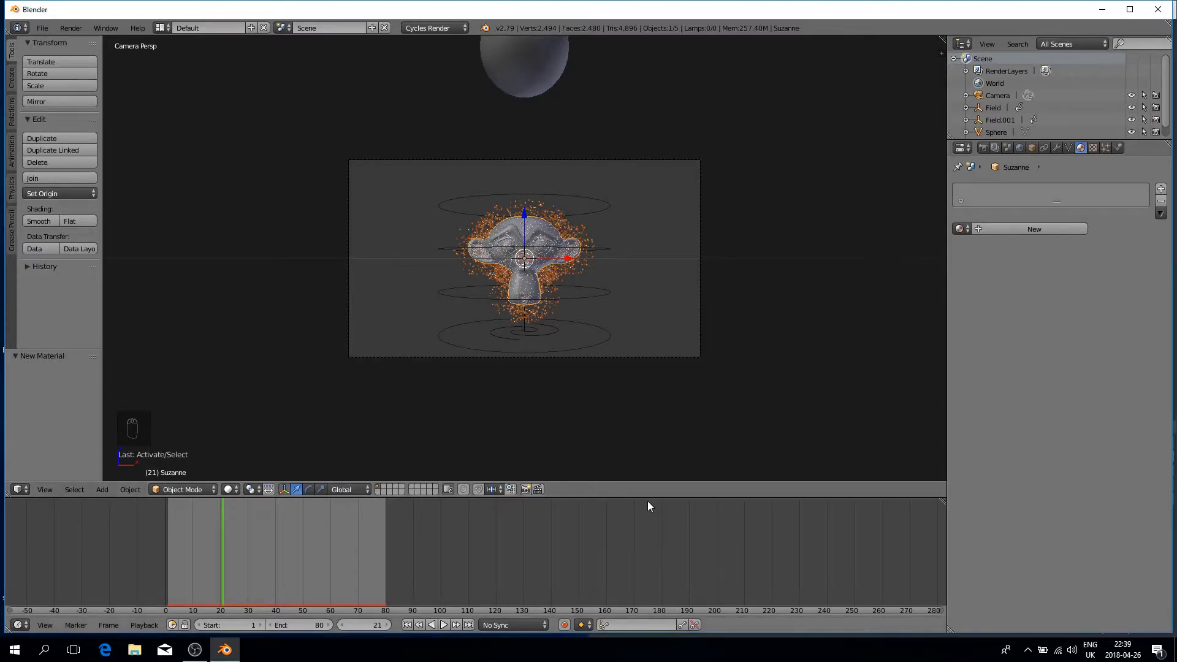
{"action": "left_click_drag", "start_coordinate": [647, 497], "coordinate": [649, 434]}
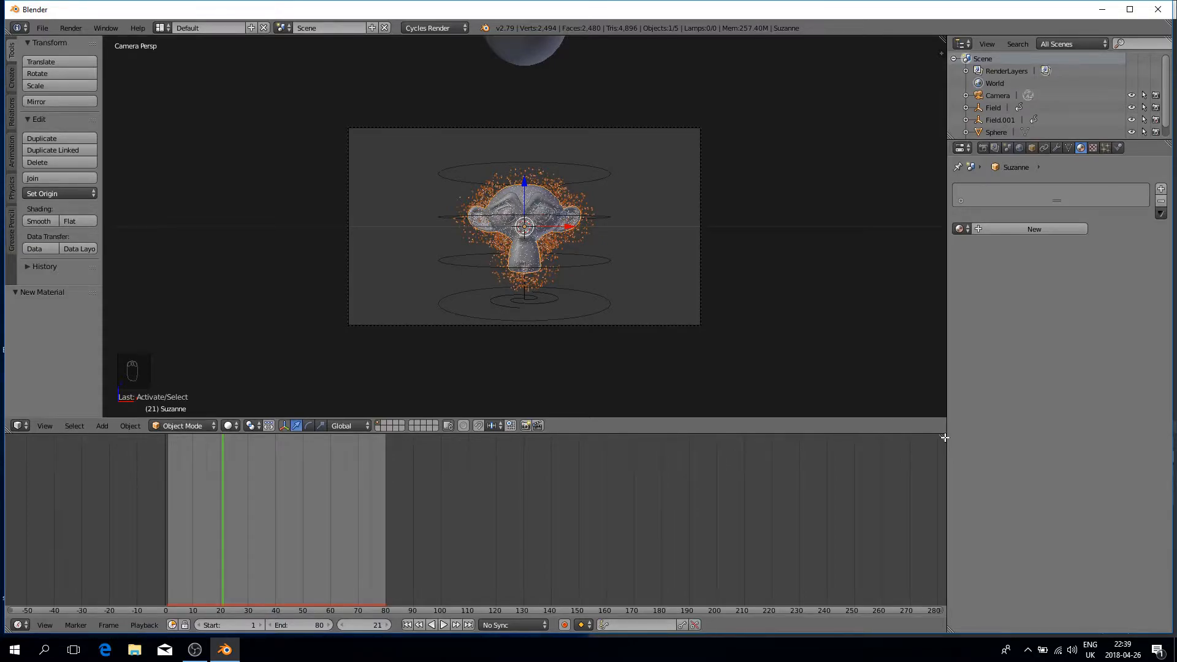
{"action": "left_click_drag", "start_coordinate": [945, 437], "coordinate": [493, 442]}
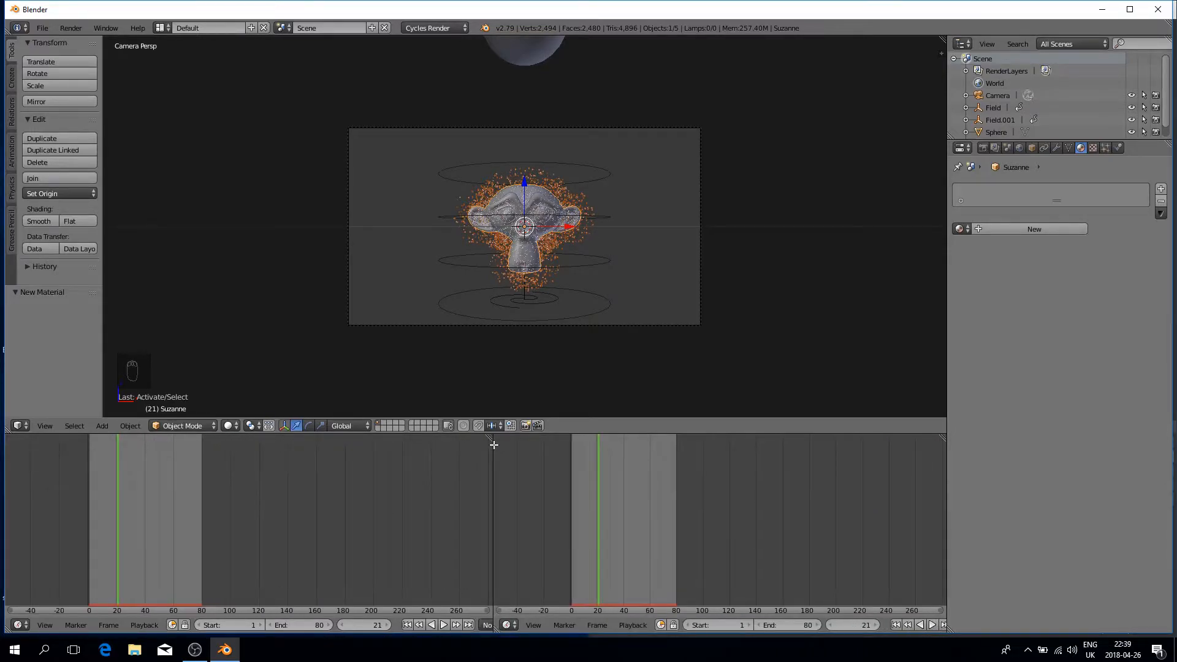
{"action": "left_click", "coordinate": [509, 625]}
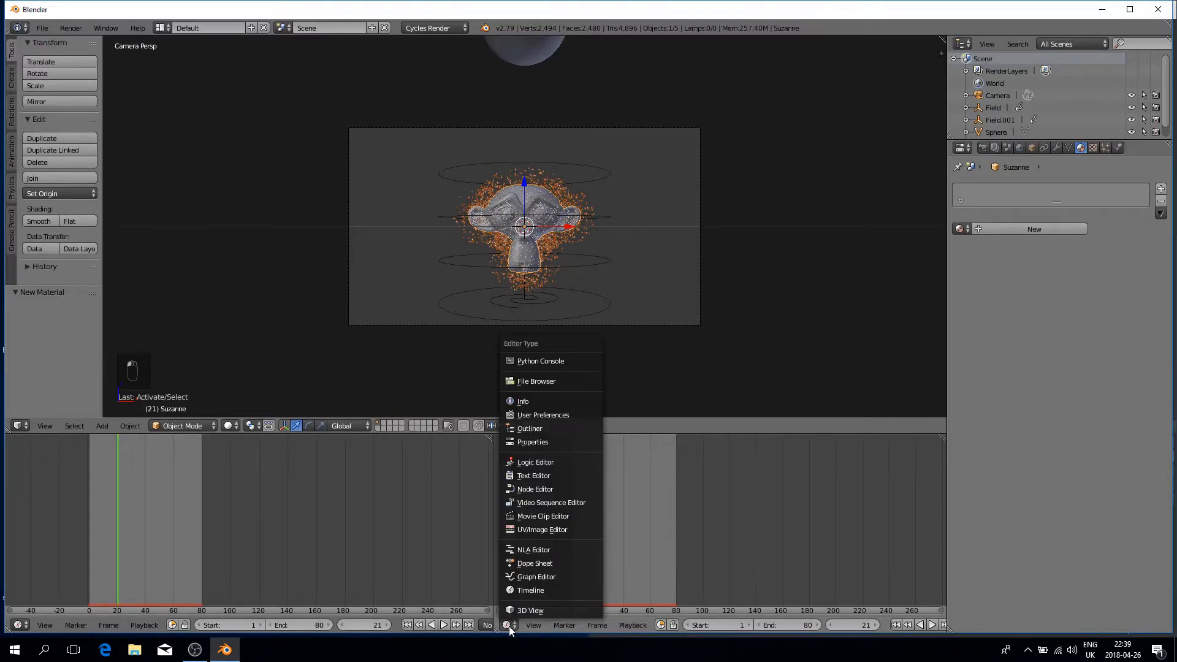
{"action": "left_click", "coordinate": [534, 489]}
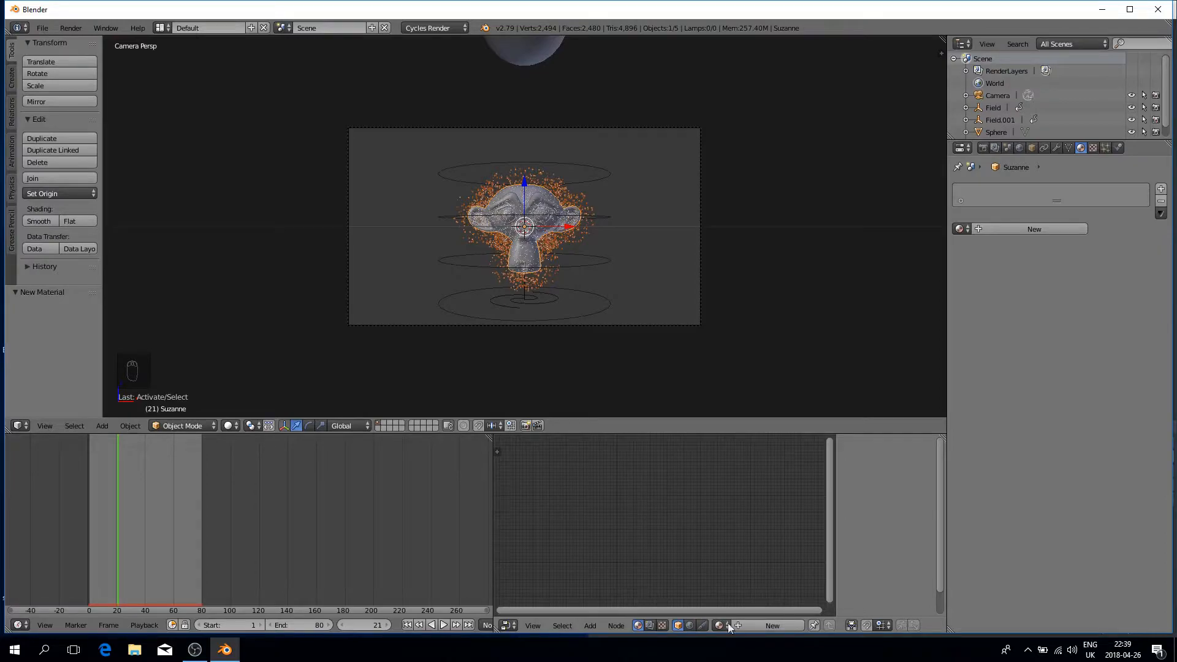
- Give the monkey head a new material and replace its Diffuse BSDF with an Emission shader linked to the output's Surface
{"action": "left_click", "coordinate": [752, 625]}
{"action": "scroll", "coordinate": [650, 551], "scroll_direction": "up", "scroll_amount": 2}
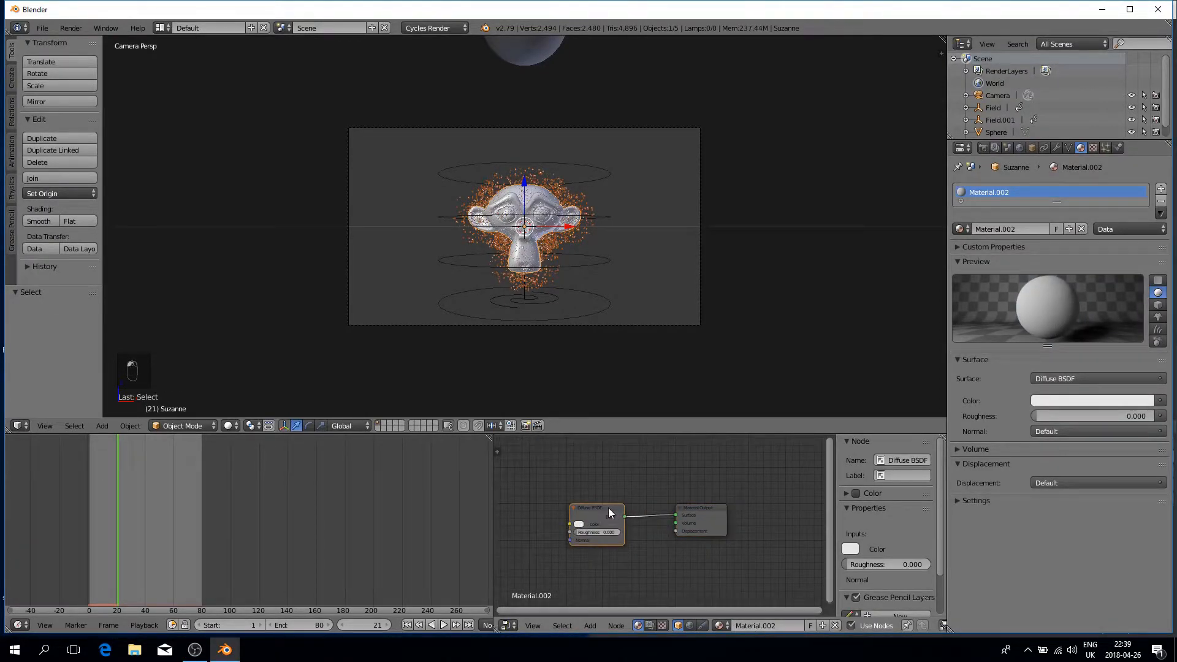
{"action": "key", "text": "x"}
{"action": "key", "text": "shift+a"}
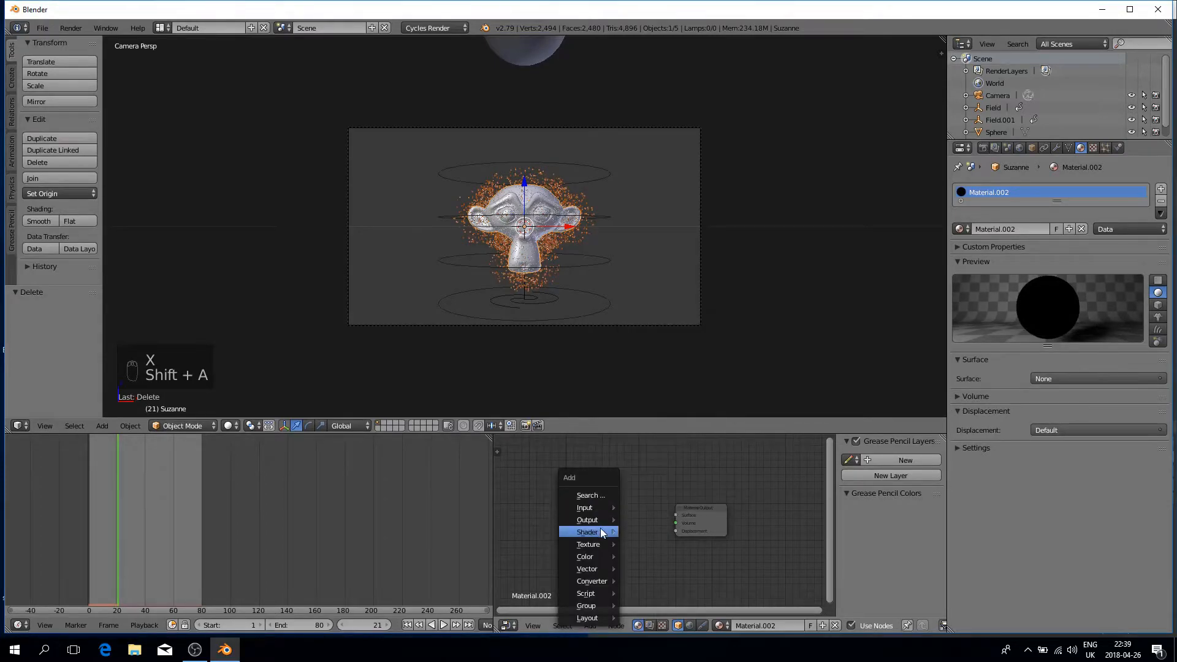
{"action": "mouse_move", "coordinate": [601, 529]}
{"action": "left_click", "coordinate": [660, 344]}
{"action": "left_click", "coordinate": [627, 510]}
{"action": "left_click_drag", "start_coordinate": [620, 513], "coordinate": [676, 515]}
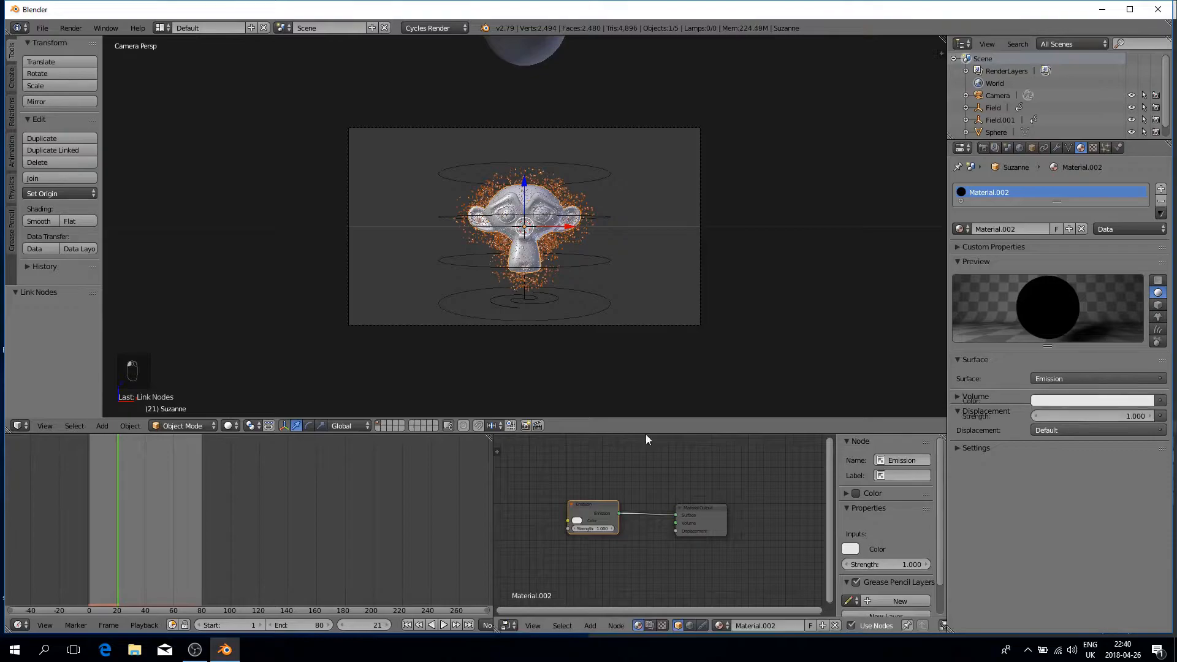
{"action": "key", "text": "shift+z"}
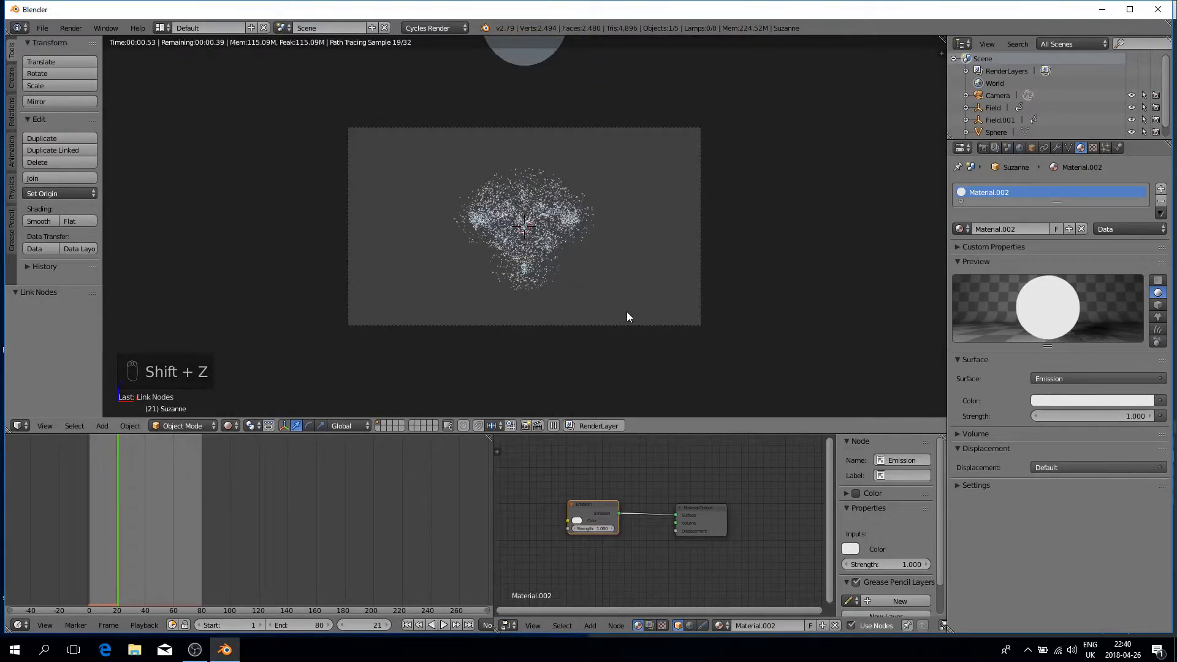
{"action": "key", "text": "shift+z"}
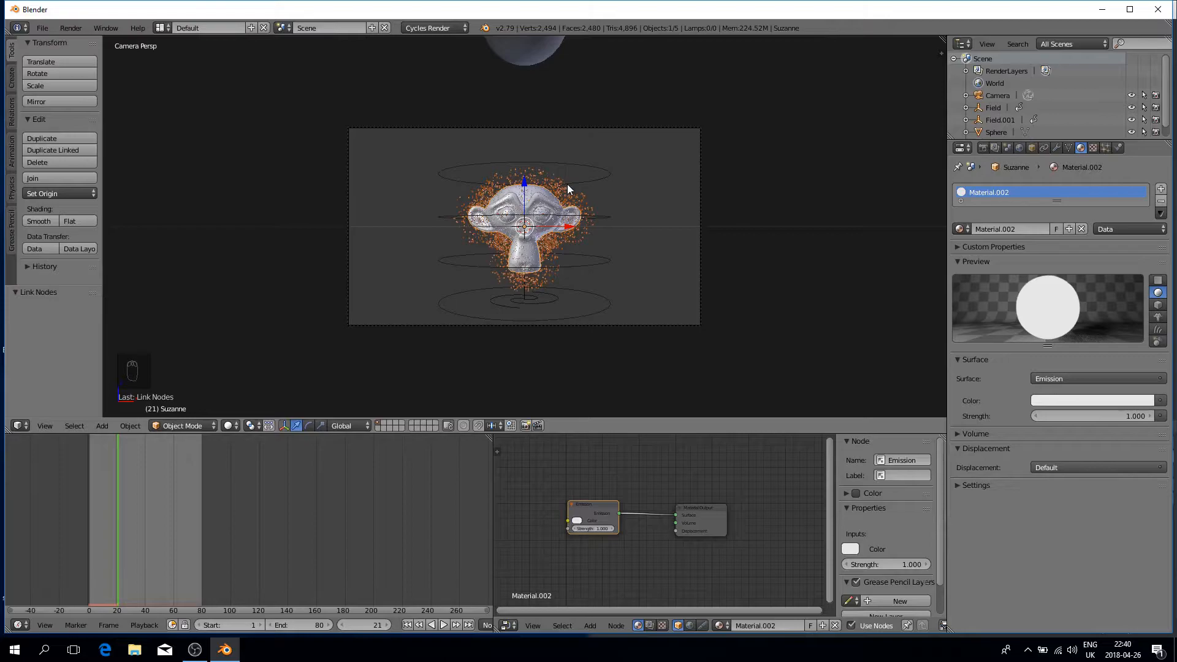
- Duplicate the monkey head in place and move the copy to the second layer
{"action": "key", "text": "shift+d"}
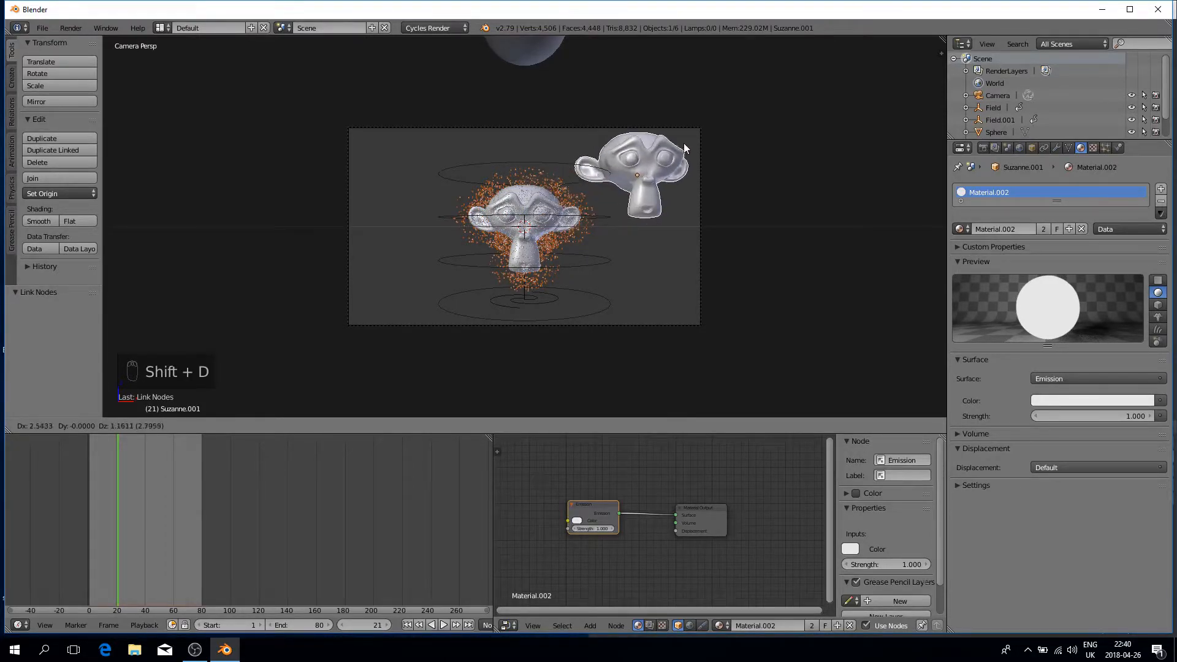
{"action": "right_click", "coordinate": [687, 147]}
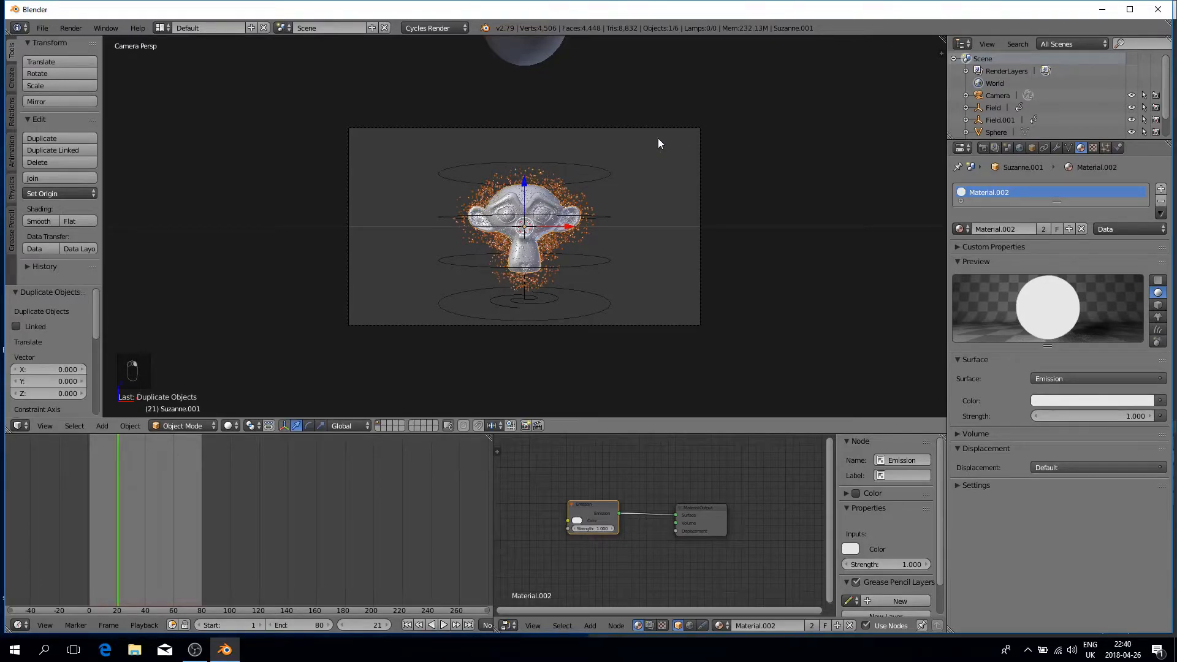
{"action": "key", "text": "m"}
{"action": "left_click", "coordinate": [762, 160]}
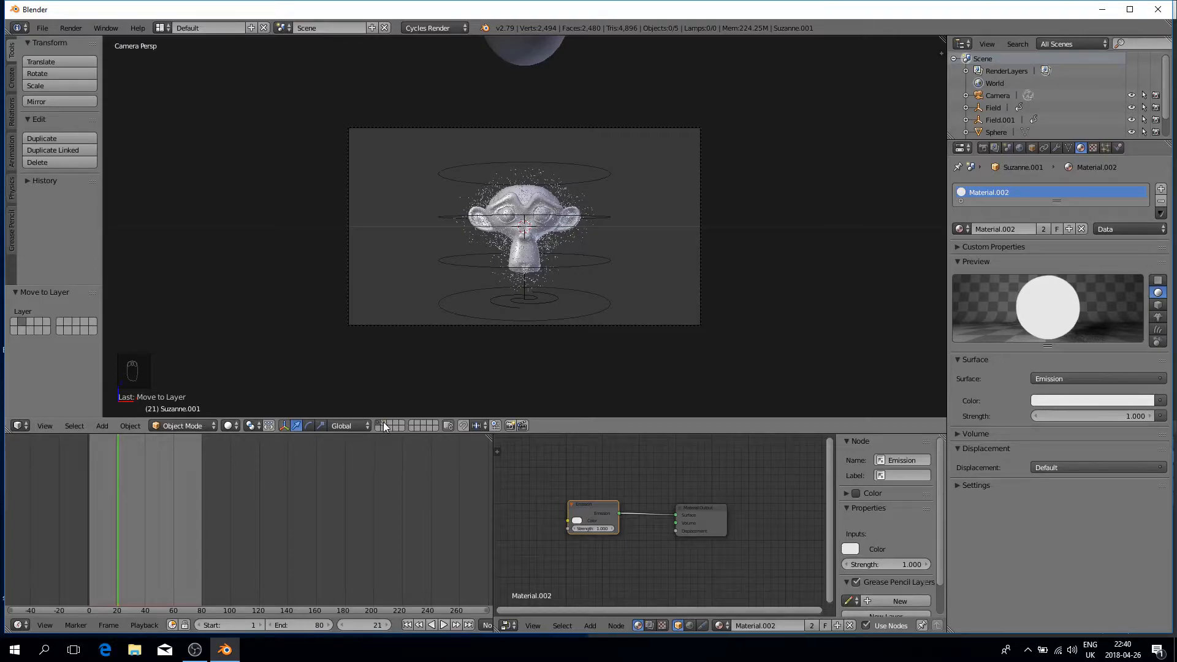
- Show the second layer and remove the particle system from the duplicated monkey head
{"action": "left_click", "coordinate": [383, 426]}
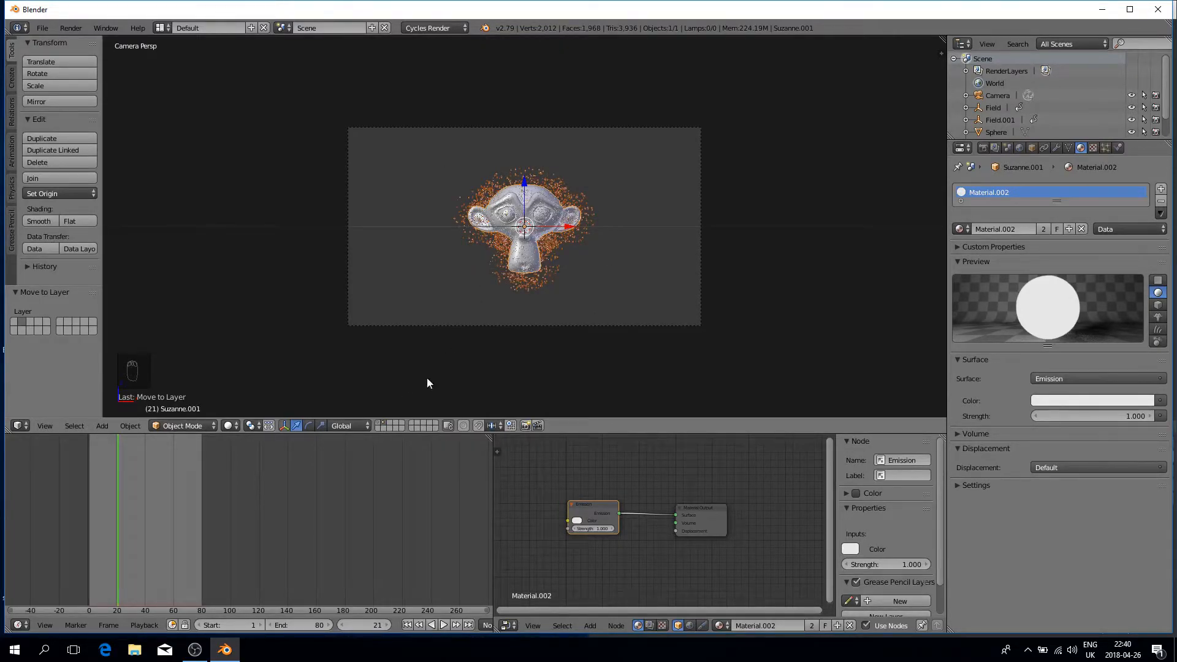
{"action": "left_click", "coordinate": [382, 426]}
{"action": "left_click", "coordinate": [384, 426]}
{"action": "left_click", "coordinate": [380, 426]}
{"action": "left_click", "coordinate": [384, 425]}
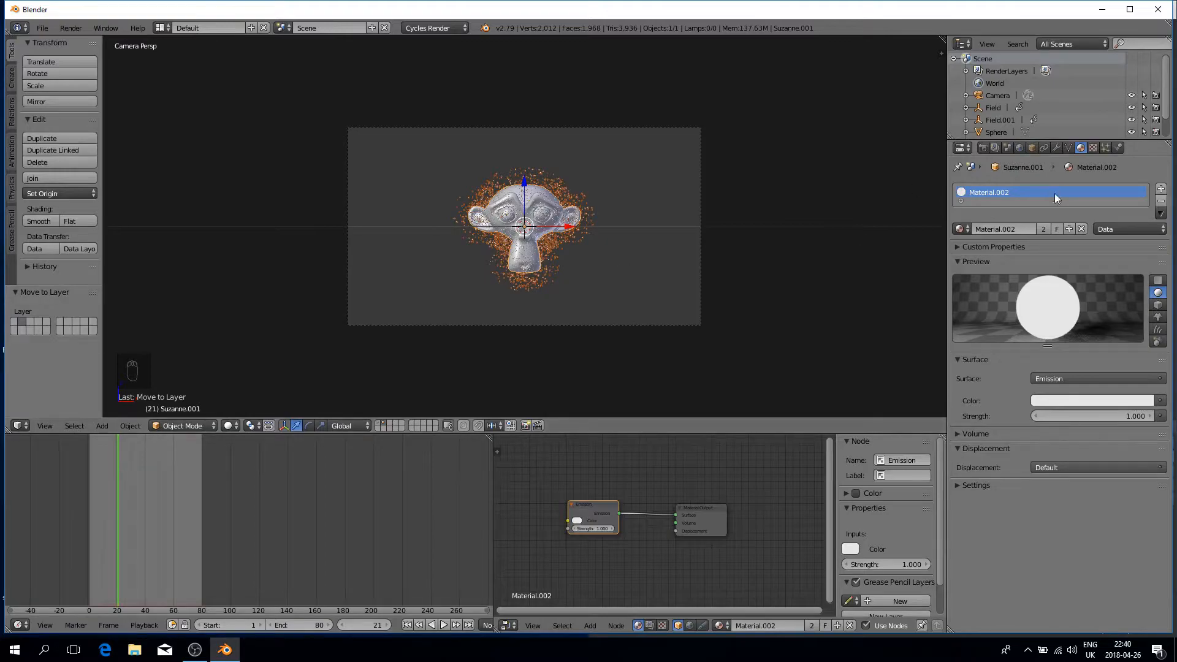
{"action": "left_click", "coordinate": [1105, 148]}
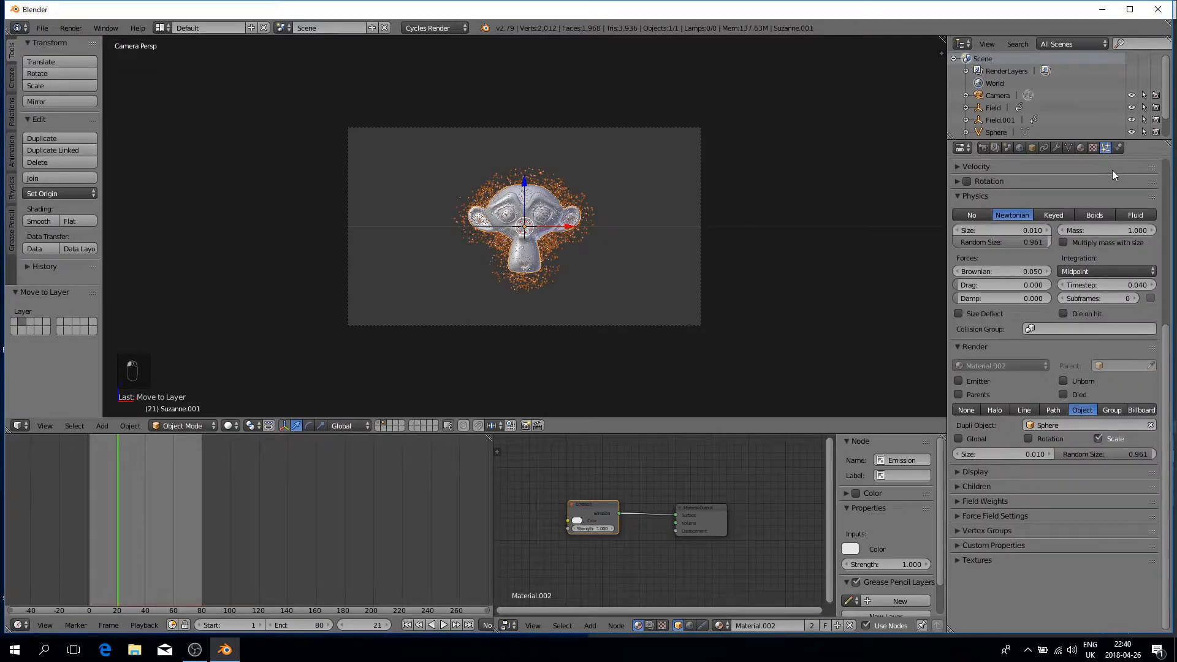
{"action": "scroll", "coordinate": [1152, 201], "scroll_direction": "down", "scroll_amount": 2}
{"action": "scroll", "coordinate": [1151, 201], "scroll_direction": "up", "scroll_amount": 2}
{"action": "left_click", "coordinate": [1151, 201]}
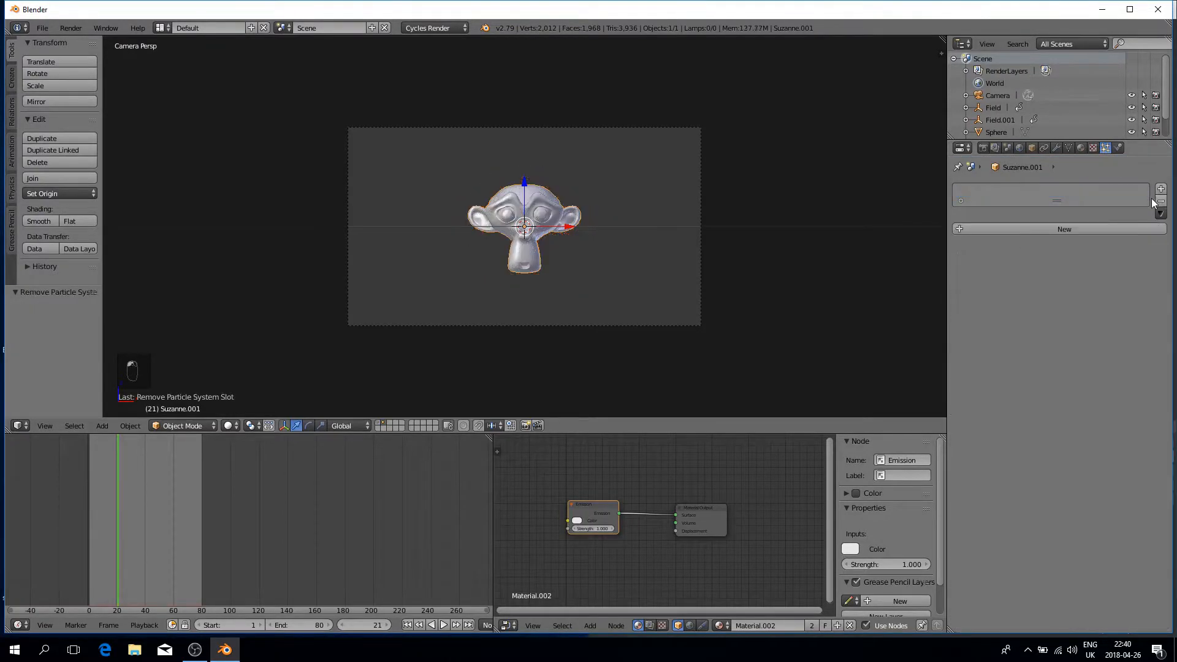
- Compare the first and second layers and view the duplicated head in rendered shading
{"action": "left_click", "coordinate": [380, 423]}
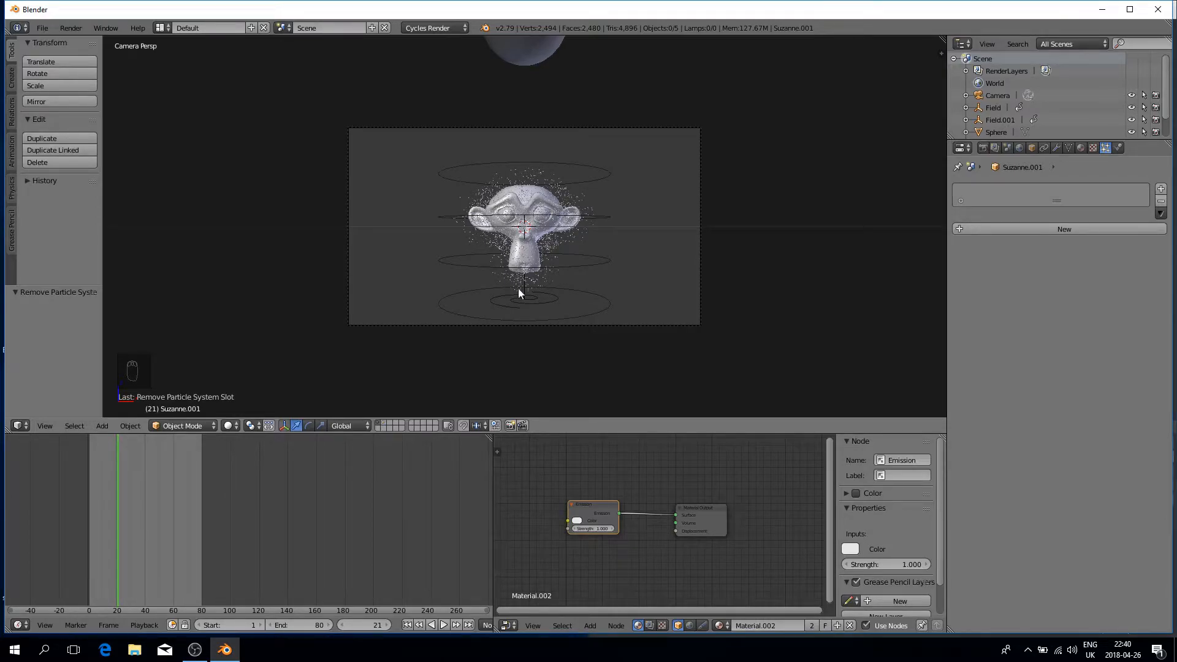
{"action": "left_click", "coordinate": [388, 423]}
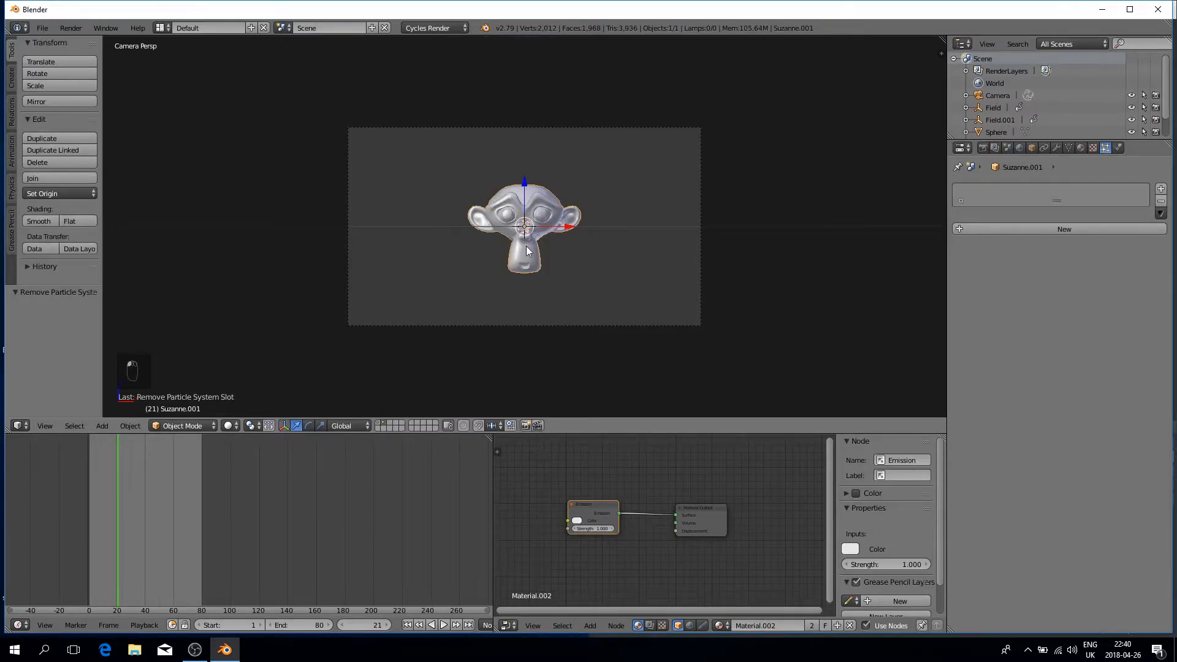
{"action": "key", "text": "shift+z"}
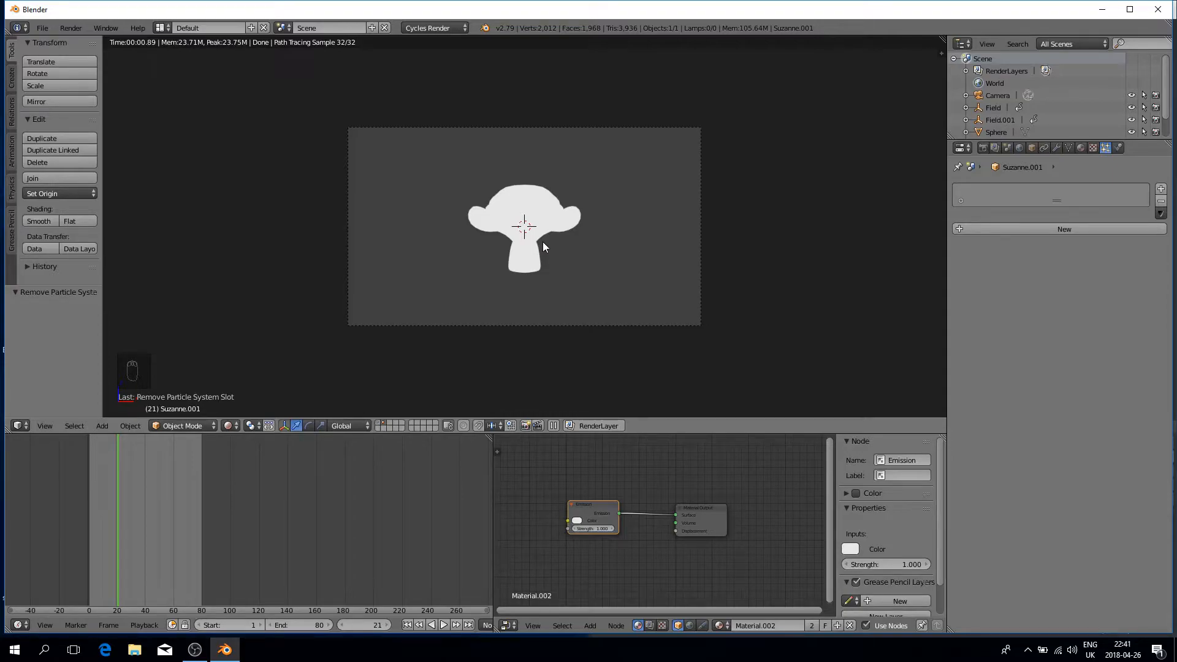
- Spread the Emission and Material Output nodes apart and insert a Mix Shader on the link between them
{"action": "left_click_drag", "start_coordinate": [591, 507], "coordinate": [552, 507]}
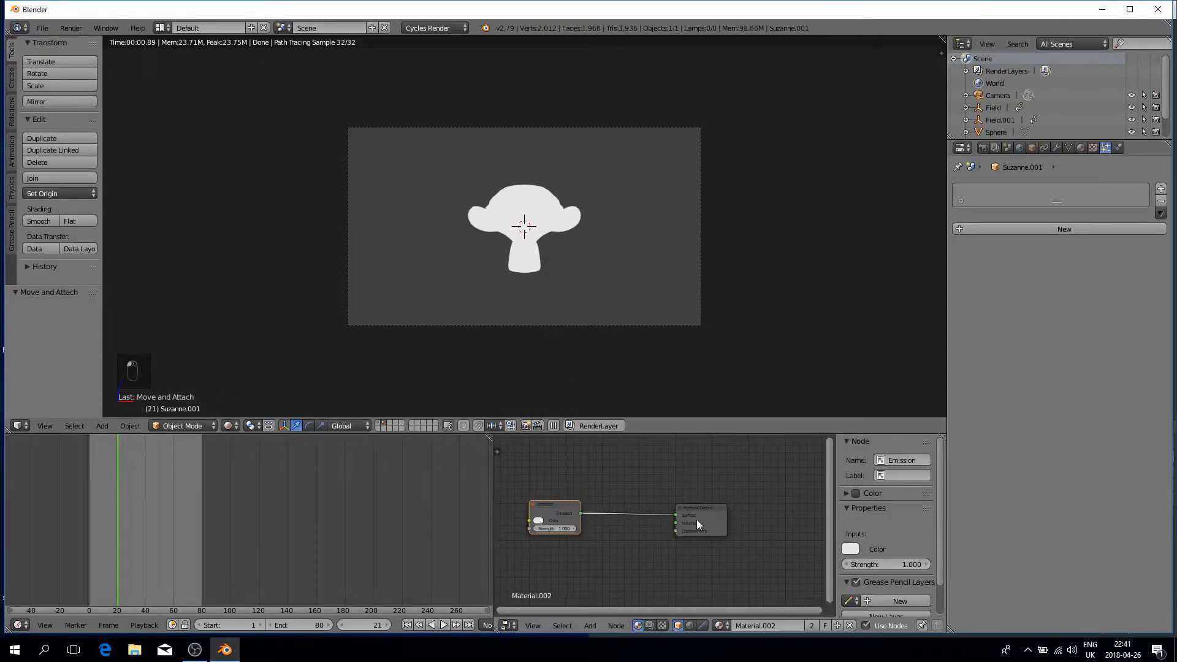
{"action": "left_click_drag", "start_coordinate": [707, 517], "coordinate": [786, 503]}
{"action": "left_click_drag", "start_coordinate": [536, 506], "coordinate": [536, 498]}
{"action": "scroll", "coordinate": [615, 476], "scroll_direction": "down", "scroll_amount": 1}
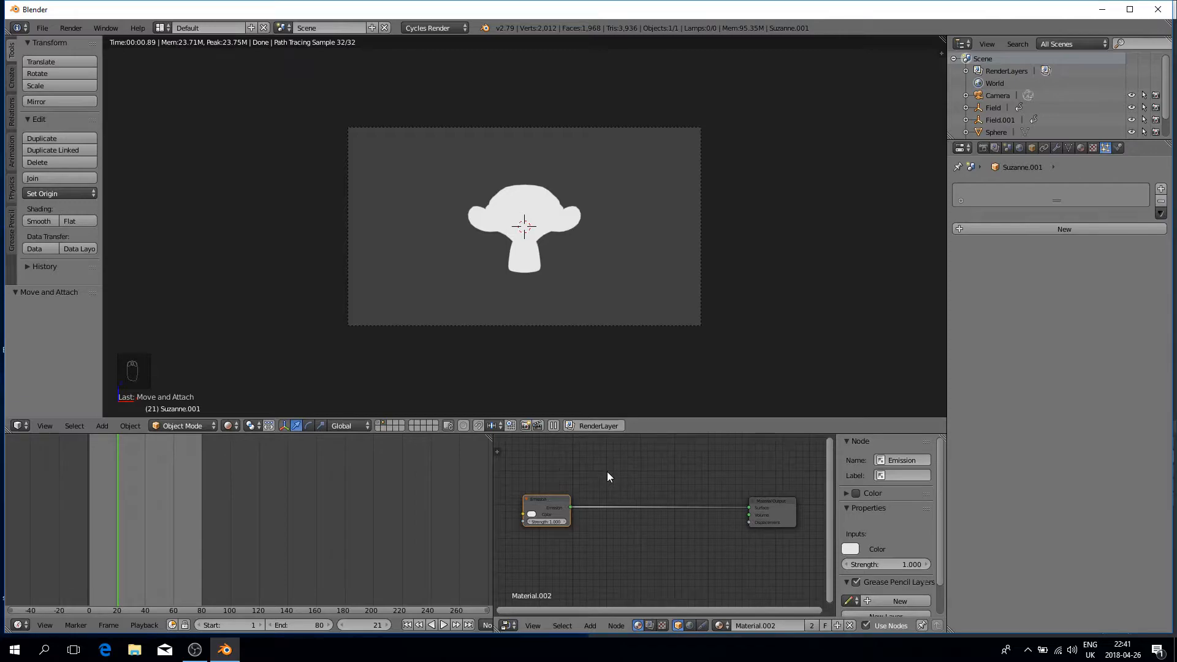
{"action": "key", "text": "shift+a"}
{"action": "mouse_move", "coordinate": [607, 472]}
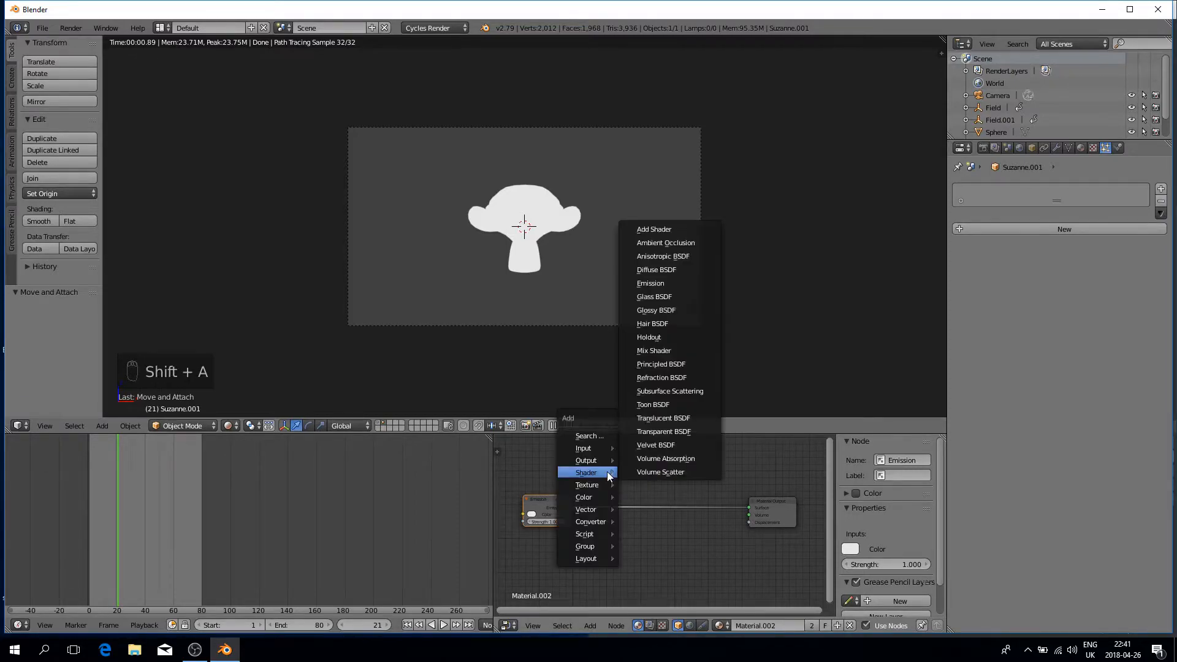
{"action": "left_click", "coordinate": [661, 359]}
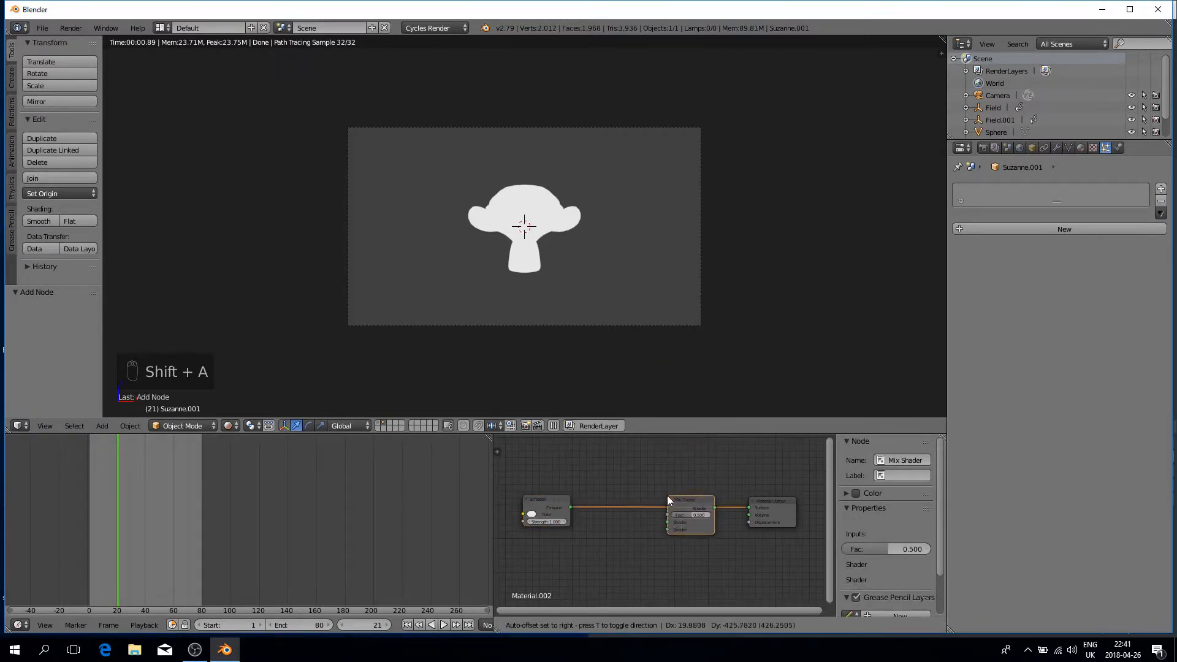
{"action": "left_click", "coordinate": [667, 496]}
- Add a Transparent BSDF node below the Emission node and link it to the Mix Shader's second shader input
{"action": "key", "text": "shift+a"}
{"action": "mouse_move", "coordinate": [631, 482]}
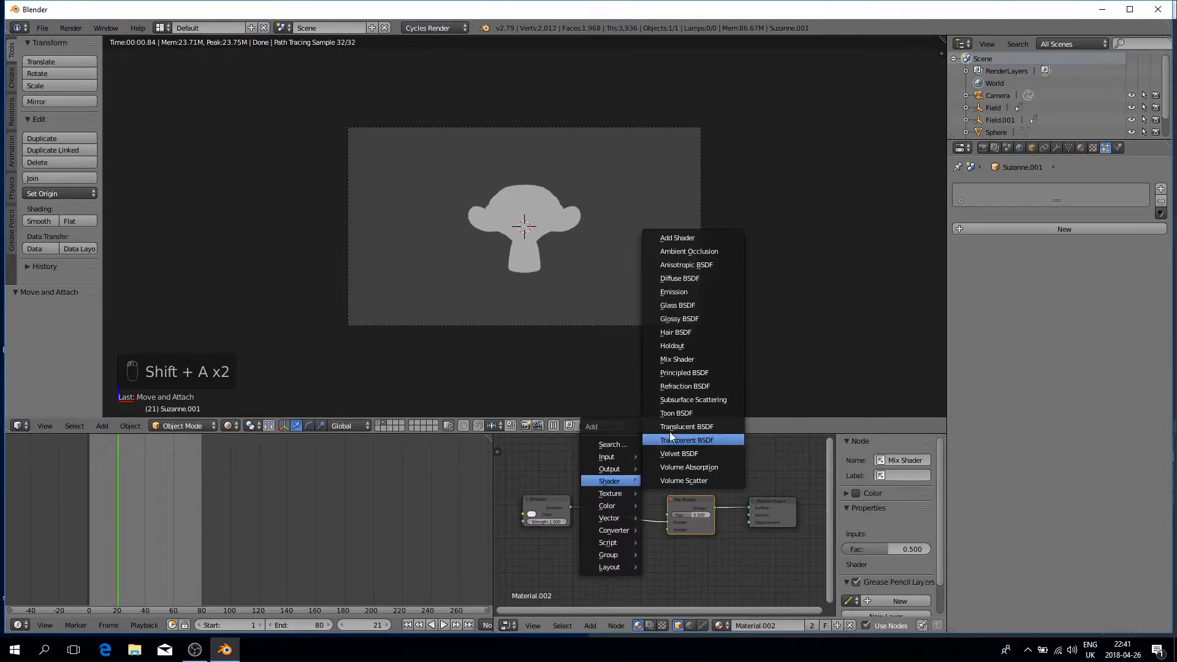
{"action": "left_click", "coordinate": [691, 439]}
{"action": "left_click", "coordinate": [531, 549]}
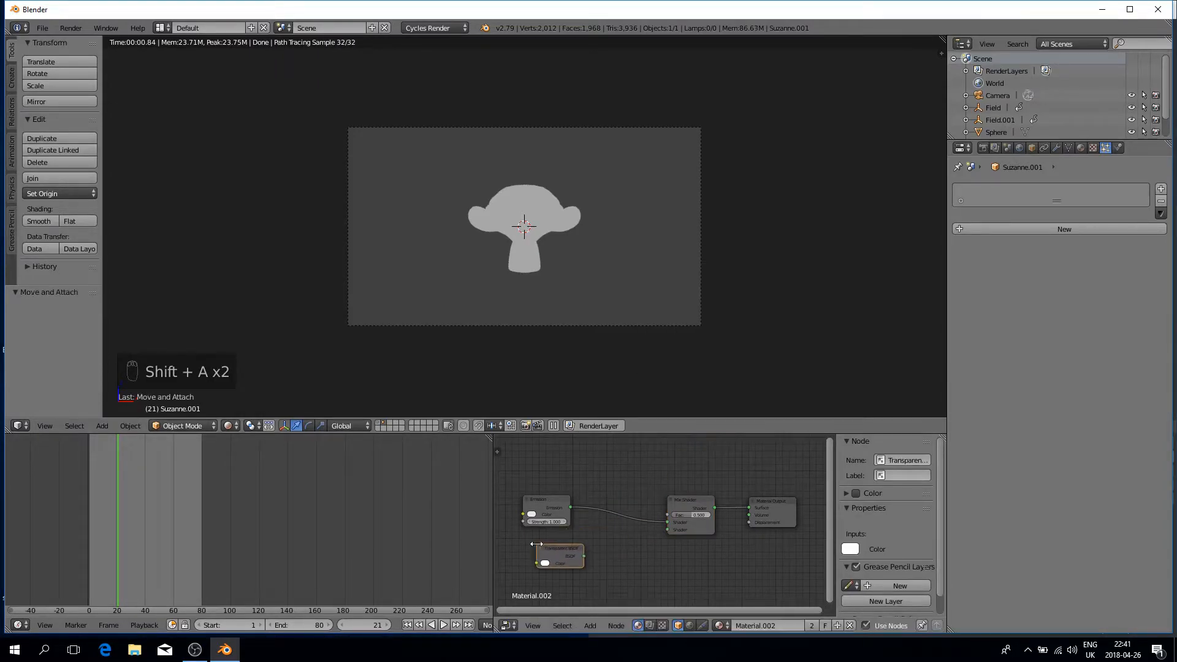
{"action": "left_click_drag", "start_coordinate": [584, 556], "coordinate": [667, 530]}
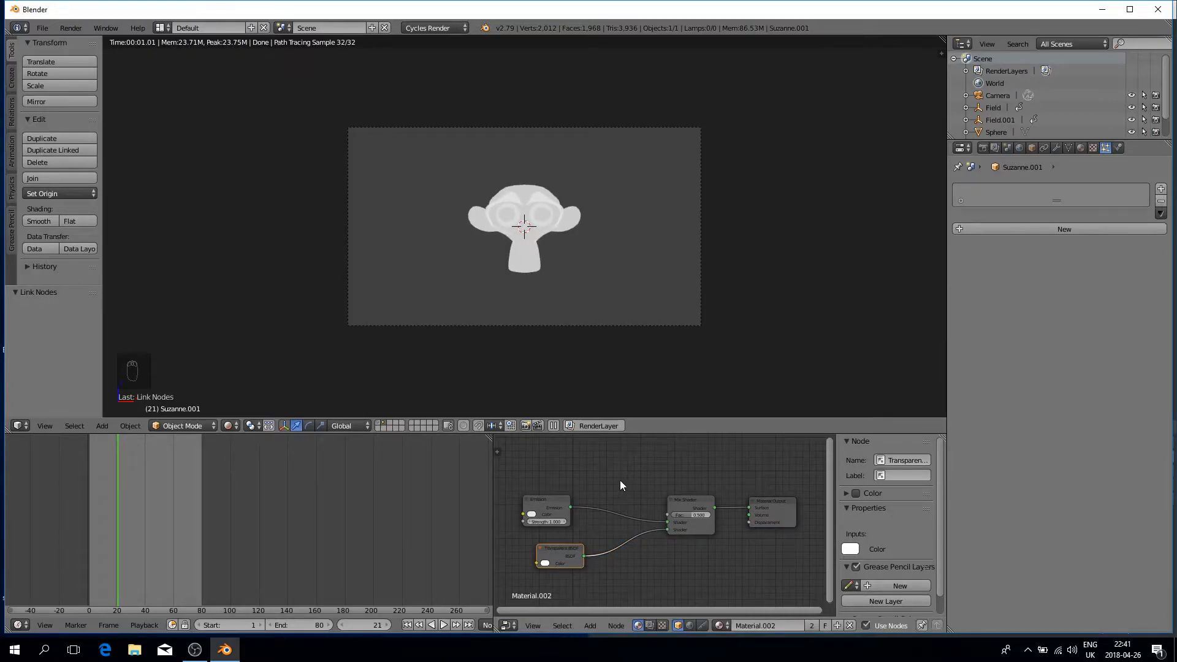
- Add a Layer Weight node and link its Facing output to the Mix Shader's Fac input
{"action": "scroll", "coordinate": [617, 476], "scroll_direction": "down", "scroll_amount": 1}
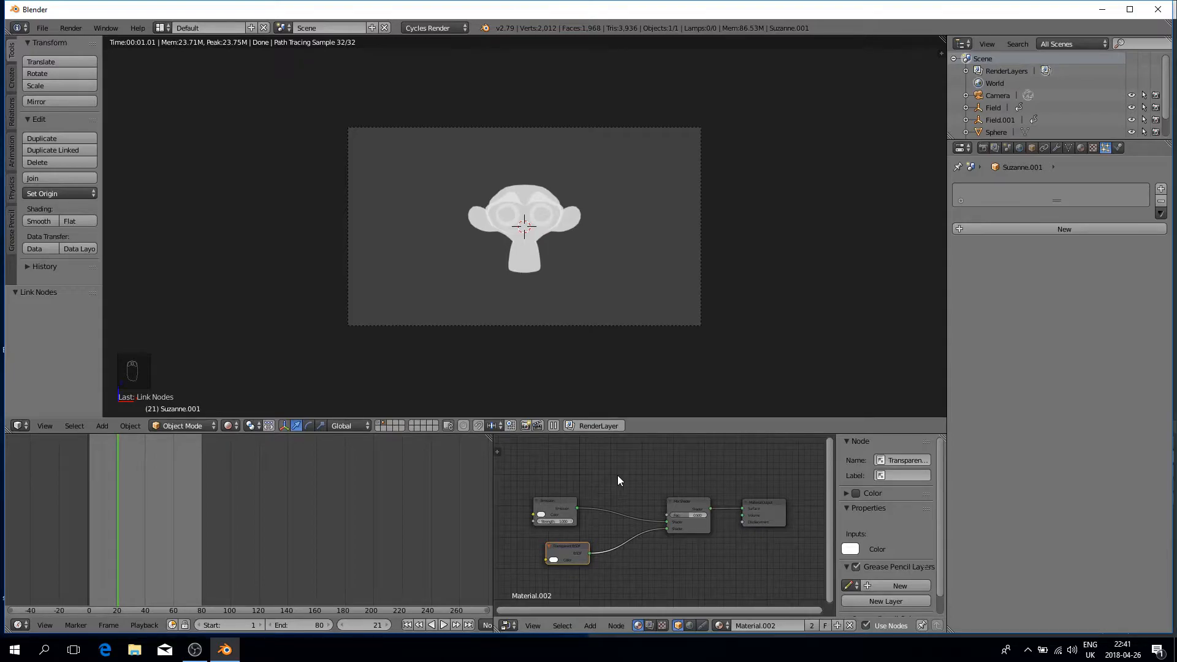
{"action": "key", "text": "shift+a"}
{"action": "mouse_move", "coordinate": [618, 476]}
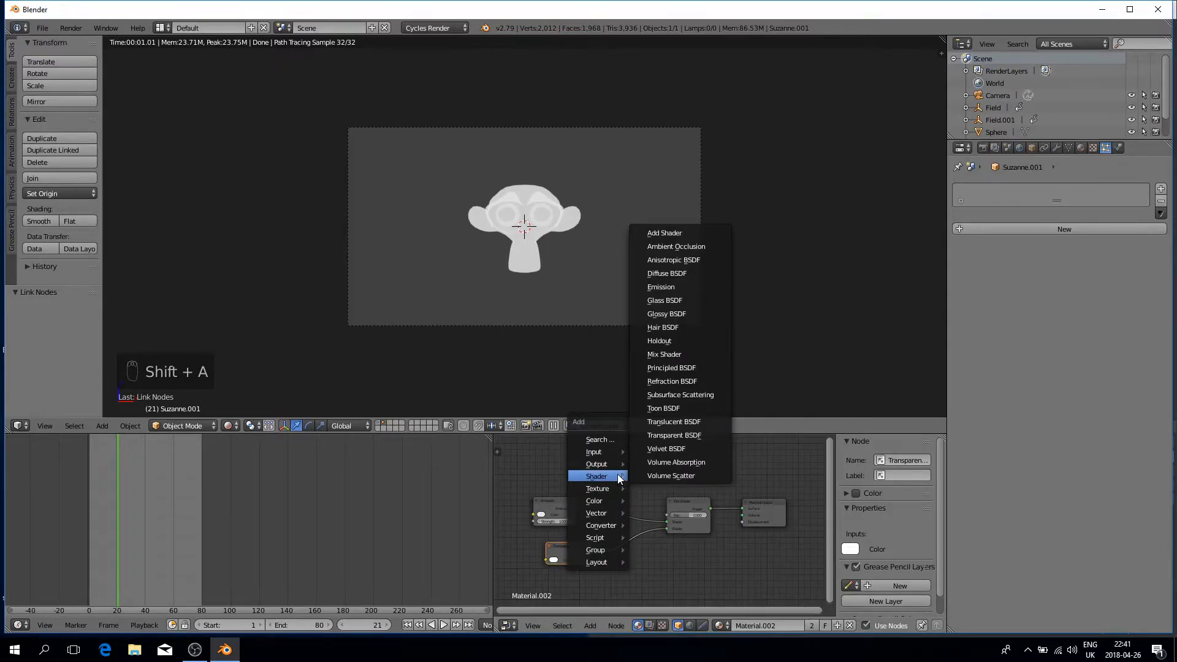
{"action": "mouse_move", "coordinate": [607, 452]}
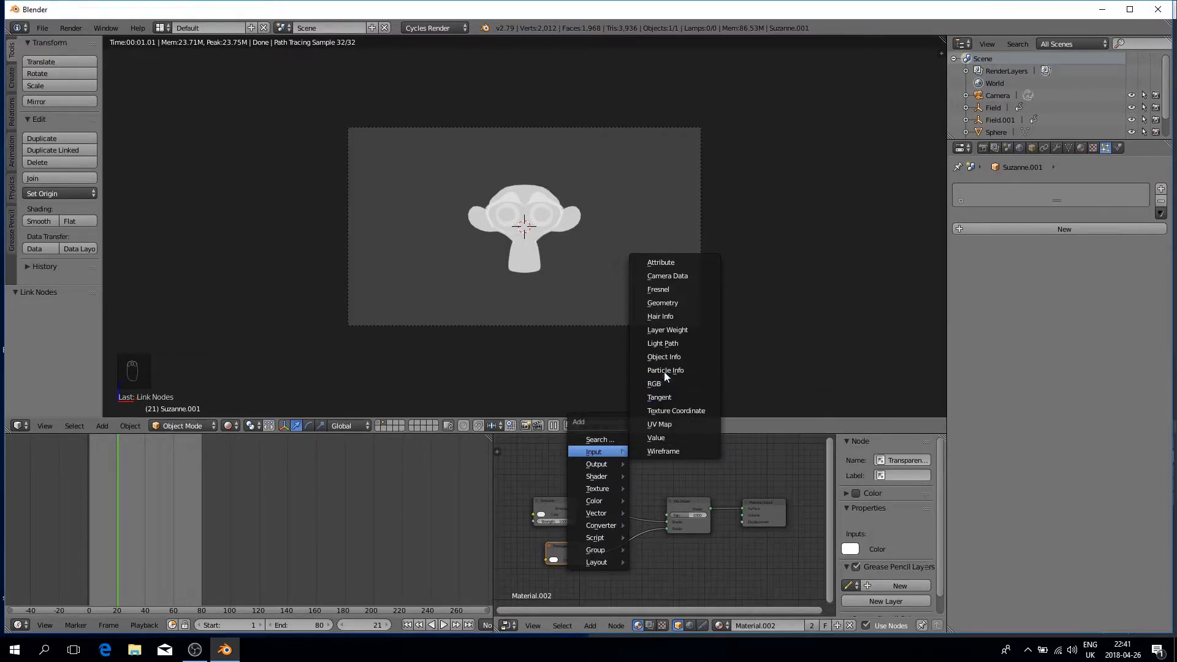
{"action": "left_click", "coordinate": [668, 330]}
{"action": "left_click", "coordinate": [557, 450]}
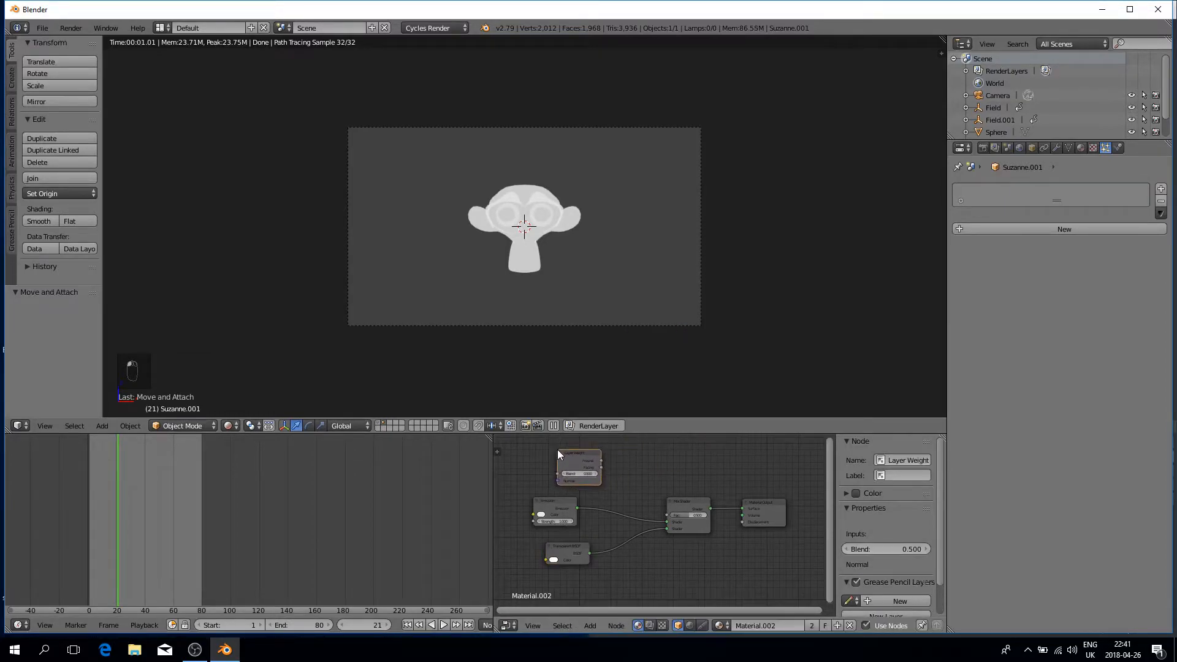
{"action": "left_click_drag", "start_coordinate": [602, 467], "coordinate": [665, 513]}
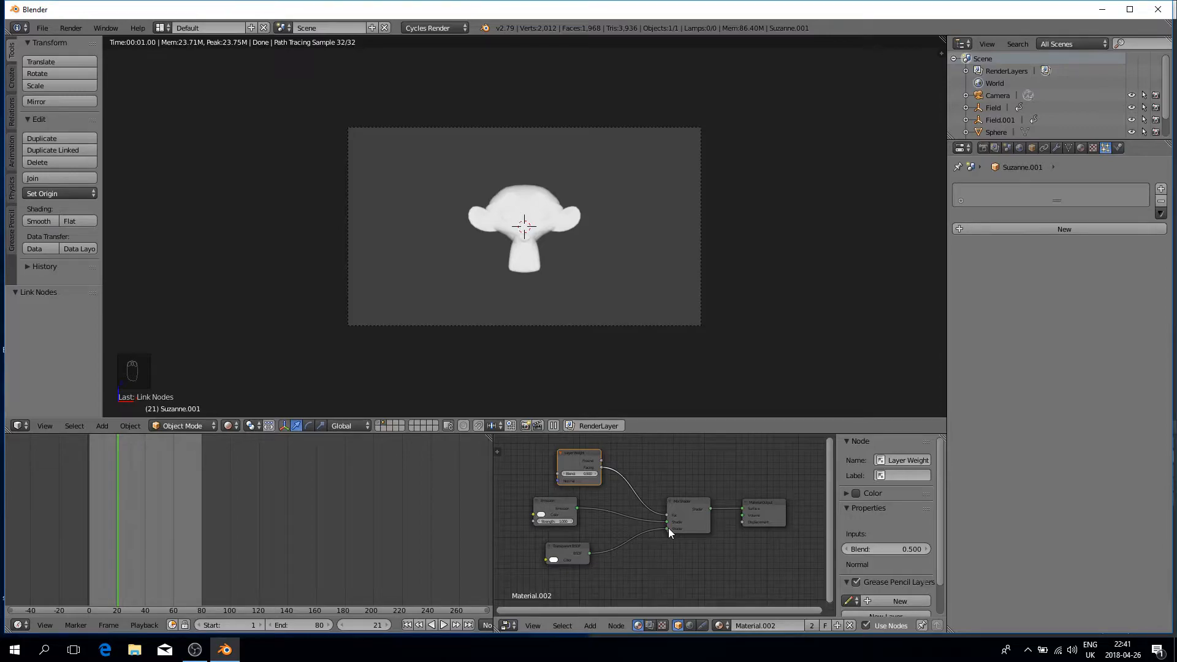
- Swap the Mix Shader's two shader inputs and rearrange the Transparent BSDF and Emission nodes to match
{"action": "left_click_drag", "start_coordinate": [666, 528], "coordinate": [664, 523]}
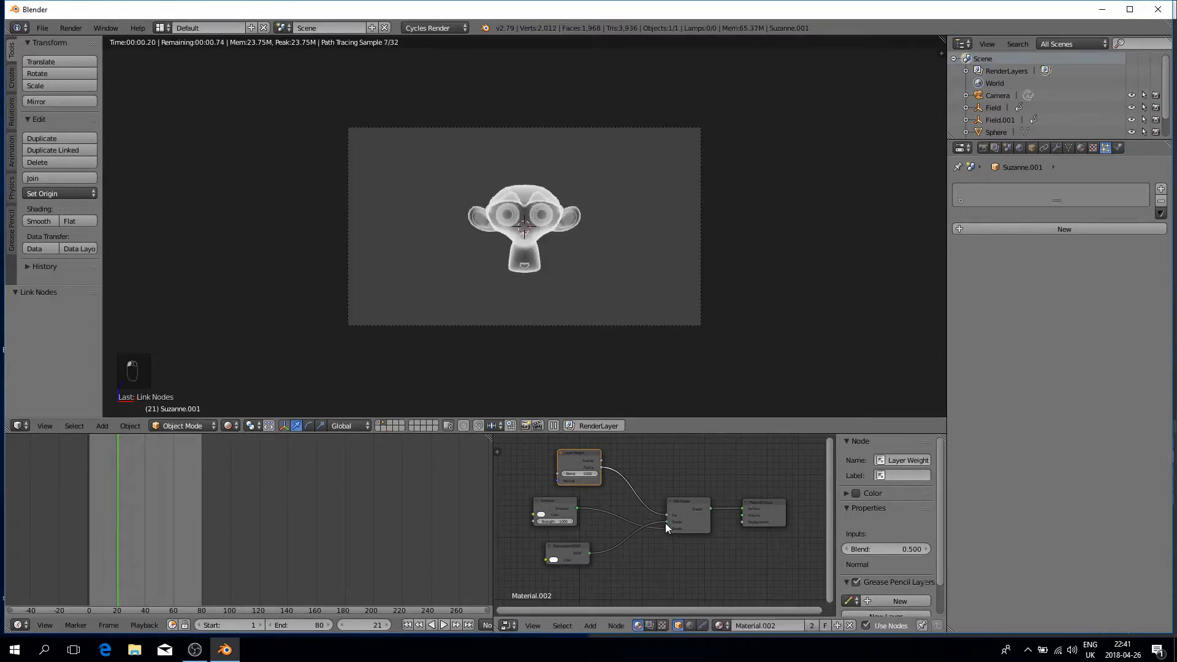
{"action": "mouse_move", "coordinate": [557, 503]}
{"action": "left_mouse_down"}
{"action": "mouse_move", "coordinate": [587, 573]}
{"action": "mouse_move", "coordinate": [538, 508]}
{"action": "mouse_move", "coordinate": [549, 500]}
{"action": "left_mouse_up"}
{"action": "left_click_drag", "start_coordinate": [569, 554], "coordinate": [558, 533]}
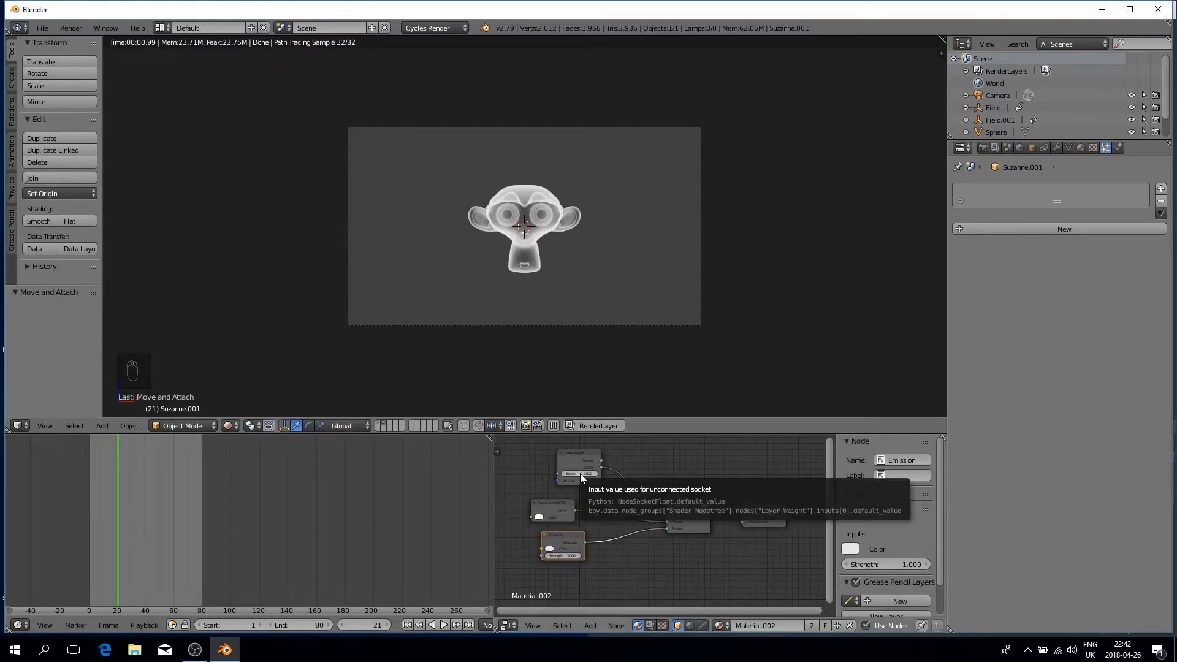
- Set the Layer Weight node's Blend to 0.1
{"action": "scroll", "coordinate": [579, 473], "scroll_direction": "up", "scroll_amount": 5}
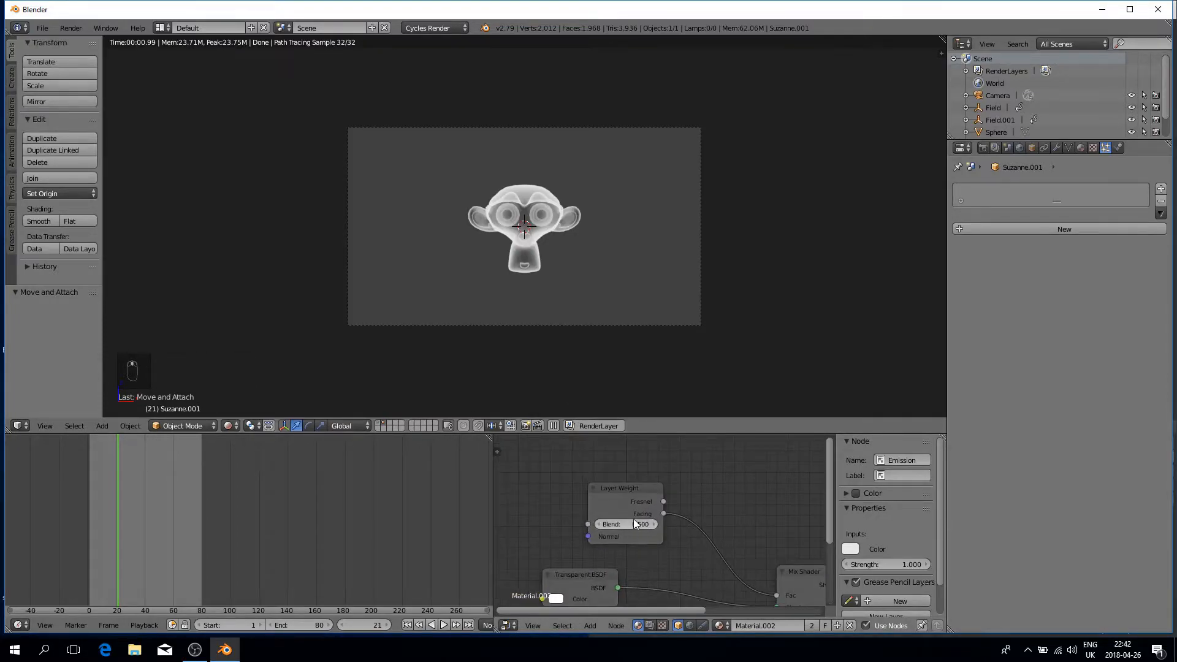
{"action": "left_click", "coordinate": [634, 526]}
{"action": "type", "text": "0.1"}
{"action": "key", "text": "Return"}
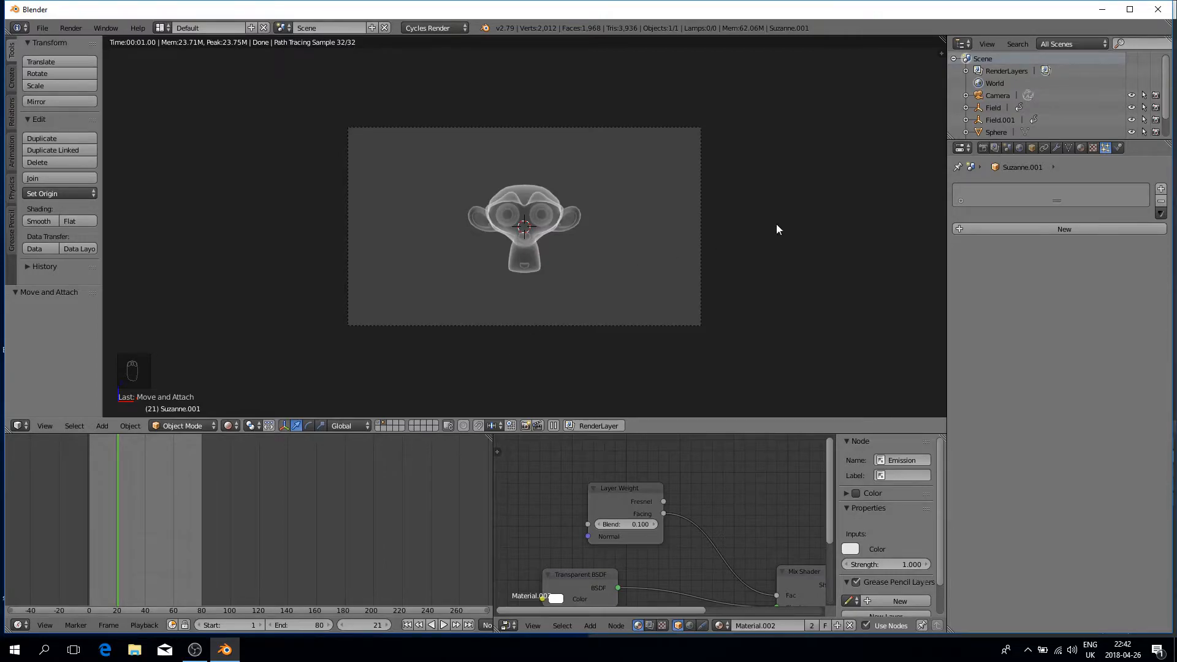
- Make room before the Material Output and insert a duplicate of the Mix Shader on its incoming link
{"action": "middle_click_drag", "start_coordinate": [800, 532], "coordinate": [682, 462]}
{"action": "scroll", "coordinate": [638, 459], "scroll_direction": "down", "scroll_amount": 2}
{"action": "left_click_drag", "start_coordinate": [699, 499], "coordinate": [719, 507]}
{"action": "left_click_drag", "start_coordinate": [552, 538], "coordinate": [536, 538]}
{"action": "left_click_drag", "start_coordinate": [712, 506], "coordinate": [792, 503]}
{"action": "left_click", "coordinate": [633, 501]}
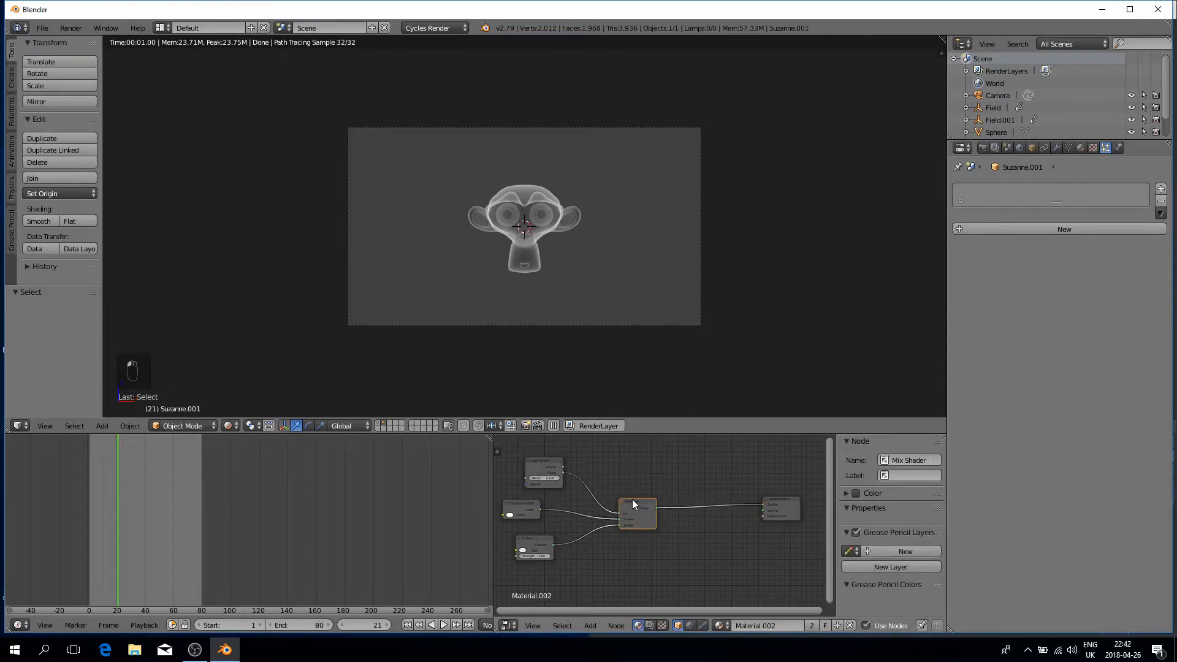
{"action": "key", "text": "shift+d"}
{"action": "left_click", "coordinate": [689, 501]}
{"action": "left_click", "coordinate": [547, 538]}
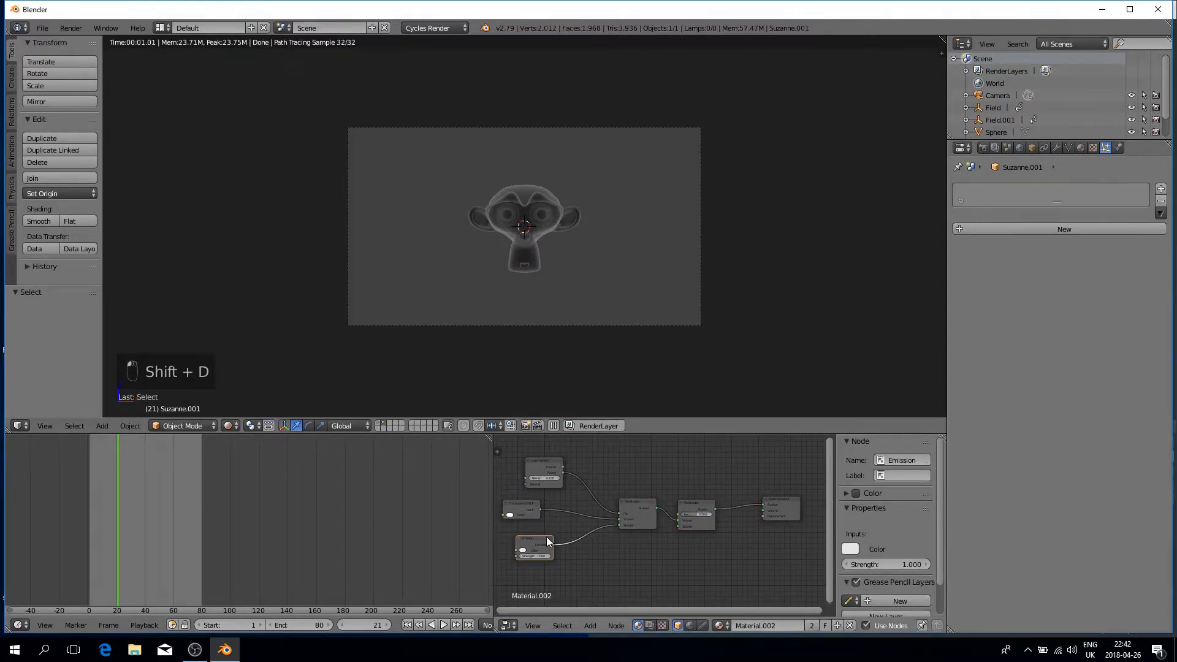
{"action": "key", "text": "shift+d"}
{"action": "right_click", "coordinate": [568, 552]}
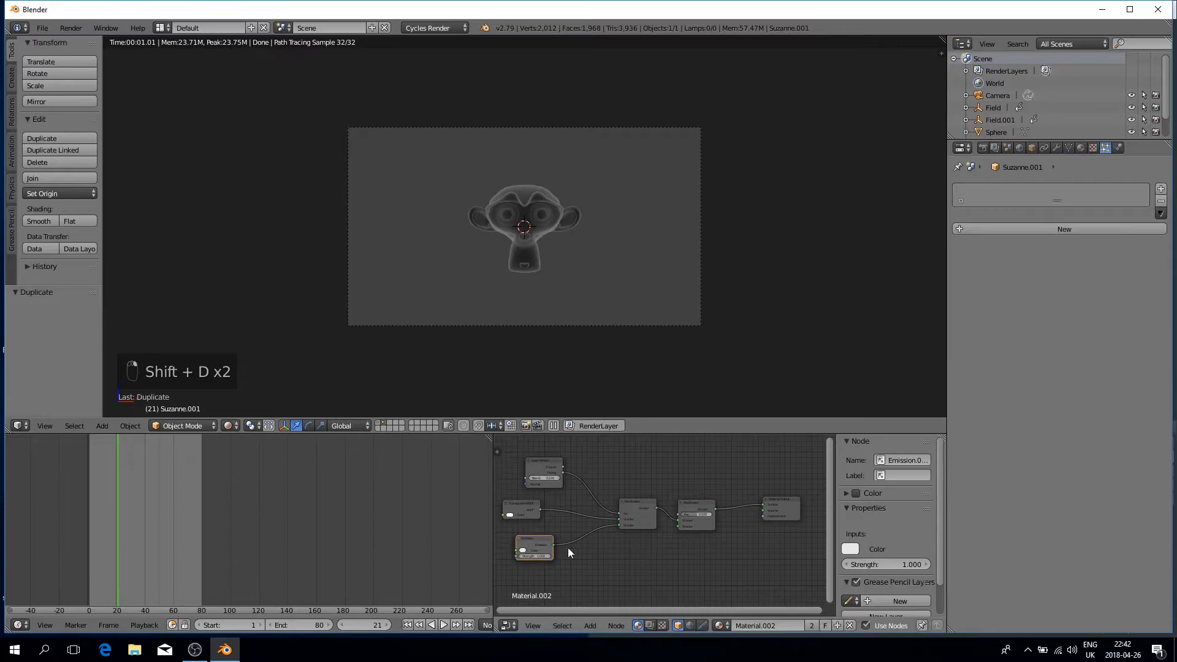
{"action": "key", "text": "x"}
- Duplicate the Transparent BSDF node and link the copy's BSDF output to the second Mix Shader's lower Shader input
{"action": "left_click", "coordinate": [527, 514]}
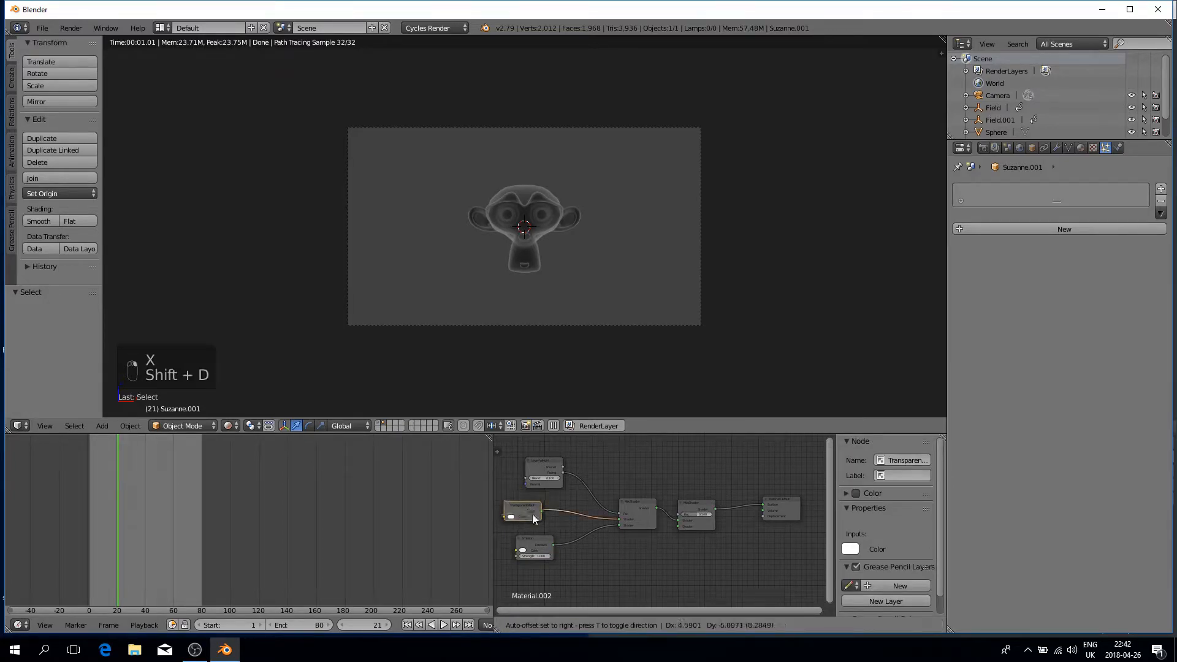
{"action": "key", "text": "shift+d"}
{"action": "left_click", "coordinate": [641, 557]}
{"action": "left_click_drag", "start_coordinate": [640, 557], "coordinate": [682, 527]}
- Insert a keyframe at frame 50 for the second Mix Shader's Fac with the value 1.000
{"action": "left_click", "coordinate": [90, 546]}
{"action": "left_click_drag", "start_coordinate": [91, 547], "coordinate": [157, 542]}
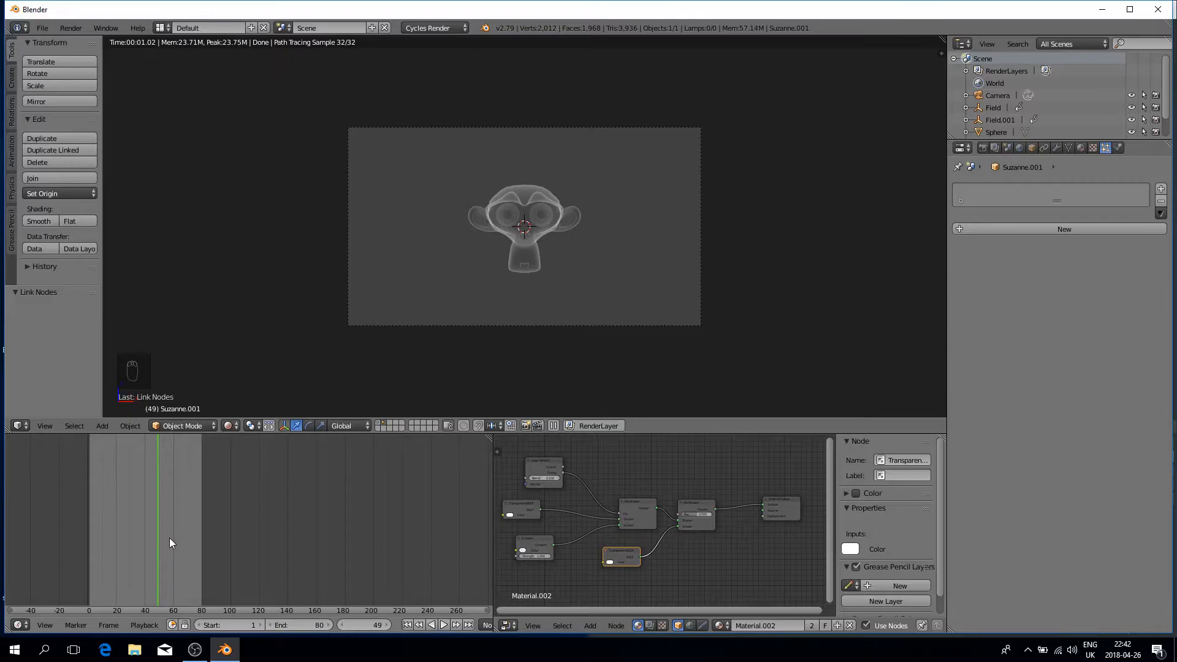
{"action": "key", "text": "Right"}
{"action": "scroll", "coordinate": [666, 564], "scroll_direction": "up", "scroll_amount": 2}
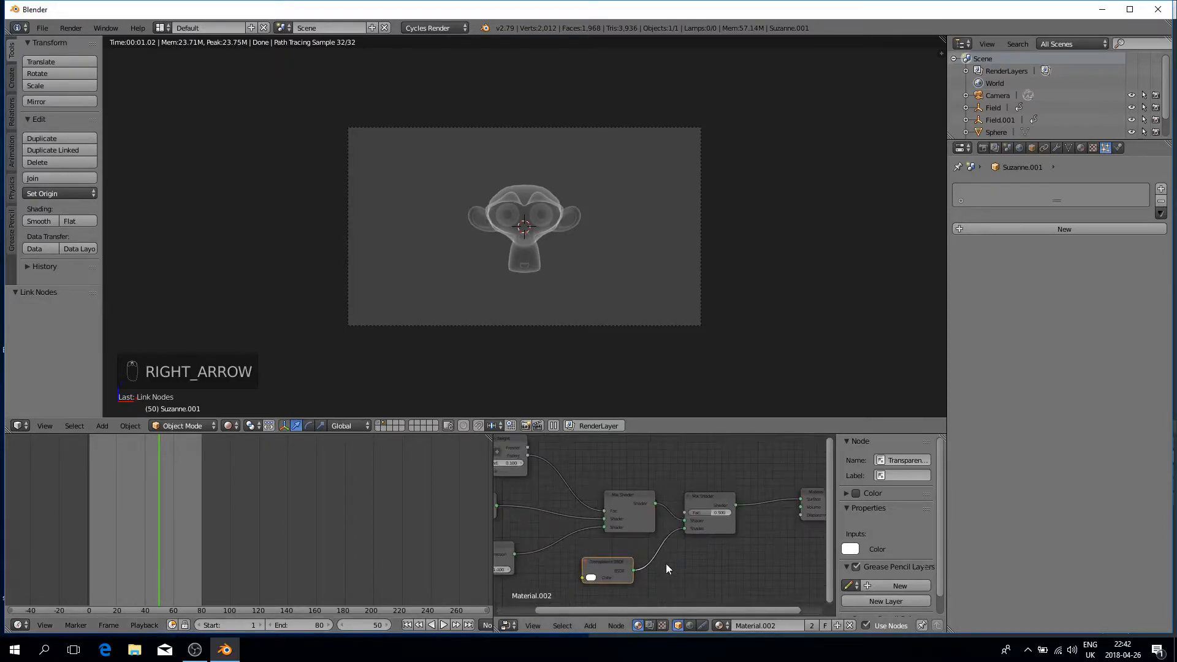
{"action": "mouse_move", "coordinate": [713, 512]}
{"action": "left_mouse_down"}
{"action": "mouse_move", "coordinate": [736, 512]}
{"action": "mouse_move", "coordinate": [692, 513]}
{"action": "left_mouse_up"}
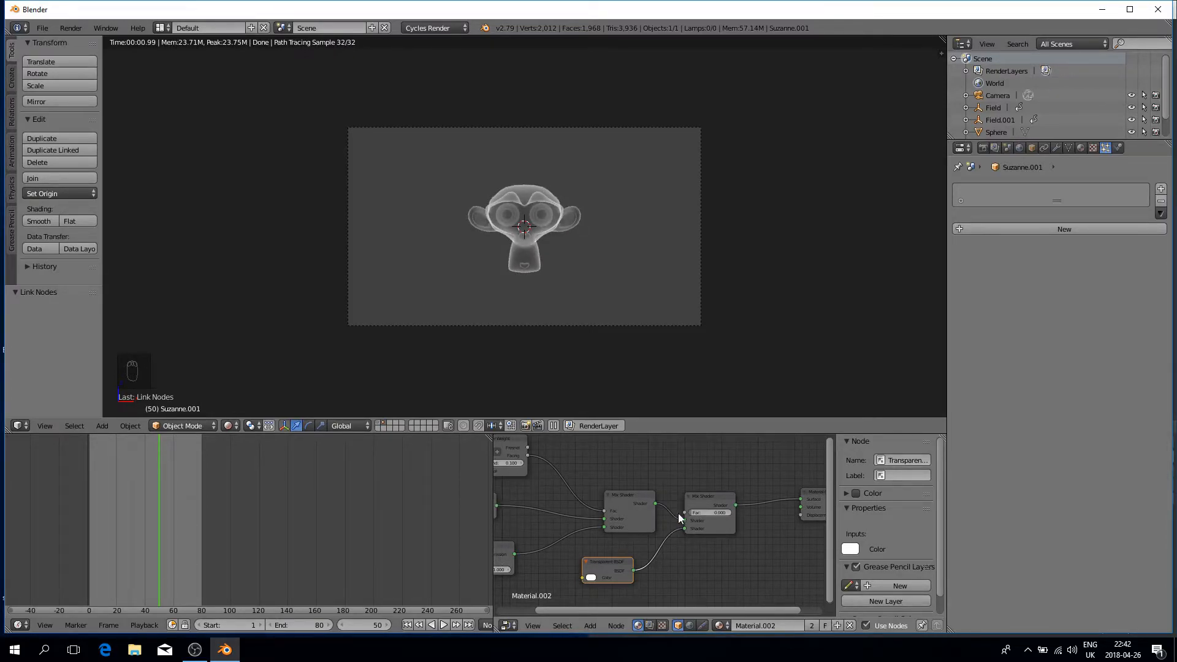
{"action": "right_click", "coordinate": [714, 512]}
{"action": "left_click", "coordinate": [697, 462]}
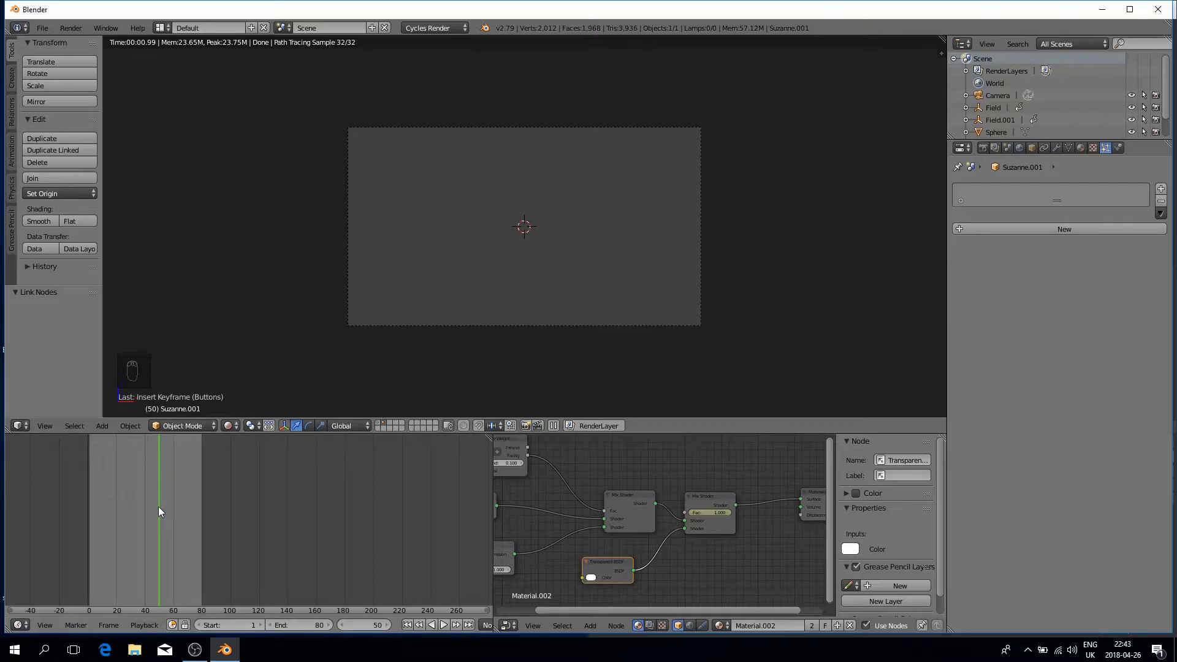
- Keyframe the second Mix Shader's Fac at 0.000 on frame 1 and play back the fade
{"action": "left_click", "coordinate": [90, 527]}
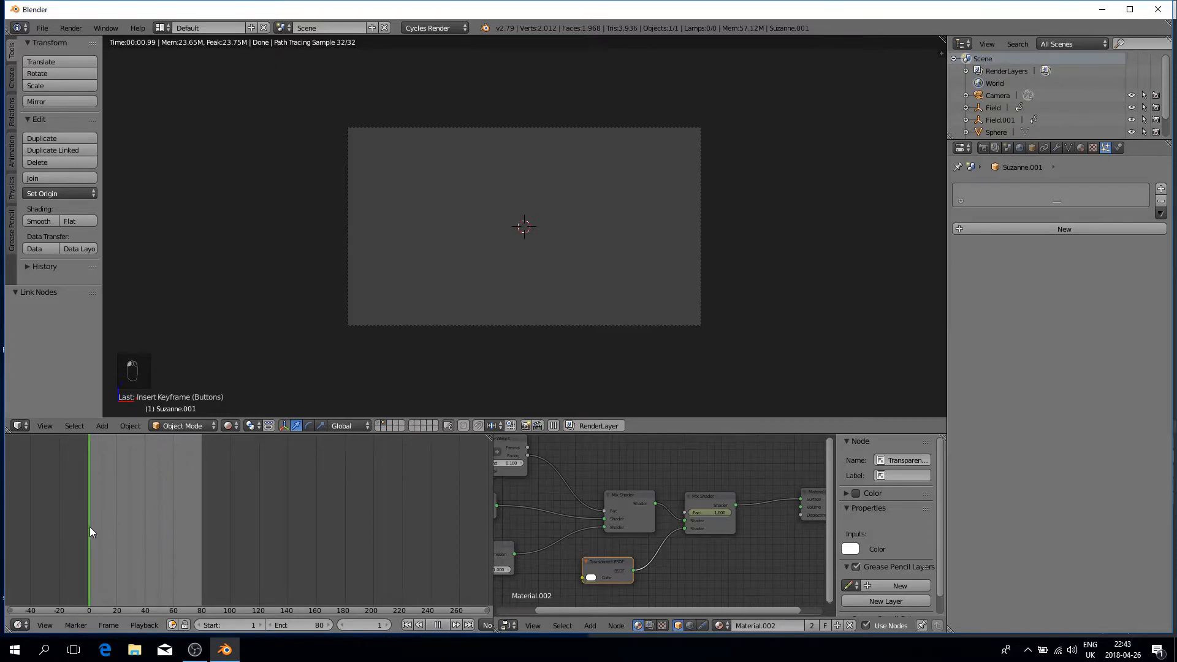
{"action": "right_click", "coordinate": [707, 513]}
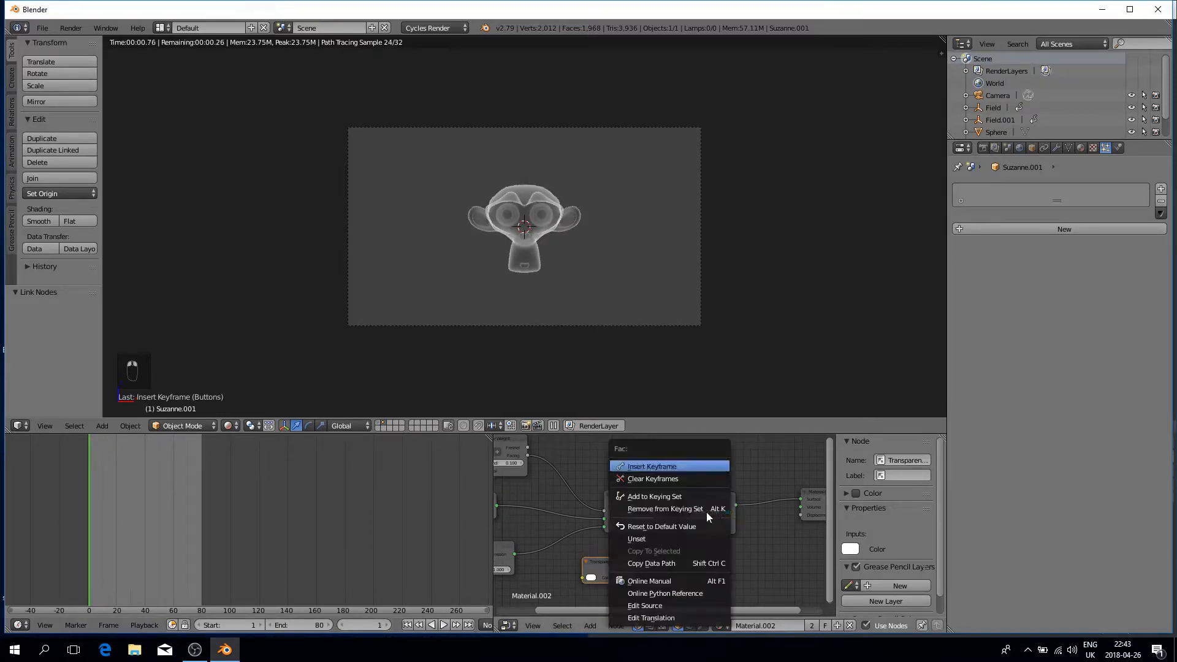
{"action": "left_click", "coordinate": [690, 471]}
{"action": "key", "text": "alt+a"}
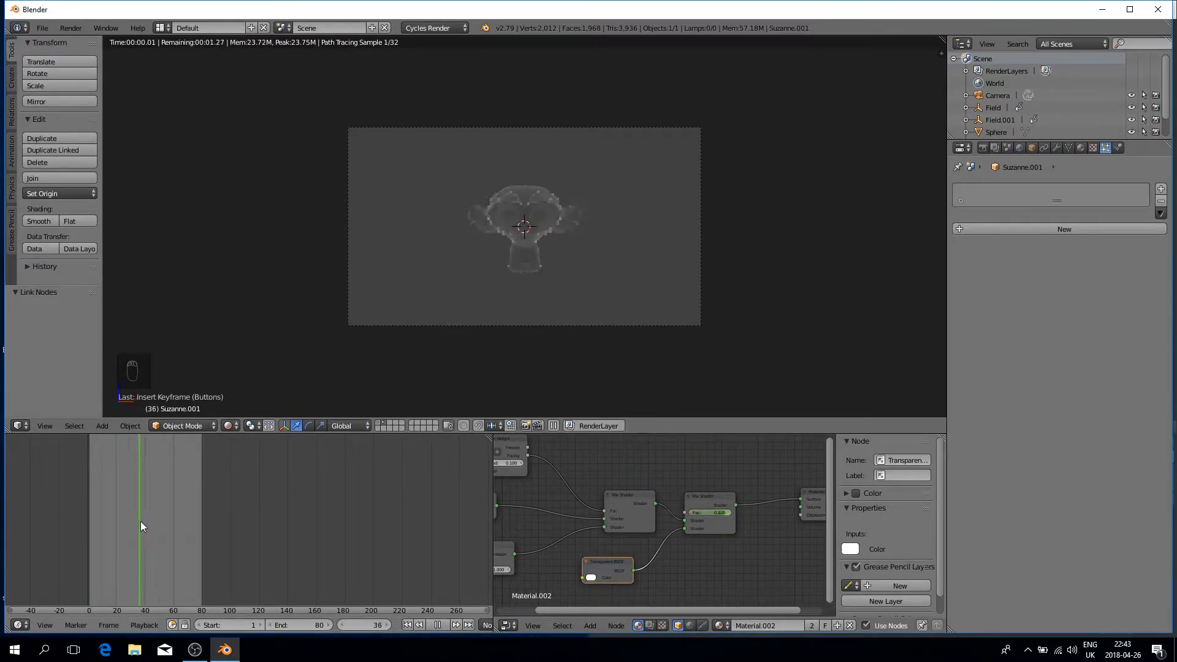
{"action": "key", "text": "alt+a"}
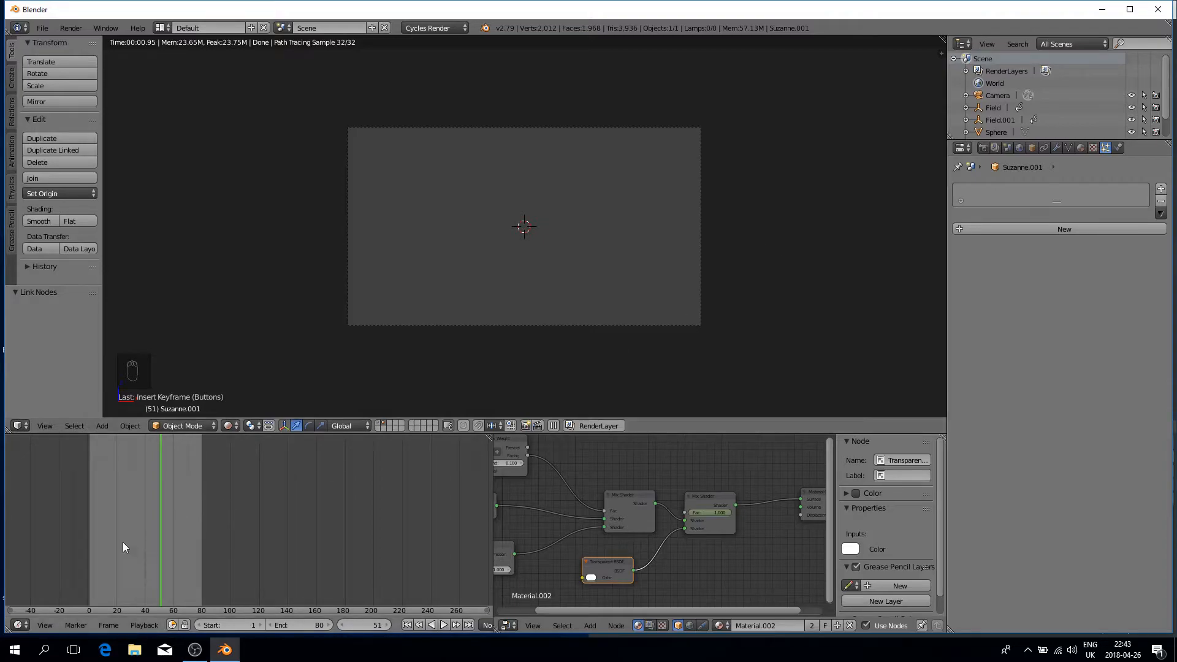
- Examine the monkey material's complete node tree in an enlarged node editor, and restore the 3D view's height
{"action": "scroll", "coordinate": [635, 481], "scroll_direction": "down", "scroll_amount": 2}
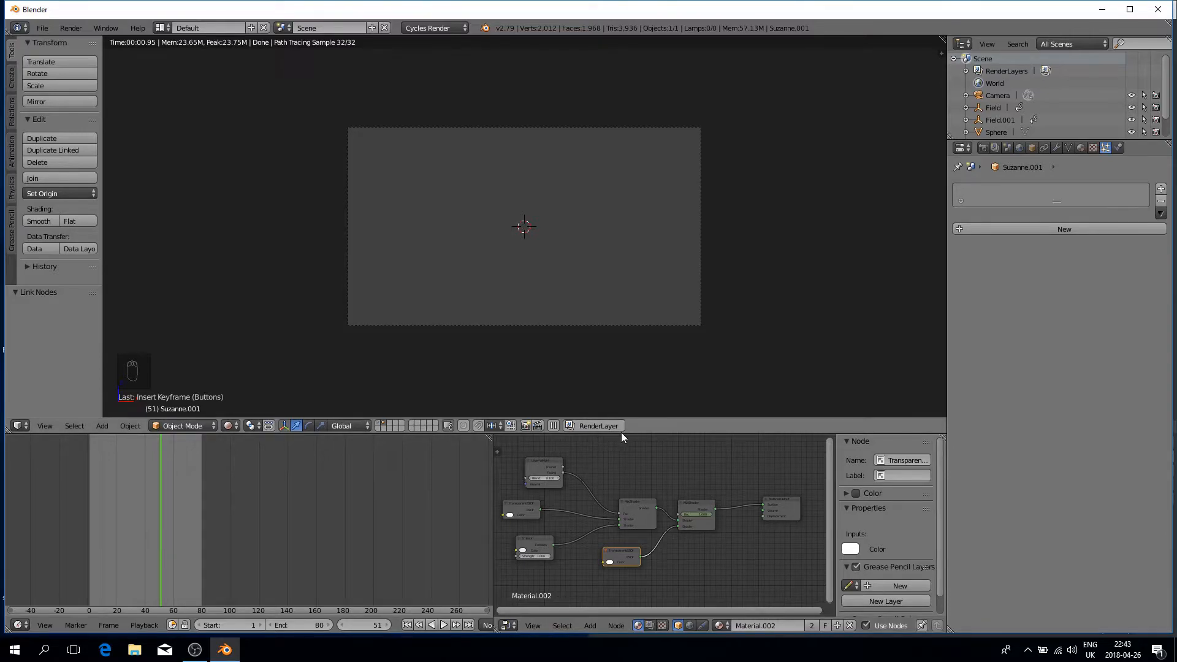
{"action": "left_click_drag", "start_coordinate": [621, 432], "coordinate": [649, 260]}
{"action": "scroll", "coordinate": [598, 373], "scroll_direction": "up", "scroll_amount": 2}
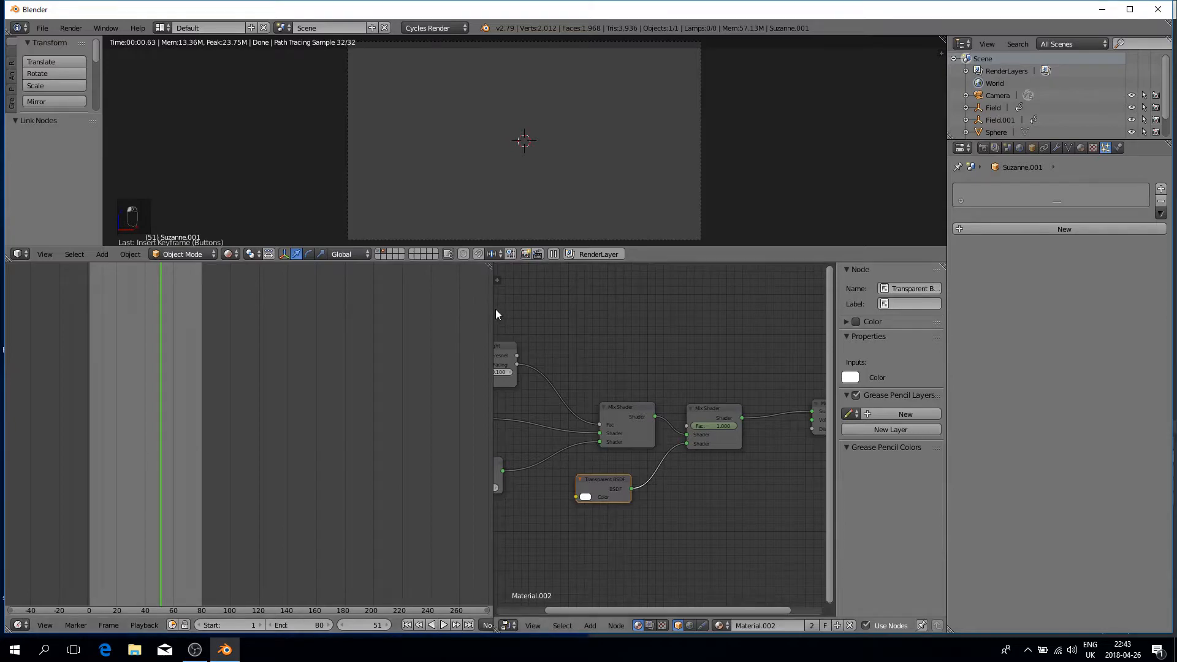
{"action": "left_click_drag", "start_coordinate": [494, 310], "coordinate": [290, 318]}
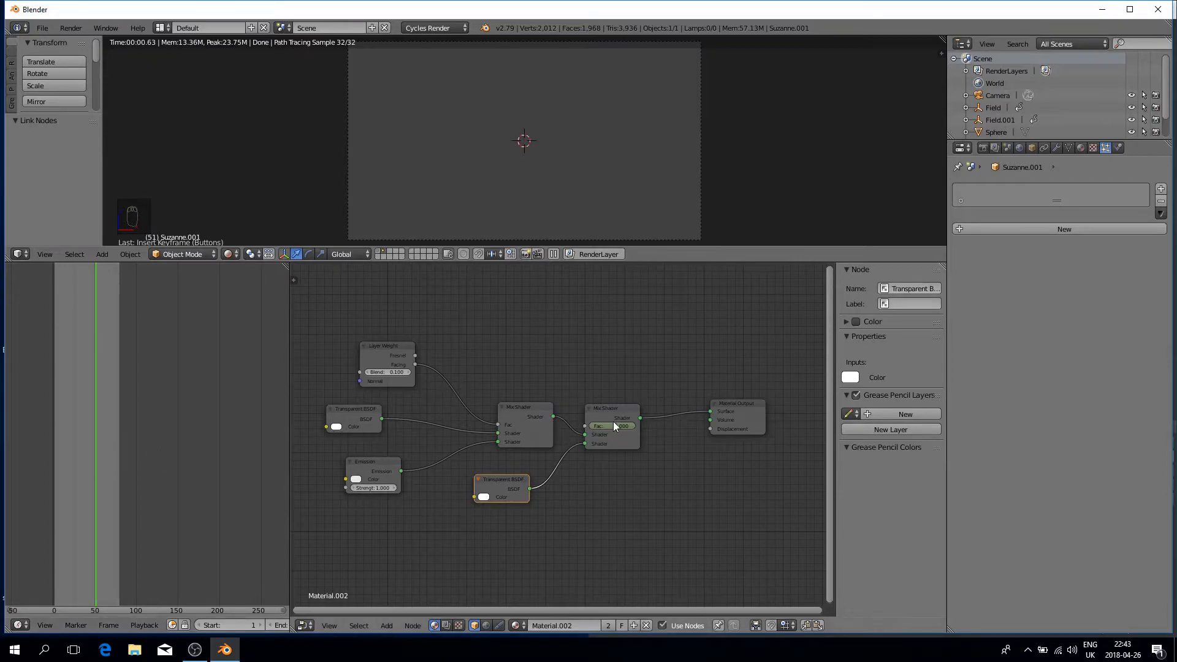
{"action": "left_click_drag", "start_coordinate": [649, 260], "coordinate": [665, 426]}
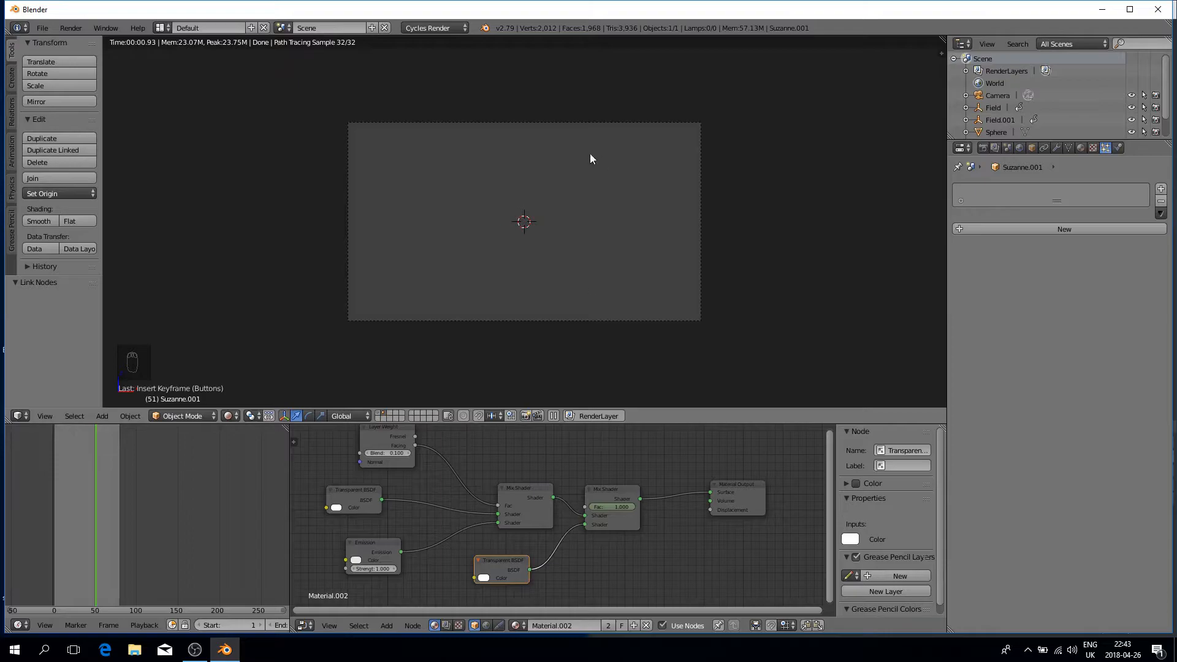
- Go to frame 33, display the first scene layer together with the monkey head's layer, and widen the timeline
{"action": "left_click_drag", "start_coordinate": [95, 538], "coordinate": [80, 543]}
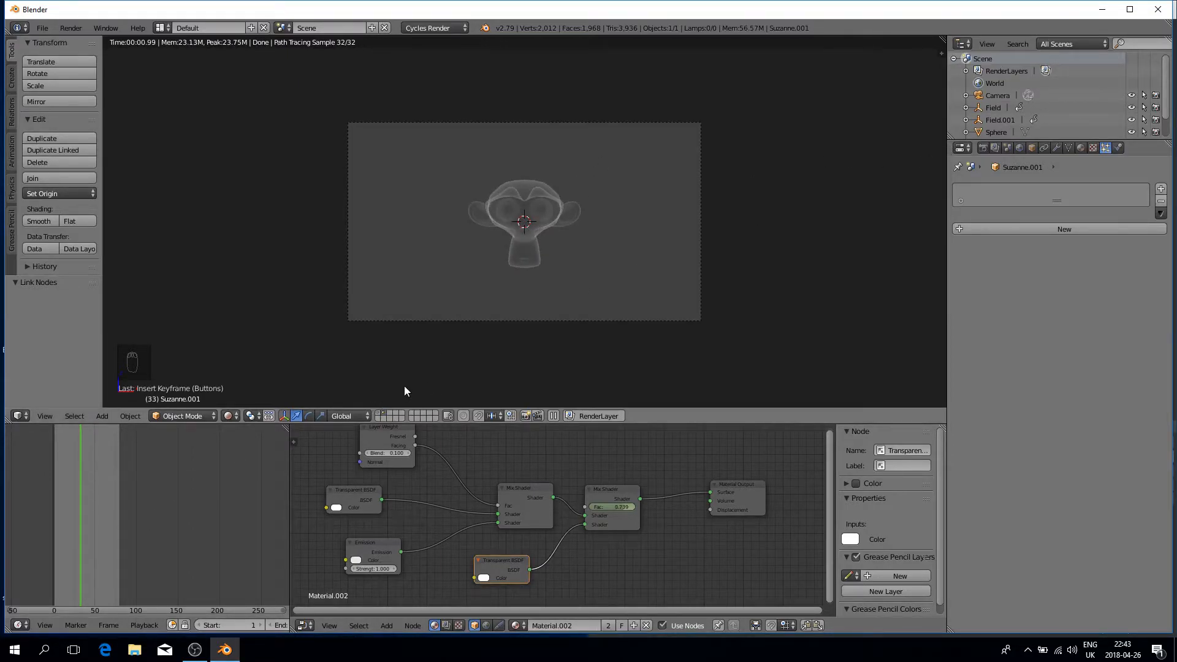
{"action": "left_click", "coordinate": [379, 413], "text": "shift"}
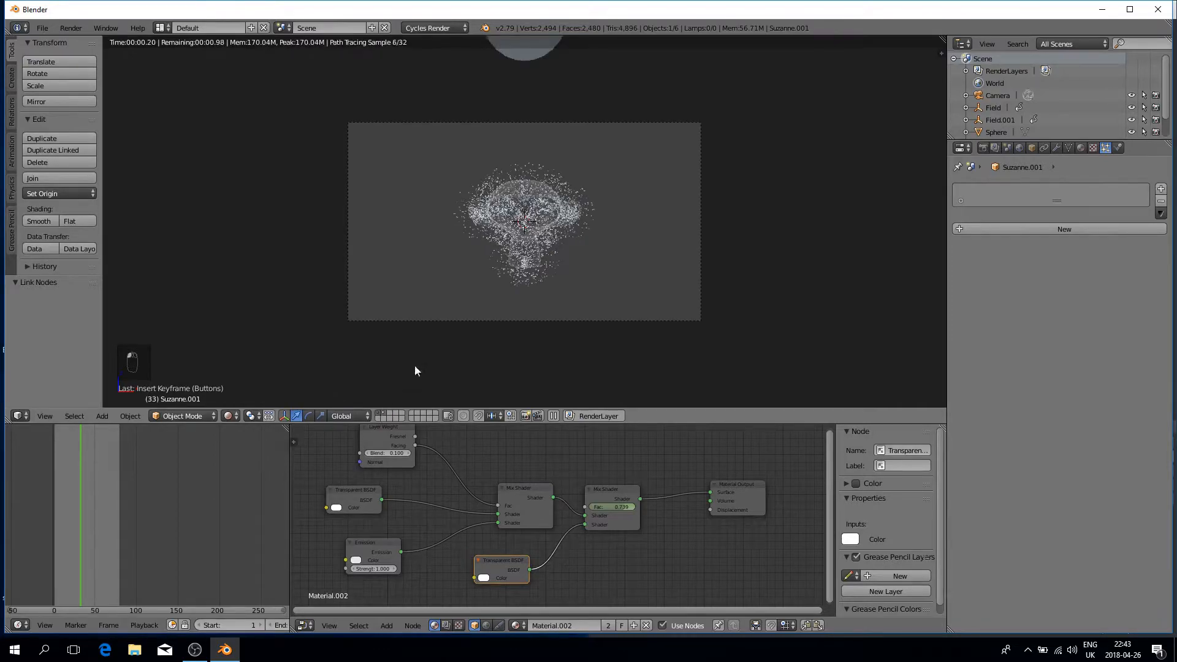
{"action": "scroll", "coordinate": [535, 174], "scroll_direction": "up", "scroll_amount": 4}
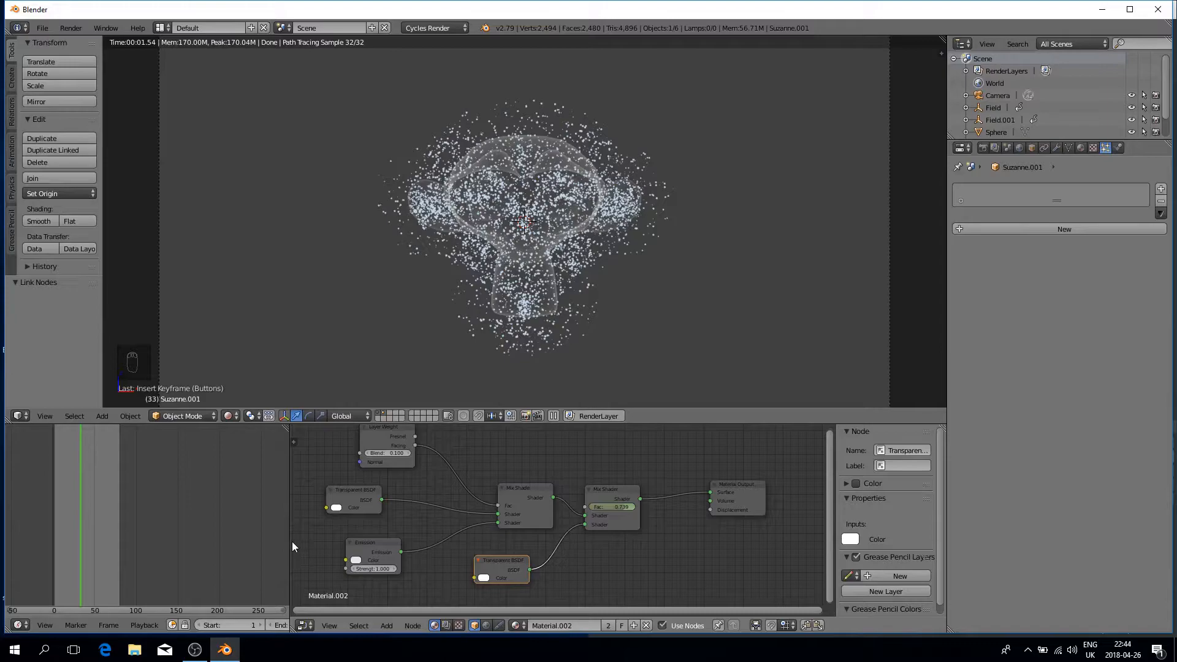
{"action": "left_click_drag", "start_coordinate": [292, 542], "coordinate": [423, 542]}
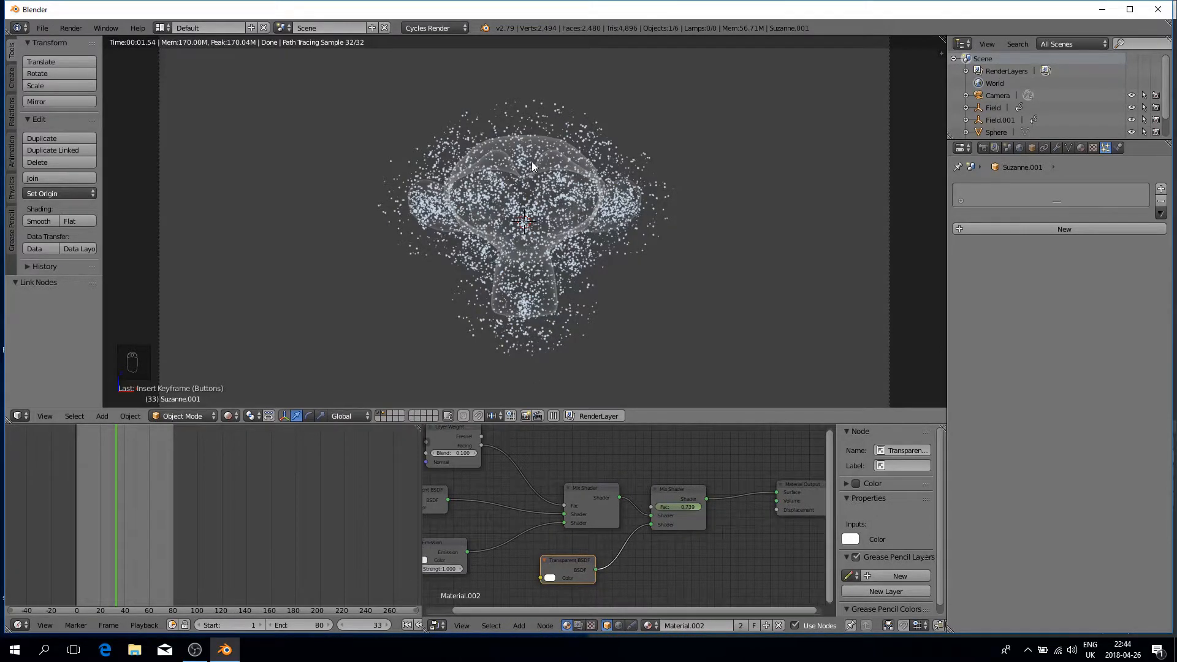
{"action": "scroll", "coordinate": [570, 227], "scroll_direction": "down", "scroll_amount": 1}
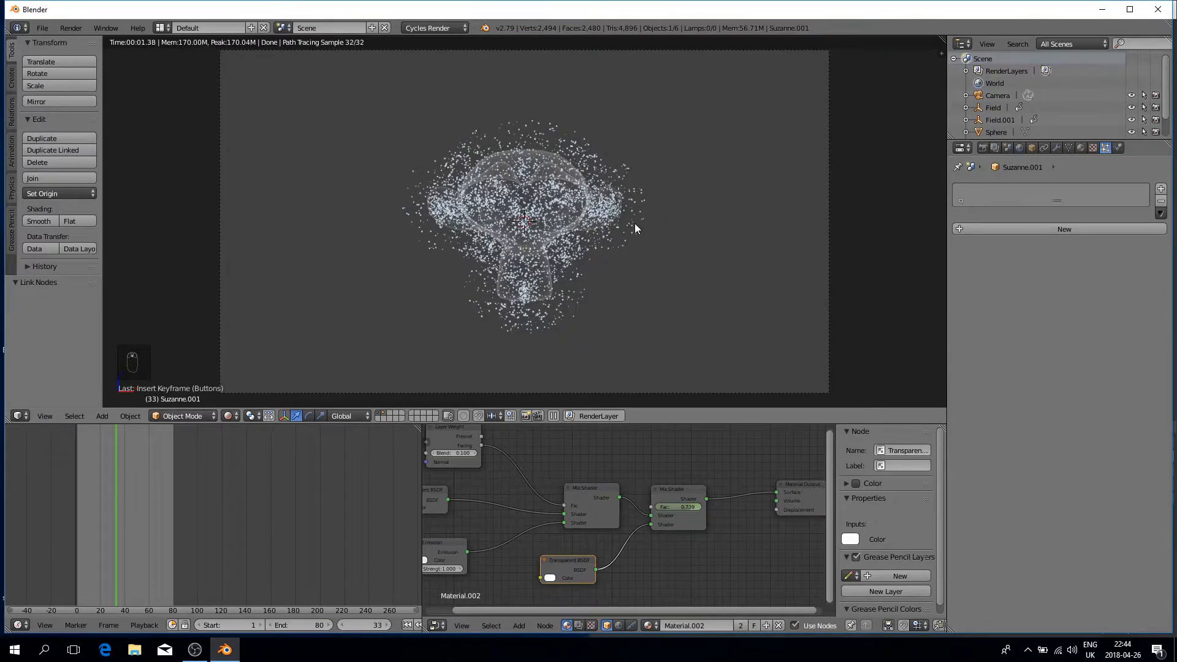
{"action": "scroll", "coordinate": [637, 184], "scroll_direction": "down", "scroll_amount": 2}
{"action": "middle_click_drag", "start_coordinate": [638, 179], "coordinate": [635, 200], "text": "shift"}
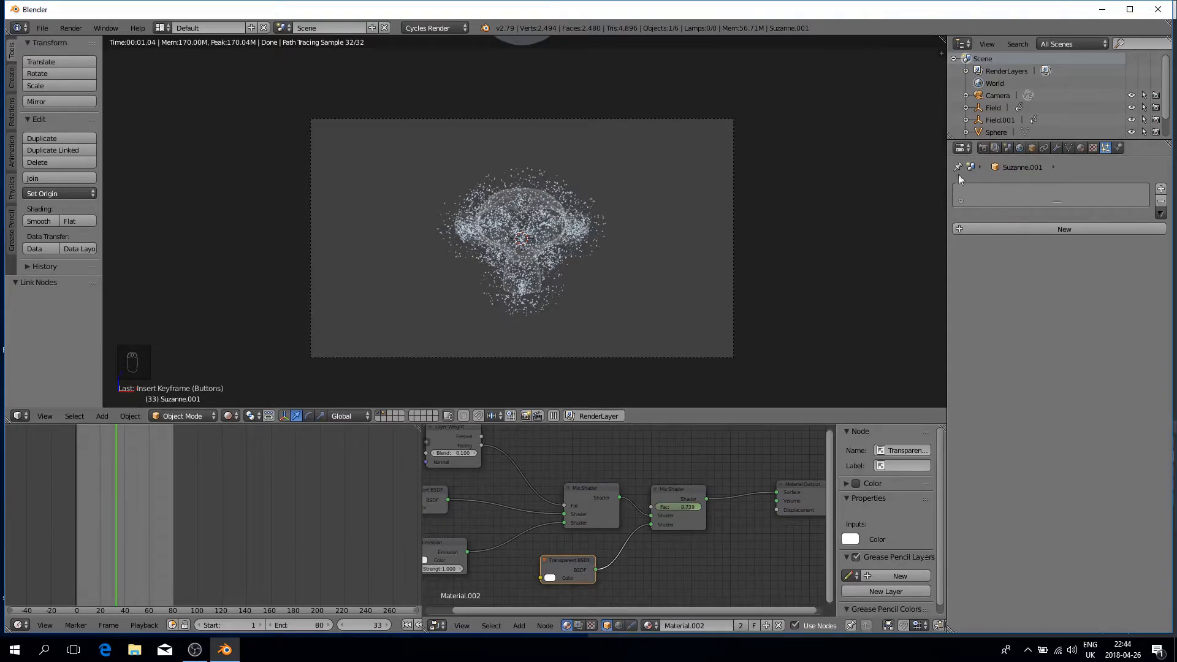
- Set the world's surface color to black
{"action": "left_click", "coordinate": [1020, 148]}
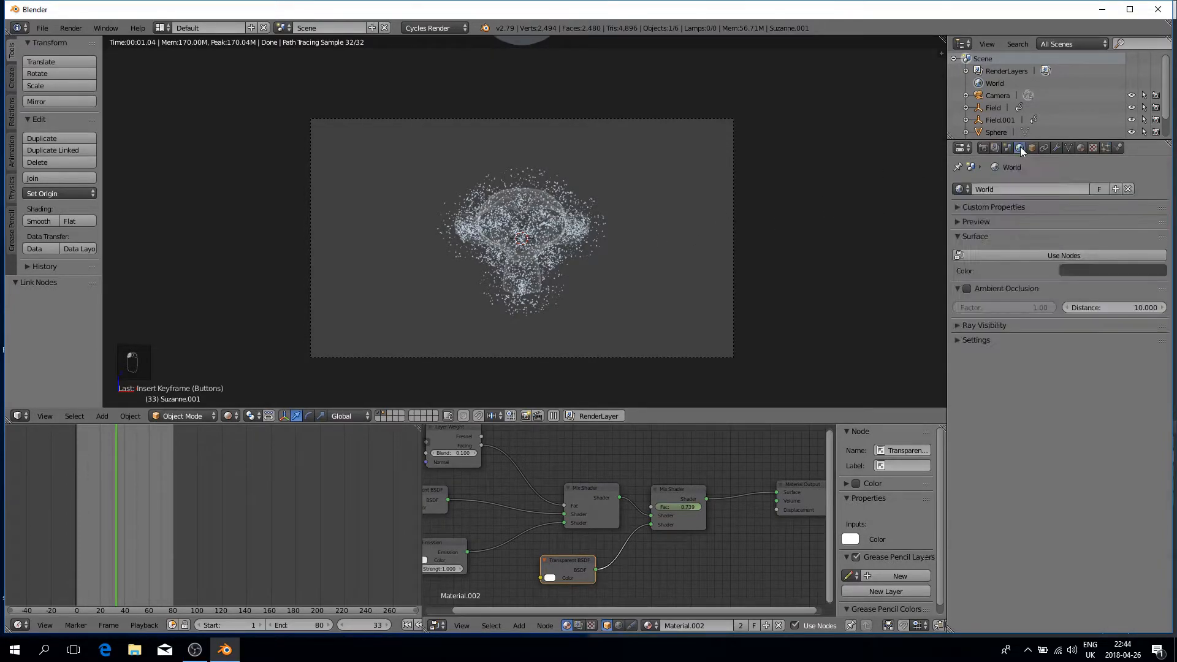
{"action": "left_click", "coordinate": [1083, 270]}
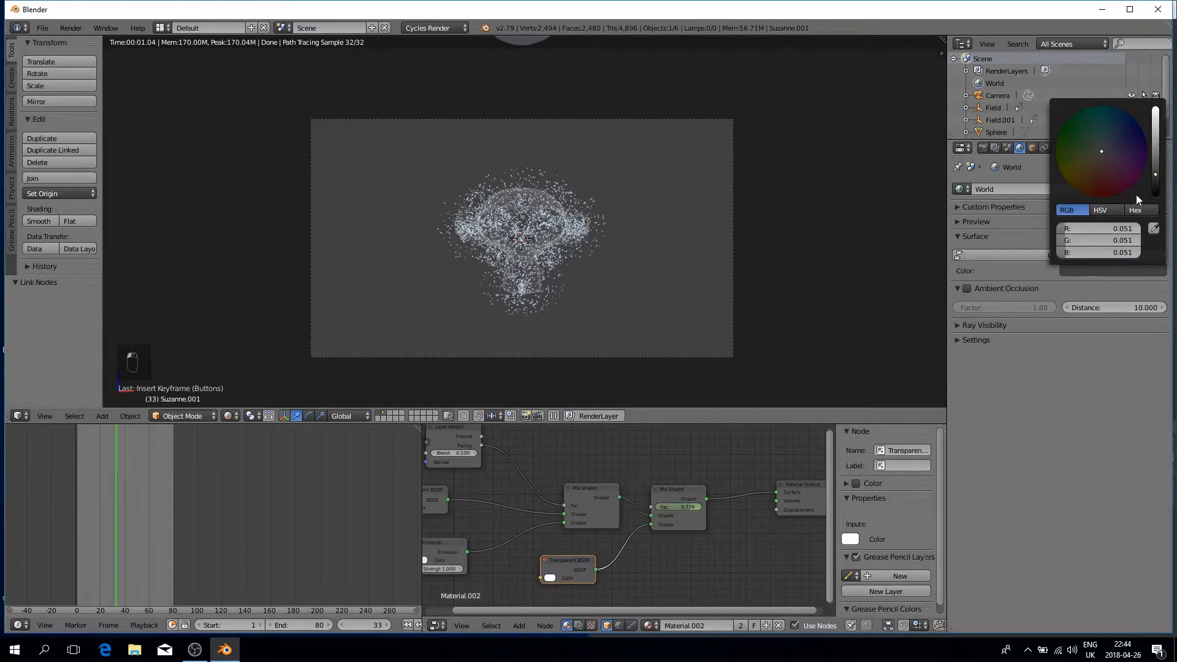
{"action": "left_click", "coordinate": [1089, 269]}
{"action": "left_click_drag", "start_coordinate": [1156, 175], "coordinate": [1156, 196]}
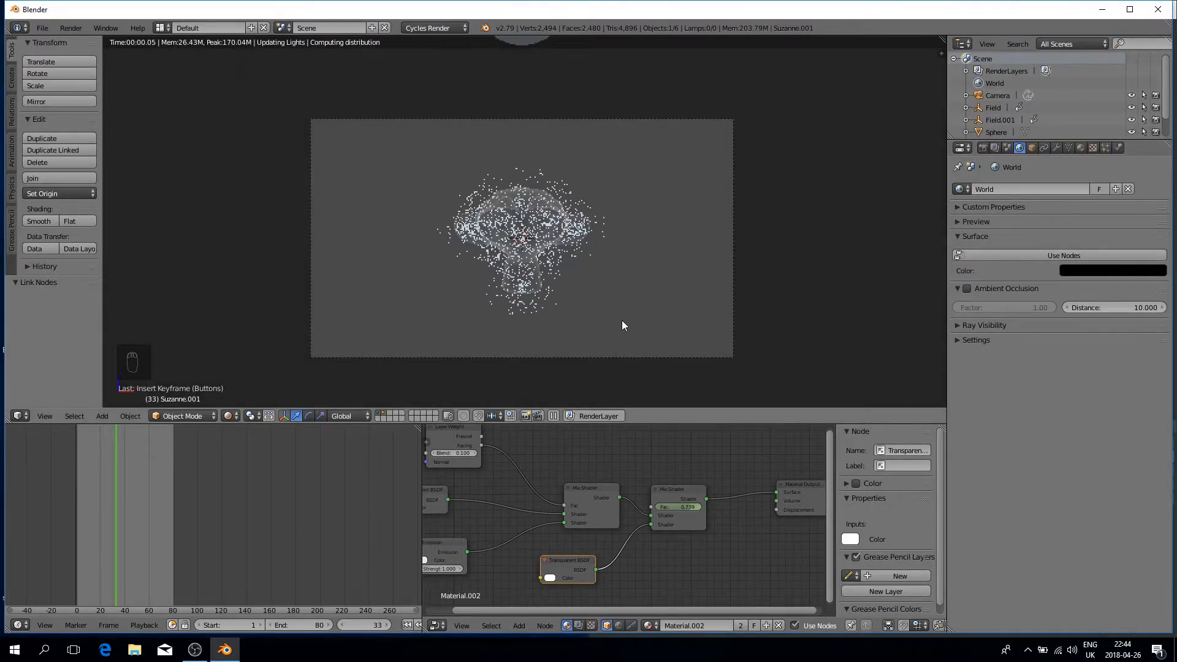
{"action": "scroll", "coordinate": [613, 295], "scroll_direction": "up", "scroll_amount": 1}
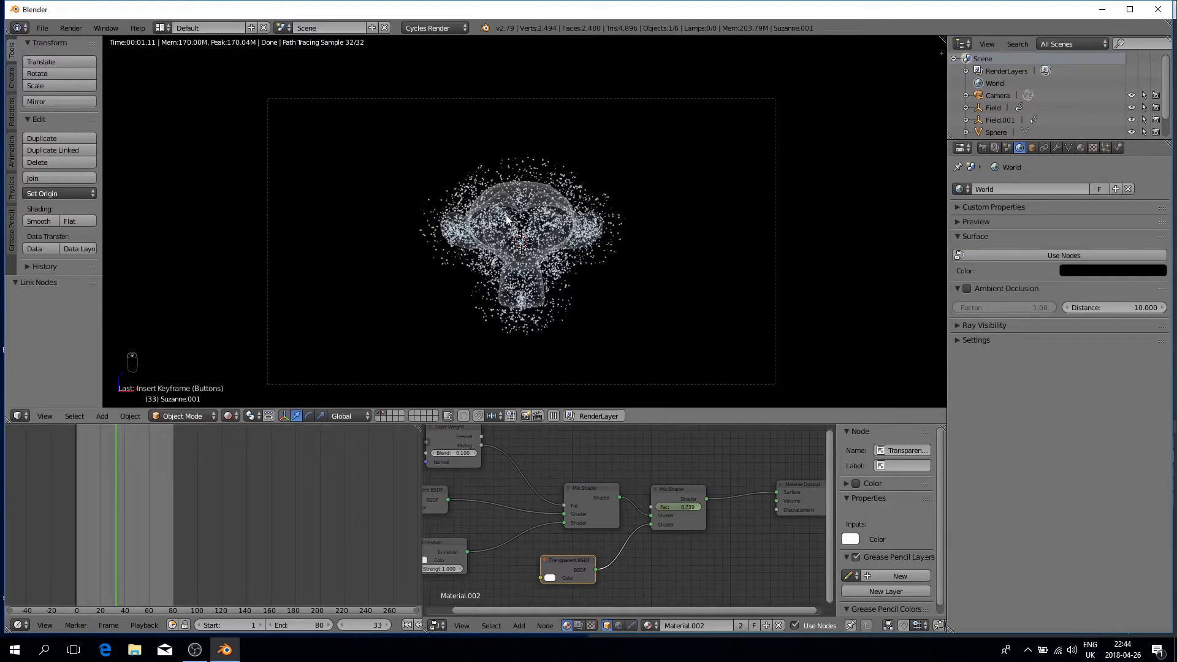
- Check the rendered dissolve against the black background at several frames, including 58, 30 and 55
{"action": "left_click", "coordinate": [146, 490]}
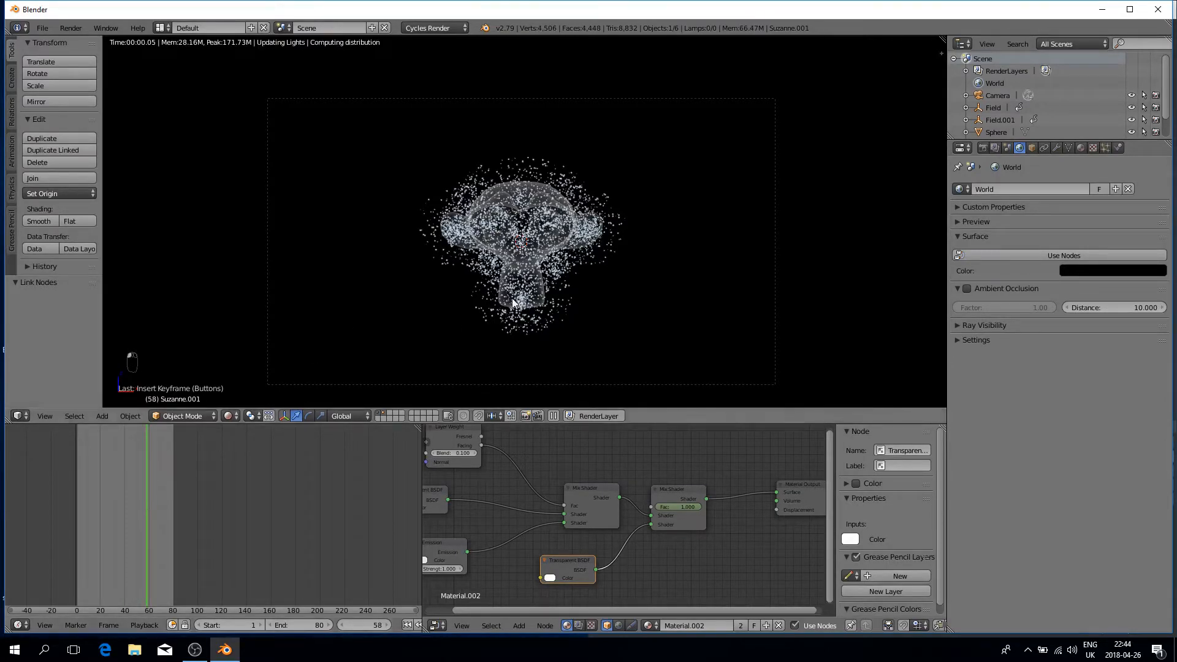
{"action": "left_click", "coordinate": [113, 498]}
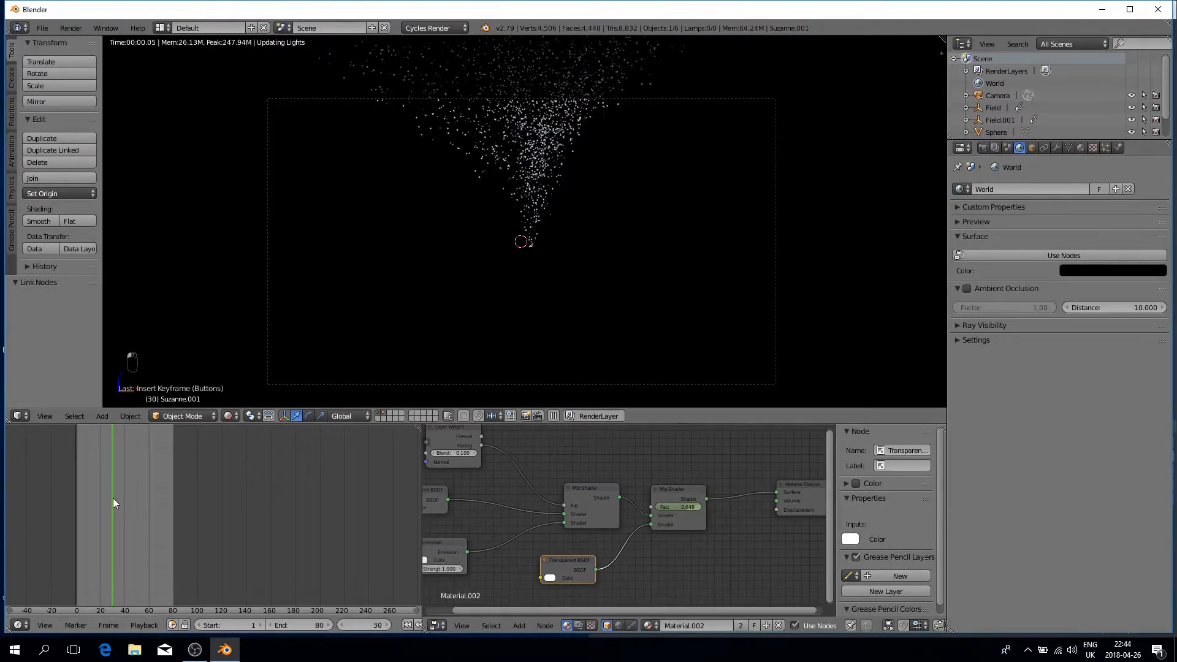
{"action": "left_click", "coordinate": [99, 499]}
{"action": "left_click", "coordinate": [124, 506]}
{"action": "left_click", "coordinate": [131, 511]}
{"action": "left_click", "coordinate": [142, 510]}
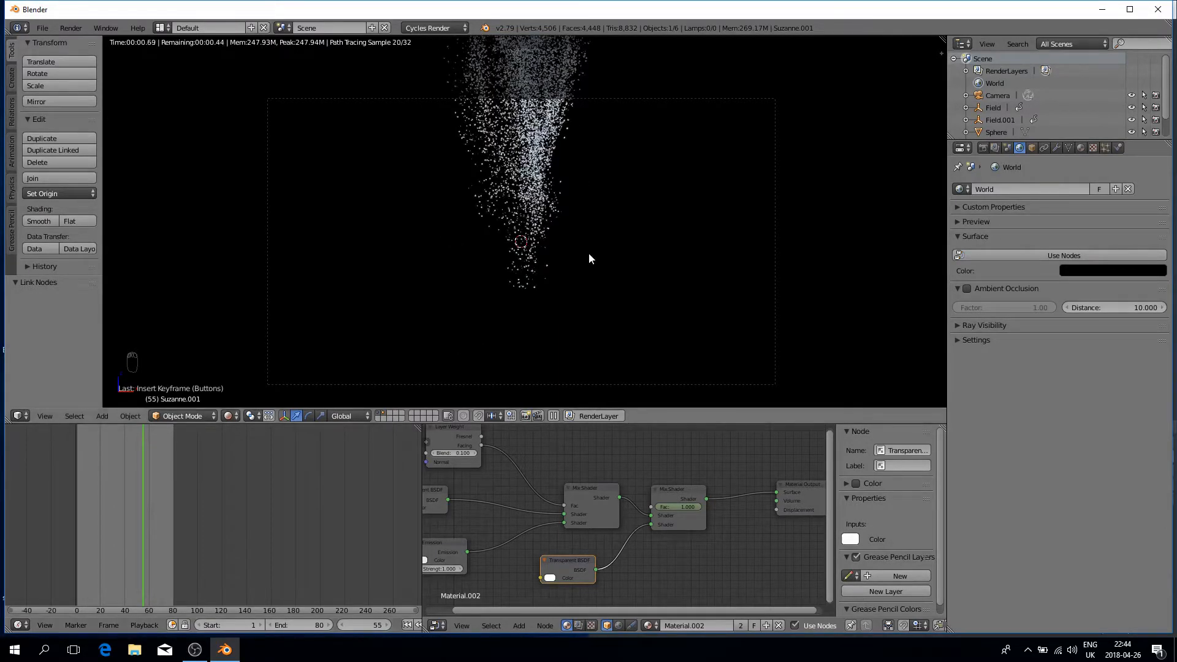
- Switch the 3D view to wireframe shading and play the particle animation from frame 1
{"action": "key", "text": "z"}
{"action": "left_click", "coordinate": [152, 498]}
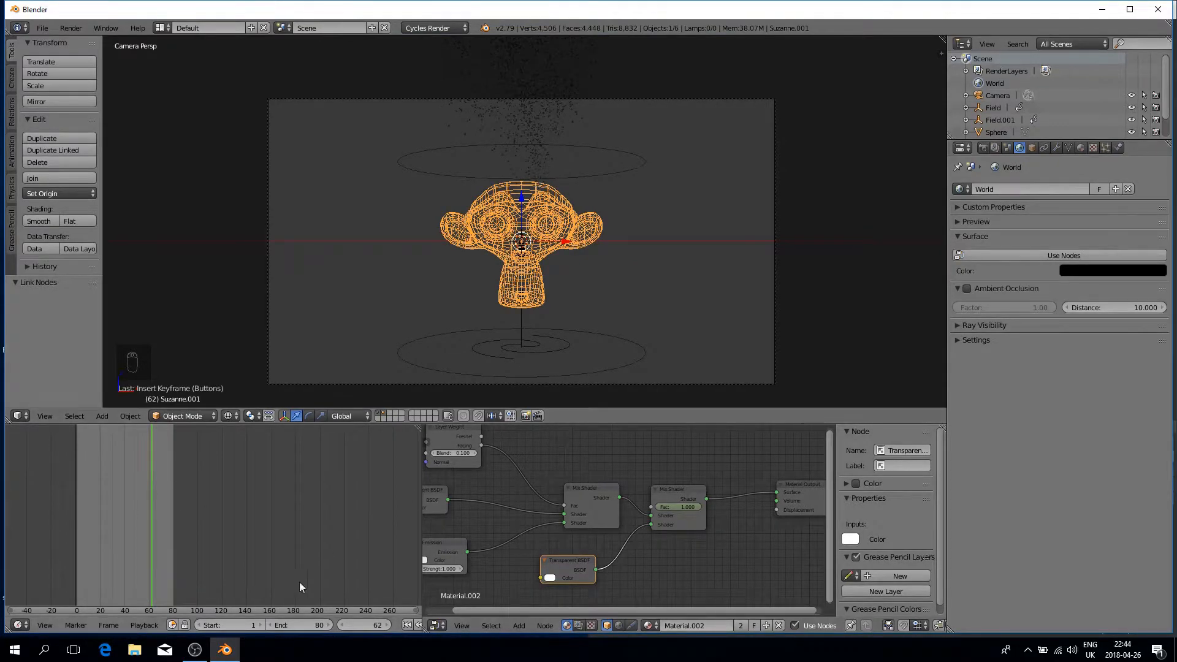
{"action": "left_click_drag", "start_coordinate": [421, 608], "coordinate": [489, 607]}
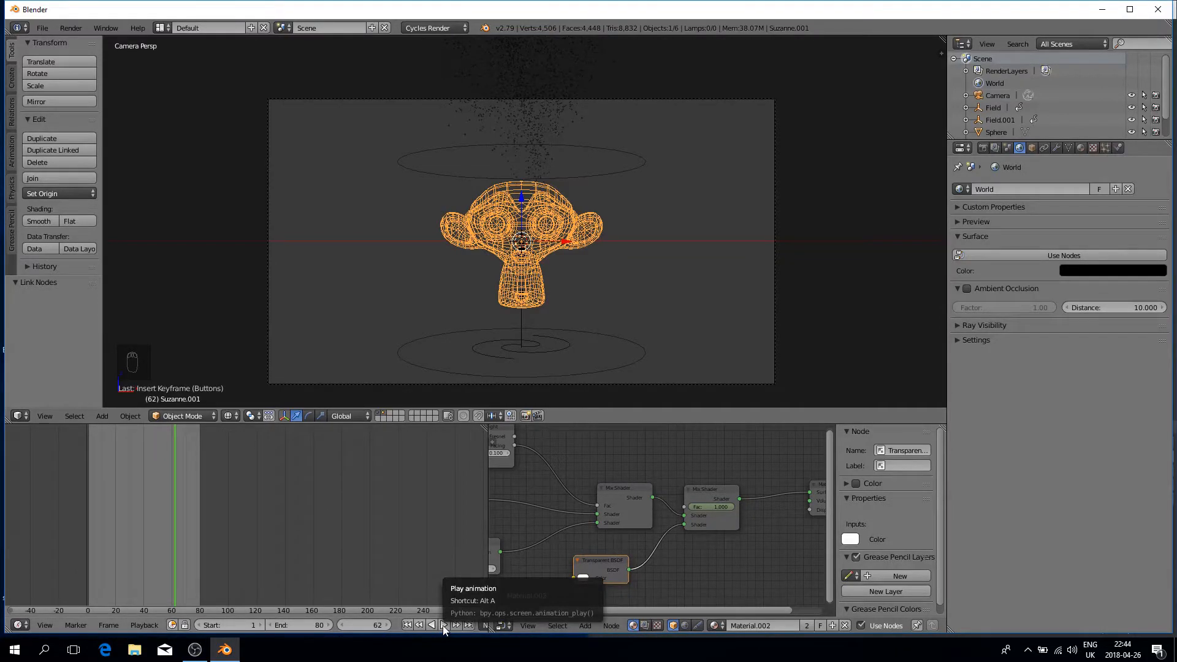
{"action": "left_click", "coordinate": [406, 625]}
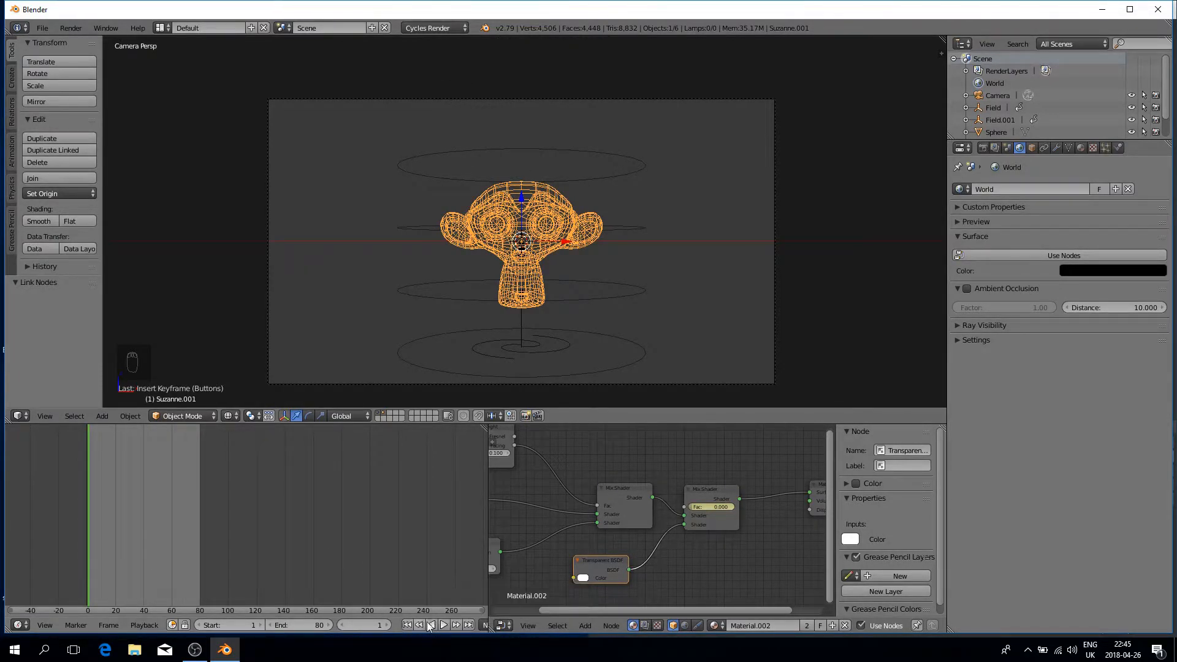
{"action": "left_click", "coordinate": [443, 622]}
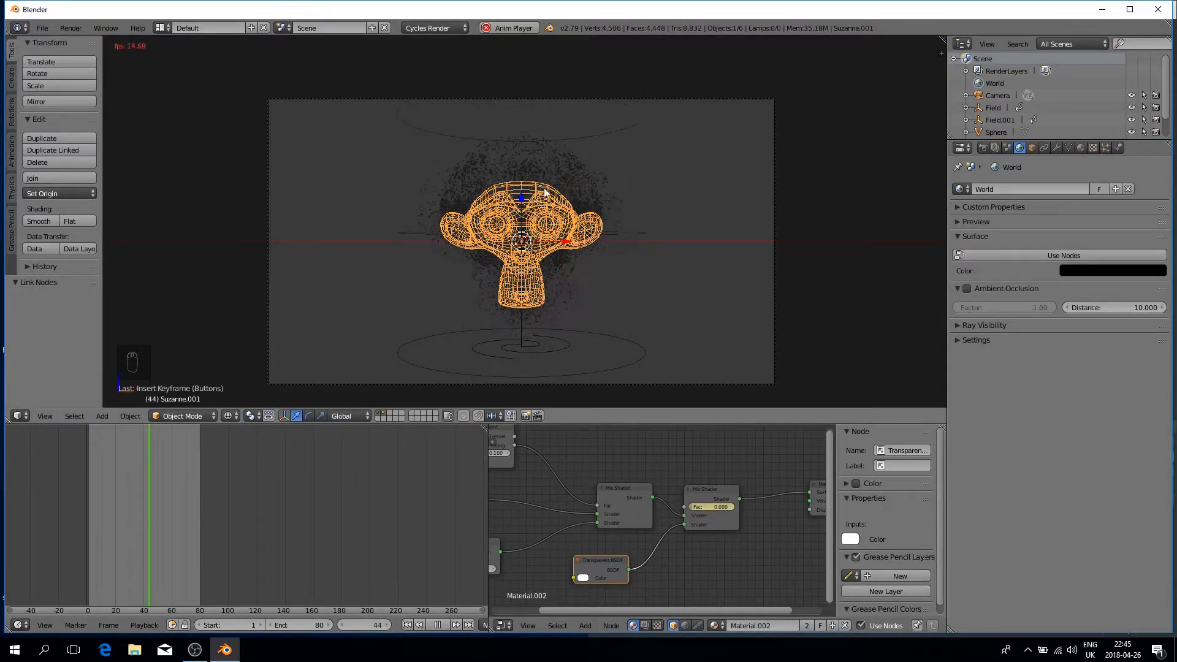
- Return to rendered shading and check the particle effect at frames 24, 60, 48, 56 and 63
{"action": "left_click", "coordinate": [121, 571]}
{"action": "key", "text": "shift+z"}
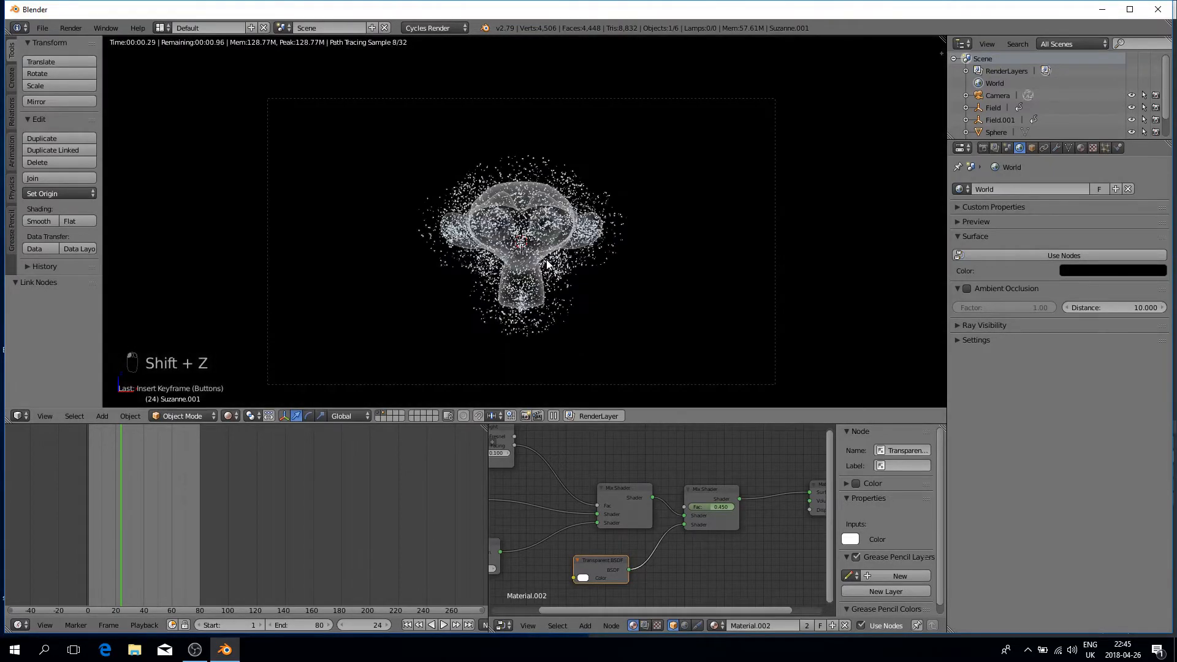
{"action": "left_click", "coordinate": [172, 502]}
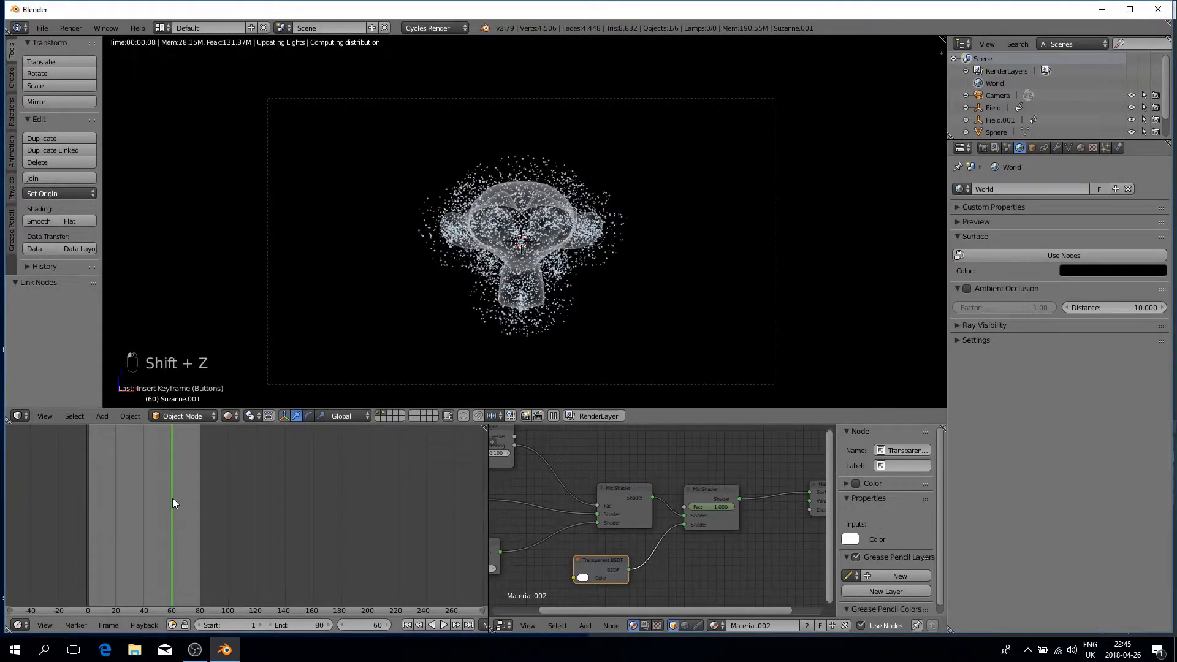
{"action": "left_click", "coordinate": [155, 499]}
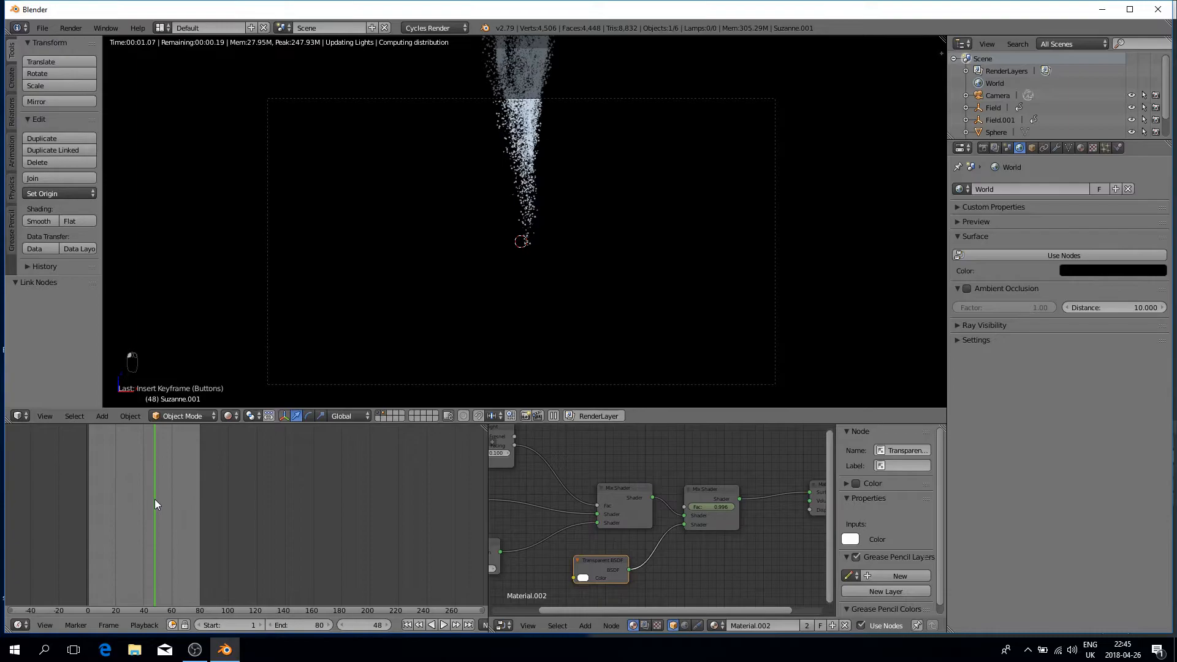
{"action": "left_click", "coordinate": [167, 502]}
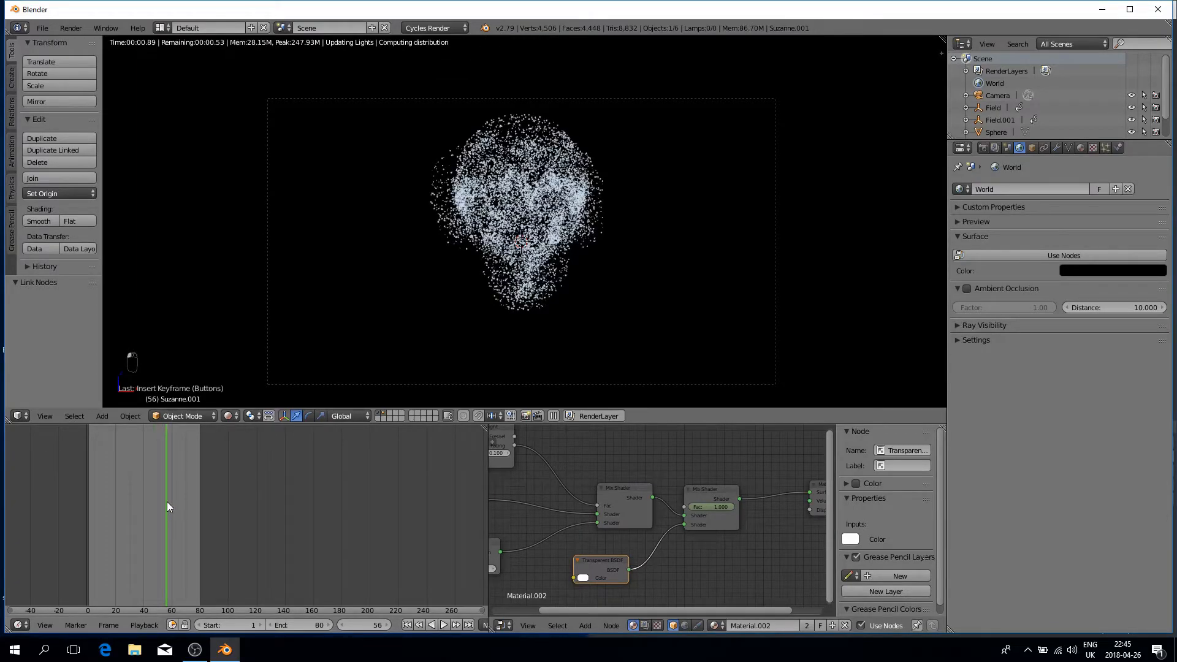
{"action": "left_click", "coordinate": [175, 505]}
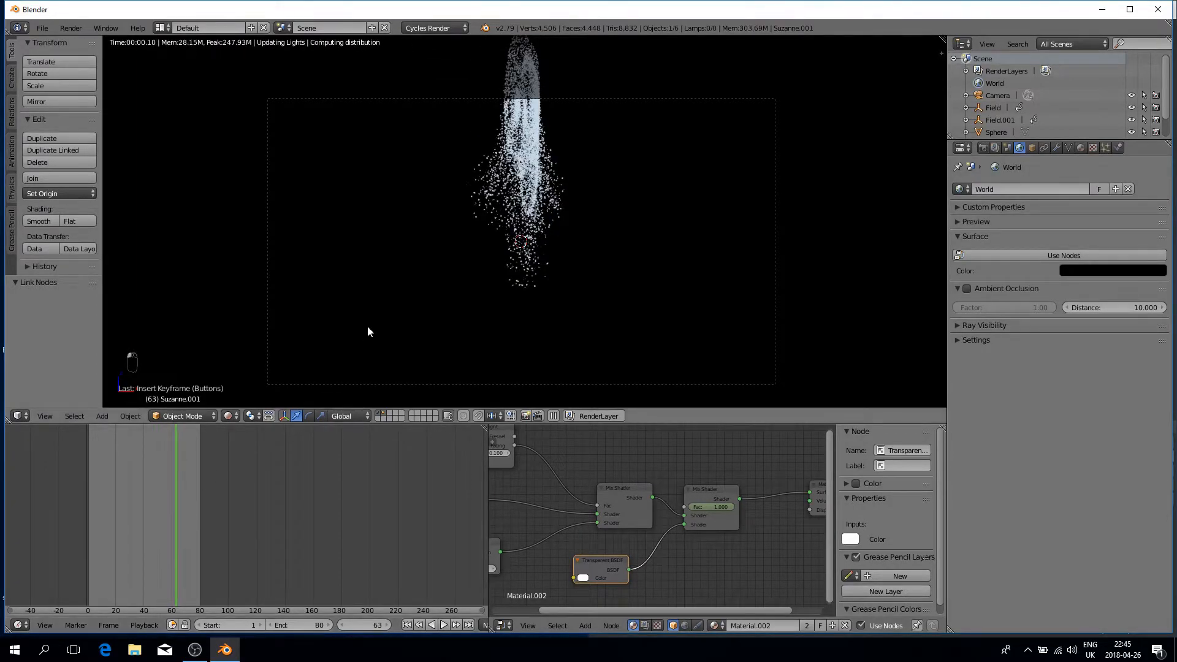
- Replay the particle animation in wireframe shading from the start of the timeline and return the 3D view to solid shading
{"action": "key", "text": "z"}
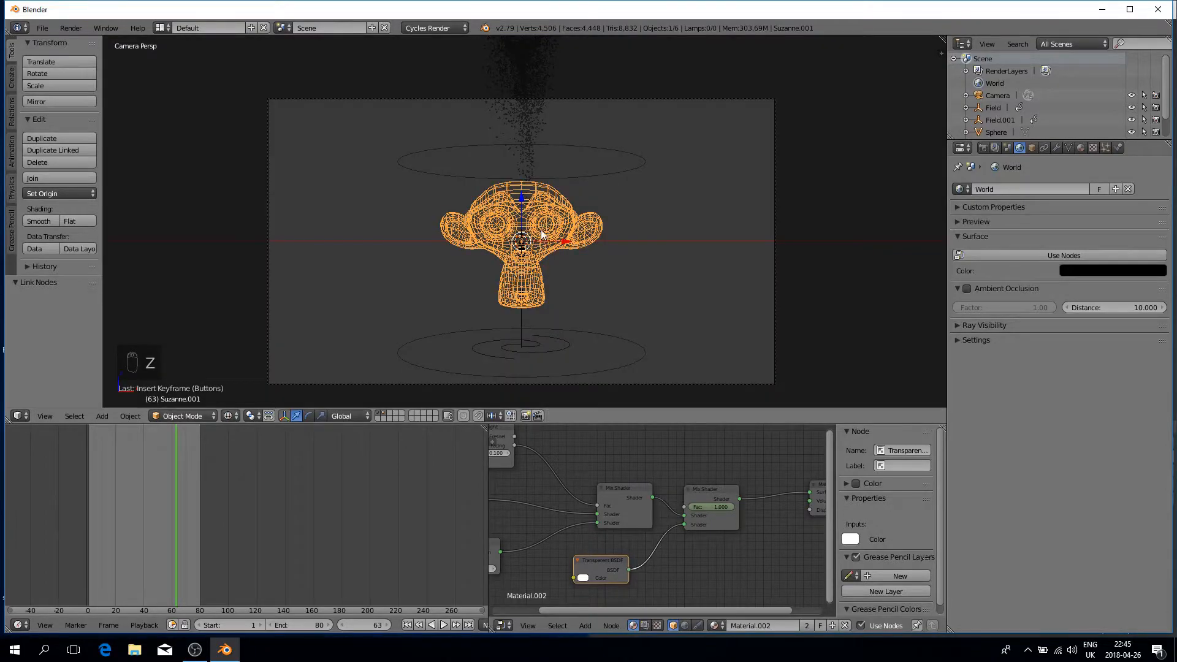
{"action": "key", "text": "alt+a"}
{"action": "left_click", "coordinate": [87, 526]}
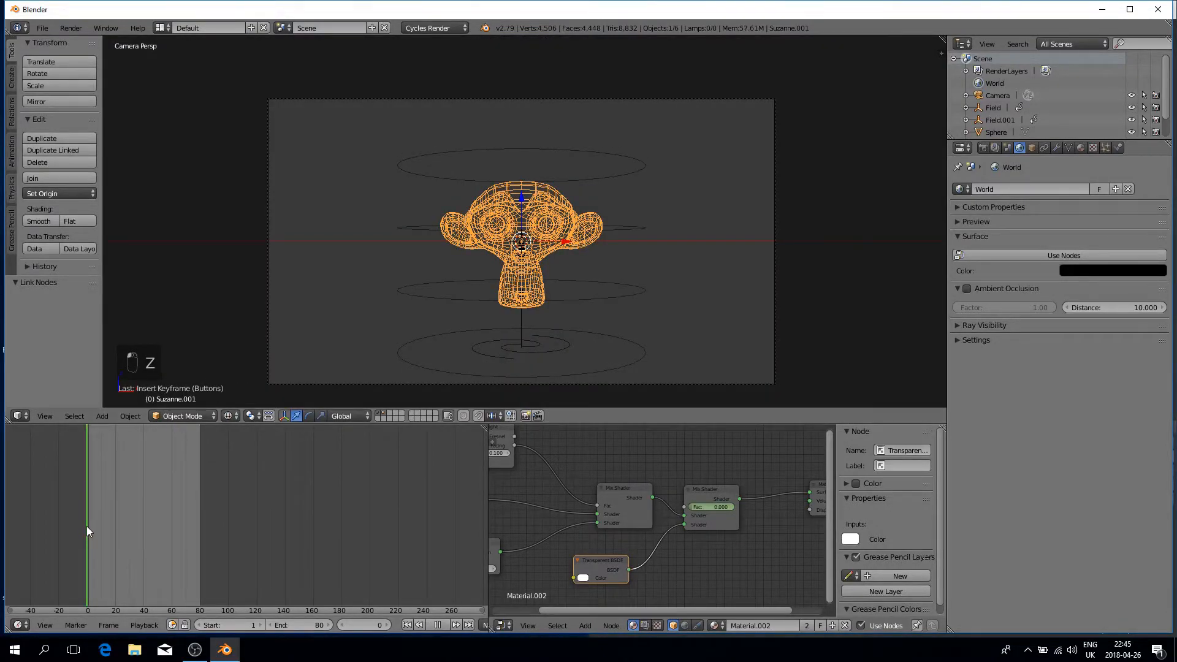
{"action": "key", "text": "alt+a"}
{"action": "key", "text": "z"}
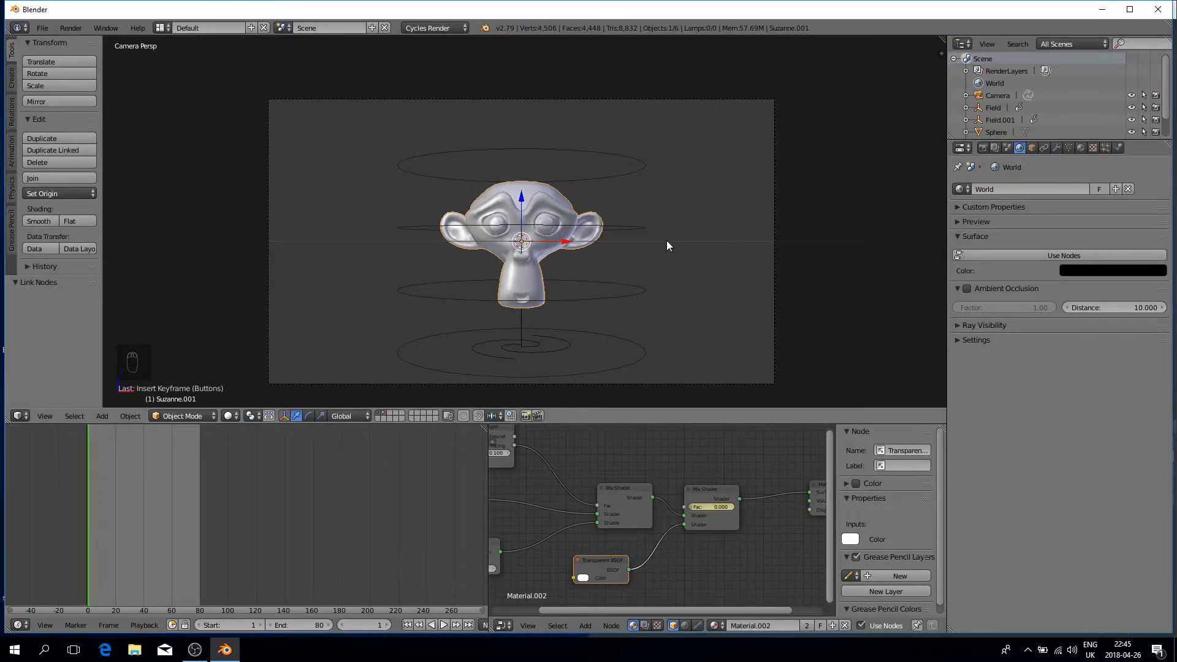
- Open the render layer settings, show only the first scene layer, and check the particles in rendered shading at frame 47
{"action": "left_click", "coordinate": [994, 148]}
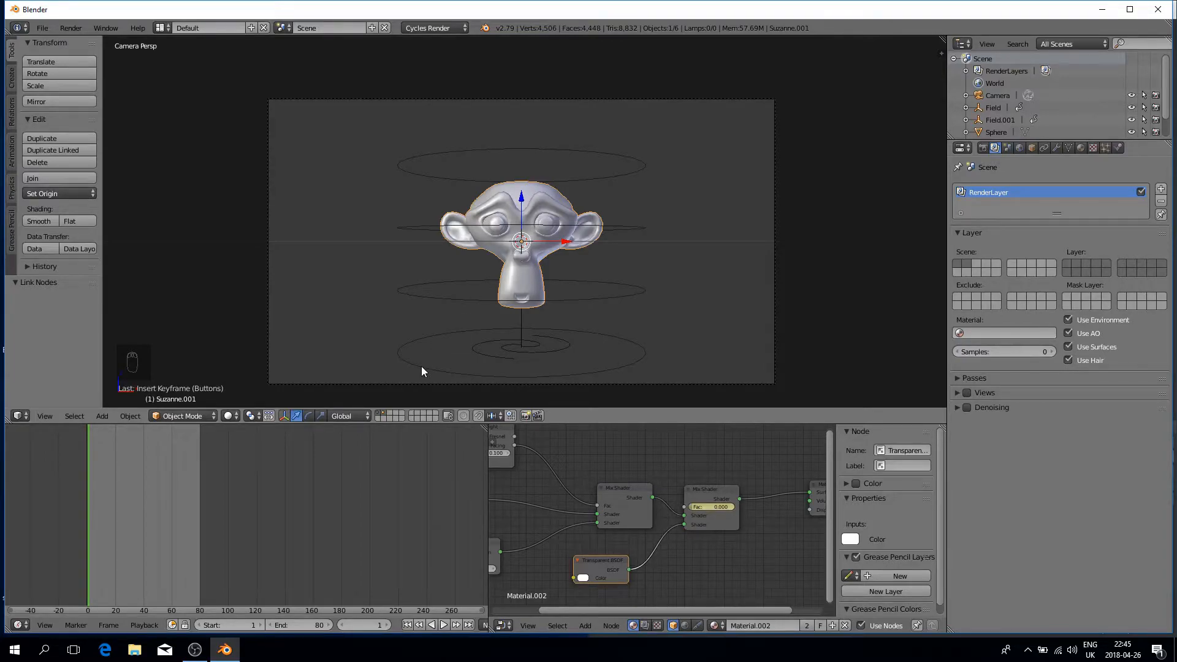
{"action": "key", "text": "shift+h"}
{"action": "key", "text": "z"}
{"action": "key", "text": "z"}
{"action": "key", "text": "shift+z"}
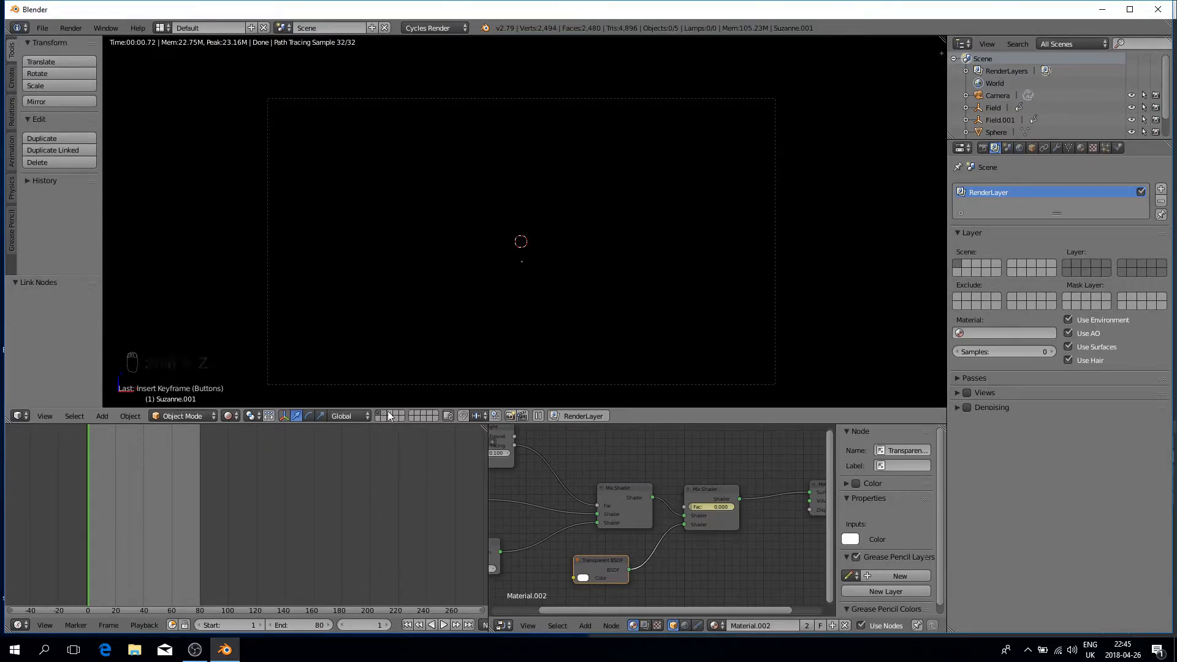
{"action": "left_click", "coordinate": [153, 488]}
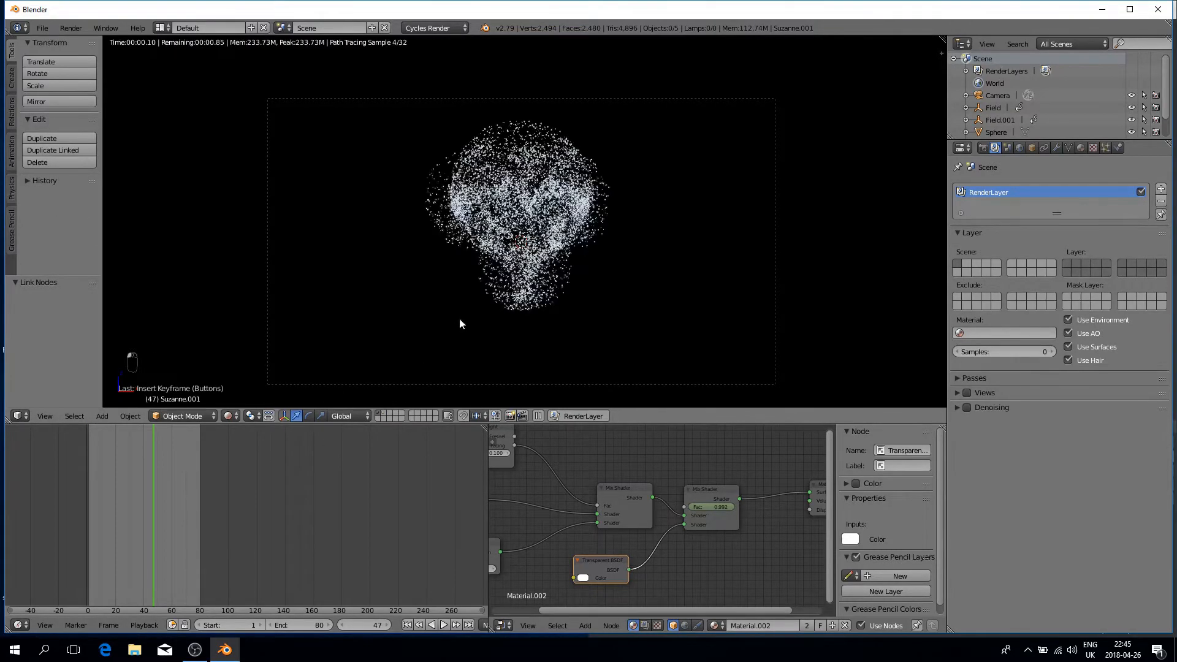
{"action": "key", "text": "z"}
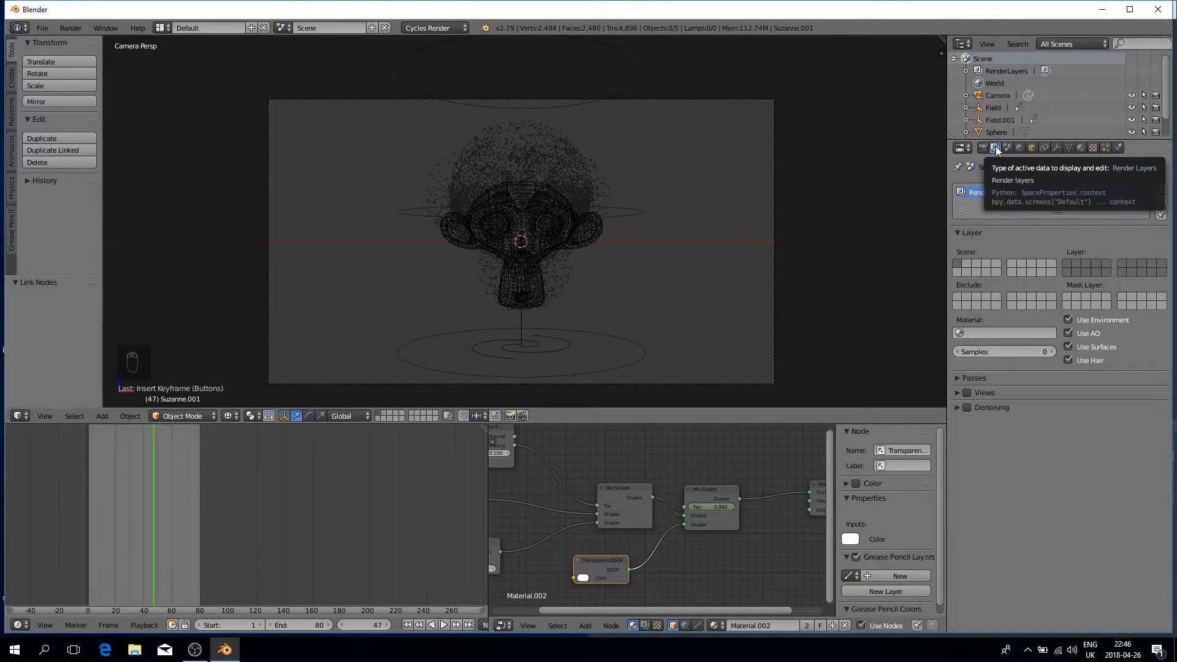
- Add a second render layer and rename the first one Particles
{"action": "left_click", "coordinate": [1161, 188]}
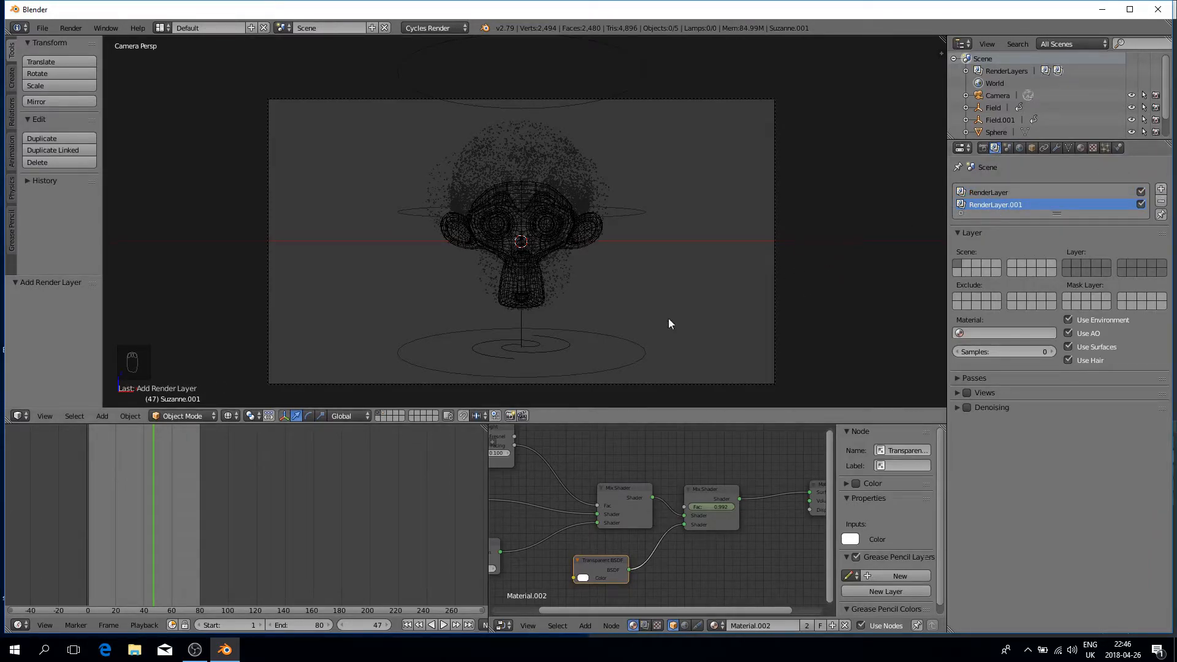
{"action": "double_click", "coordinate": [992, 194]}
{"action": "type", "text": "Particlees"}
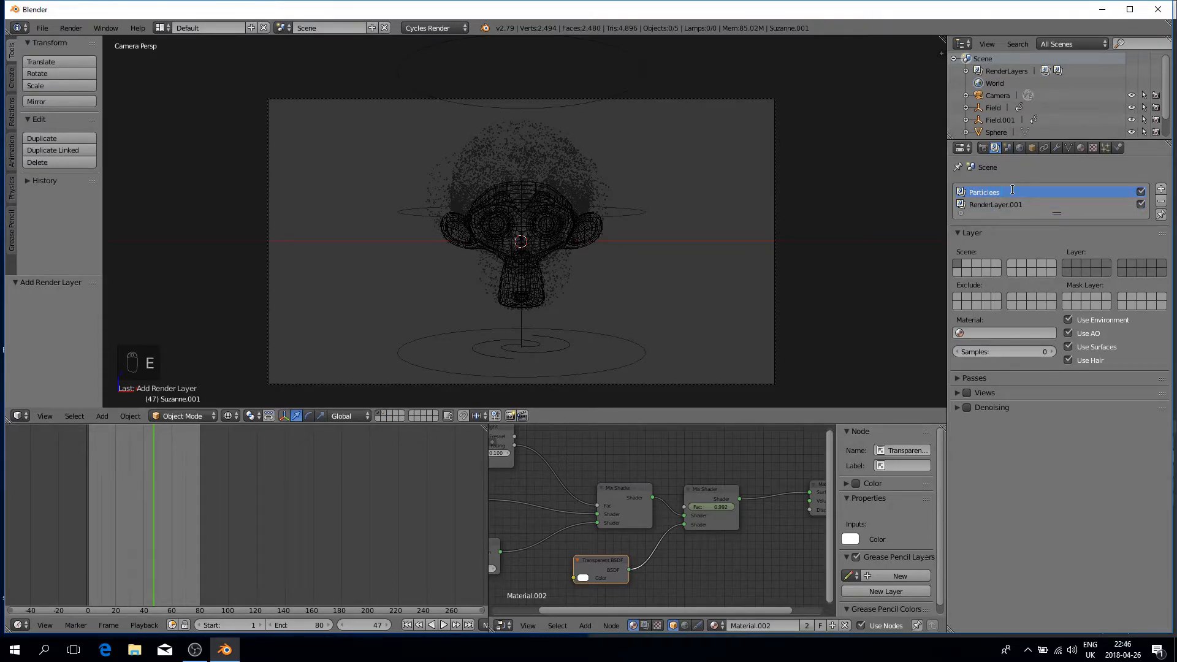
{"action": "key", "text": "BackSpace"}
{"action": "key", "text": "BackSpace"}
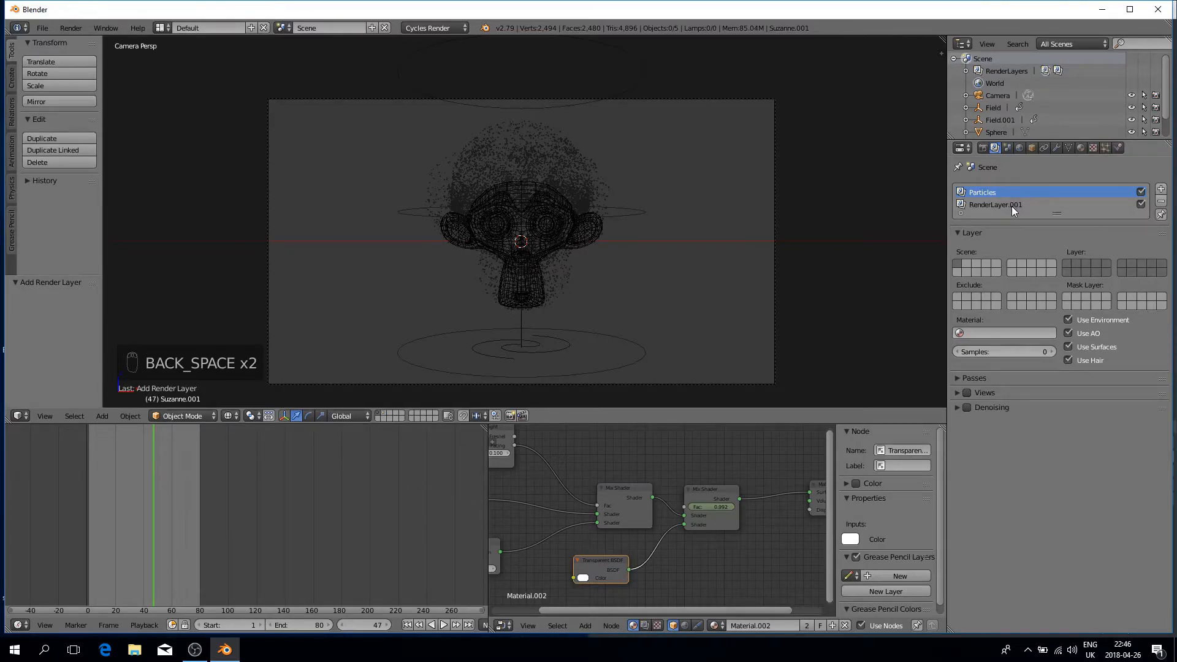
- Rename the second render layer Monkey
{"action": "double_click", "coordinate": [1015, 205]}
{"action": "type", "text": "Mon"}
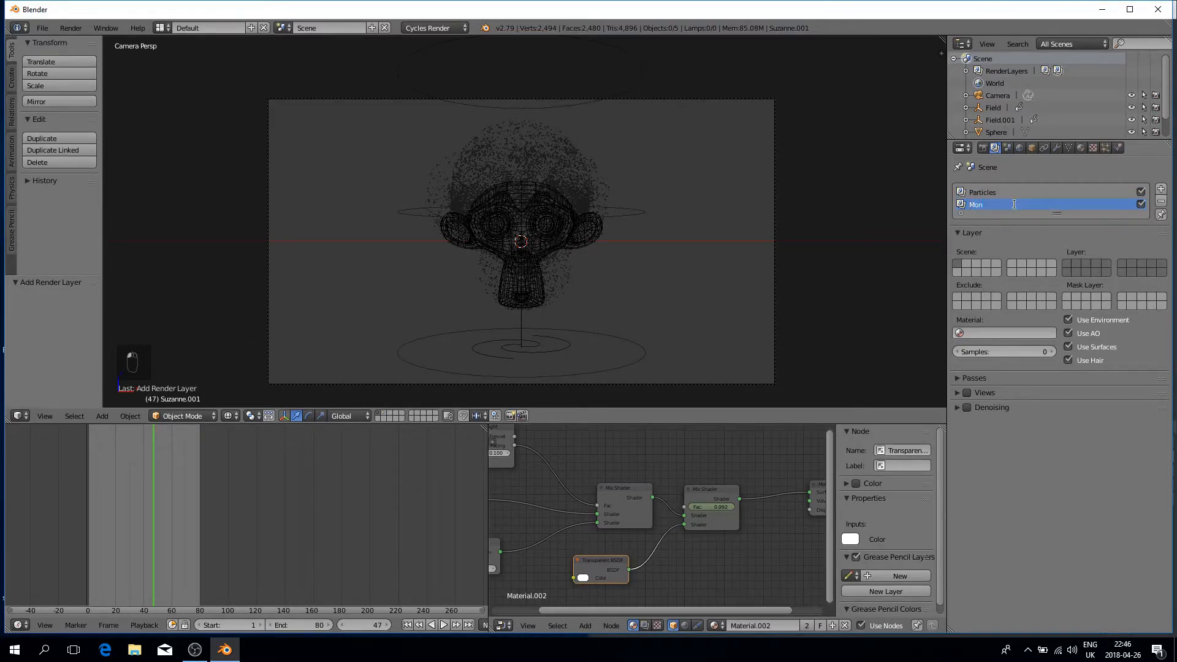
{"action": "key", "text": "BackSpace"}
{"action": "key", "text": "BackSpace"}
{"action": "type", "text": "key"}
- Limit the Particles render layer to layer 1 and the Monkey render layer to layer 2
{"action": "left_click", "coordinate": [1009, 192]}
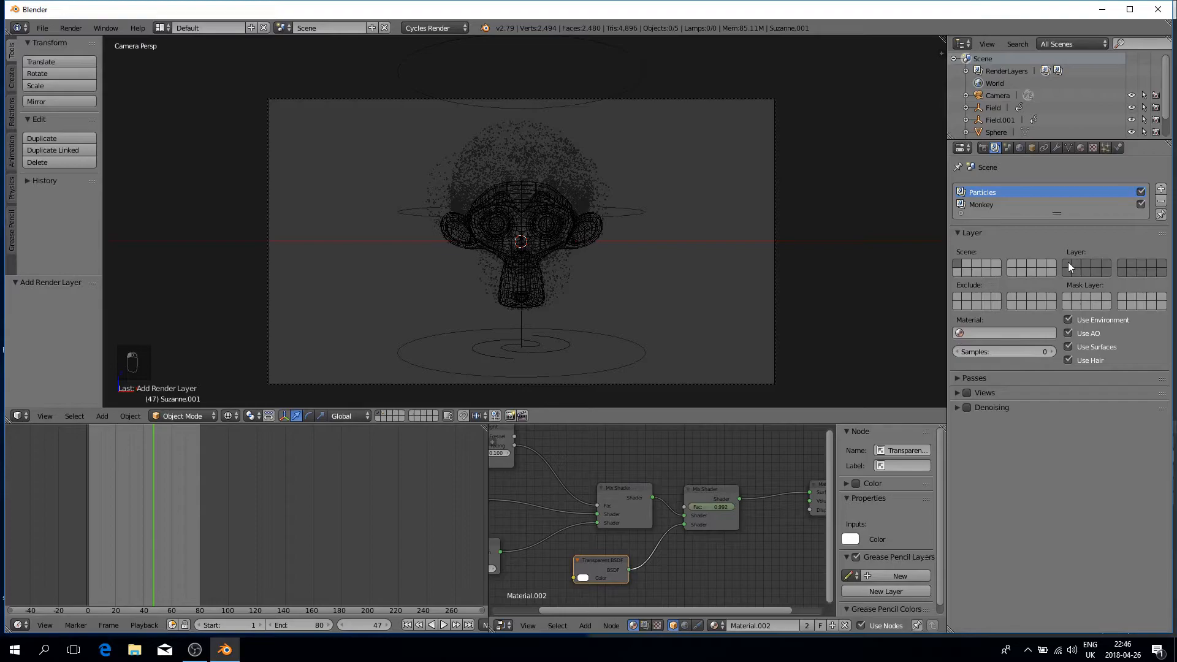
{"action": "left_click", "coordinate": [994, 208]}
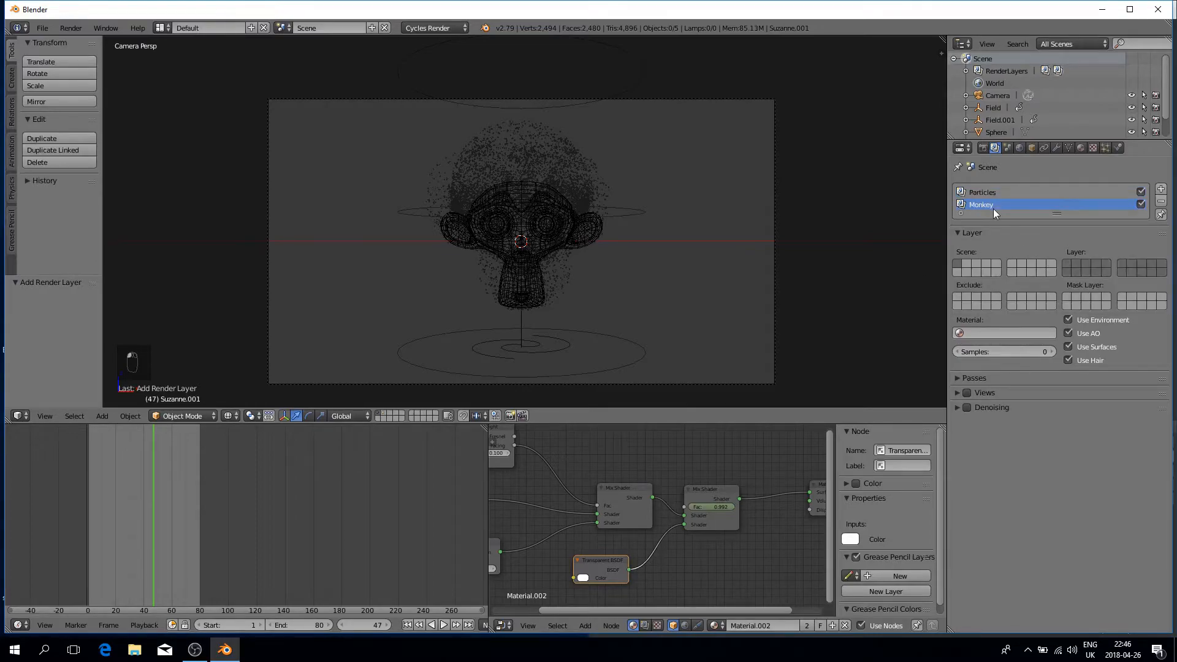
{"action": "left_click", "coordinate": [1078, 264]}
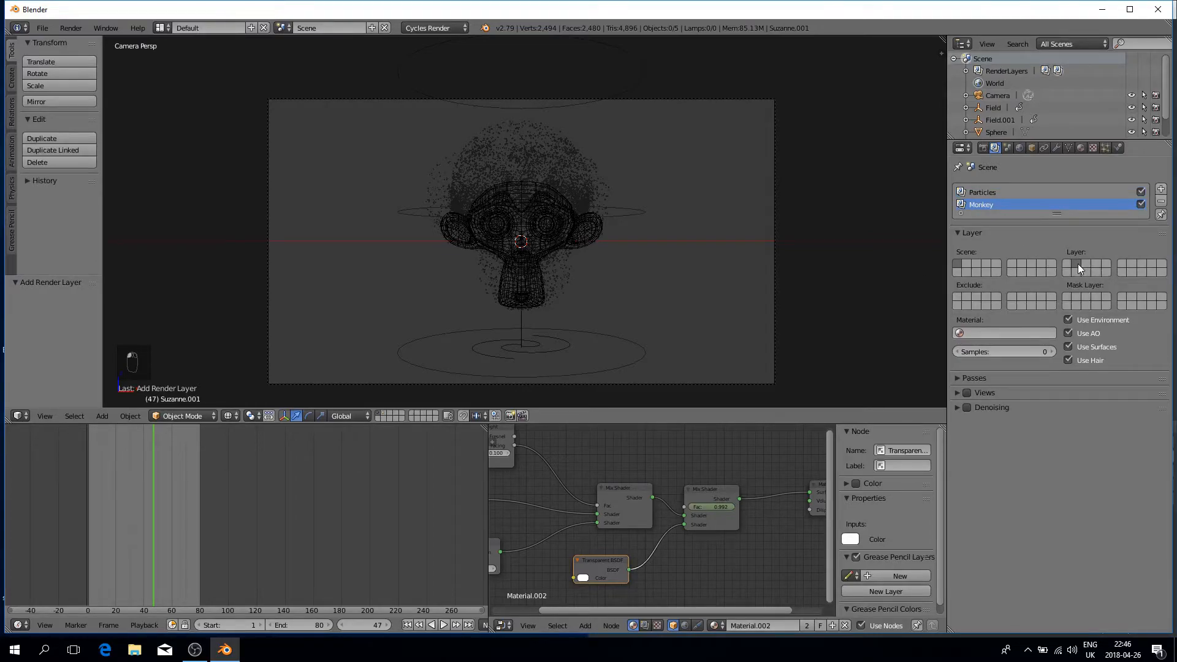
- Turn off Use Environment for the Particles render layer and check the particles in rendered shading
{"action": "left_click", "coordinate": [984, 192]}
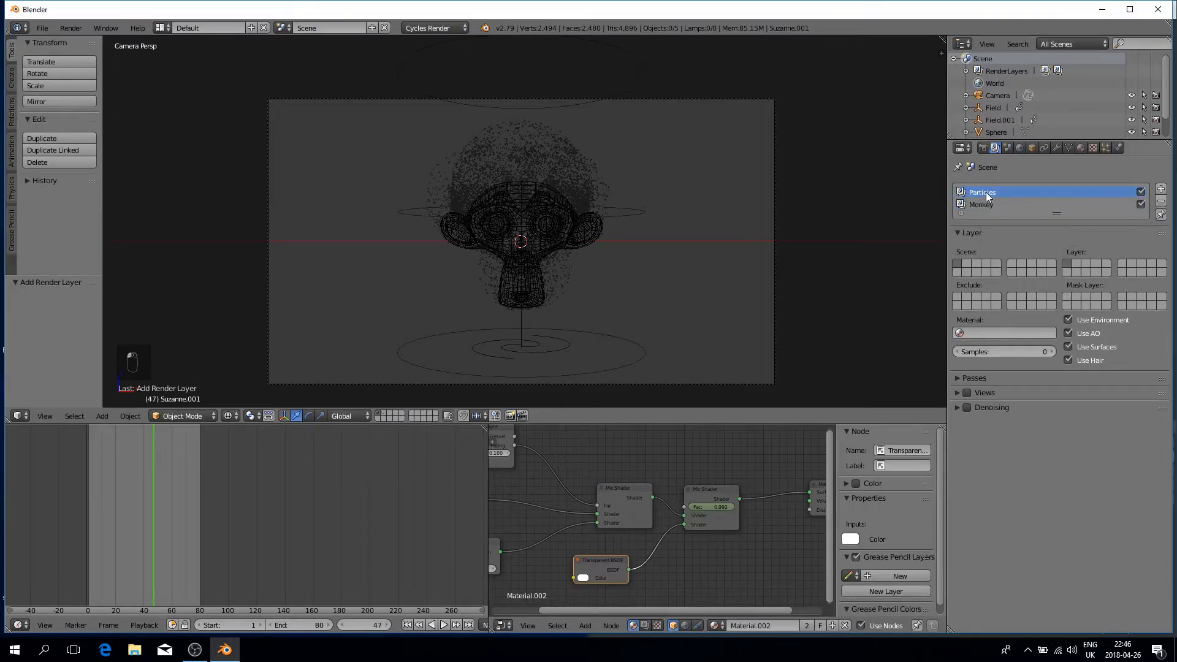
{"action": "left_click", "coordinate": [1069, 319]}
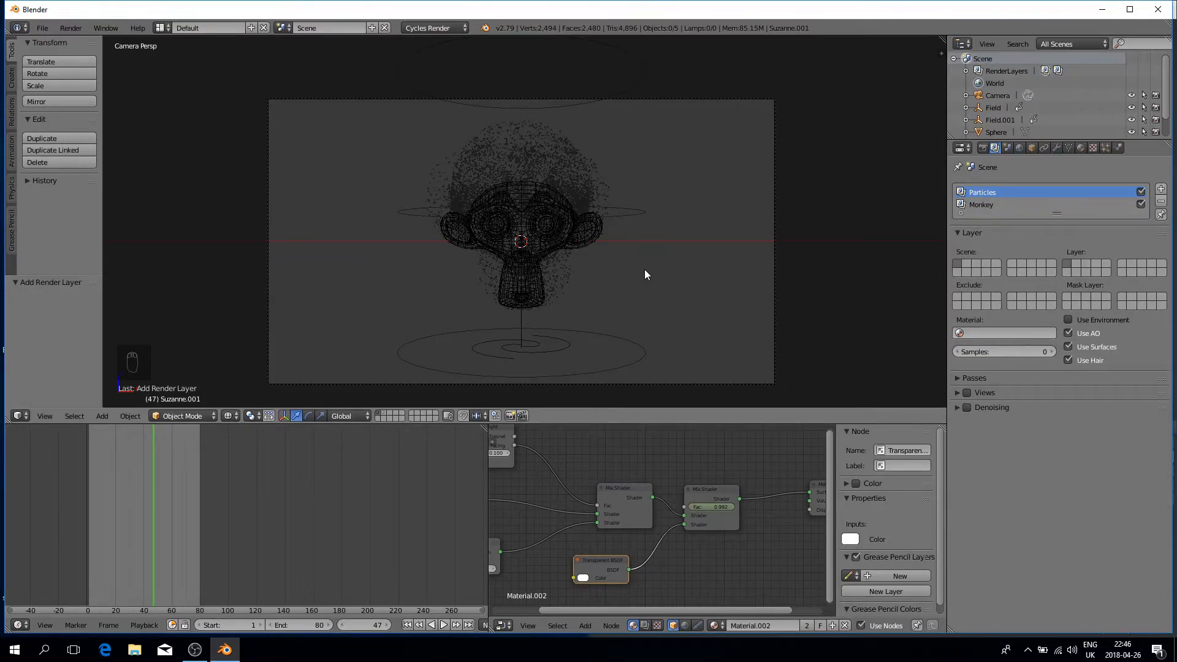
{"action": "key", "text": "z"}
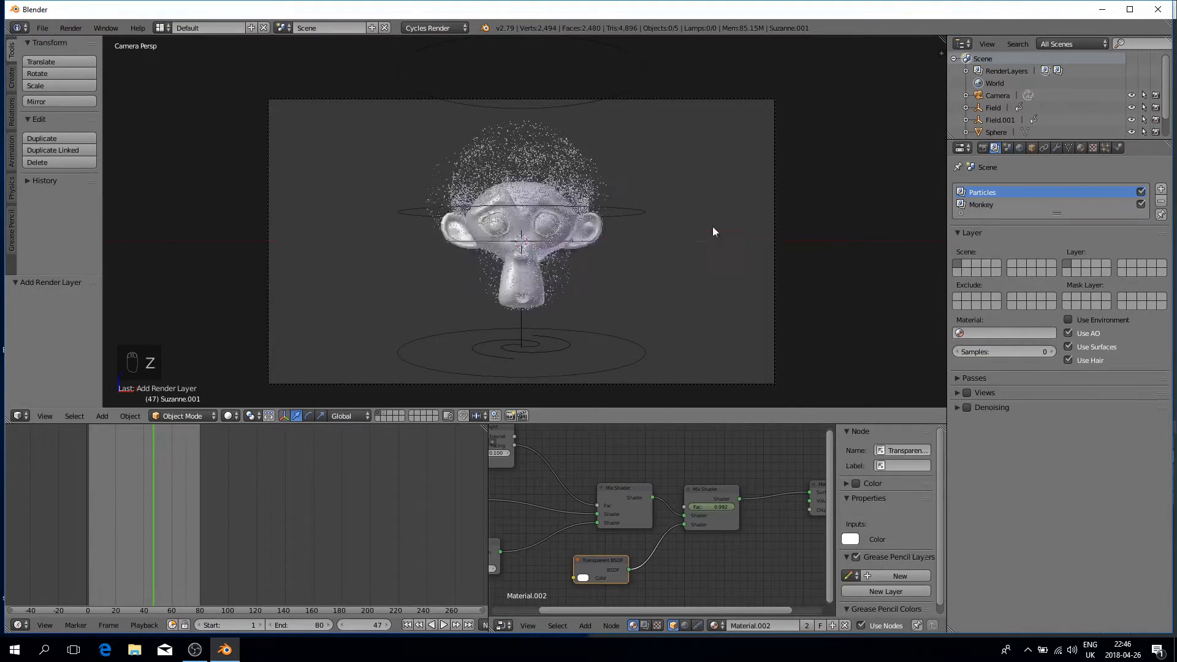
{"action": "key", "text": "shift+z"}
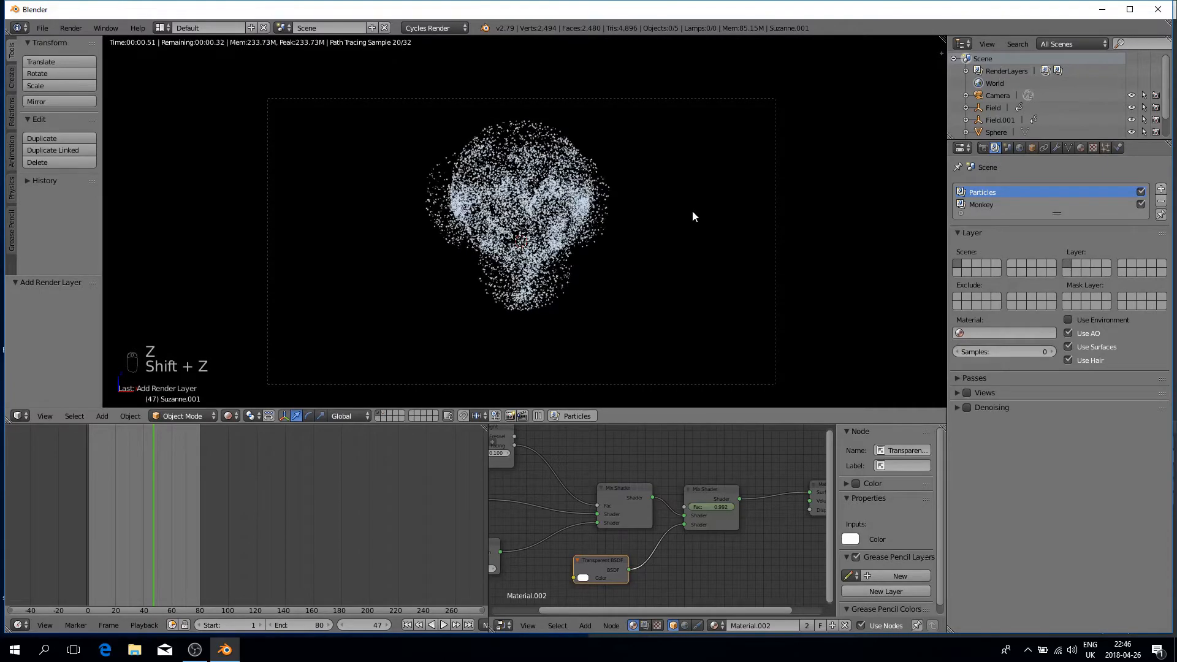
{"action": "key", "text": "shift+z"}
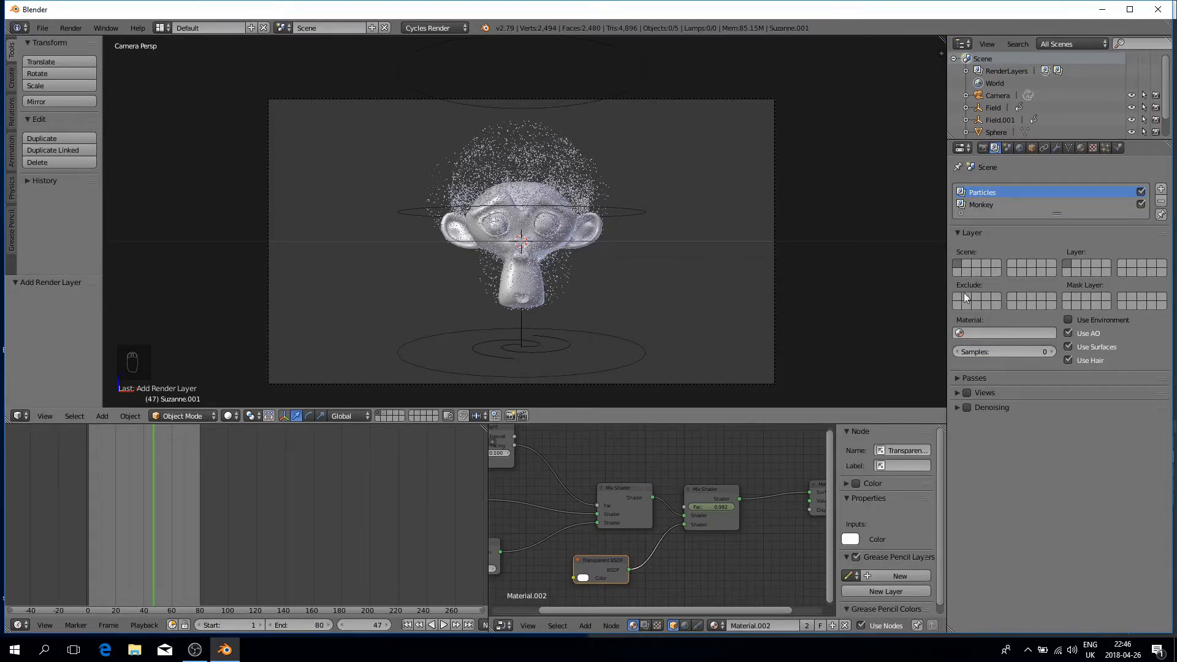
- Select the Monkey render layer, show only scene layer 2, and check the rendered monkey head at frames 47 and 29
{"action": "left_click", "coordinate": [995, 206]}
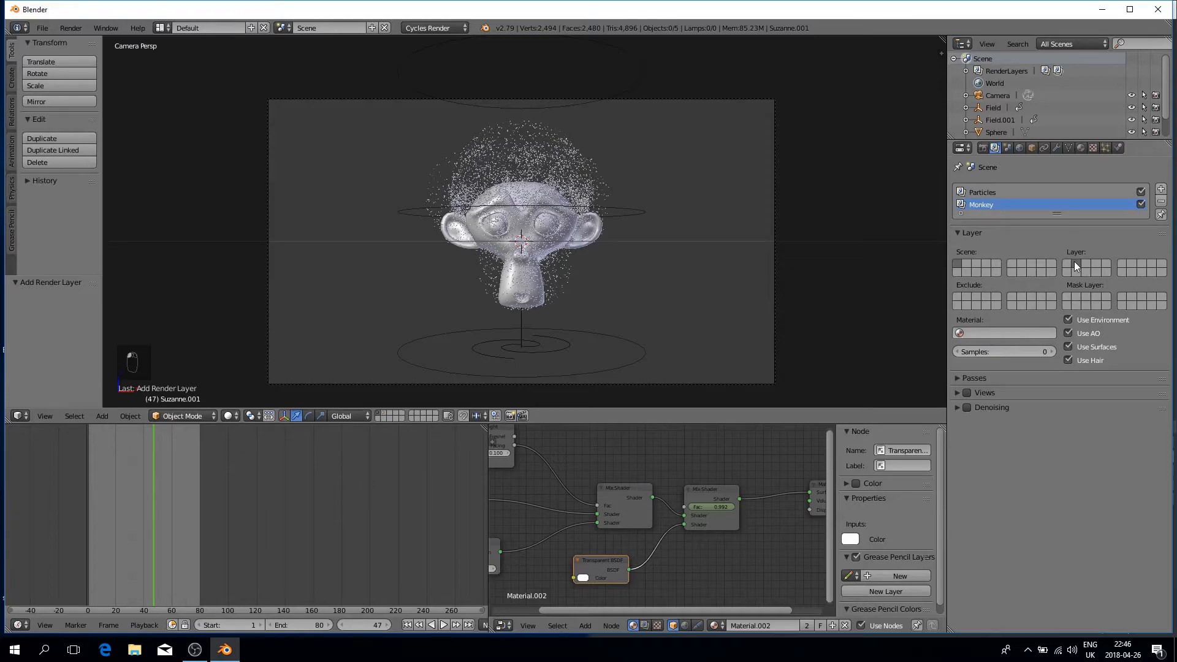
{"action": "left_click", "coordinate": [968, 264], "text": "shift"}
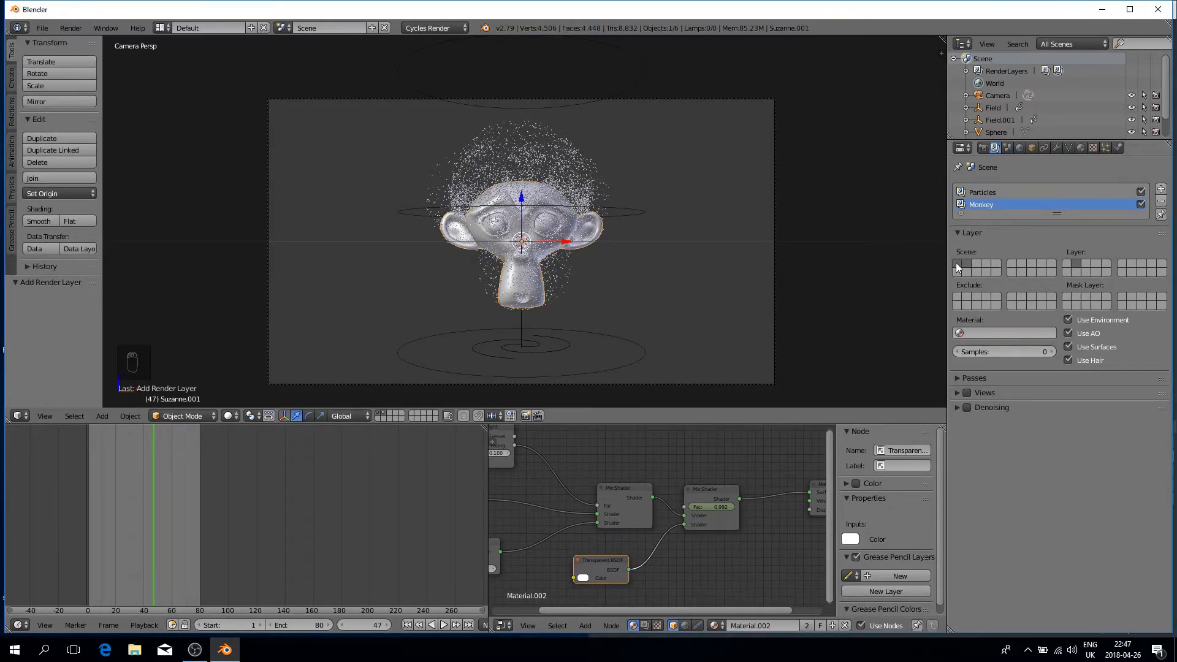
{"action": "left_click", "coordinate": [978, 264]}
{"action": "left_click", "coordinate": [967, 266]}
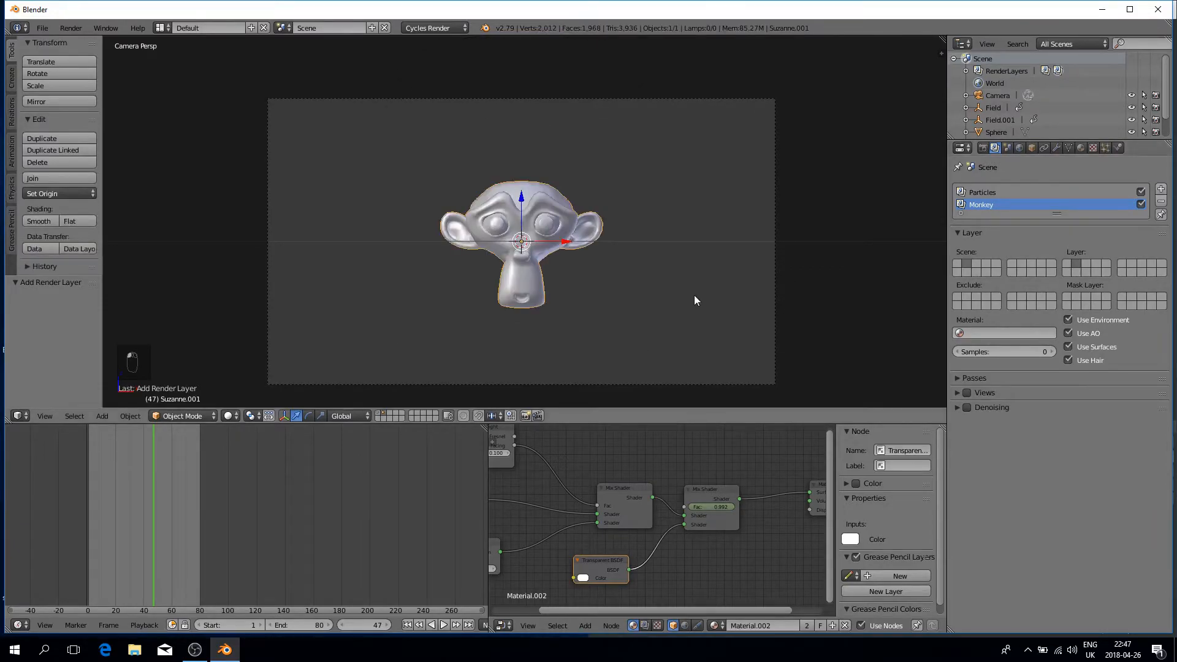
{"action": "key", "text": "shift+z"}
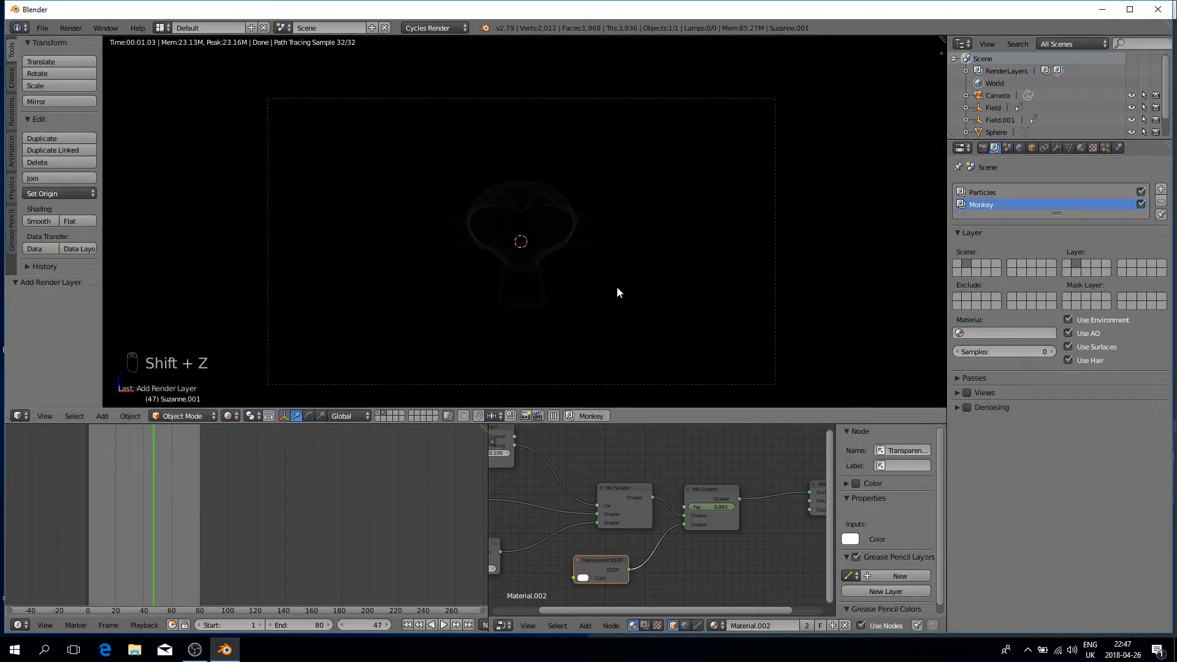
{"action": "key", "text": "shift+z"}
{"action": "left_click_drag", "start_coordinate": [108, 483], "coordinate": [129, 482]}
{"action": "key", "text": "shift+z"}
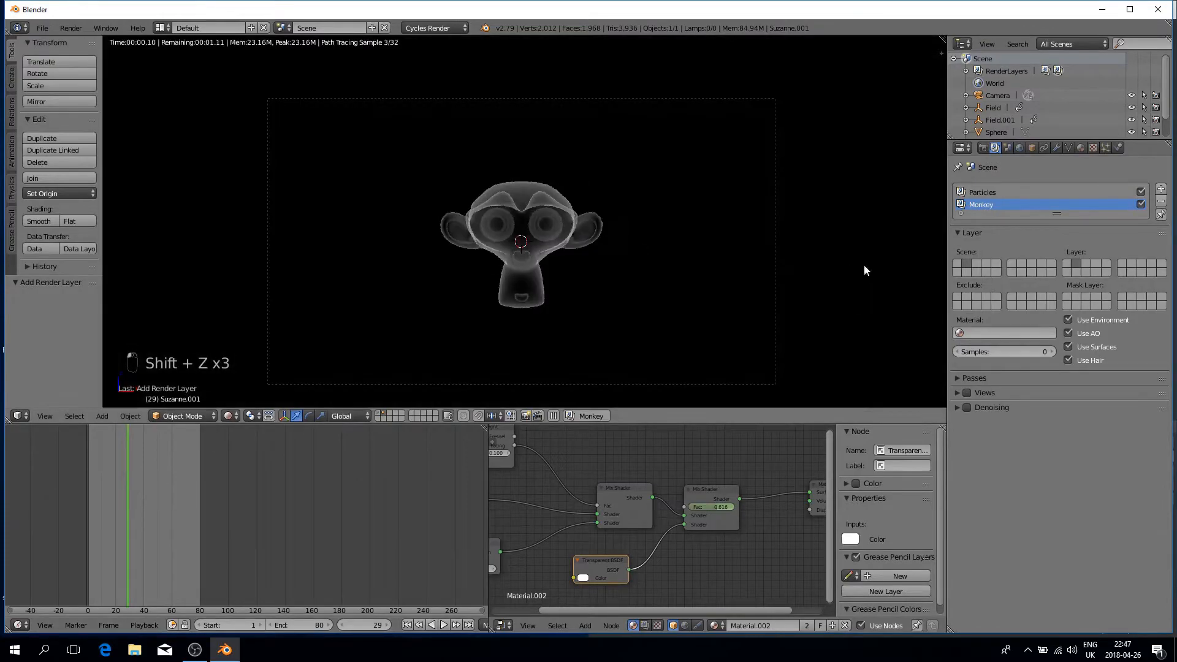
{"action": "key", "text": "shift+z"}
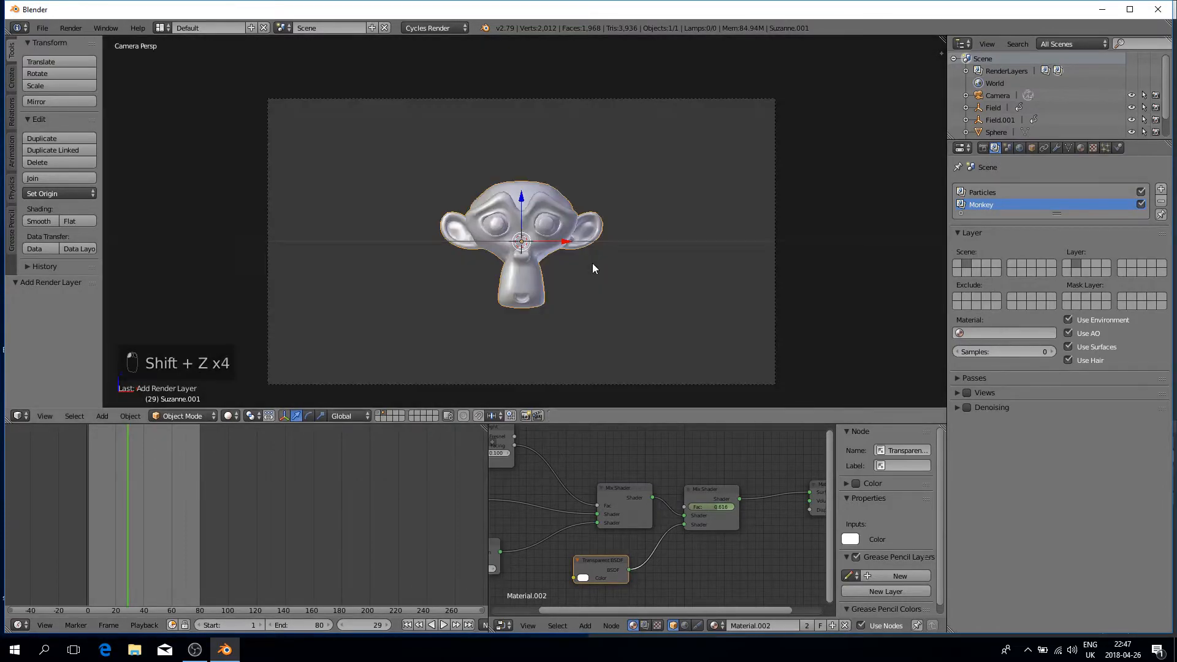
- Show scene layers 1 and 2 together and check the combined rendered view at frames 29, 35 and 23
{"action": "left_click", "coordinate": [958, 264], "text": "shift"}
{"action": "key", "text": "shift+z"}
{"action": "key", "text": "shift+z"}
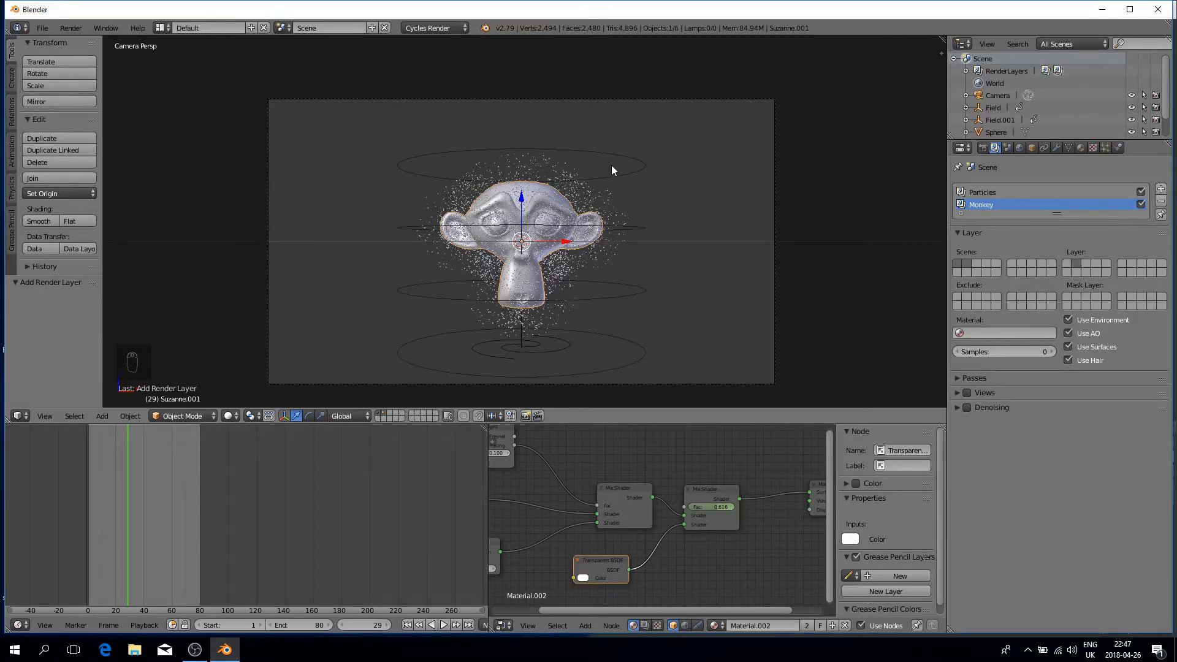
{"action": "key", "text": "shift+z"}
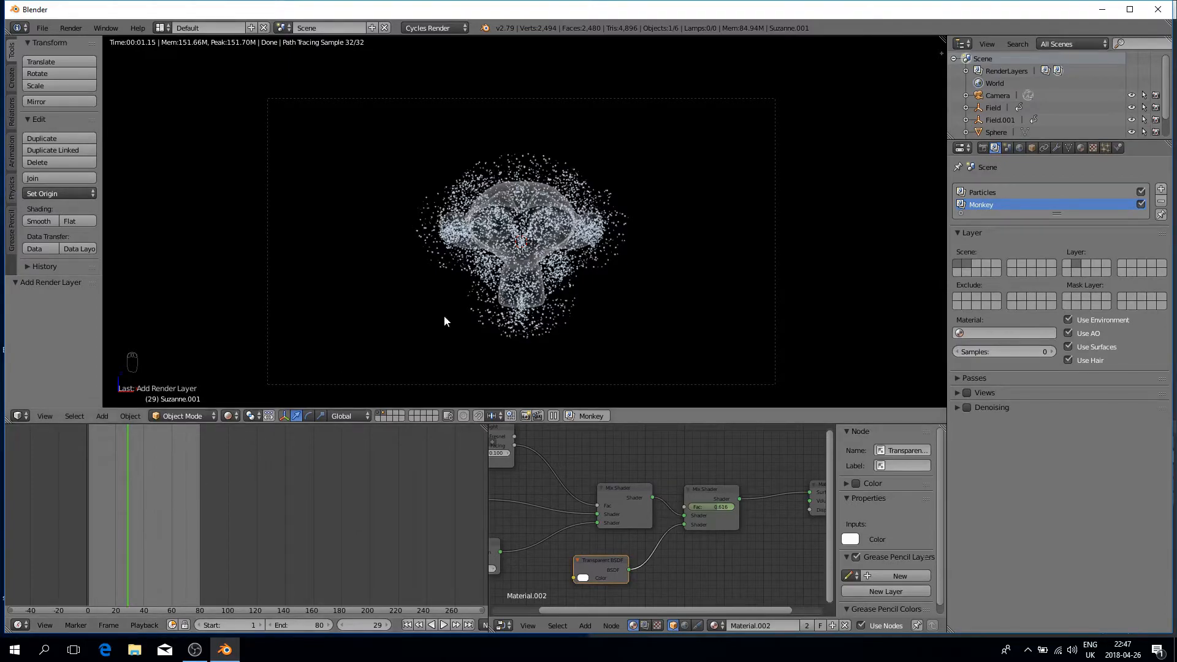
{"action": "key", "text": "z"}
{"action": "left_click_drag", "start_coordinate": [121, 531], "coordinate": [136, 536]}
{"action": "key", "text": "shift+z"}
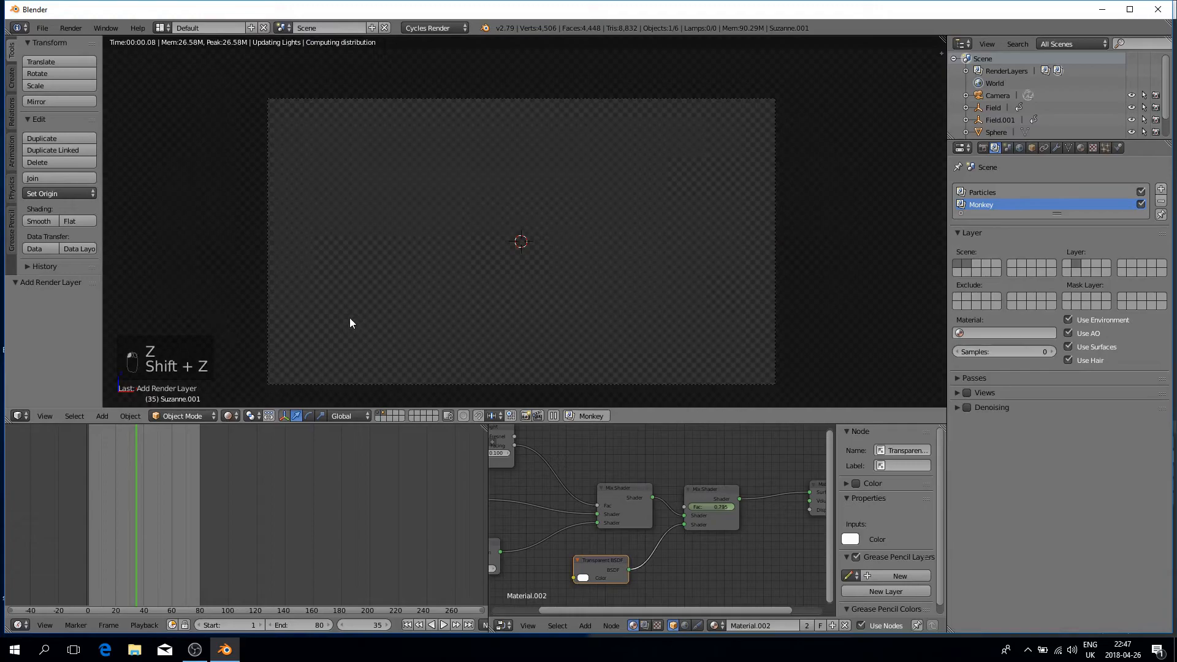
{"action": "left_click_drag", "start_coordinate": [144, 491], "coordinate": [119, 503]}
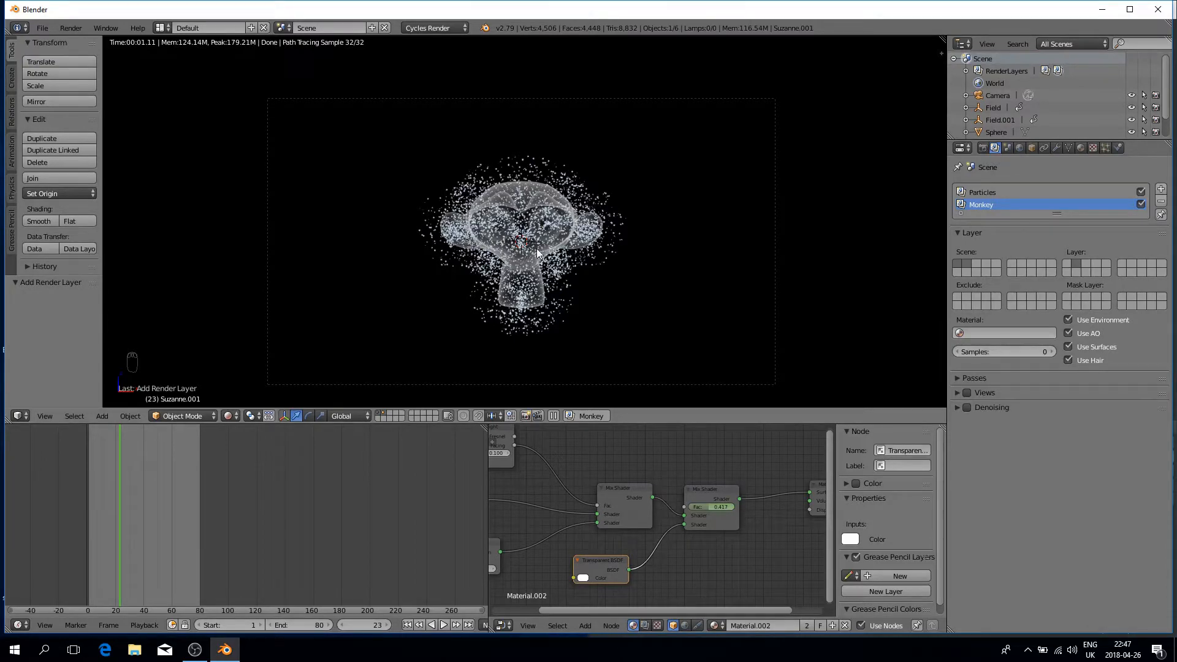
- Render a still image of frame 23 from the render settings
{"action": "left_click", "coordinate": [984, 147]}
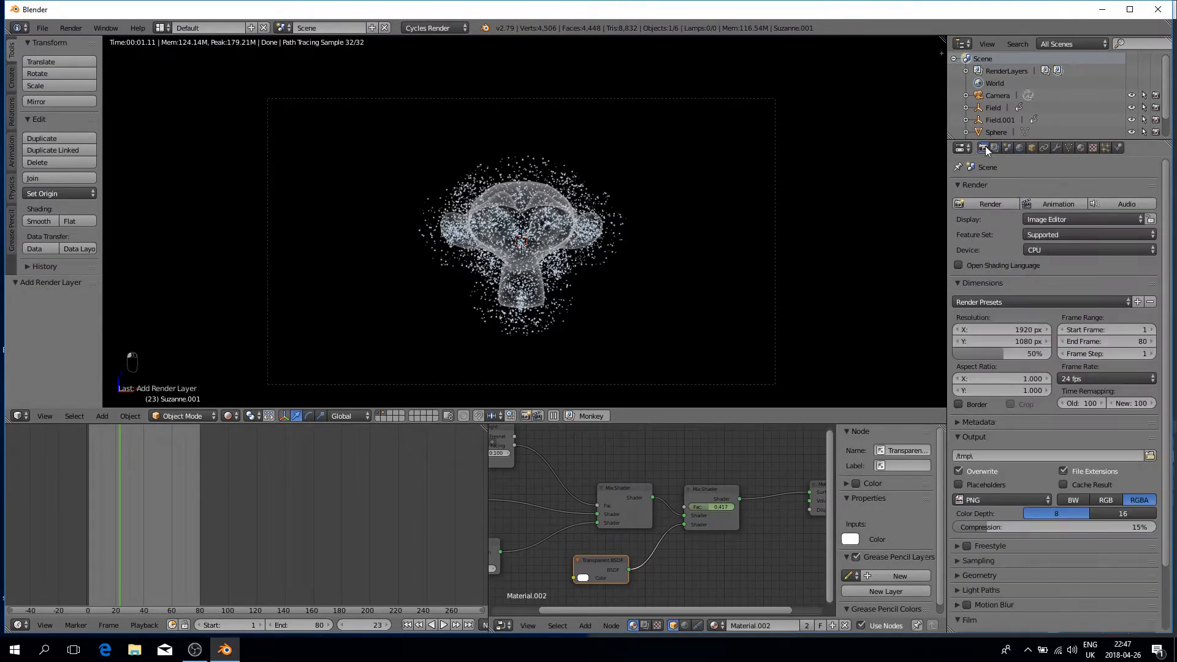
{"action": "left_click", "coordinate": [989, 202]}
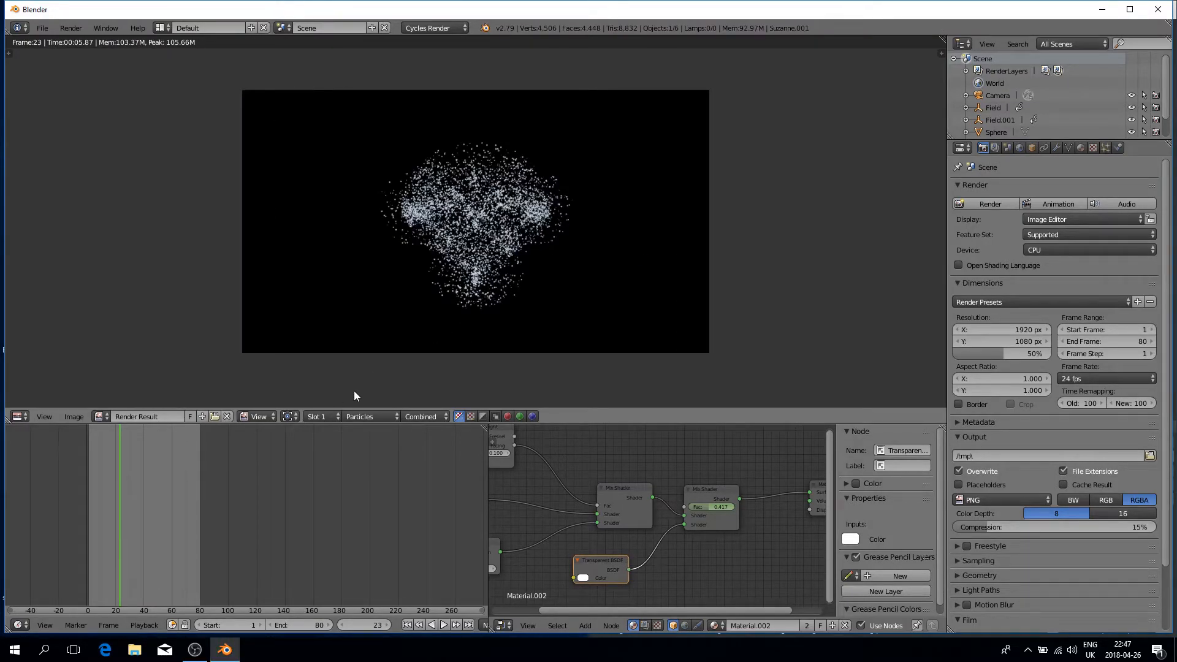
- In the Compositing layout, enable Use Nodes and Backdrop, and move the Render Layers and Composite nodes far apart
{"action": "left_click", "coordinate": [161, 27]}
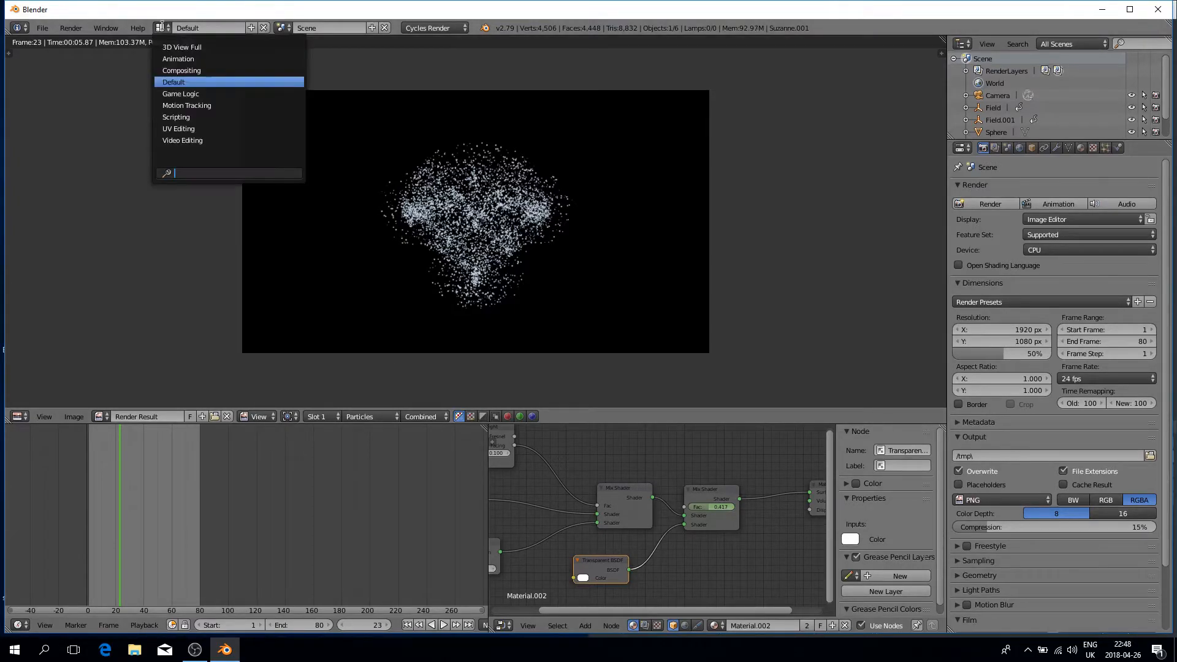
{"action": "left_click", "coordinate": [178, 69]}
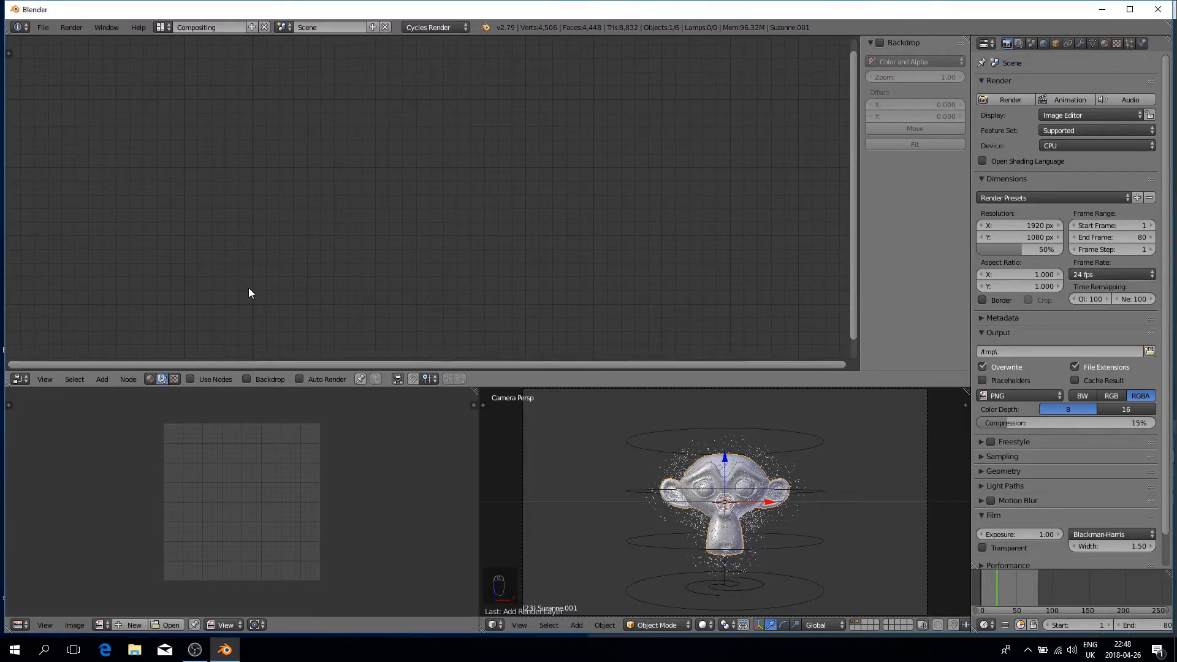
{"action": "left_click", "coordinate": [187, 381]}
{"action": "left_click", "coordinate": [249, 379]}
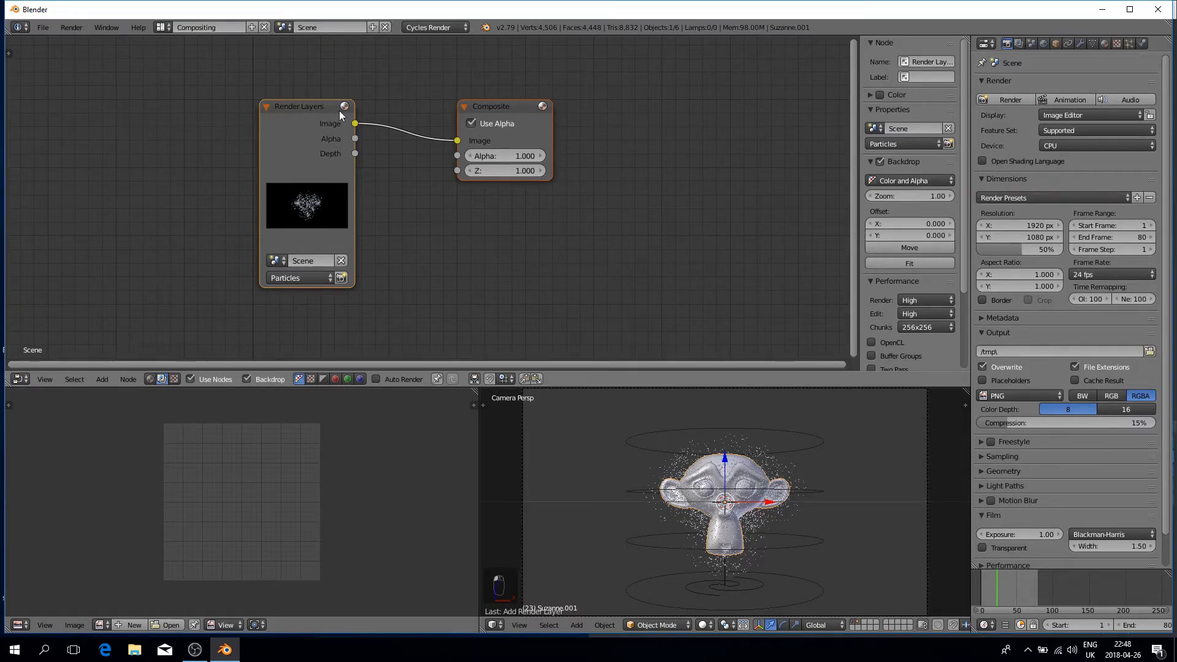
{"action": "left_click_drag", "start_coordinate": [319, 106], "coordinate": [138, 94]}
{"action": "left_click_drag", "start_coordinate": [475, 103], "coordinate": [678, 112]}
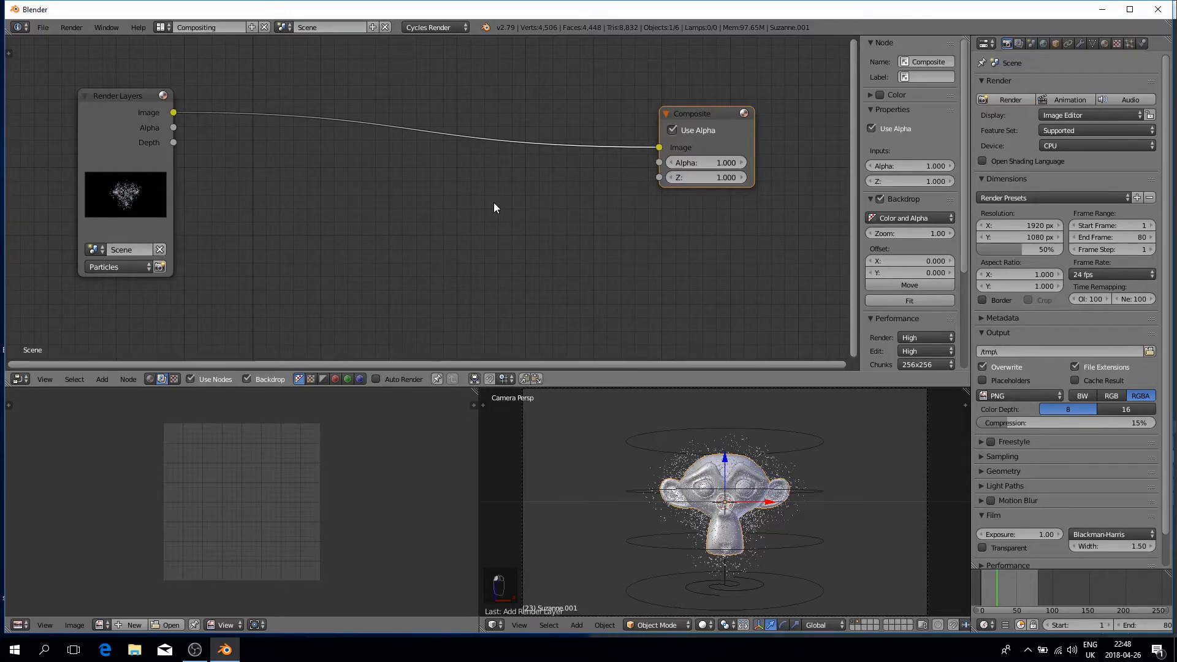
- Spread the Render Layers and Composite nodes further apart, add a Viewer node below Composite, and feed it the Render Layers image
{"action": "left_click_drag", "start_coordinate": [680, 114], "coordinate": [738, 97]}
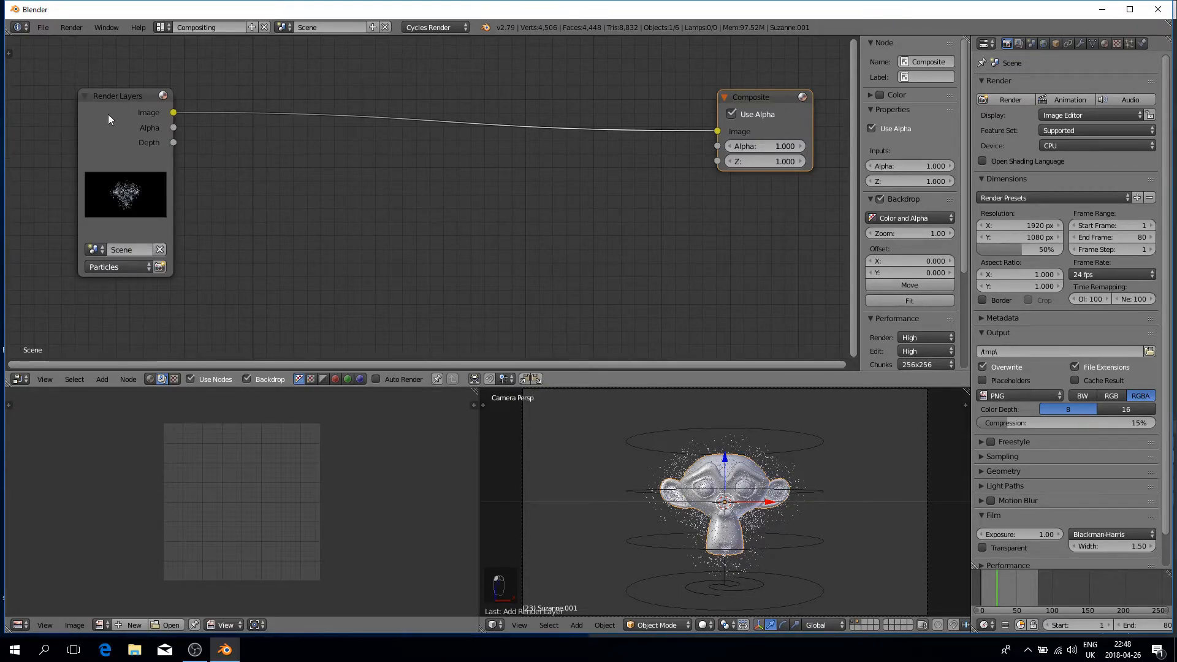
{"action": "left_click_drag", "start_coordinate": [114, 95], "coordinate": [54, 93]}
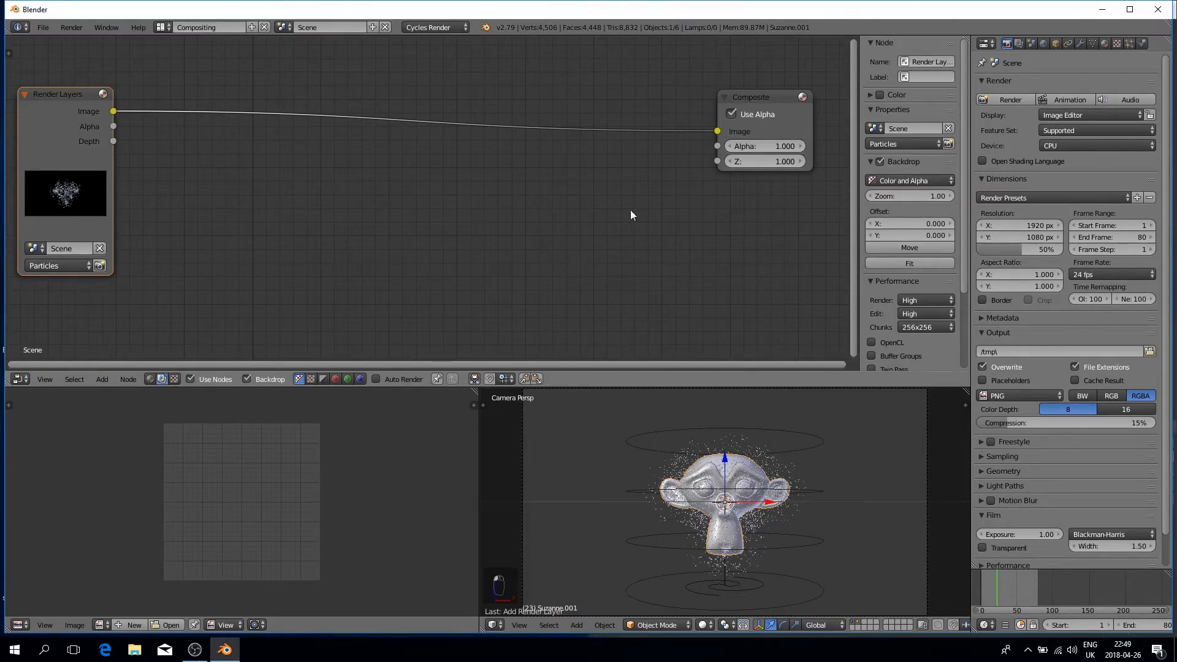
{"action": "key", "text": "shift+a"}
{"action": "mouse_move", "coordinate": [593, 207]}
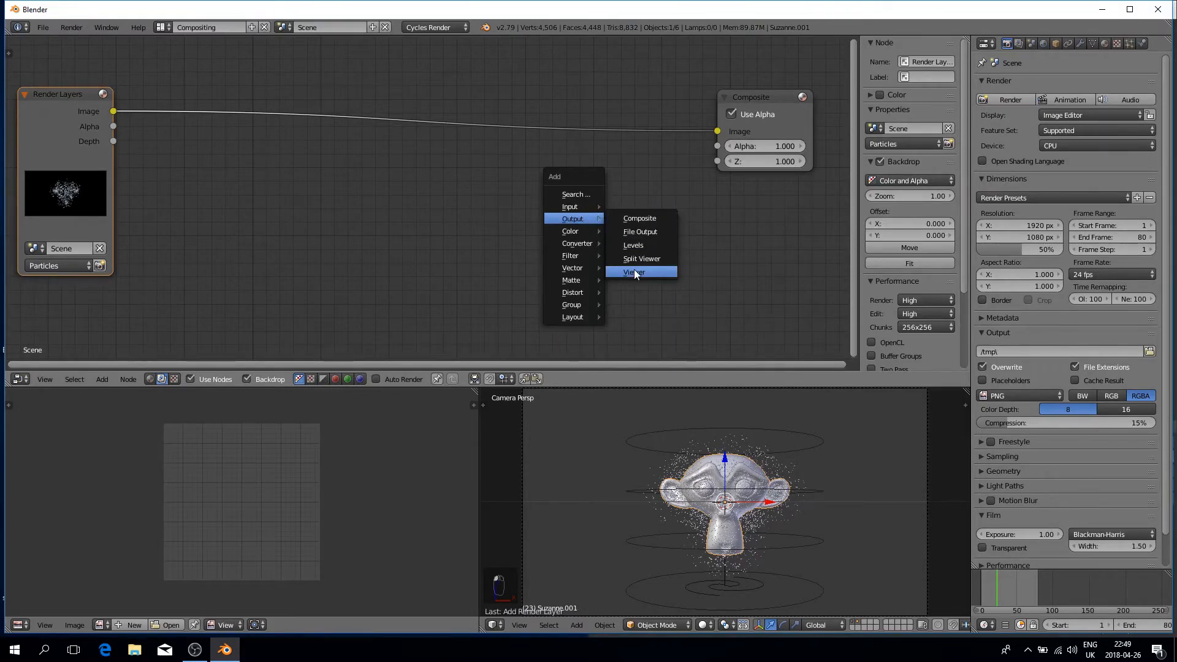
{"action": "left_click", "coordinate": [637, 273]}
{"action": "left_click", "coordinate": [732, 206]}
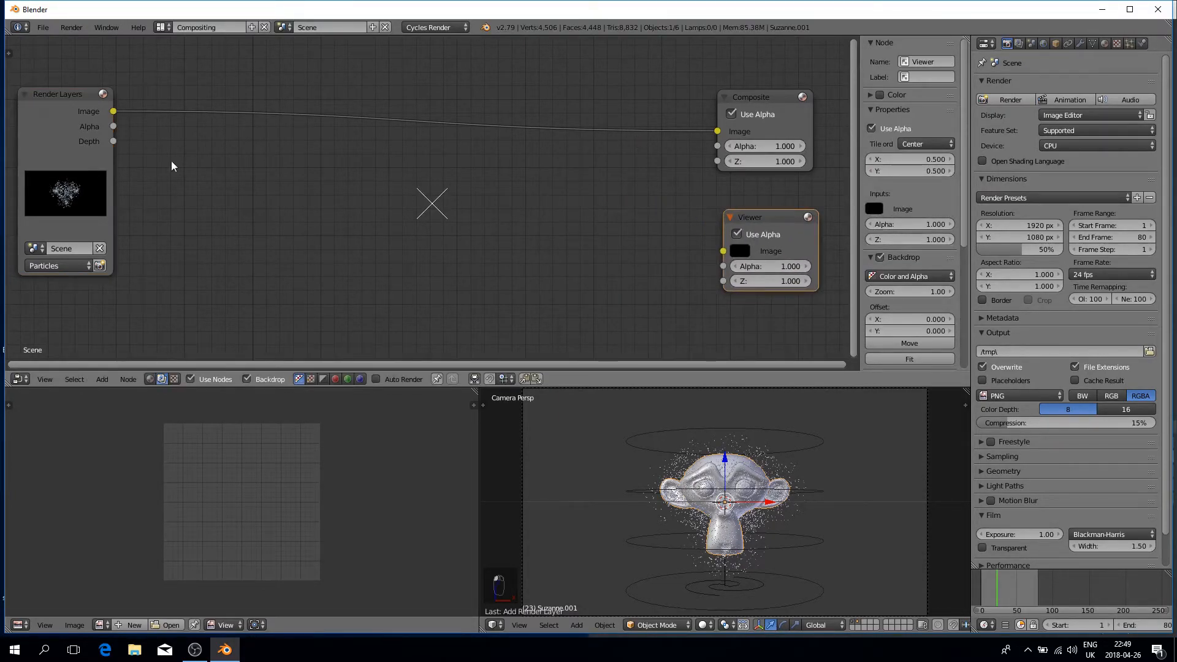
{"action": "left_click_drag", "start_coordinate": [113, 111], "coordinate": [725, 250]}
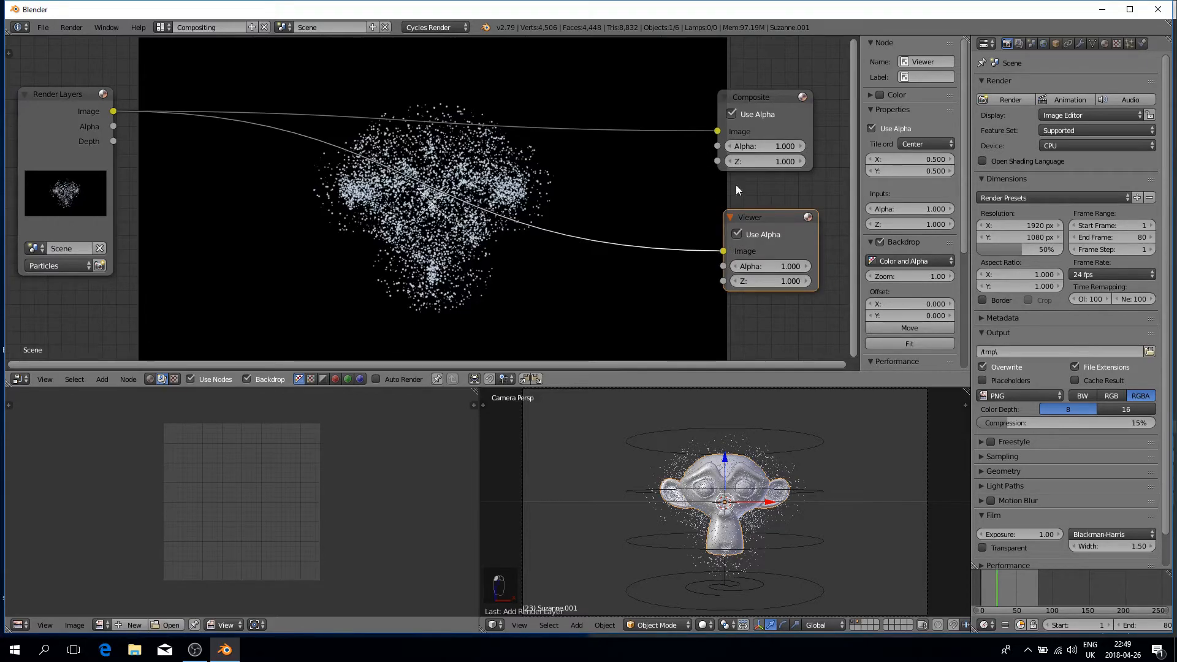
- Replace the direct Composite link with a reroute on the Viewer link that feeds both output nodes, placed between them
{"action": "left_click_drag", "start_coordinate": [717, 132], "coordinate": [653, 149]}
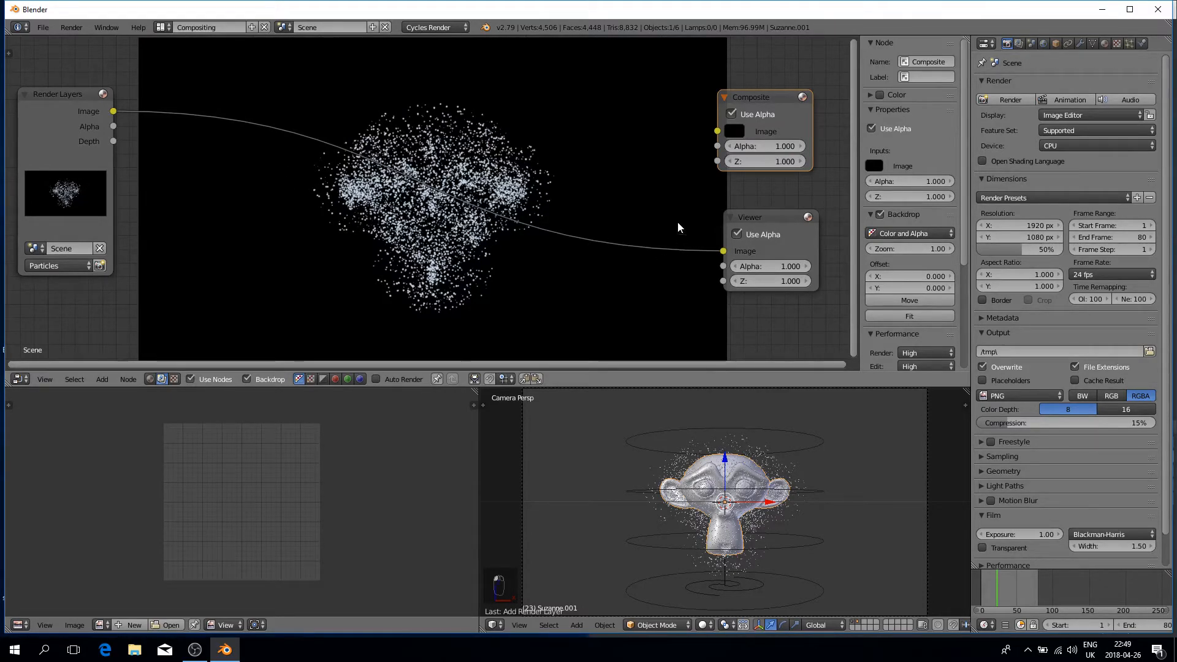
{"action": "right_click_drag", "start_coordinate": [678, 209], "coordinate": [678, 286], "text": "shift"}
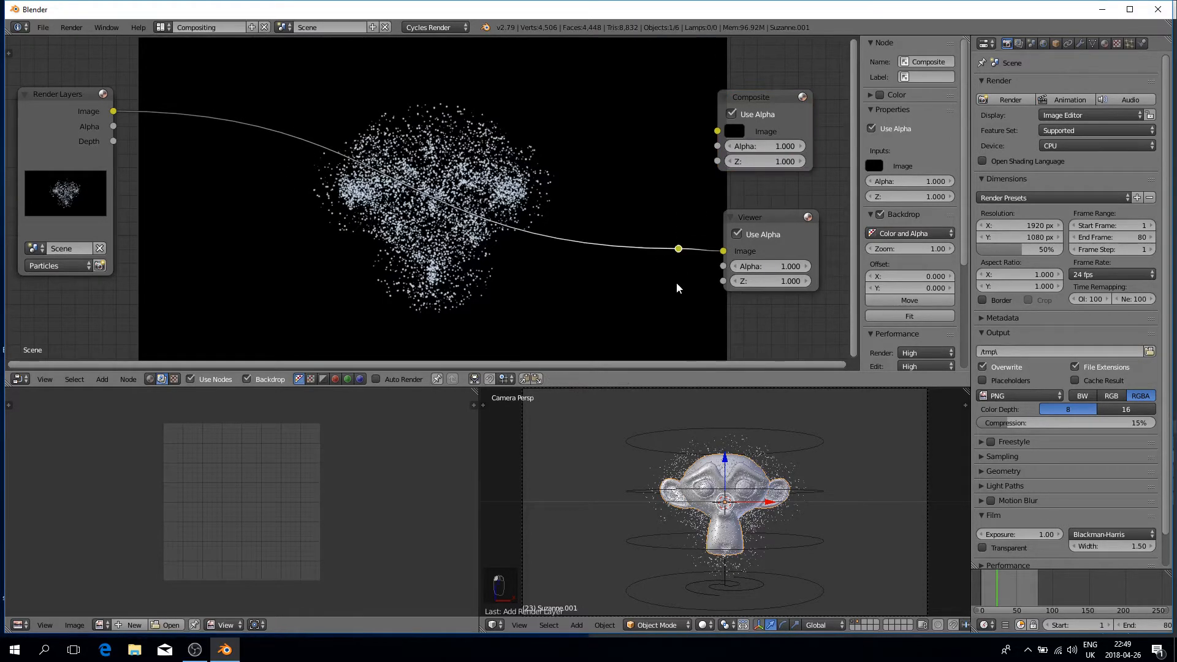
{"action": "left_click_drag", "start_coordinate": [679, 249], "coordinate": [718, 132]}
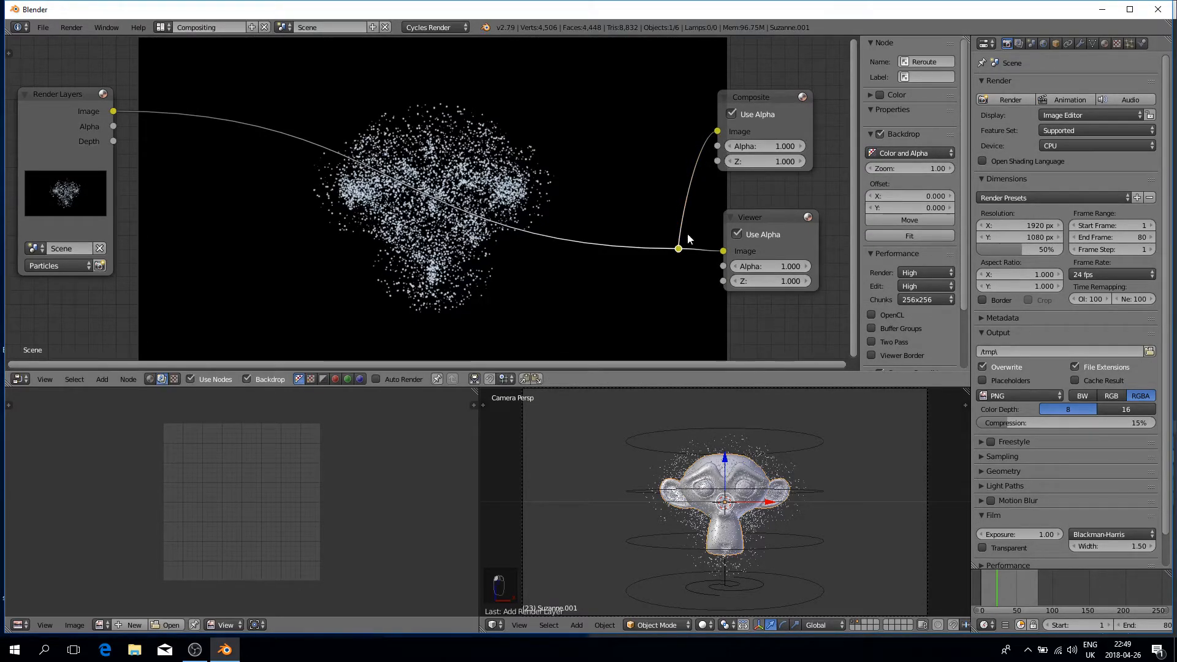
{"action": "left_click_drag", "start_coordinate": [678, 248], "coordinate": [701, 191]}
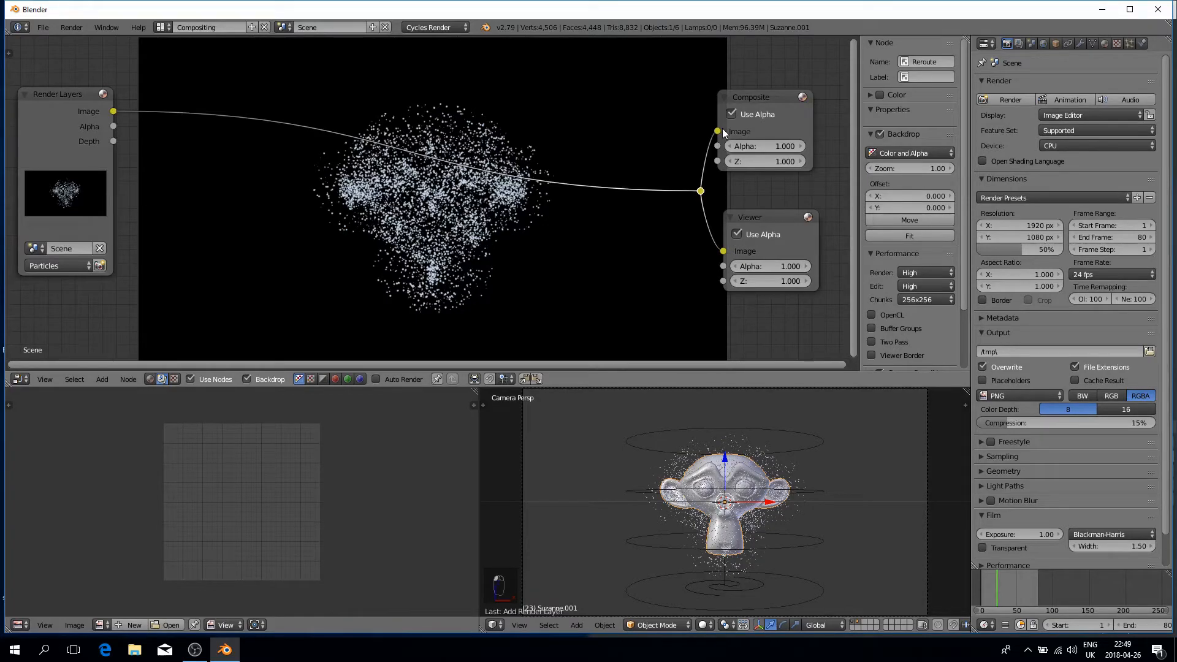
- Reposition the Render Layers node, place a duplicate of it directly below, and set the copy to the Monkey render layer
{"action": "scroll", "coordinate": [222, 152], "scroll_direction": "down", "scroll_amount": 1}
{"action": "scroll", "coordinate": [240, 177], "scroll_direction": "down", "scroll_amount": 1}
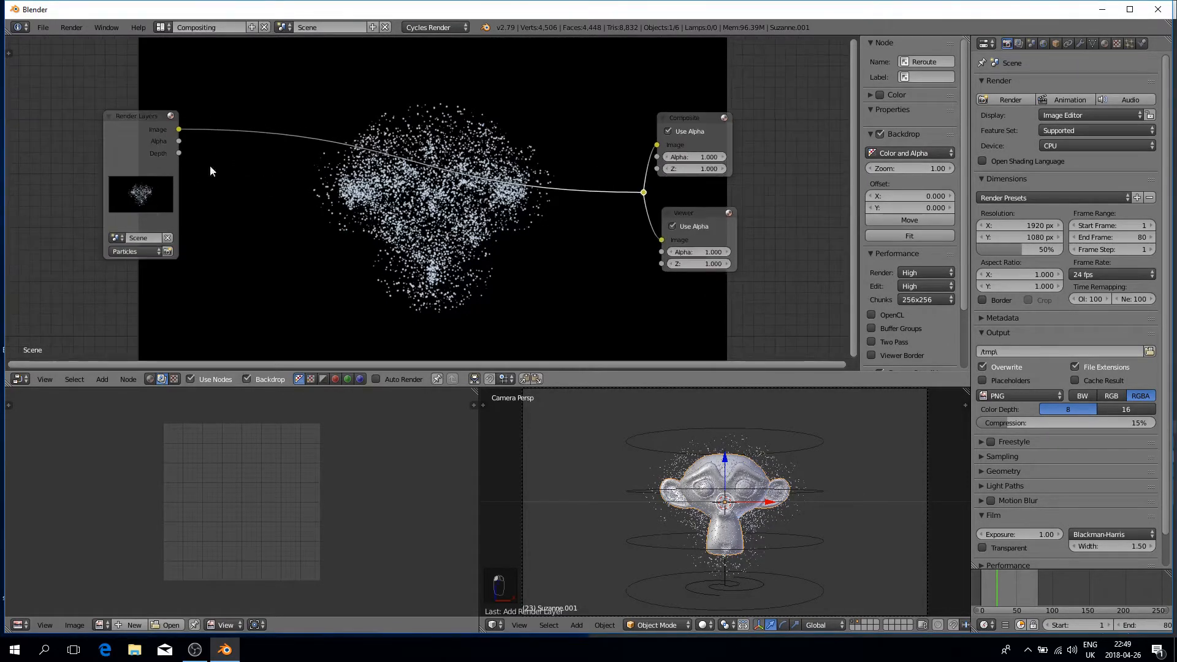
{"action": "left_click", "coordinate": [102, 108]}
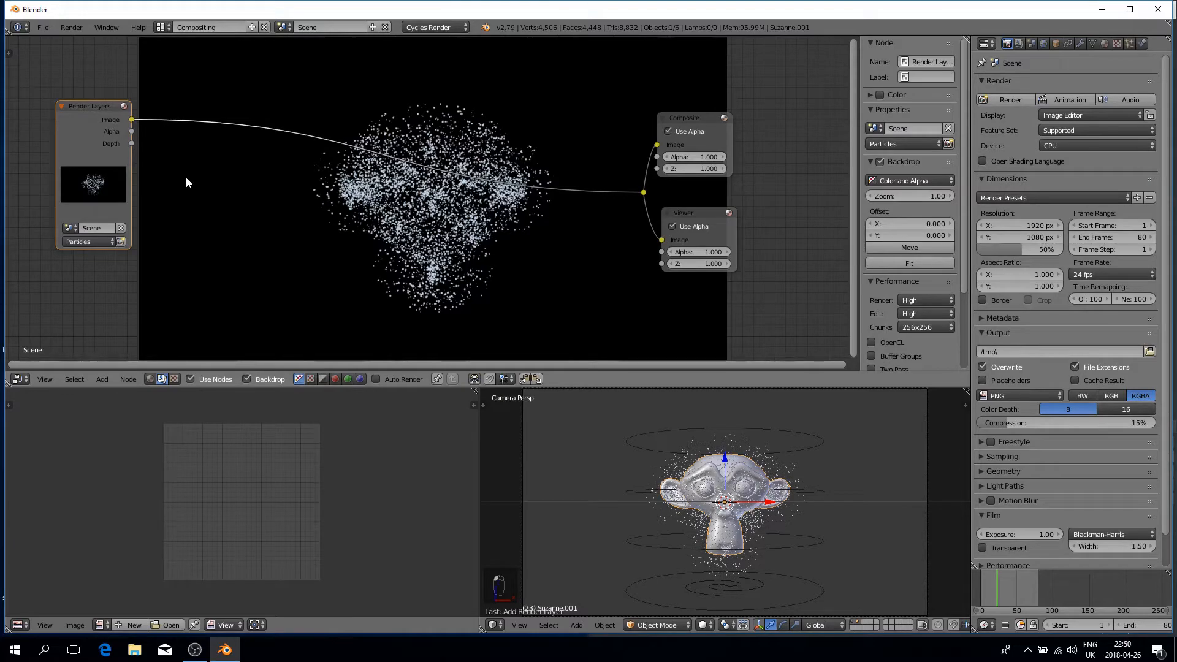
{"action": "scroll", "coordinate": [234, 217], "scroll_direction": "up", "scroll_amount": 1}
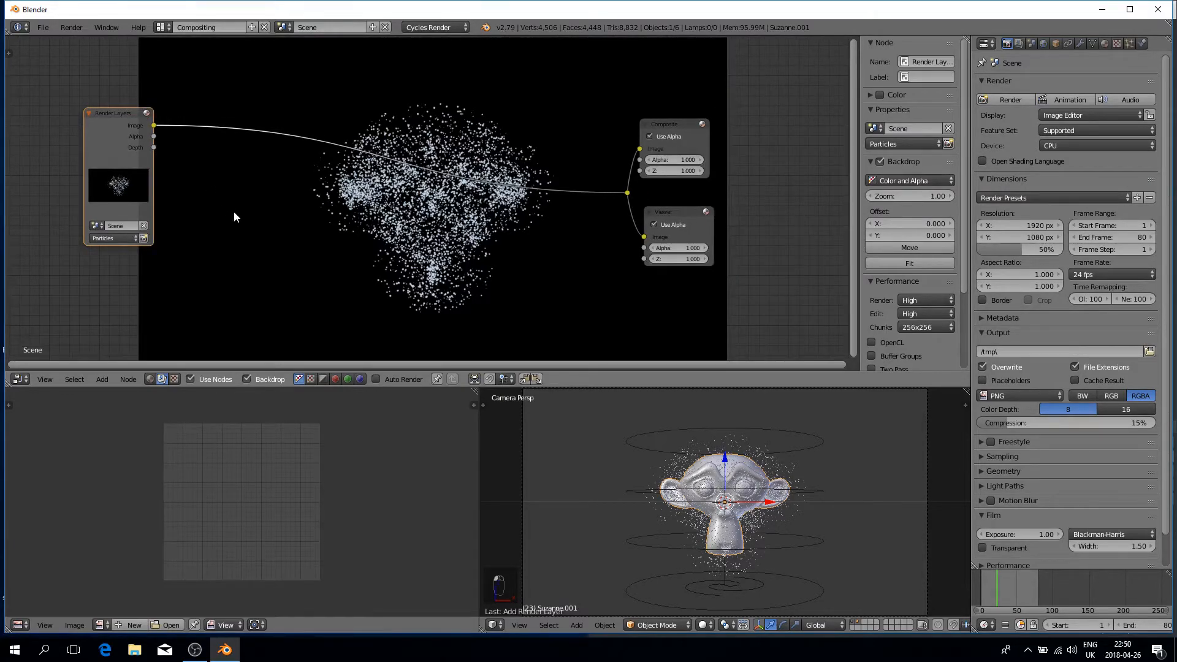
{"action": "scroll", "coordinate": [235, 212], "scroll_direction": "down", "scroll_amount": 1}
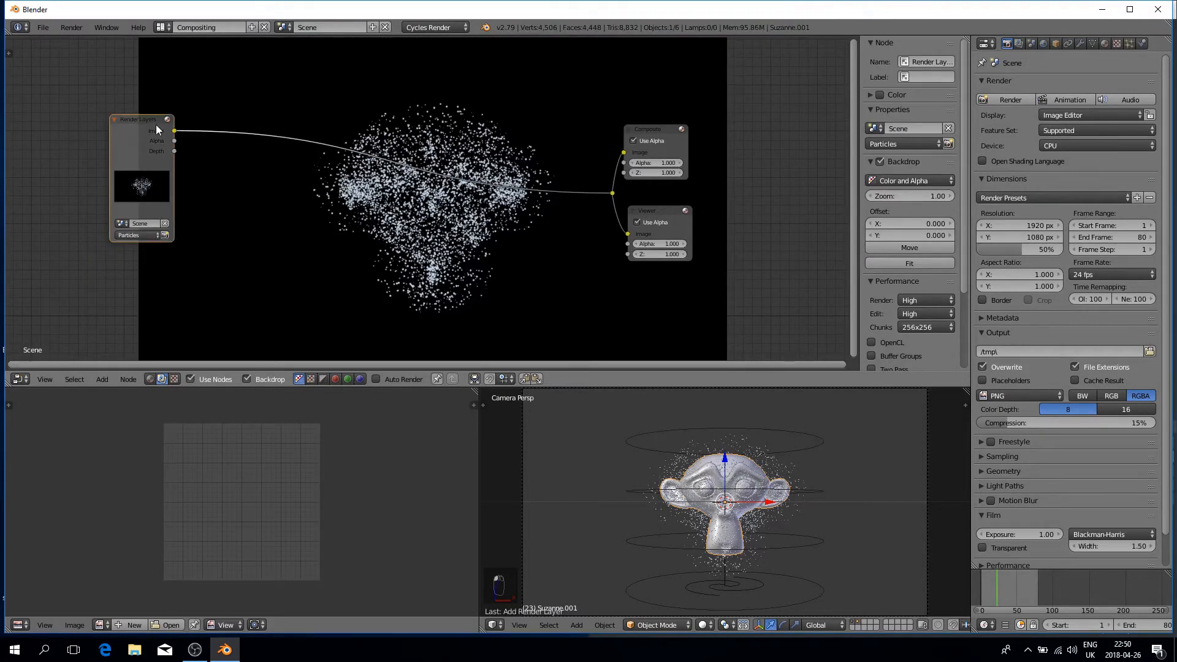
{"action": "key", "text": "shift+d"}
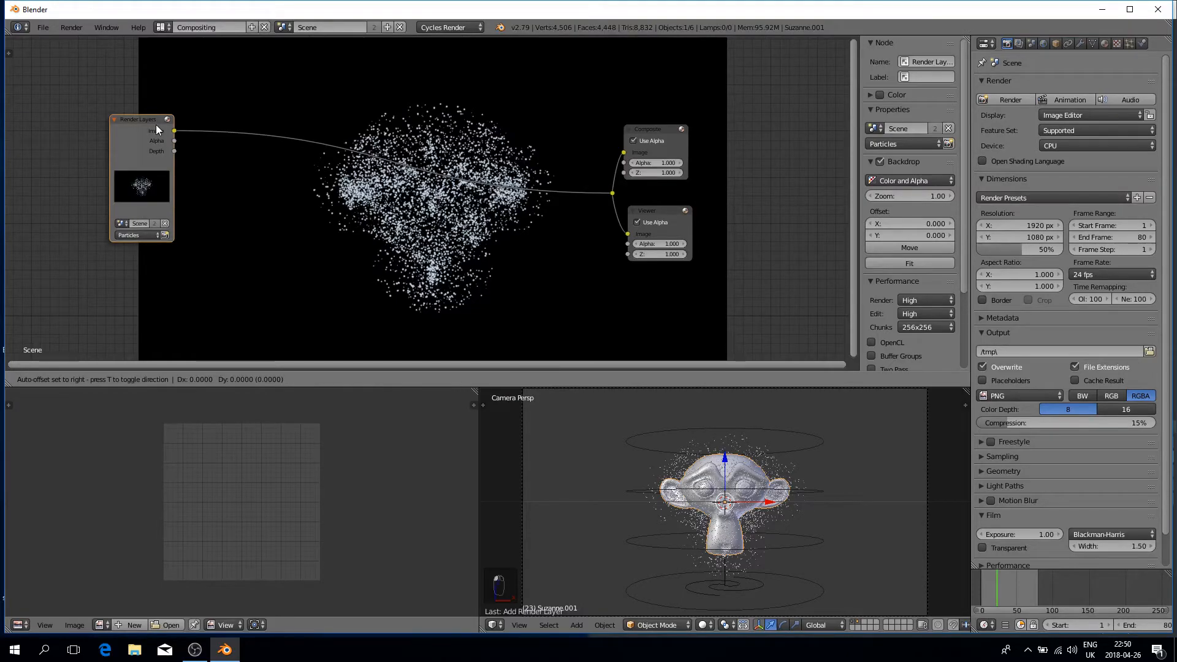
{"action": "left_click", "coordinate": [156, 271]}
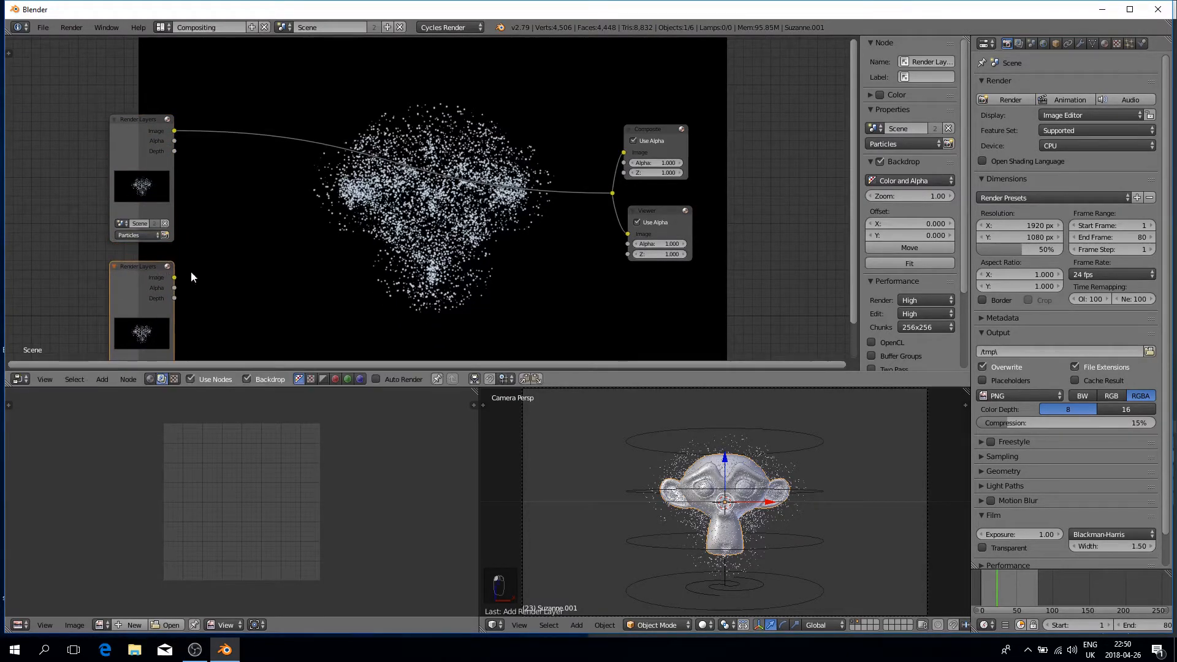
{"action": "key", "text": "Home"}
{"action": "left_click", "coordinate": [160, 325]}
{"action": "left_click", "coordinate": [162, 307]}
{"action": "middle_click_drag", "start_coordinate": [334, 198], "coordinate": [282, 228]}
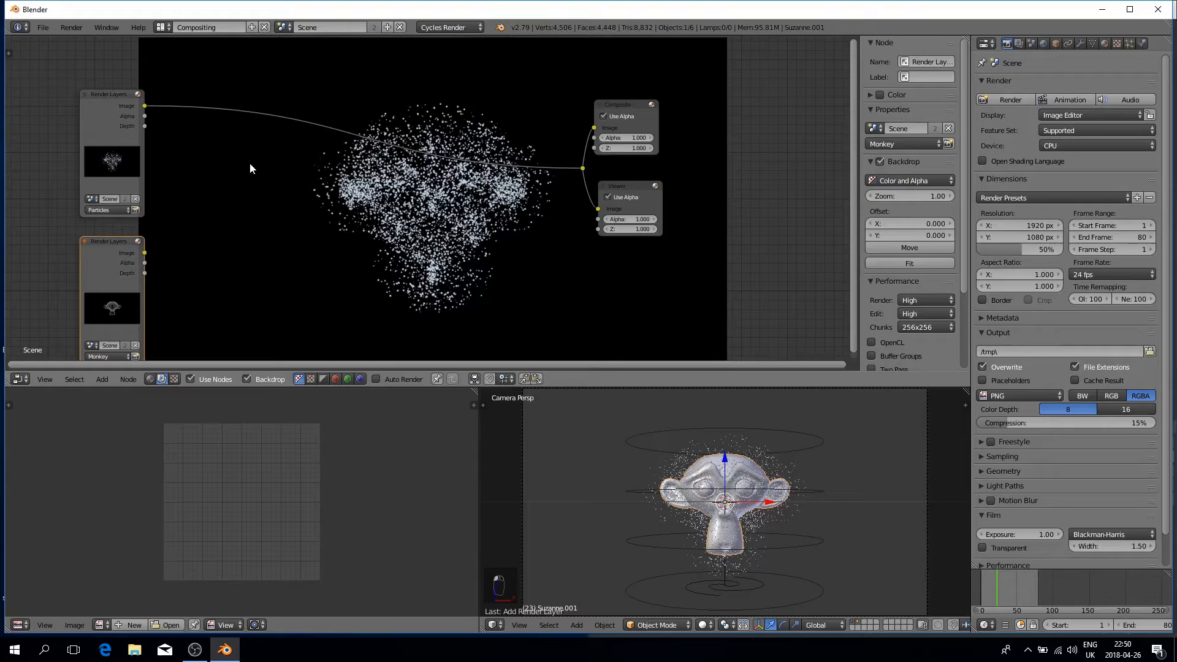
- Add a Blur filter node on the link coming from the Particles Render Layers node
{"action": "key", "text": "shift+a"}
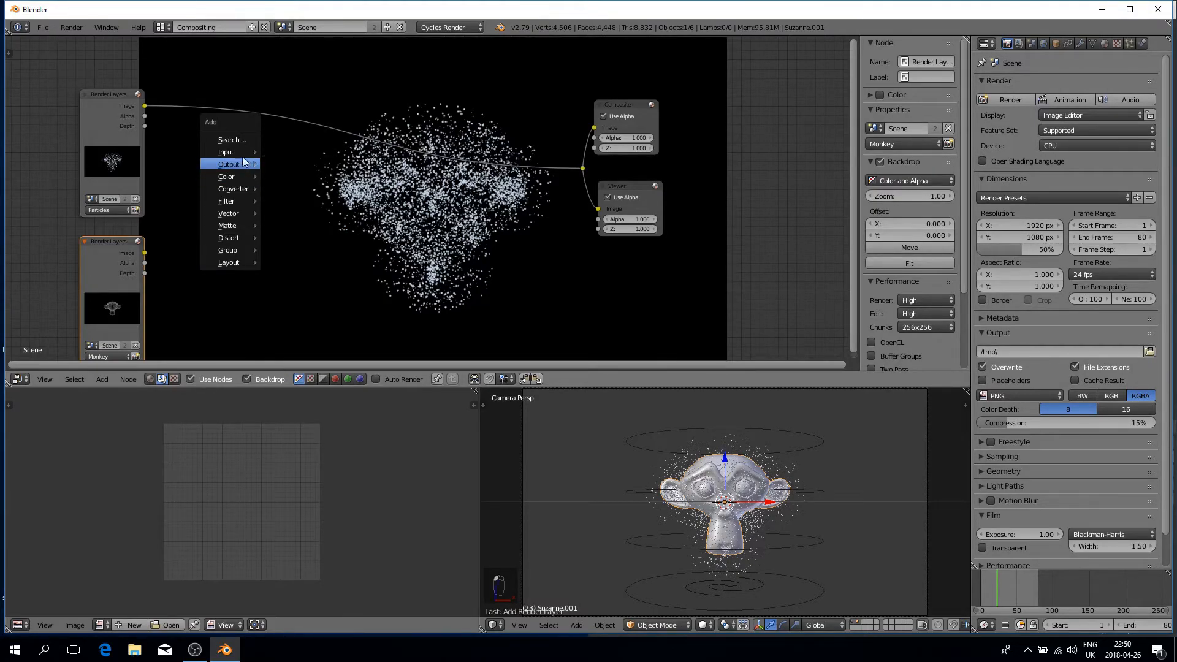
{"action": "mouse_move", "coordinate": [242, 156]}
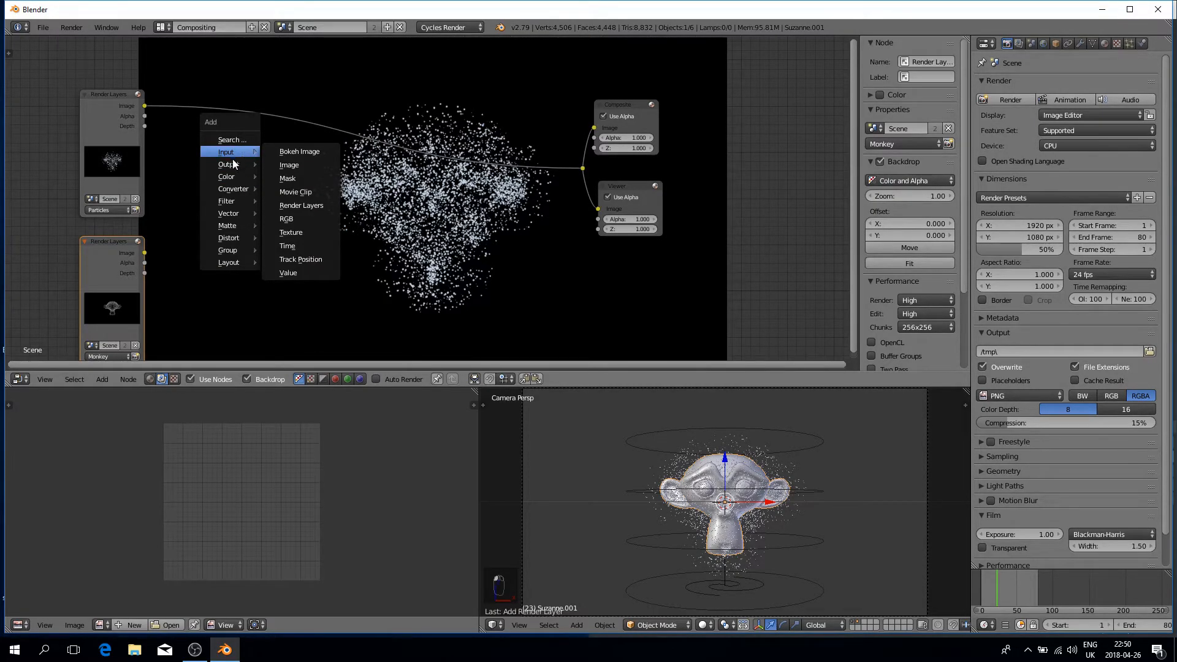
{"action": "mouse_move", "coordinate": [233, 200]}
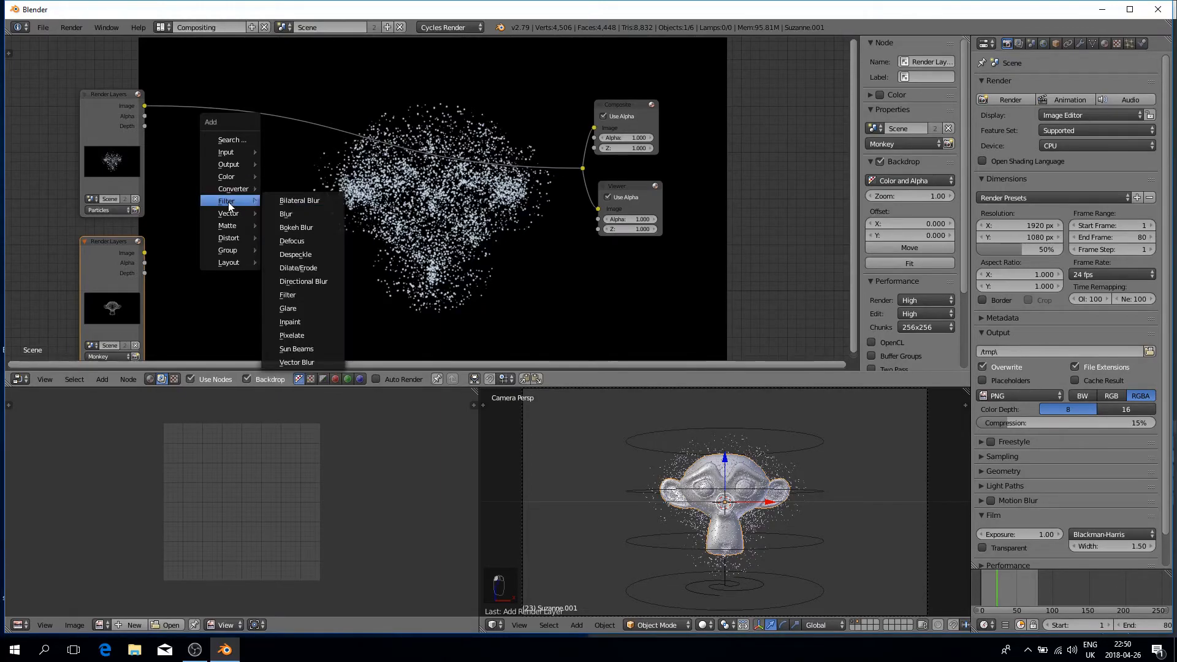
{"action": "left_click", "coordinate": [286, 214]}
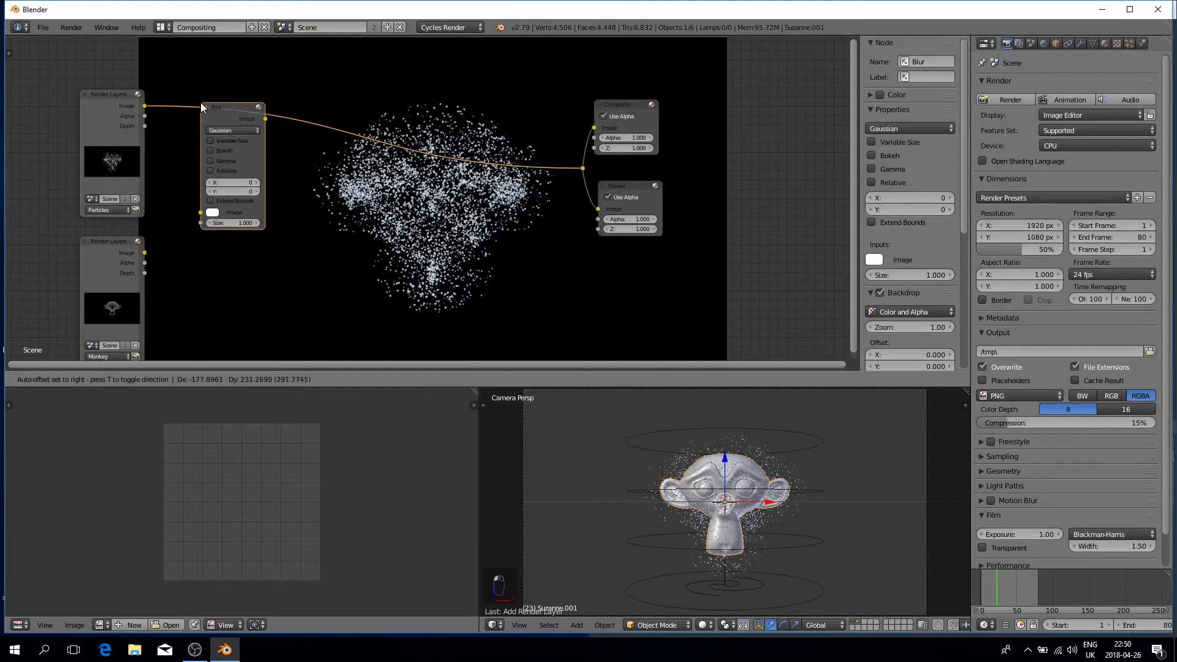
{"action": "left_click", "coordinate": [201, 102]}
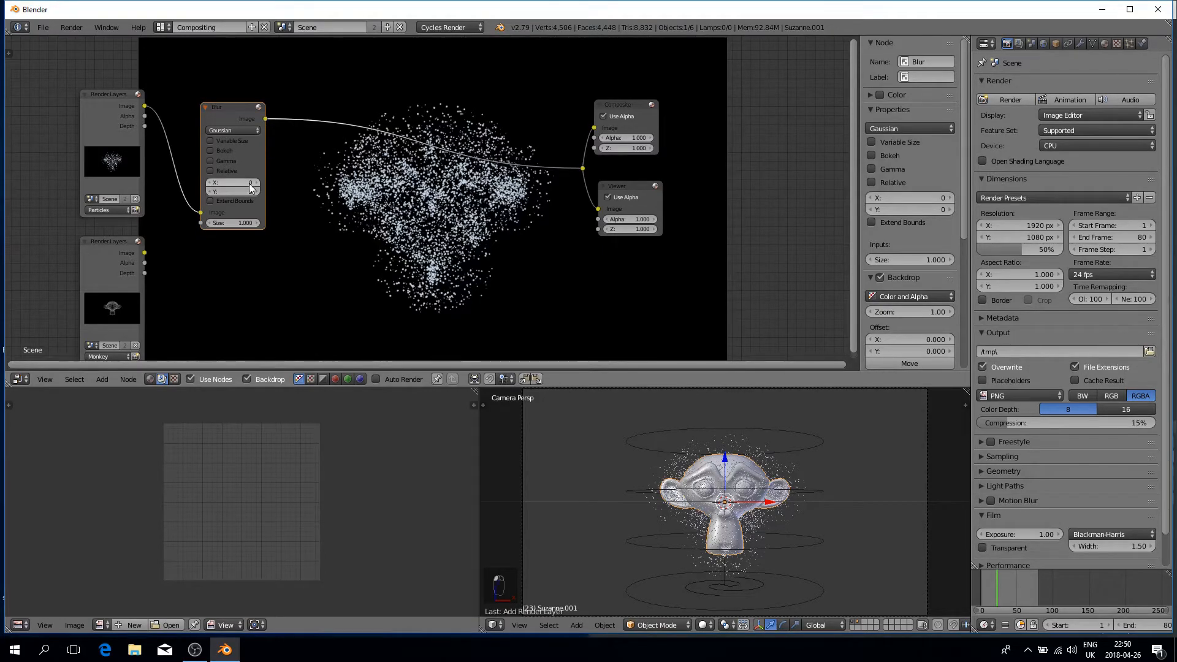
- Set the Blur node's filter type to Fast Gaussian with X and Y sizes of 20
{"action": "left_click", "coordinate": [234, 130]}
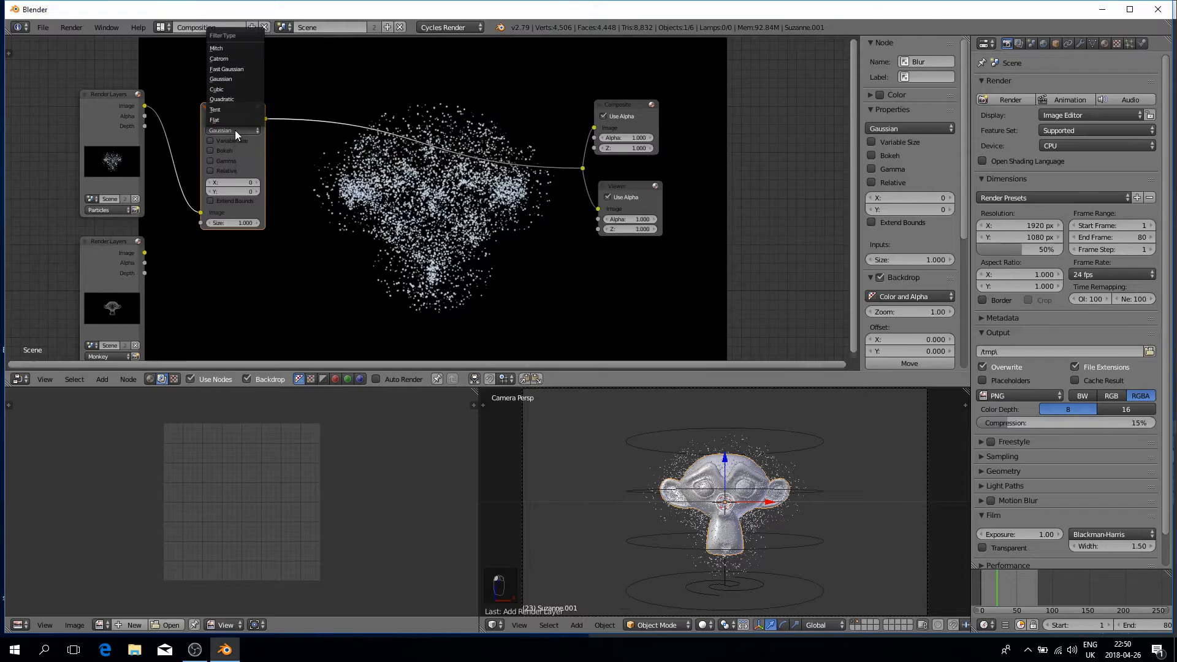
{"action": "left_click", "coordinate": [238, 69]}
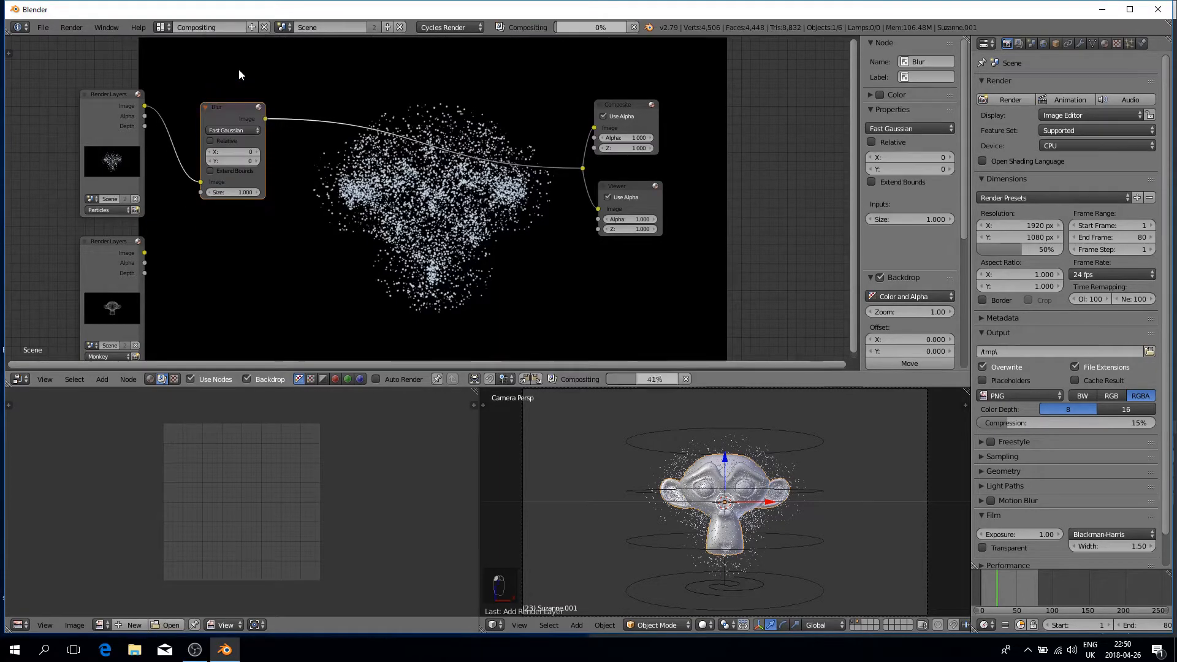
{"action": "left_click", "coordinate": [252, 152]}
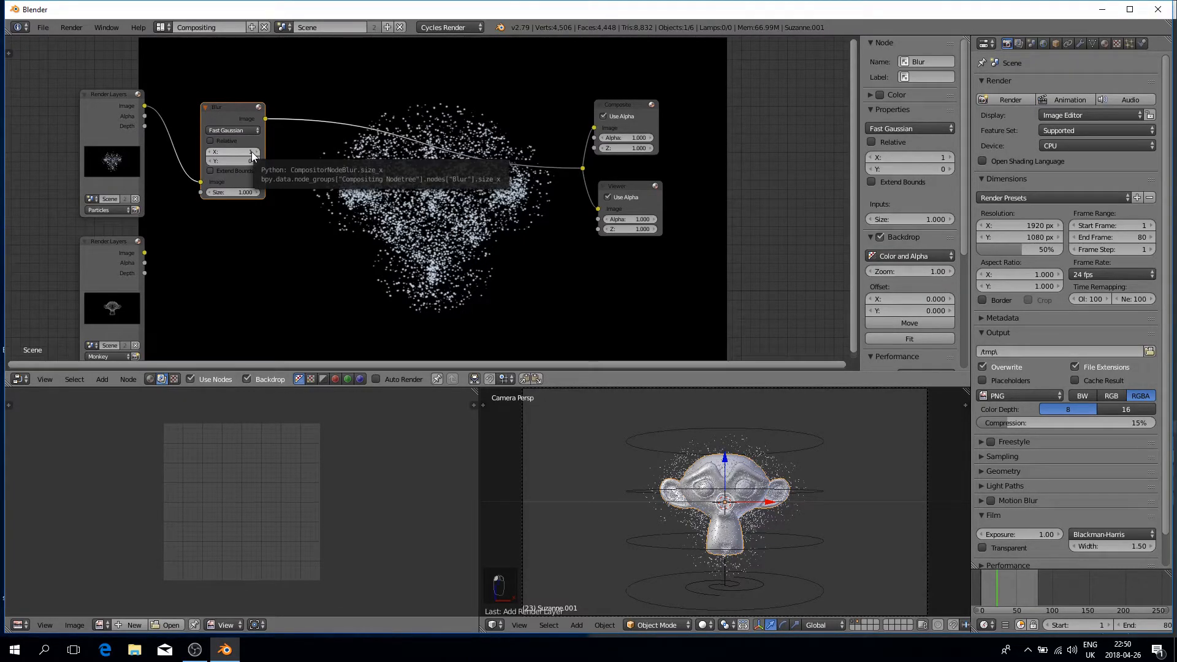
{"action": "left_click", "coordinate": [246, 151]}
{"action": "type", "text": "20"}
{"action": "key", "text": "Return"}
{"action": "left_click", "coordinate": [242, 158]}
{"action": "type", "text": "20"}
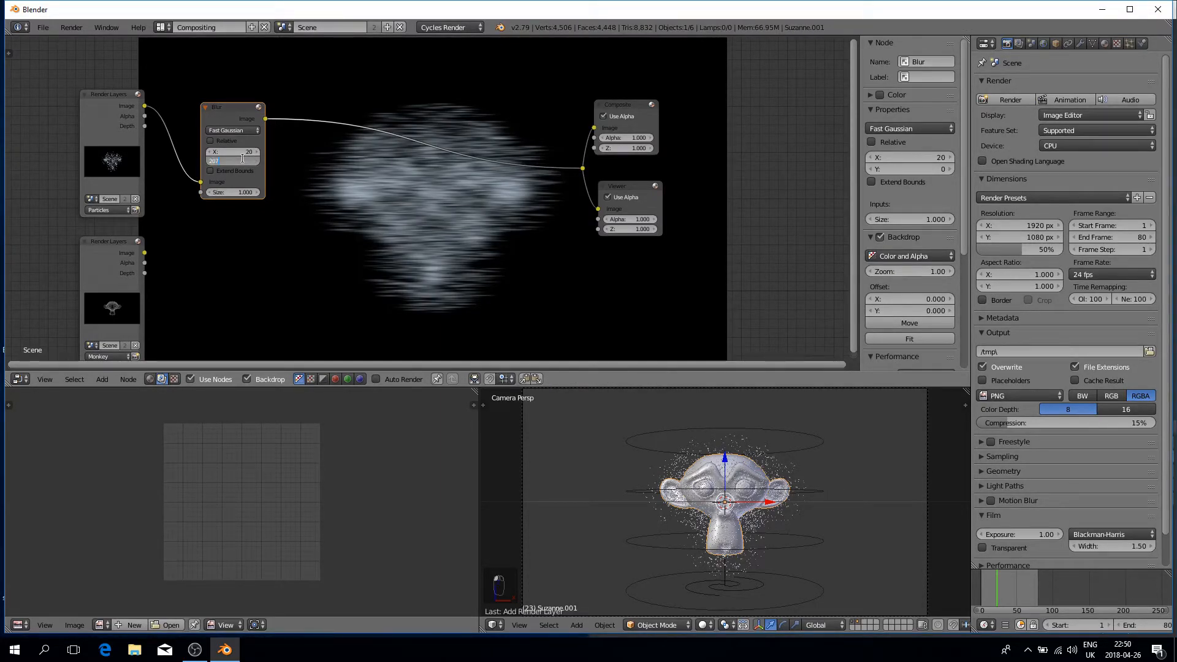
{"action": "key", "text": "Return"}
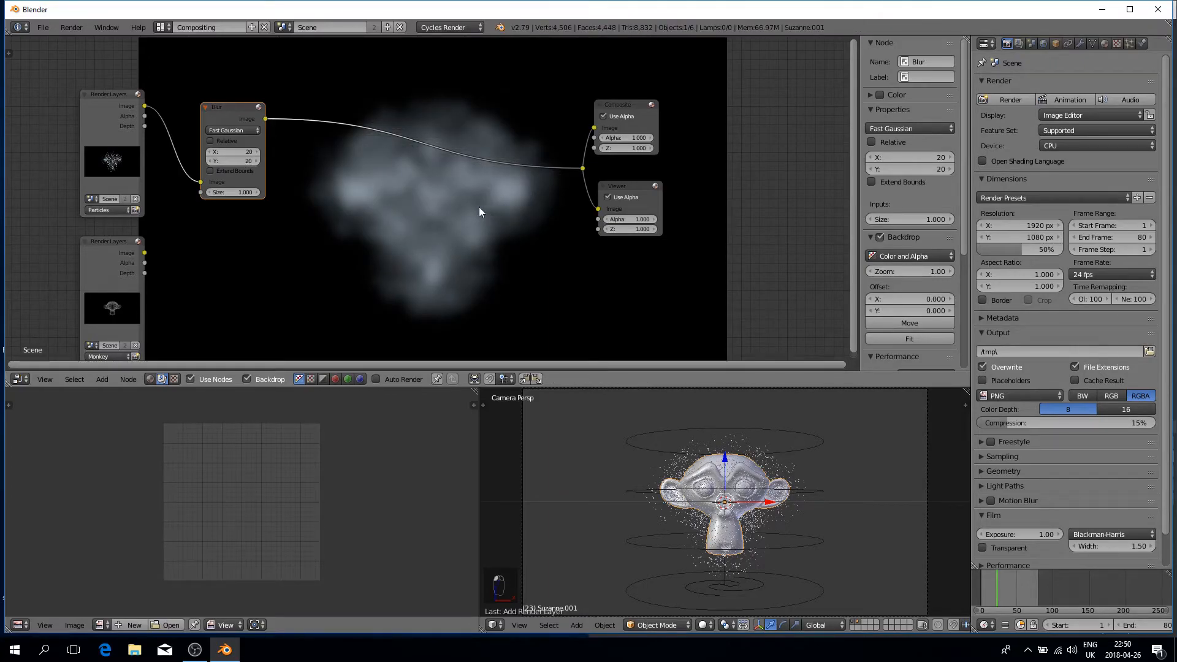
- Insert an RGB Curves node after the Blur node and raise its curve with a point at about X 0.367, Y 0.588
{"action": "scroll", "coordinate": [391, 183], "scroll_direction": "down", "scroll_amount": 1}
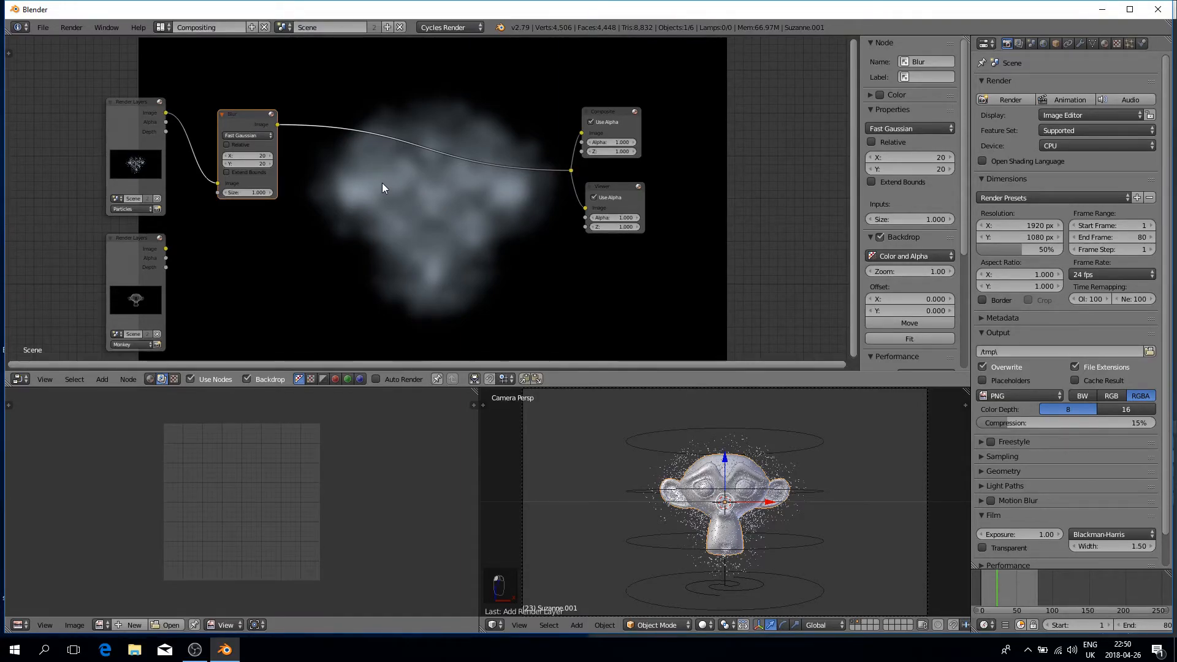
{"action": "key", "text": "shift+a"}
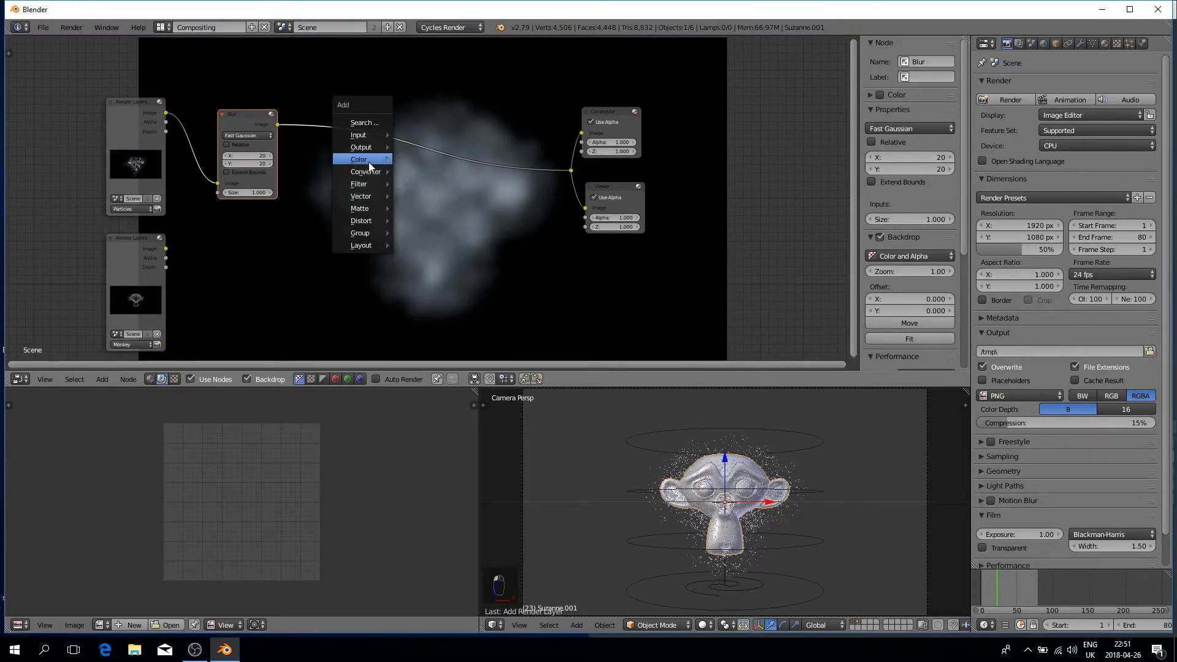
{"action": "mouse_move", "coordinate": [368, 159]}
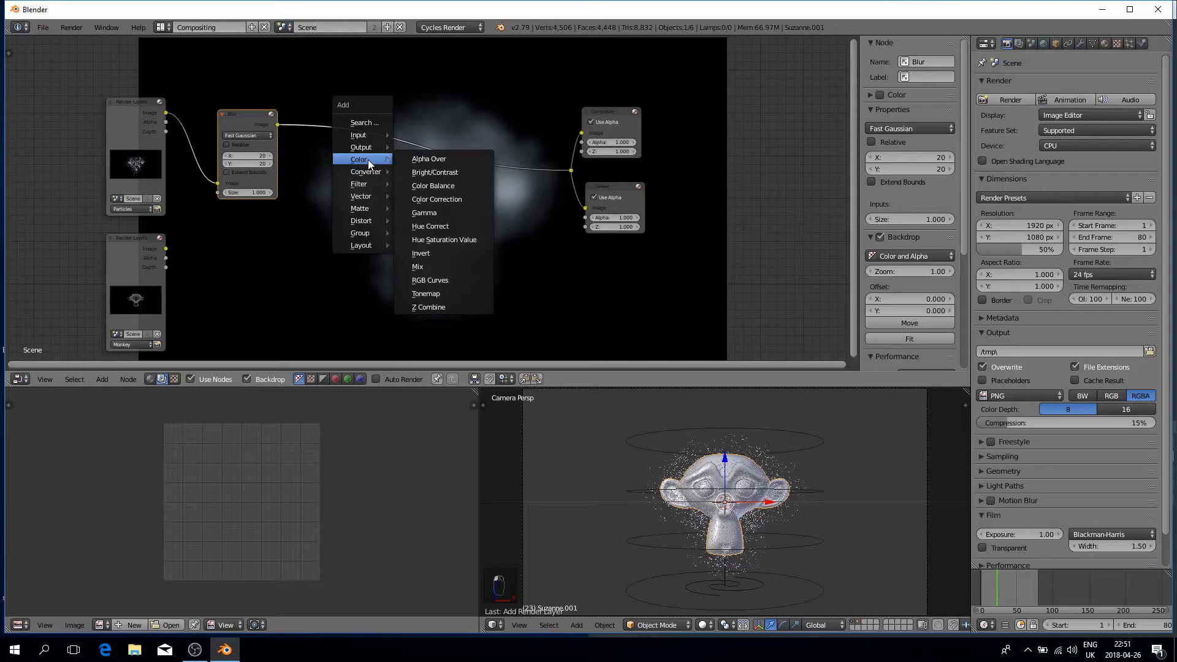
{"action": "left_click", "coordinate": [443, 279]}
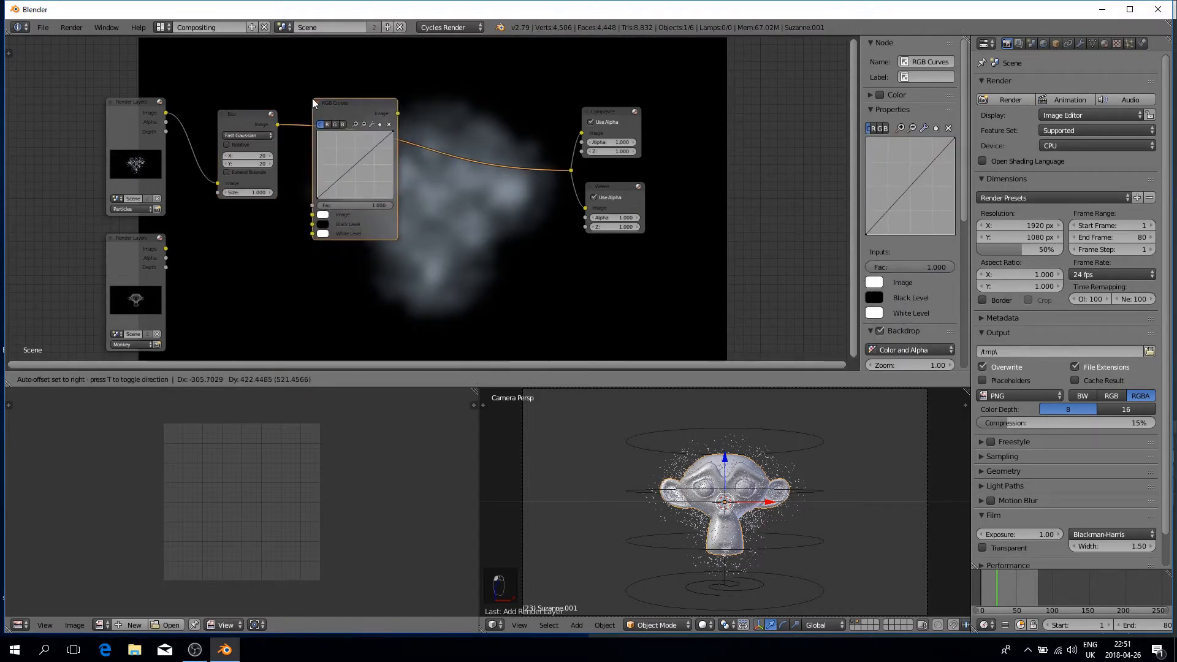
{"action": "left_click", "coordinate": [344, 164]}
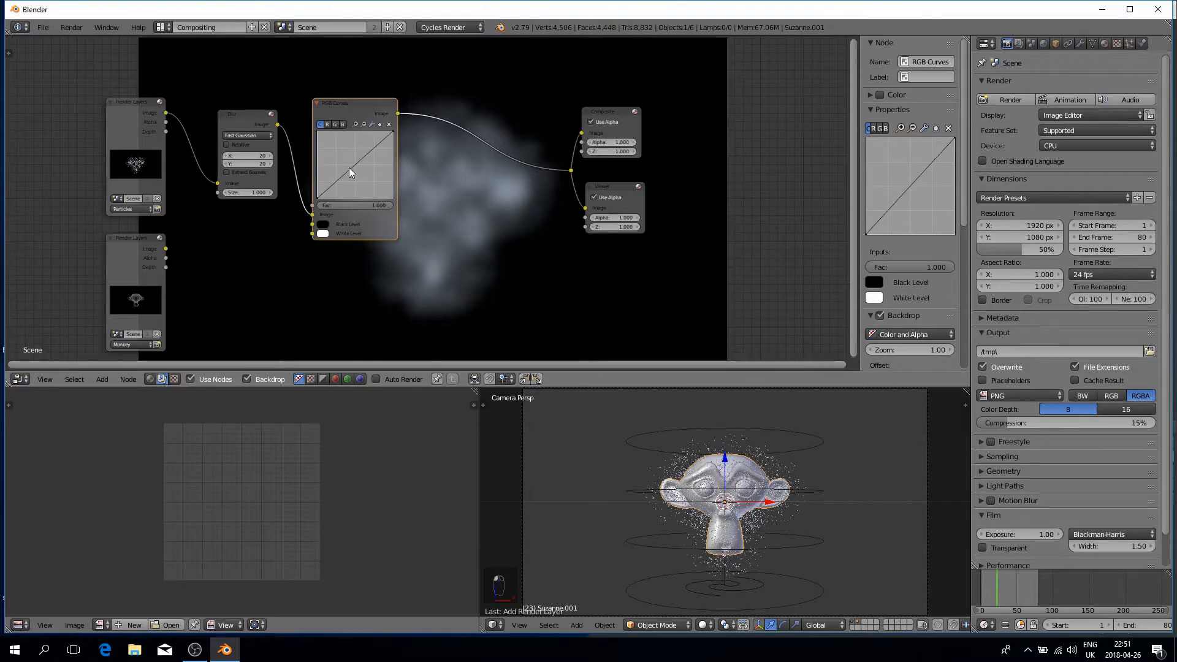
{"action": "left_click_drag", "start_coordinate": [350, 169], "coordinate": [345, 160]}
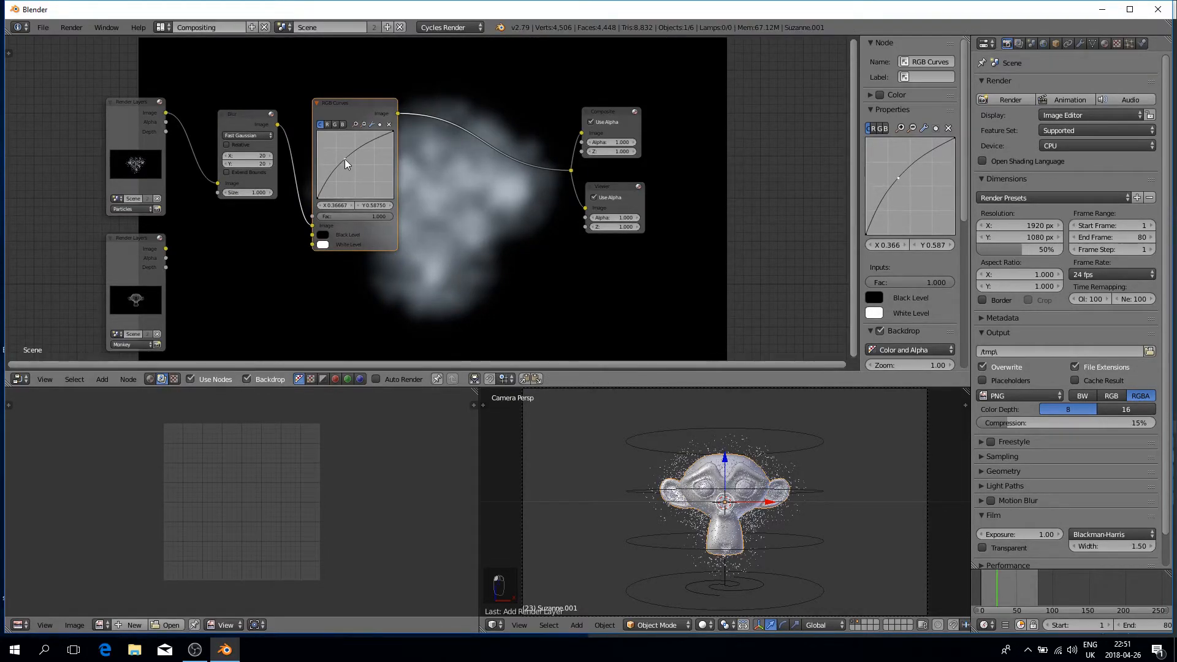
- Compare the unblurred Particles image with the blurred glow by temporarily bypassing the Blur and RGB Curves nodes, and restore the RGB Curves link
{"action": "scroll", "coordinate": [252, 233], "scroll_direction": "down", "scroll_amount": 1}
{"action": "middle_click_drag", "start_coordinate": [415, 219], "coordinate": [370, 212]}
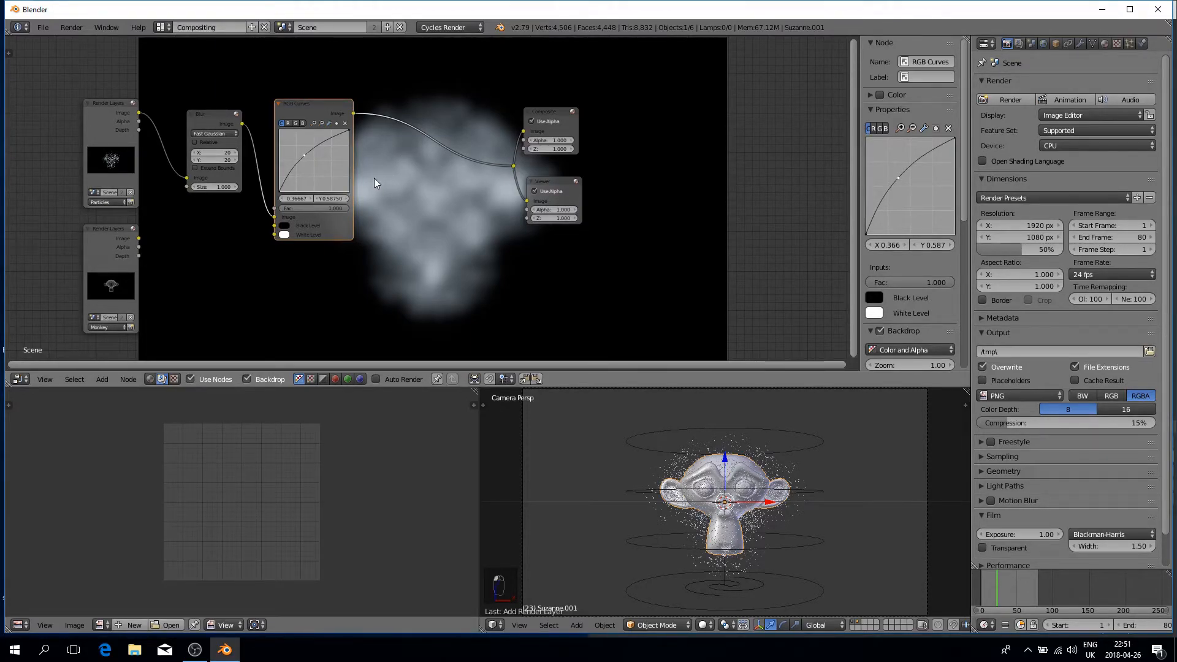
{"action": "left_click_drag", "start_coordinate": [139, 113], "coordinate": [526, 200]}
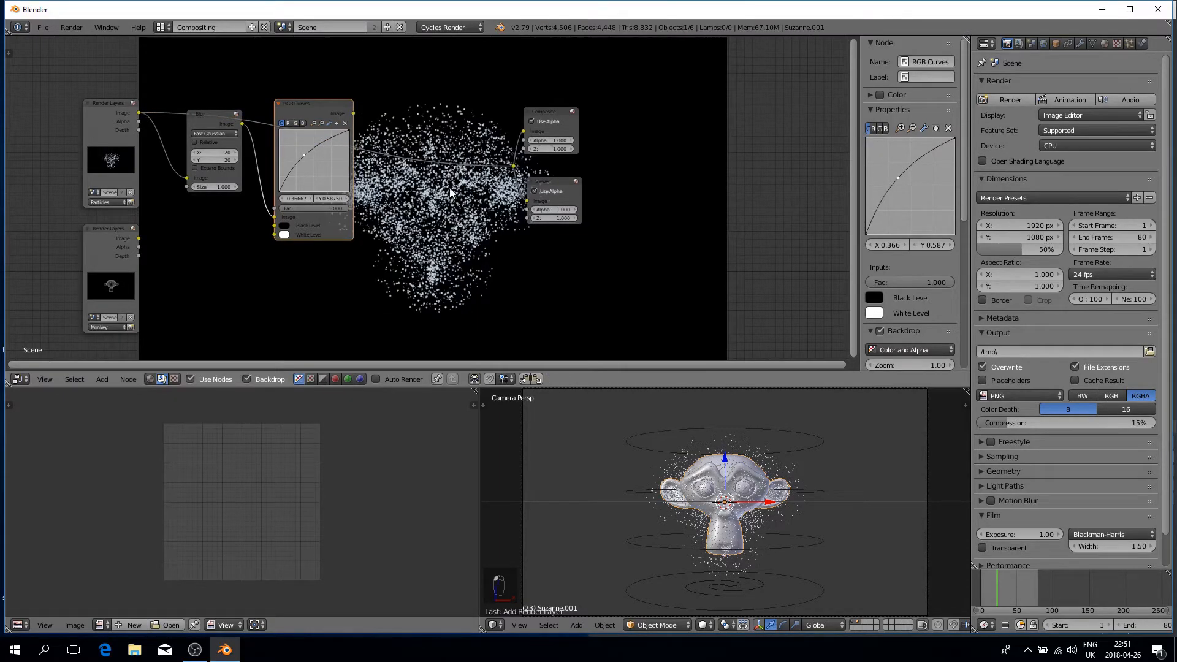
{"action": "left_click_drag", "start_coordinate": [354, 114], "coordinate": [514, 166]}
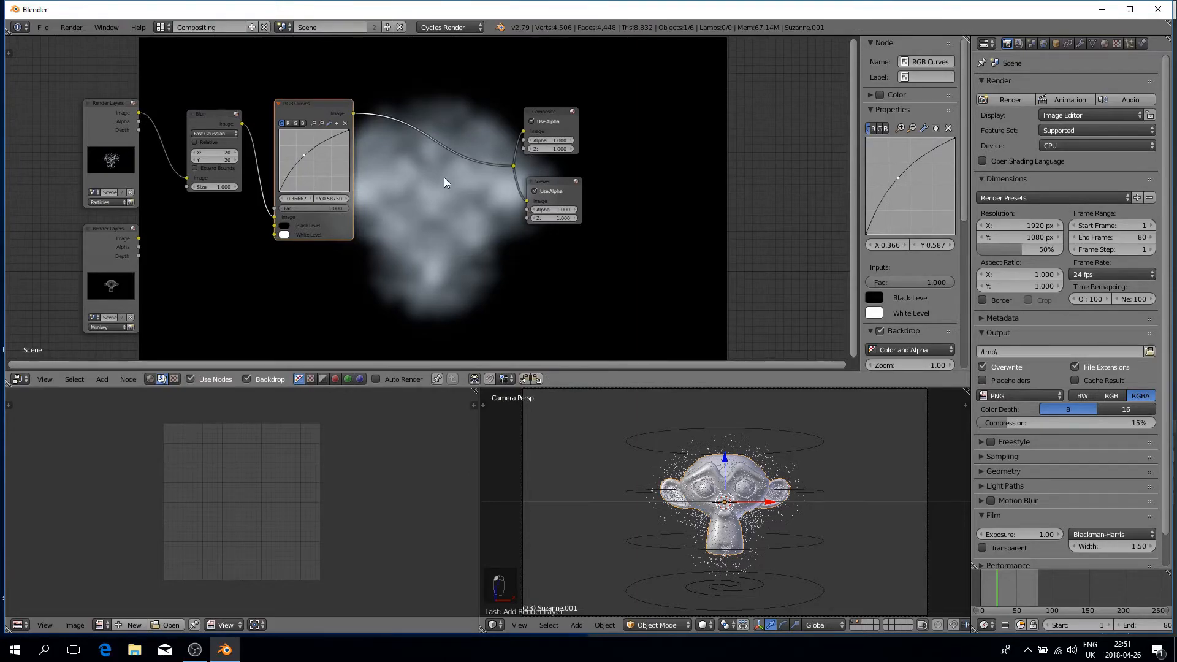
- Insert a Mix color node after the RGB Curves node and link the Particles Render Layers image to its second image input
{"action": "key", "text": "shift+a"}
{"action": "mouse_move", "coordinate": [457, 184]}
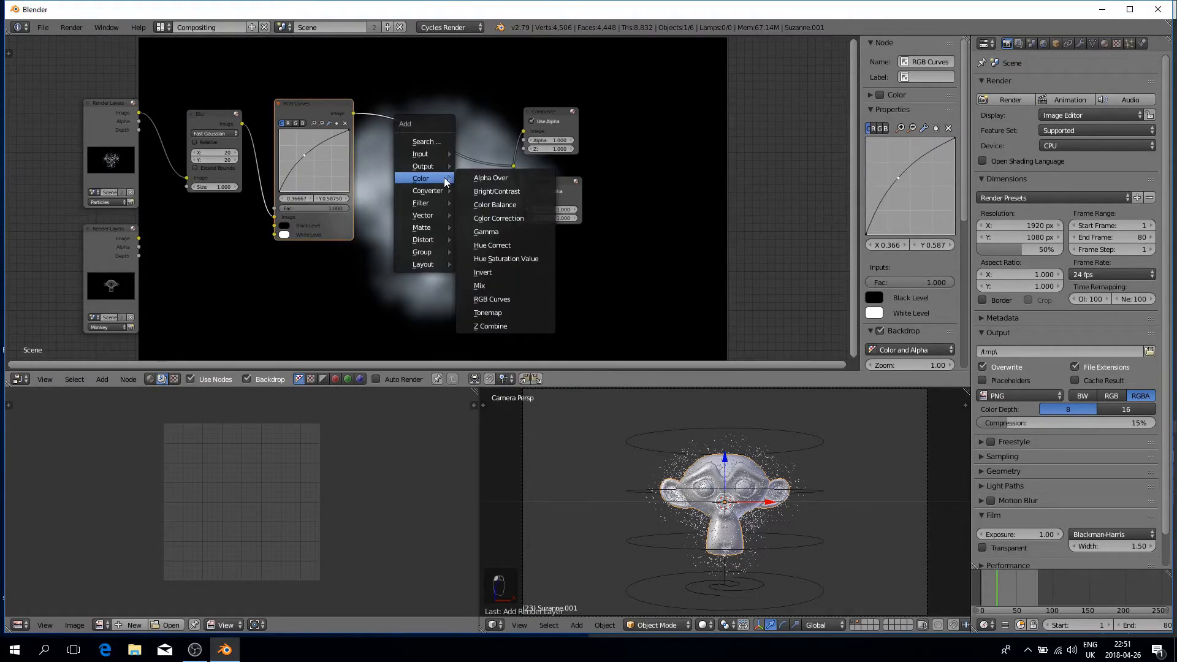
{"action": "left_click", "coordinate": [480, 285]}
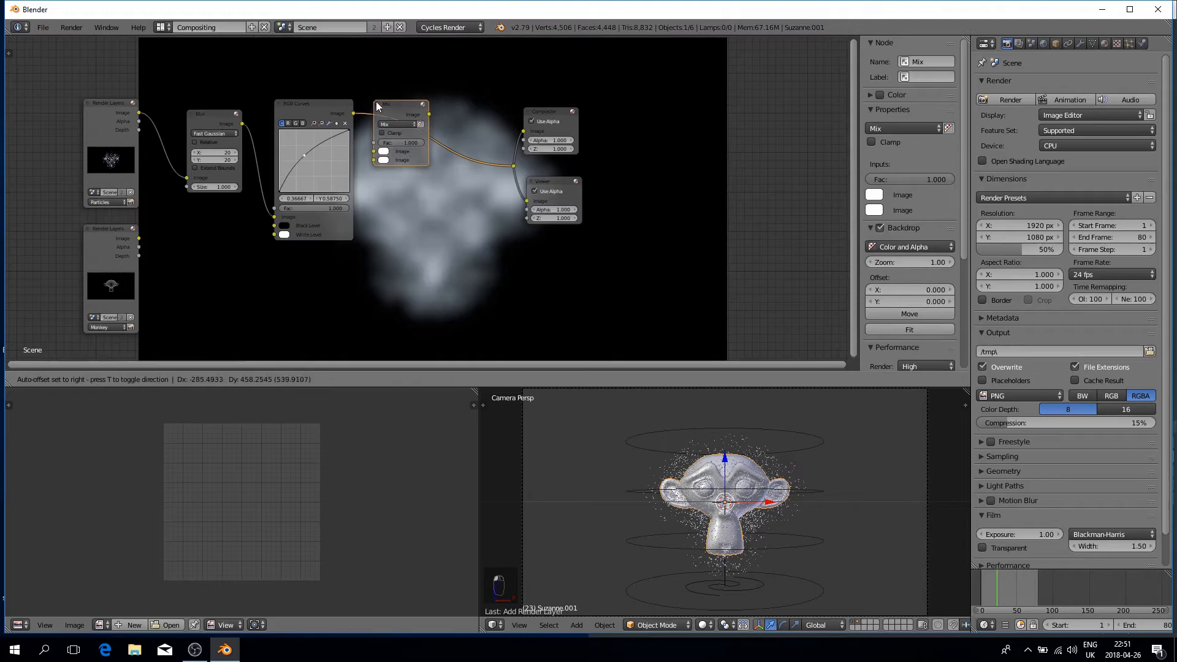
{"action": "left_click", "coordinate": [384, 114]}
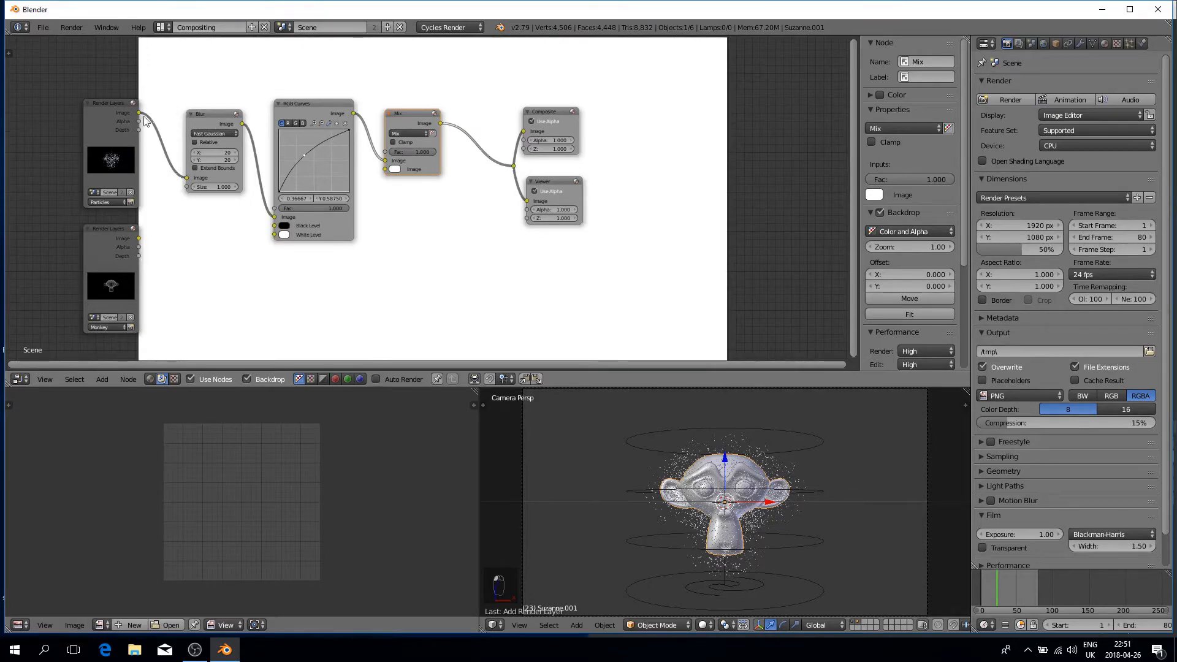
{"action": "left_click_drag", "start_coordinate": [140, 113], "coordinate": [383, 169]}
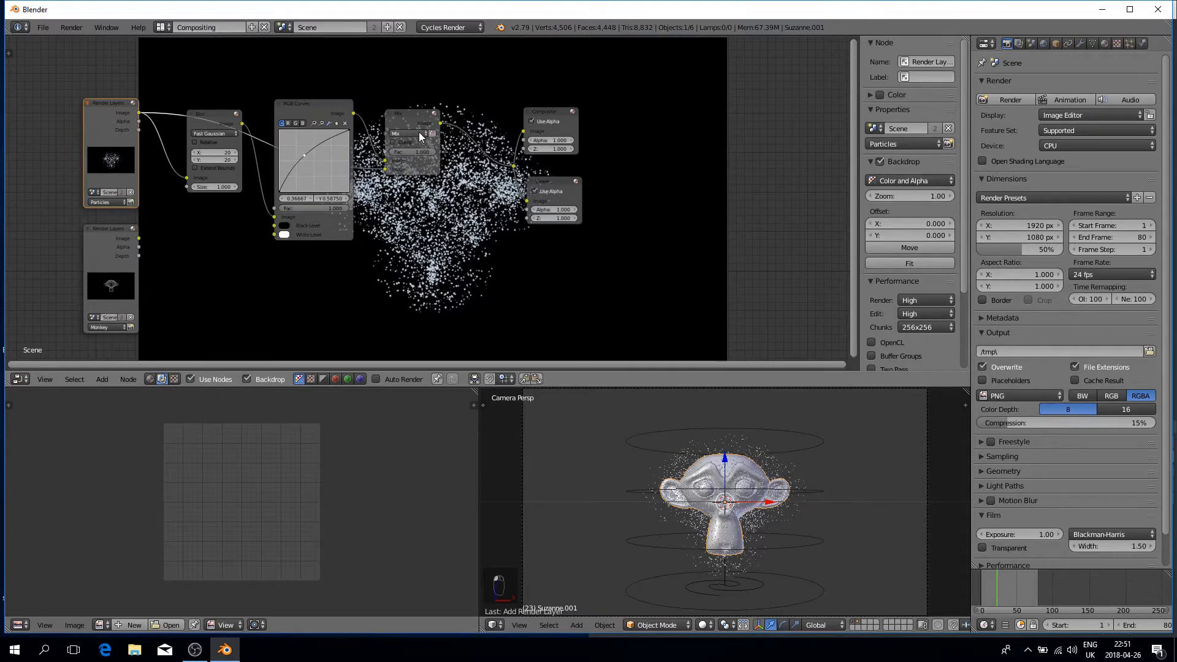
- Try a lower factor on the Mix node, and set its blend type to Screen with a factor of 1.000
{"action": "mouse_move", "coordinate": [420, 152]}
{"action": "left_mouse_down"}
{"action": "mouse_move", "coordinate": [402, 152]}
{"action": "mouse_move", "coordinate": [413, 152]}
{"action": "left_mouse_up"}
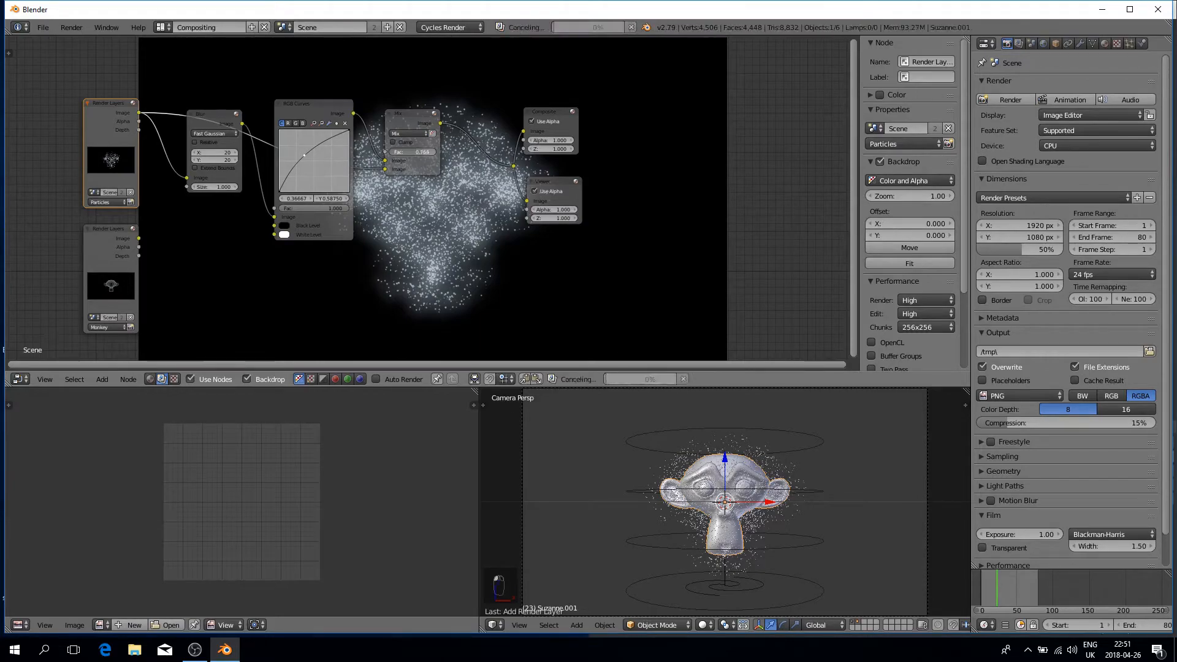
{"action": "left_click", "coordinate": [407, 134]}
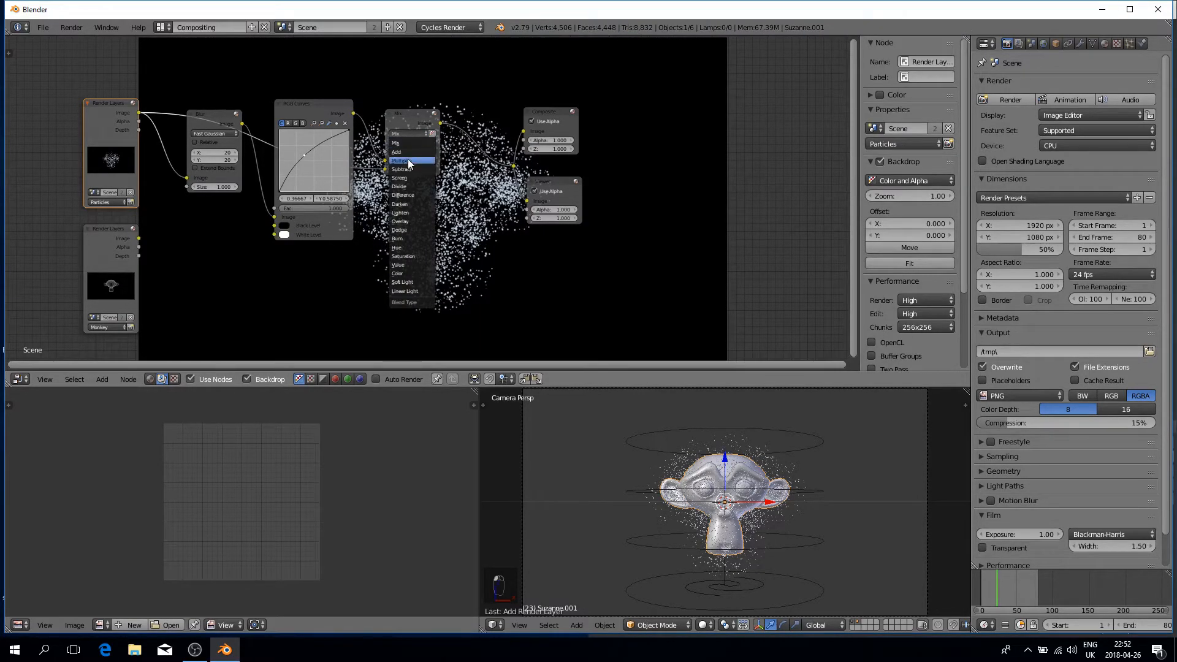
{"action": "left_click", "coordinate": [410, 177]}
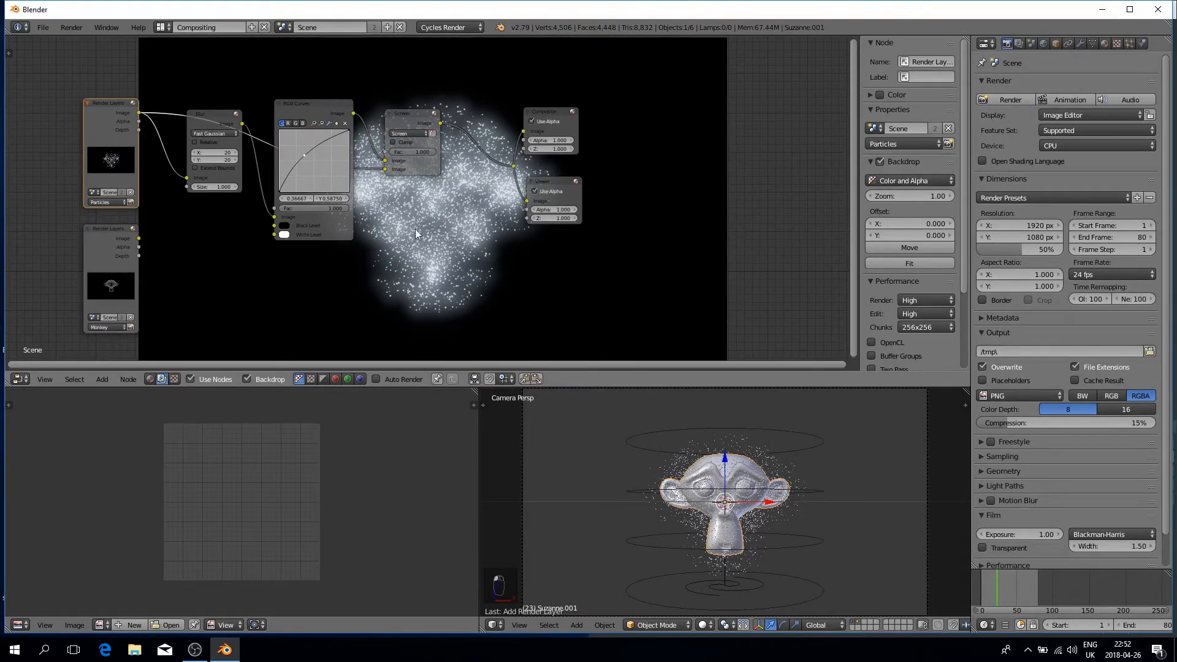
- Spread out the node tree by moving the Composite, Viewer and reroute nodes away from the Screen node and lowering the Monkey Render Layers node
{"action": "left_click_drag", "start_coordinate": [549, 123], "coordinate": [711, 121]}
{"action": "left_click_drag", "start_coordinate": [555, 184], "coordinate": [724, 190]}
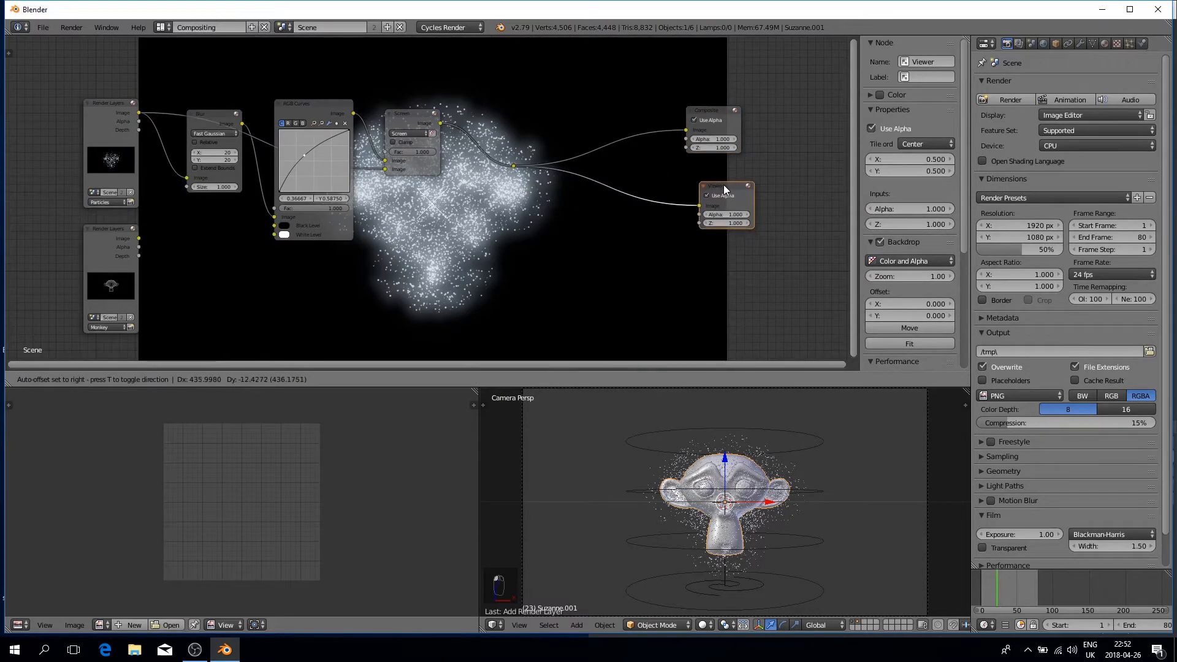
{"action": "left_click_drag", "start_coordinate": [514, 166], "coordinate": [617, 169]}
{"action": "scroll", "coordinate": [479, 219], "scroll_direction": "down", "scroll_amount": 1}
{"action": "middle_click_drag", "start_coordinate": [447, 230], "coordinate": [392, 192]}
{"action": "left_click_drag", "start_coordinate": [92, 186], "coordinate": [91, 236]}
{"action": "middle_click_drag", "start_coordinate": [318, 245], "coordinate": [361, 235]}
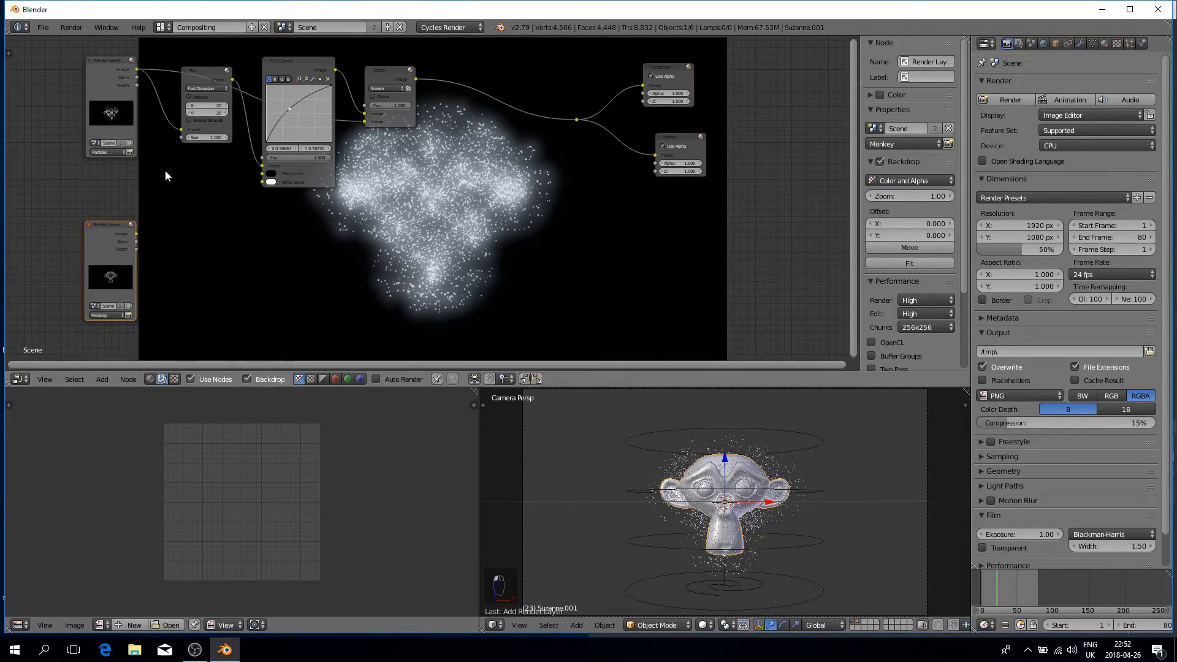
- Duplicate the Blur node, place the copy beside the Monkey Render Layers node, and link the Monkey image into it
{"action": "left_click", "coordinate": [201, 73]}
{"action": "key", "text": "g"}
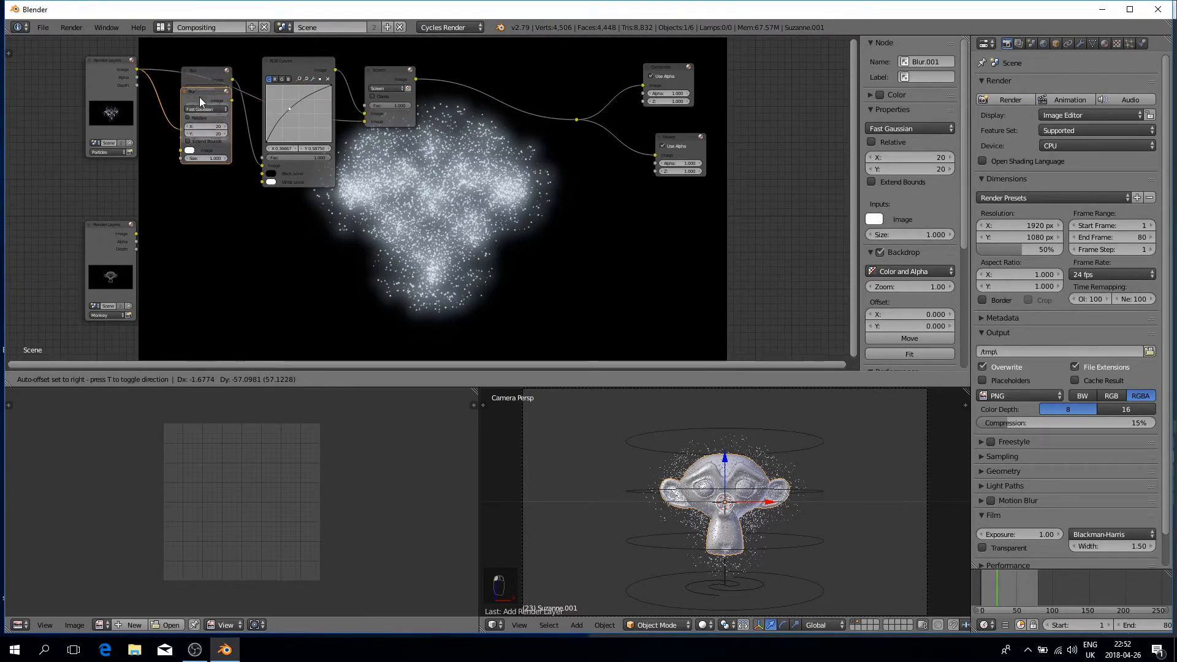
{"action": "left_click", "coordinate": [207, 226]}
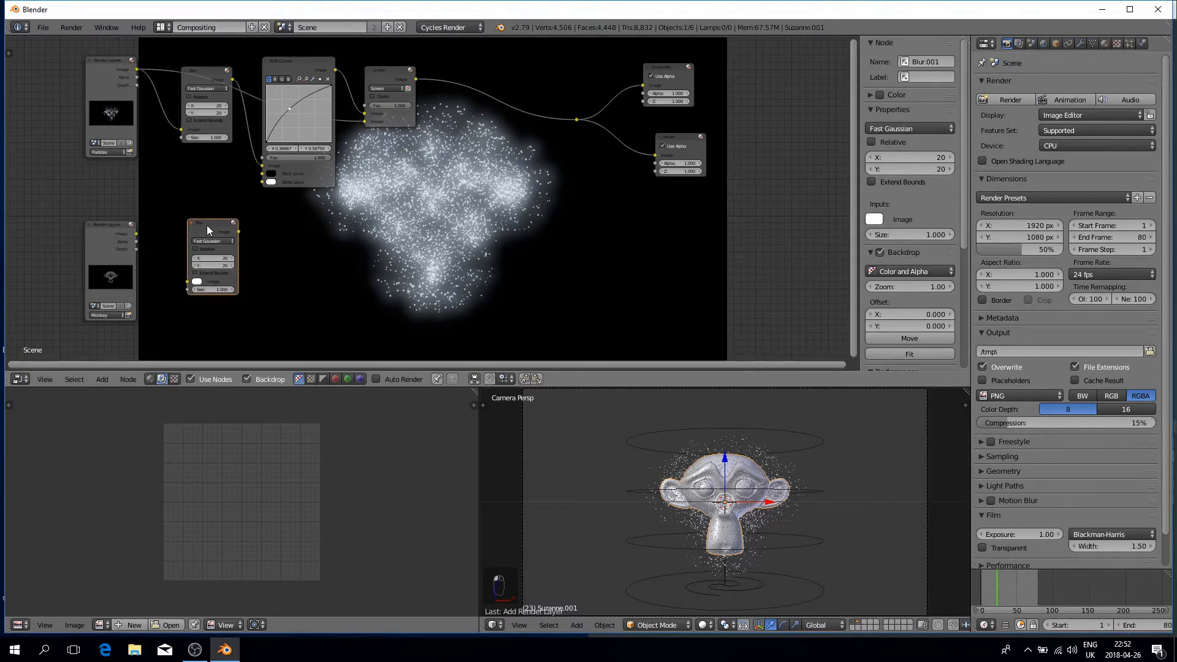
{"action": "left_click_drag", "start_coordinate": [134, 234], "coordinate": [146, 244]}
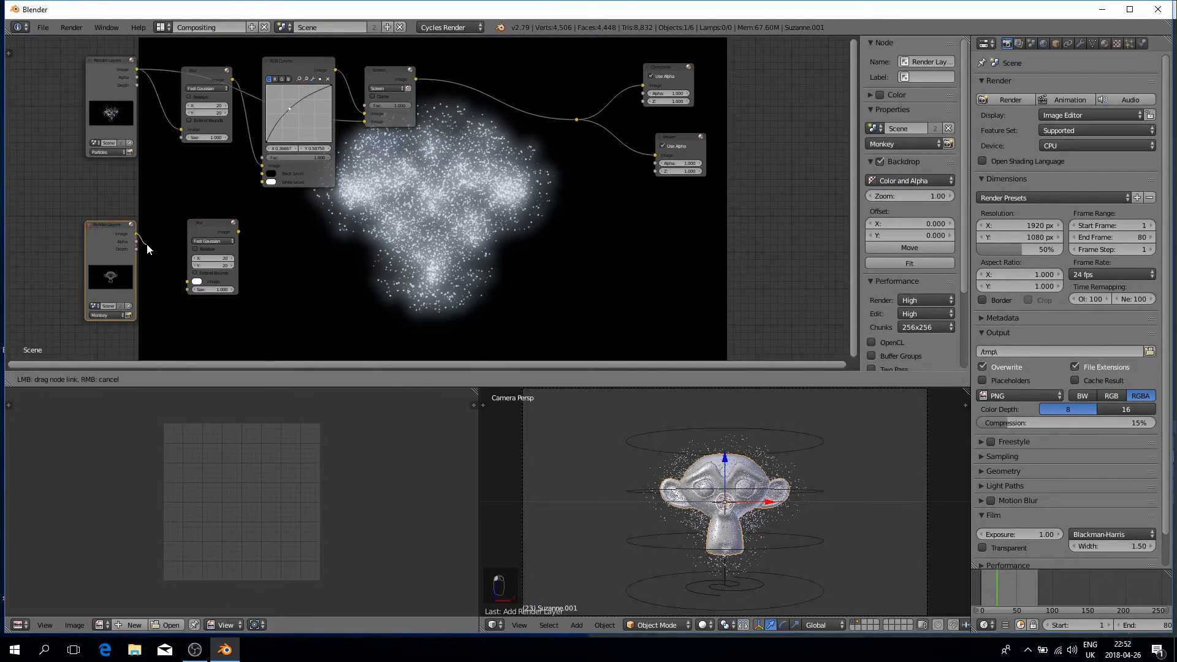
{"action": "left_click_drag", "start_coordinate": [183, 283], "coordinate": [188, 280]}
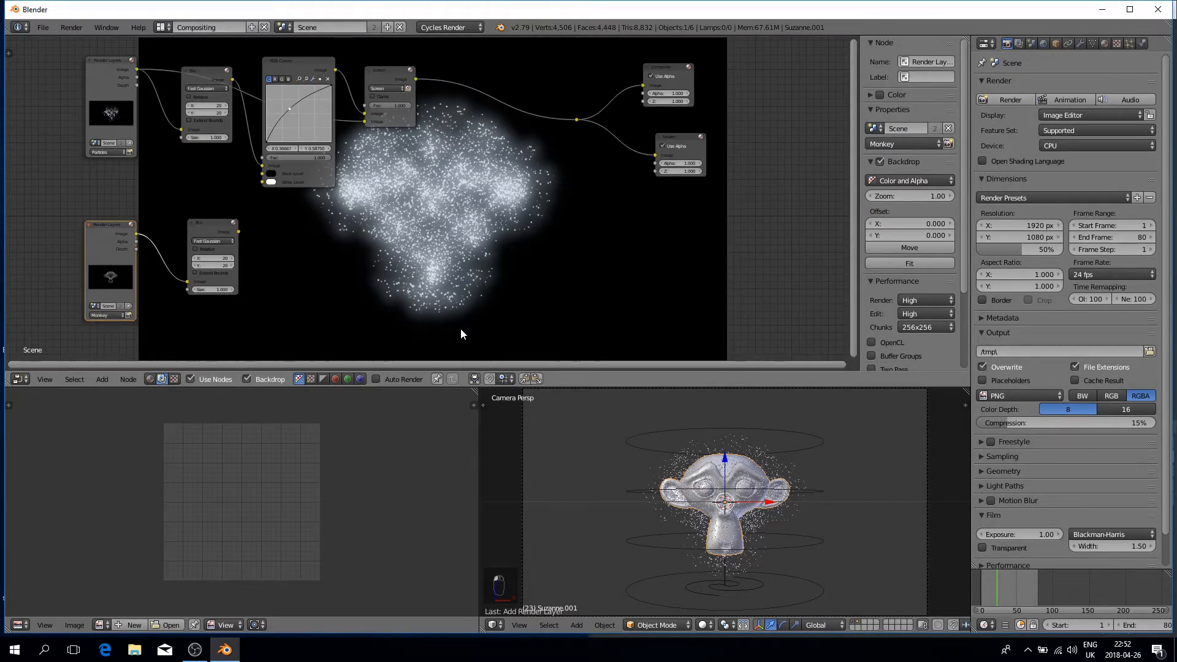
- Change the 3D View area to a Timeline editor and move the playhead to frame 1
{"action": "left_click", "coordinate": [495, 624]}
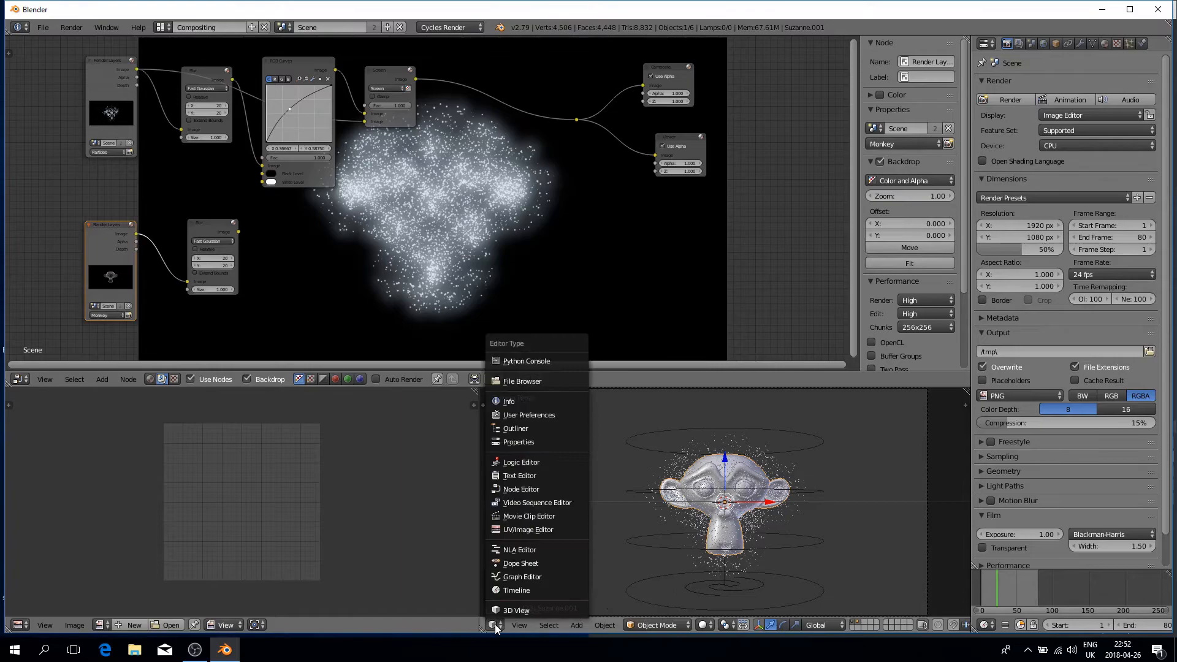
{"action": "left_click", "coordinate": [511, 593]}
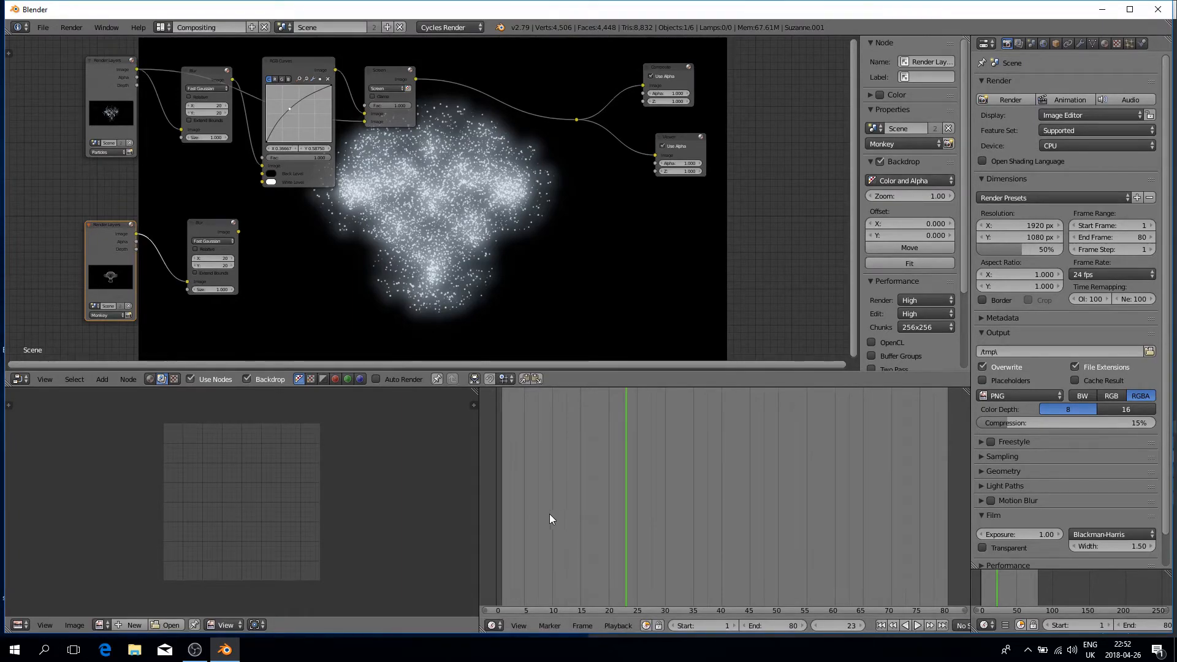
{"action": "left_click", "coordinate": [503, 523]}
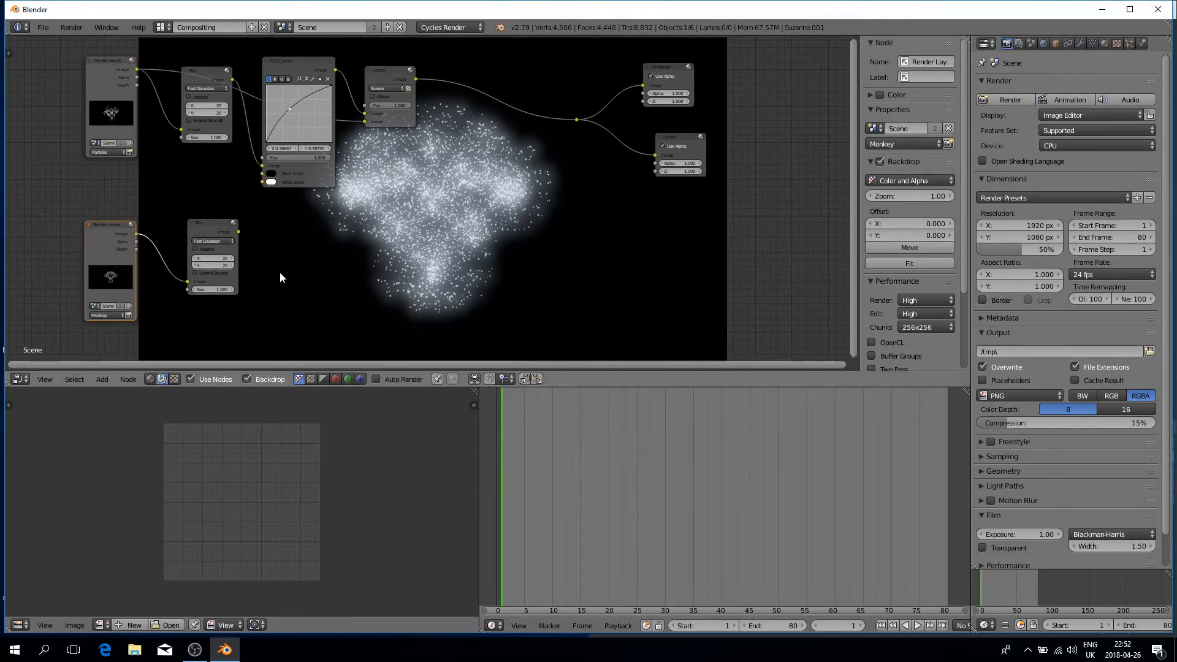
- Set the Monkey Blur node's X and Y sizes to 0 and insert a keyframe on the Y size at frame 1
{"action": "double_click", "coordinate": [222, 259]}
{"action": "type", "text": "0"}
{"action": "key", "text": "Return"}
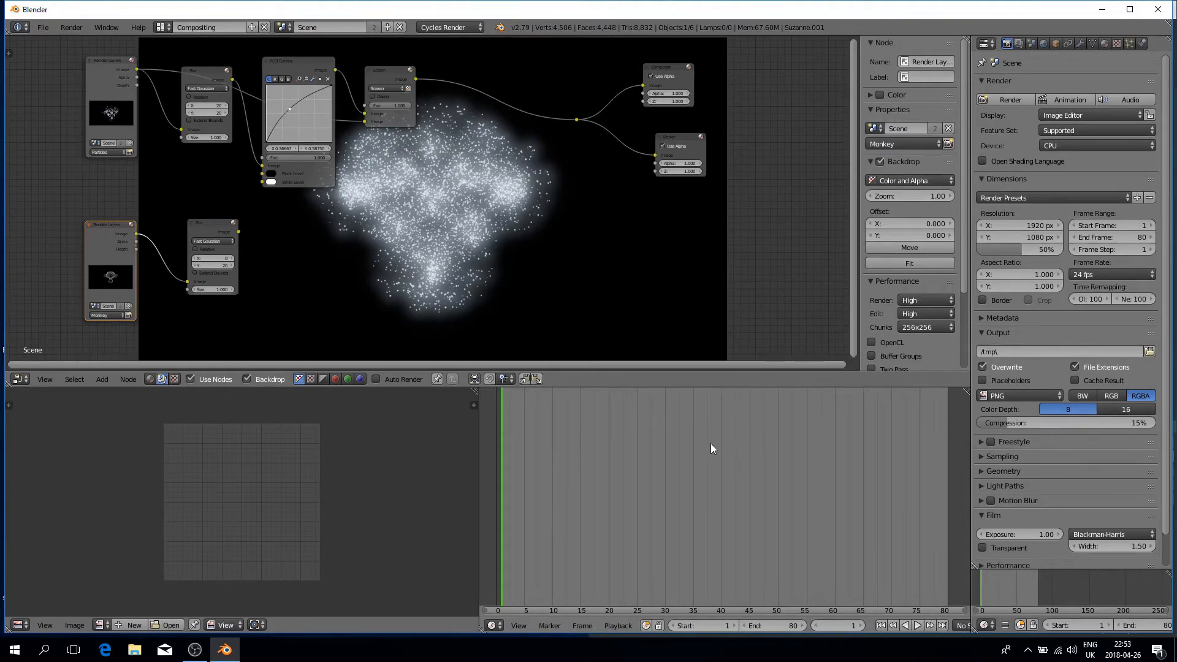
{"action": "type", "text": "0"}
{"action": "key", "text": "Return"}
{"action": "right_click", "coordinate": [221, 266]}
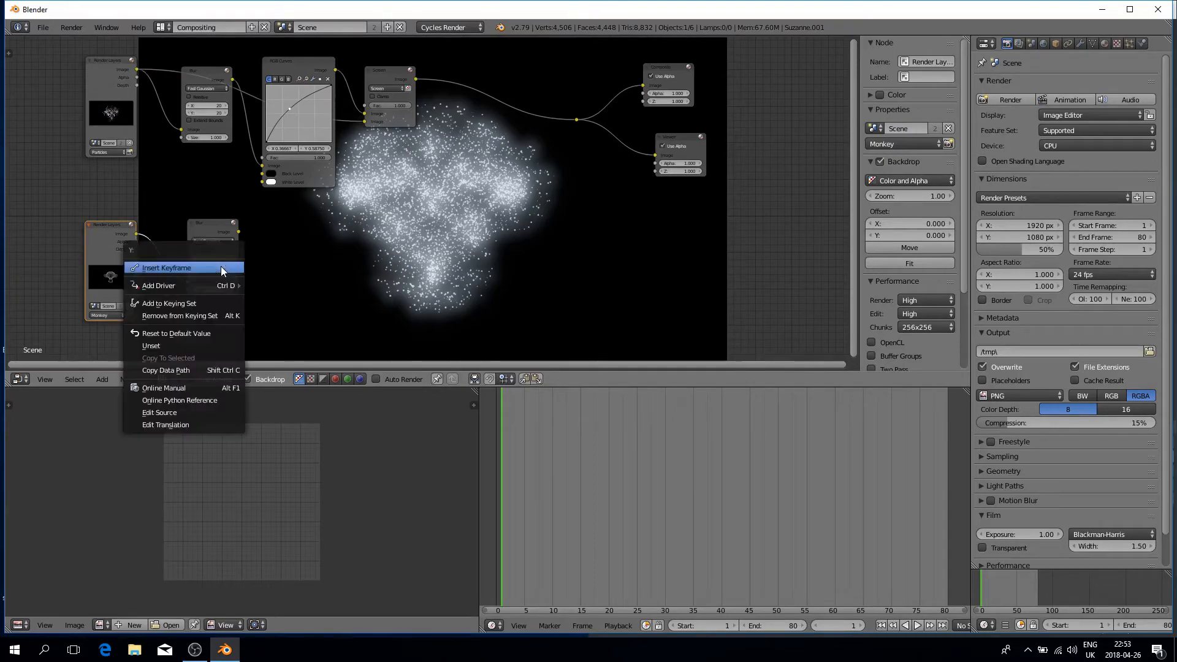
{"action": "left_click", "coordinate": [221, 266]}
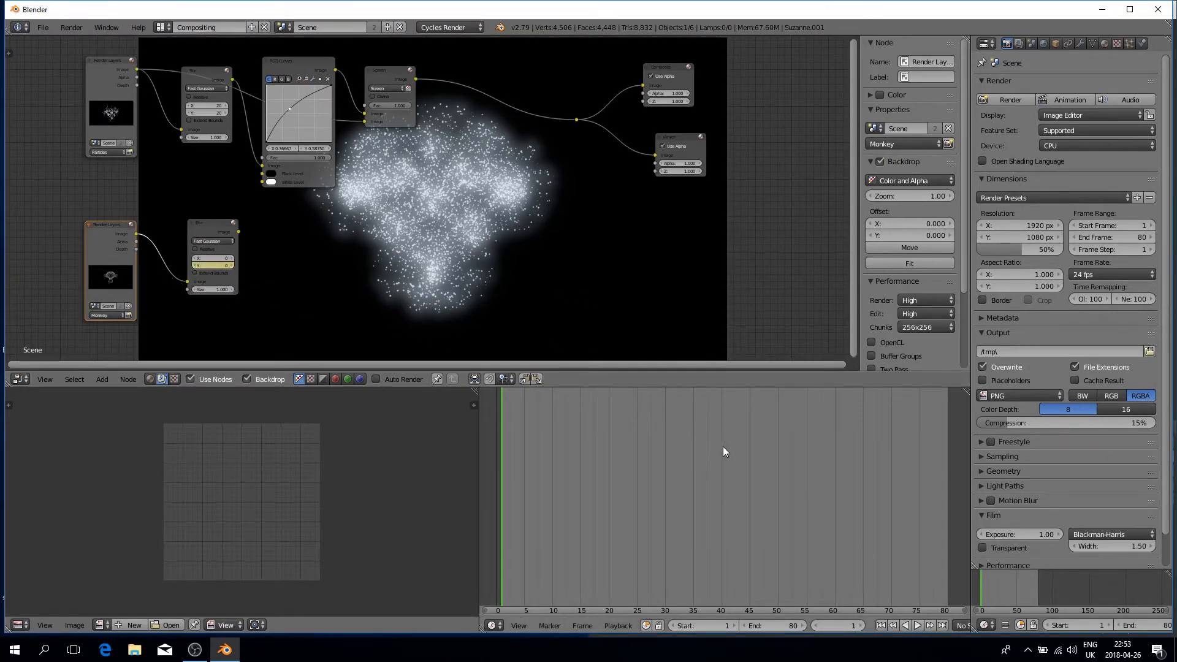
- At frame 50, set the Monkey Blur node's Y size to 60 and insert a keyframe on it
{"action": "left_click", "coordinate": [777, 473]}
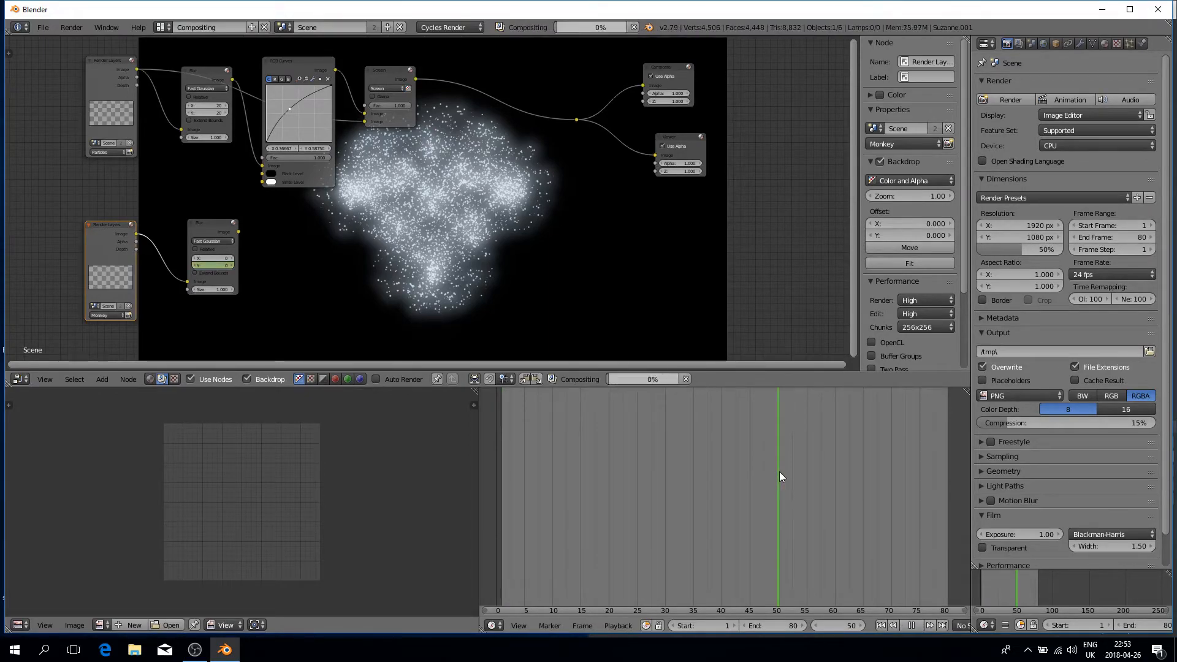
{"action": "key", "text": "alt+a"}
{"action": "left_click", "coordinate": [779, 472]}
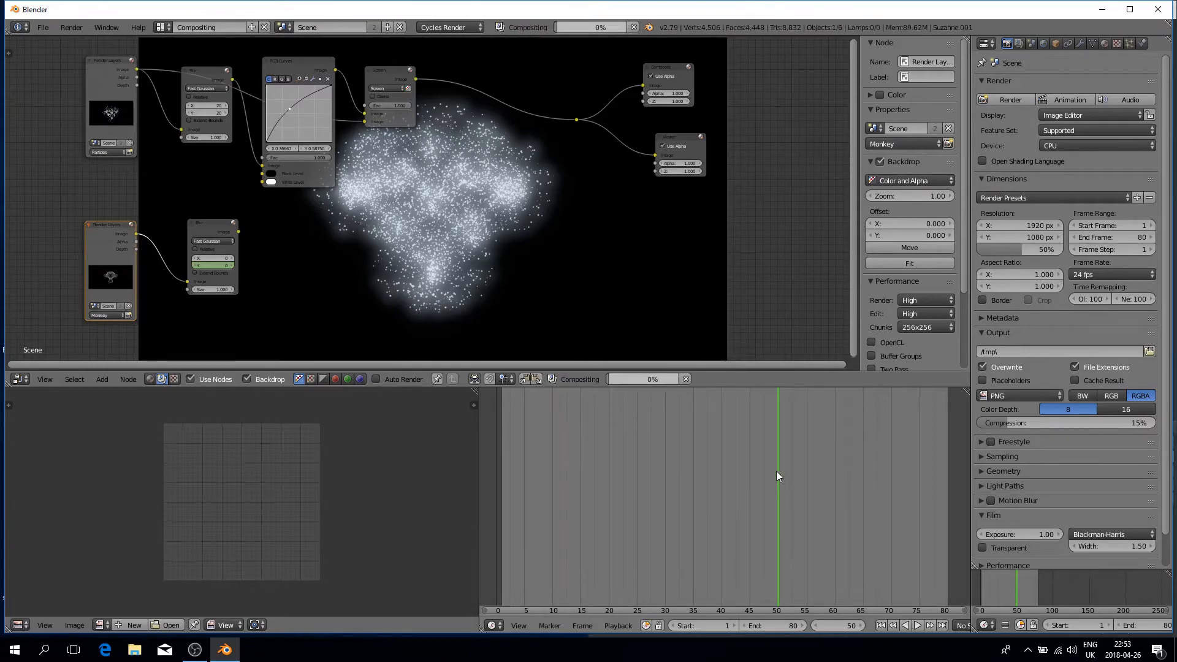
{"action": "left_click", "coordinate": [222, 267]}
{"action": "type", "text": "20"}
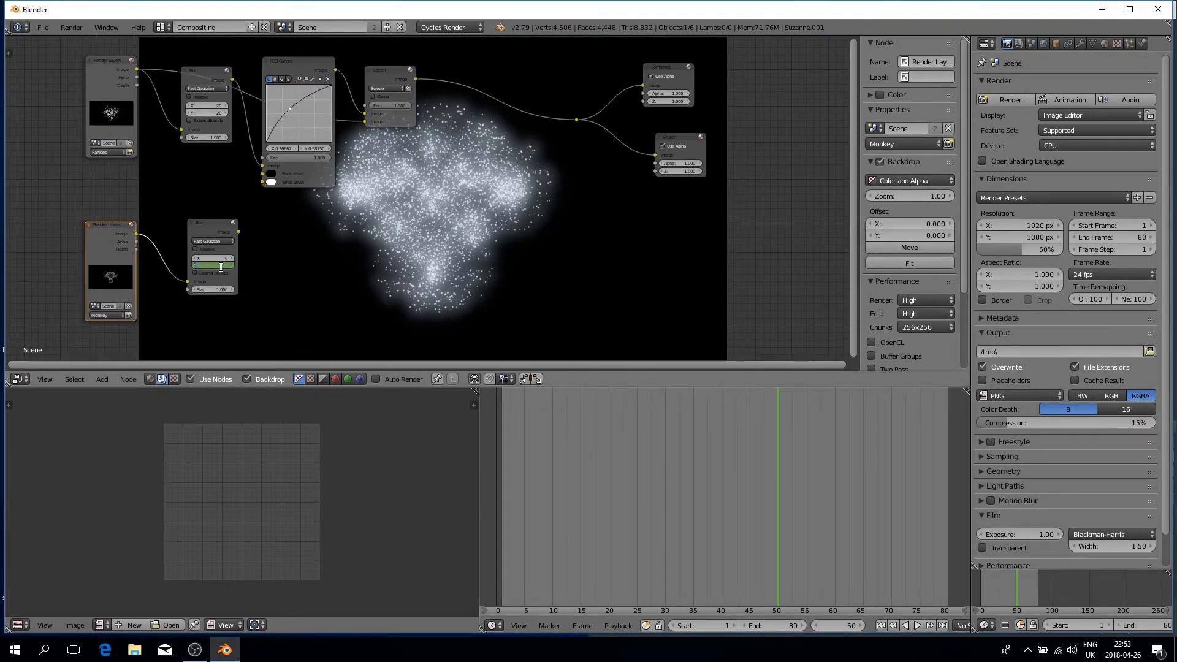
{"action": "key", "text": "Return"}
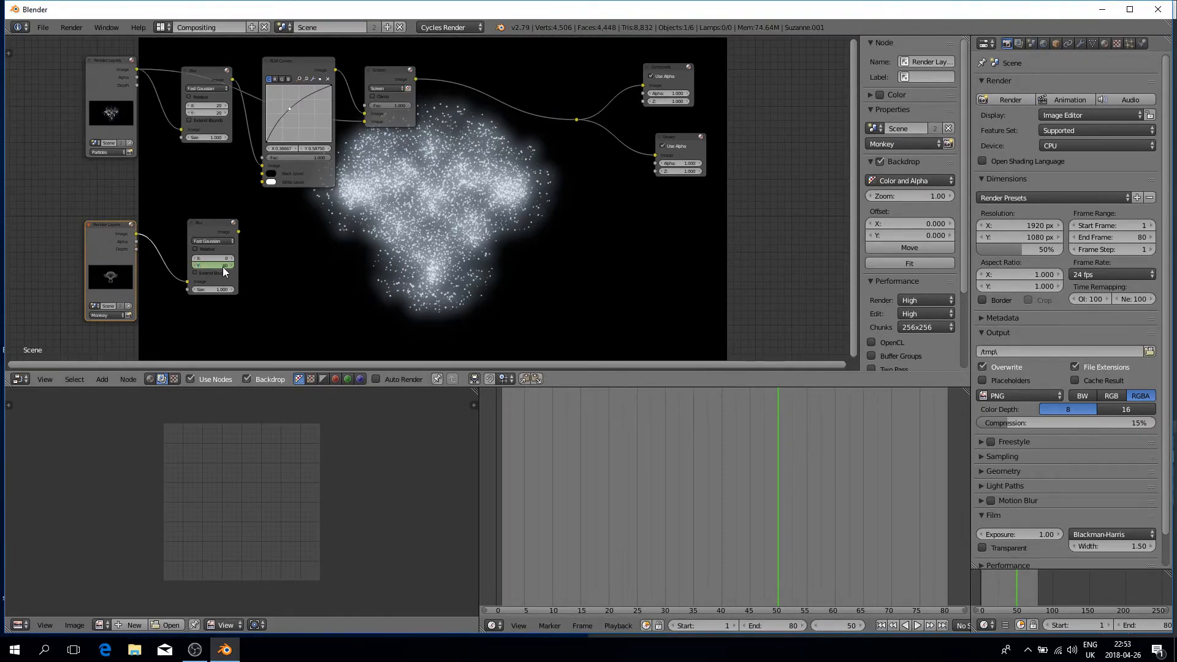
{"action": "right_click", "coordinate": [223, 266]}
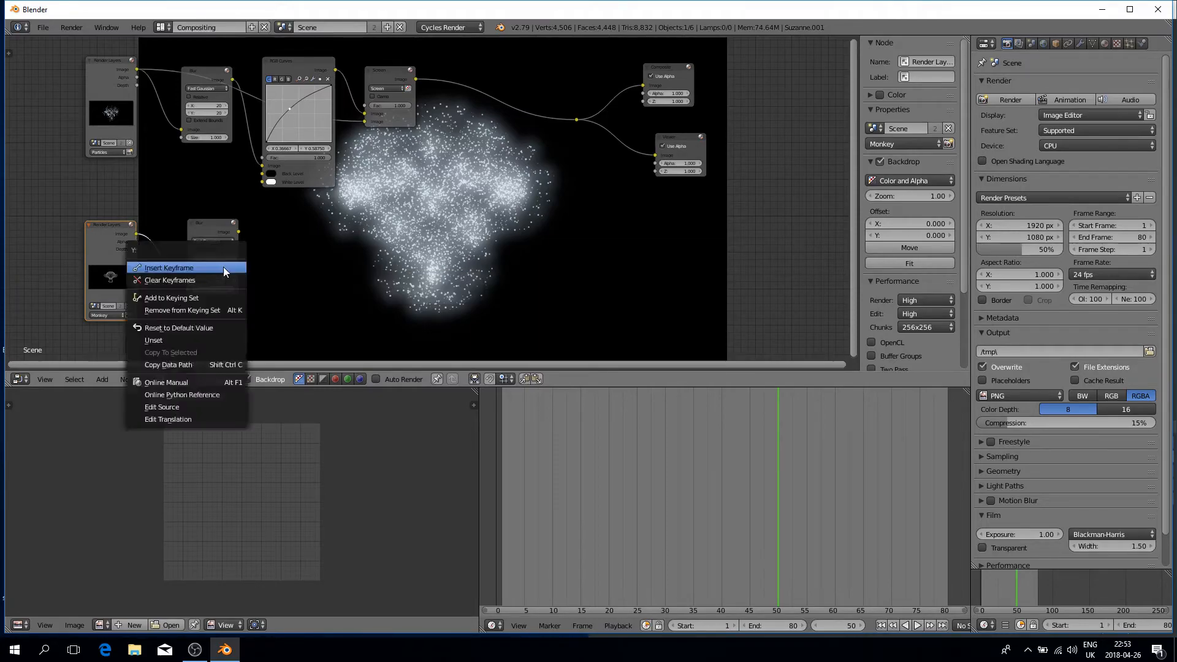
{"action": "left_click", "coordinate": [224, 268]}
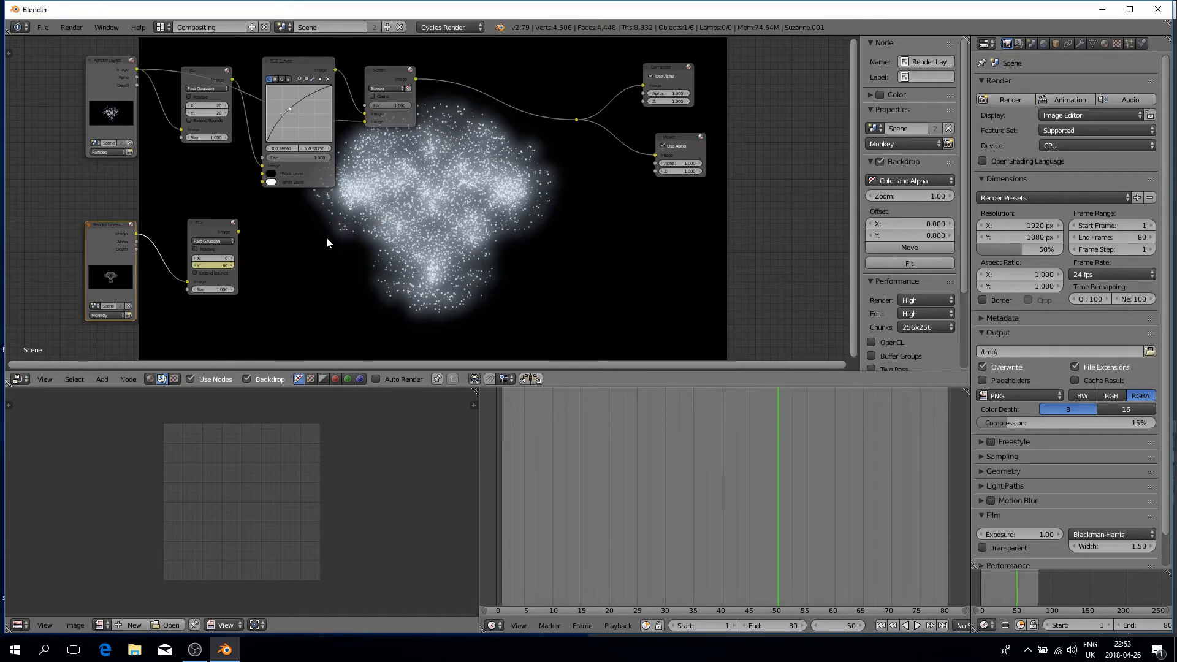
- Duplicate the Screen node, insert the copy after the original, and link the Monkey Blur output to its second image input
{"action": "left_click", "coordinate": [388, 72]}
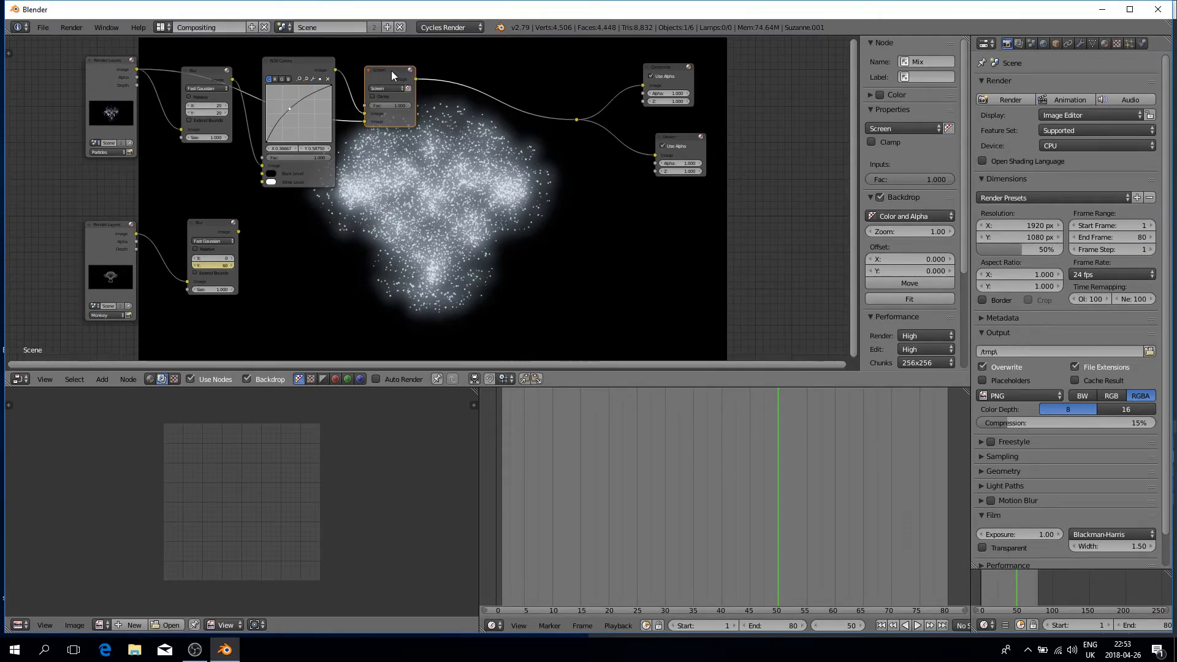
{"action": "key", "text": "shift+d"}
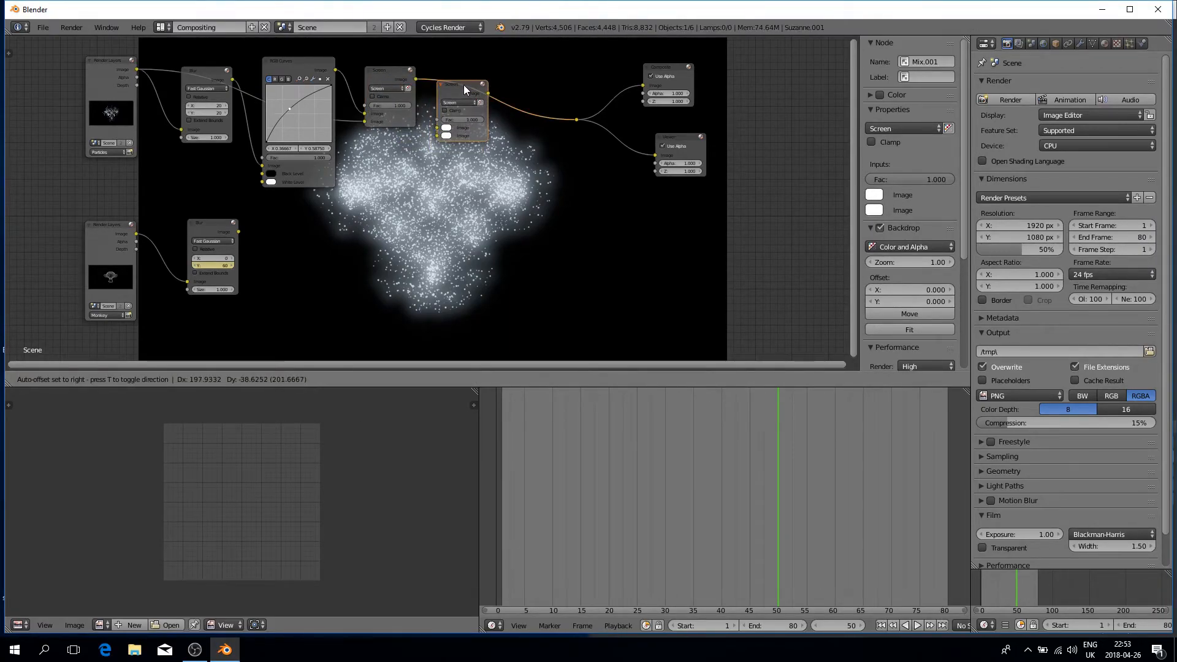
{"action": "left_click", "coordinate": [467, 83]}
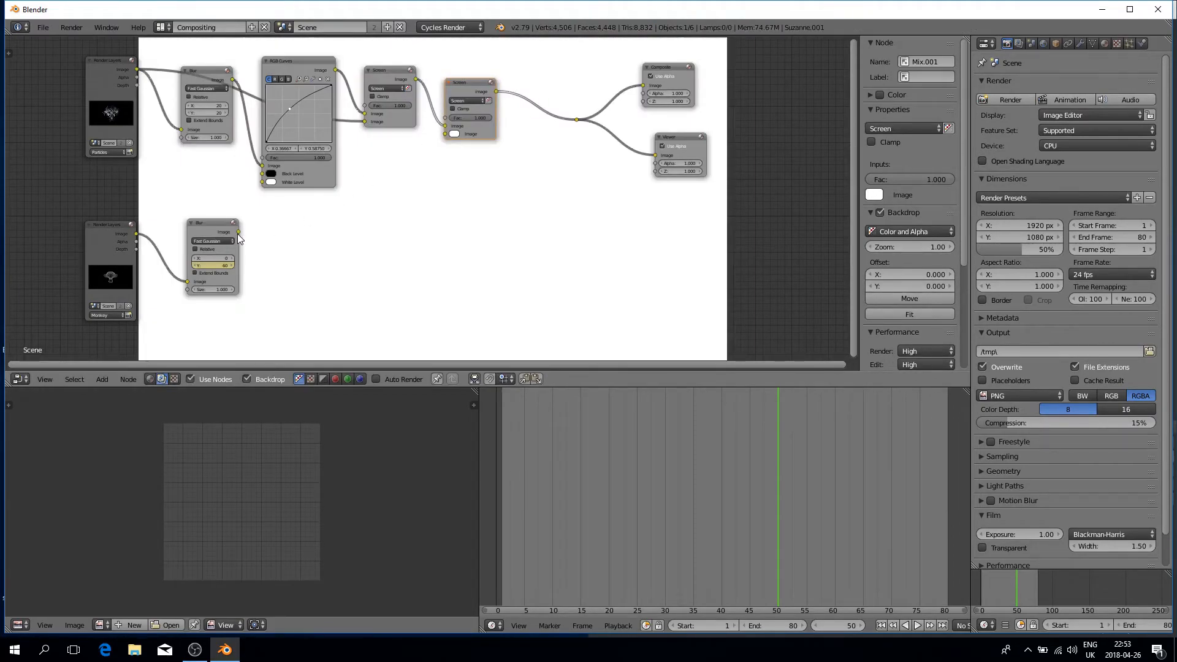
{"action": "left_click_drag", "start_coordinate": [238, 233], "coordinate": [447, 135]}
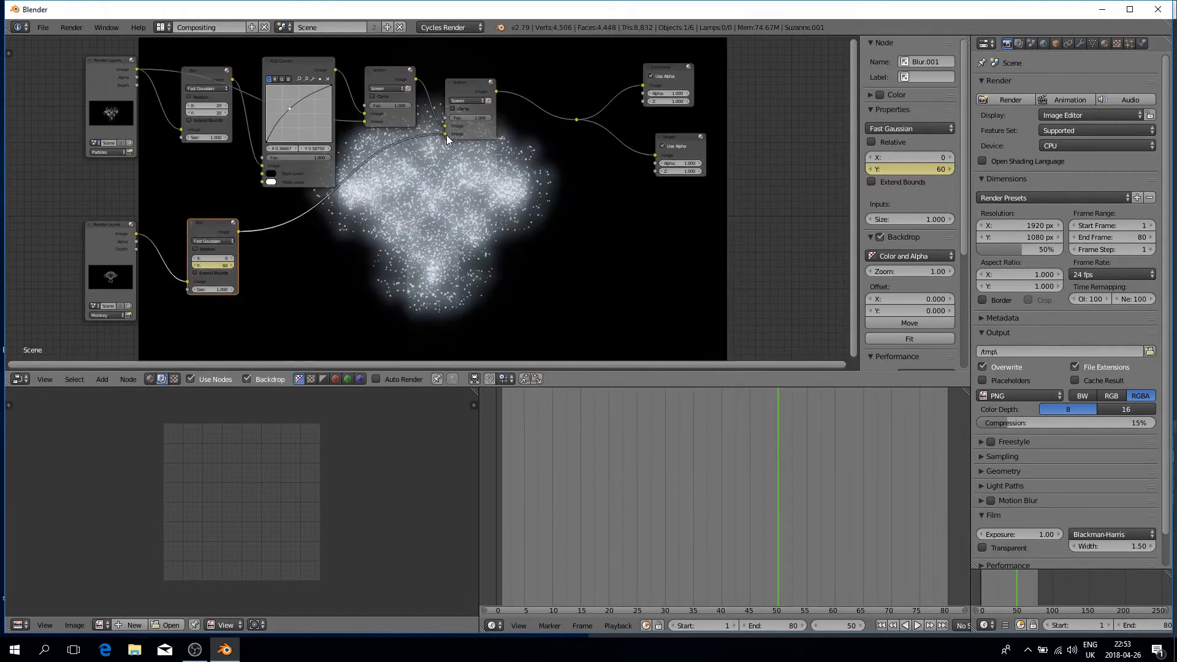
- Scrub the timeline to examine how the Monkey Blur node's Y size and the composited image change across the frames
{"action": "scroll", "coordinate": [426, 205], "scroll_direction": "up", "scroll_amount": 2}
{"action": "scroll", "coordinate": [427, 204], "scroll_direction": "down", "scroll_amount": 1}
{"action": "scroll", "coordinate": [428, 204], "scroll_direction": "down", "scroll_amount": 3}
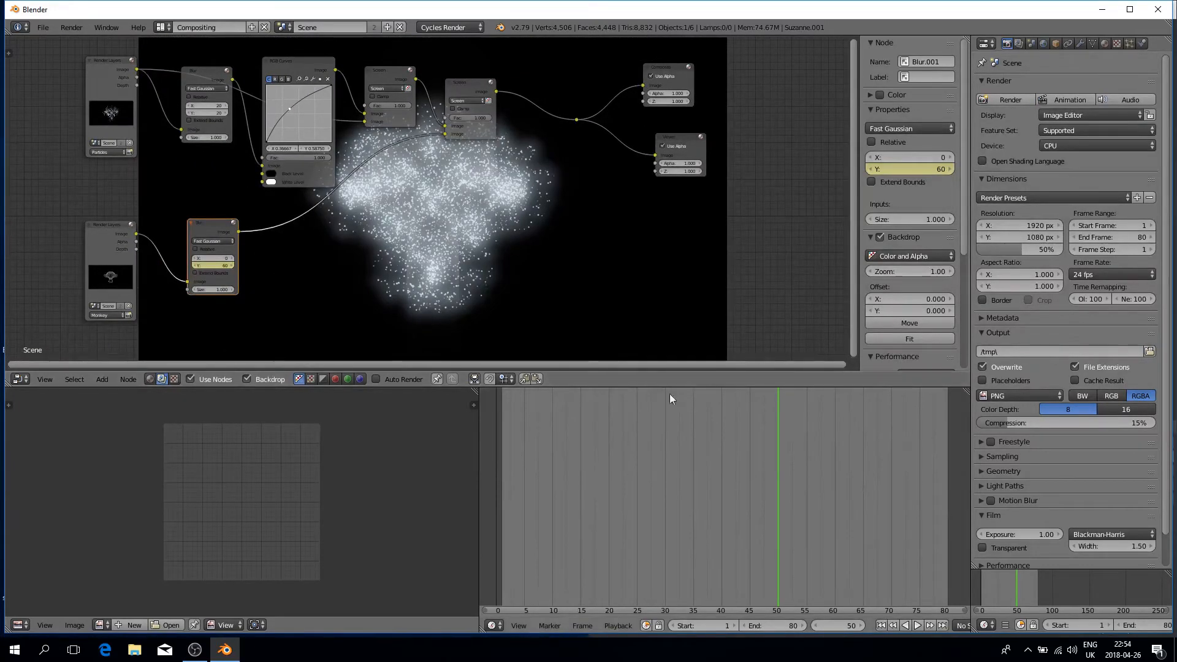
{"action": "left_click", "coordinate": [700, 429]}
{"action": "left_click", "coordinate": [599, 441]}
{"action": "left_click", "coordinate": [531, 448]}
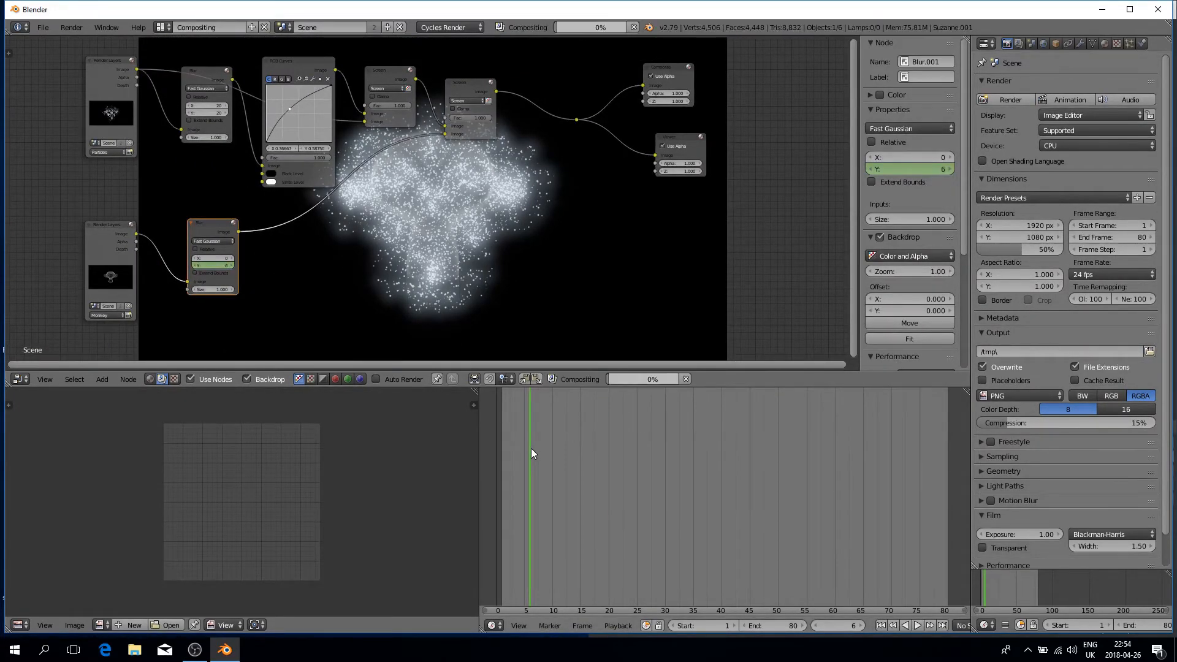
{"action": "left_click", "coordinate": [553, 459]}
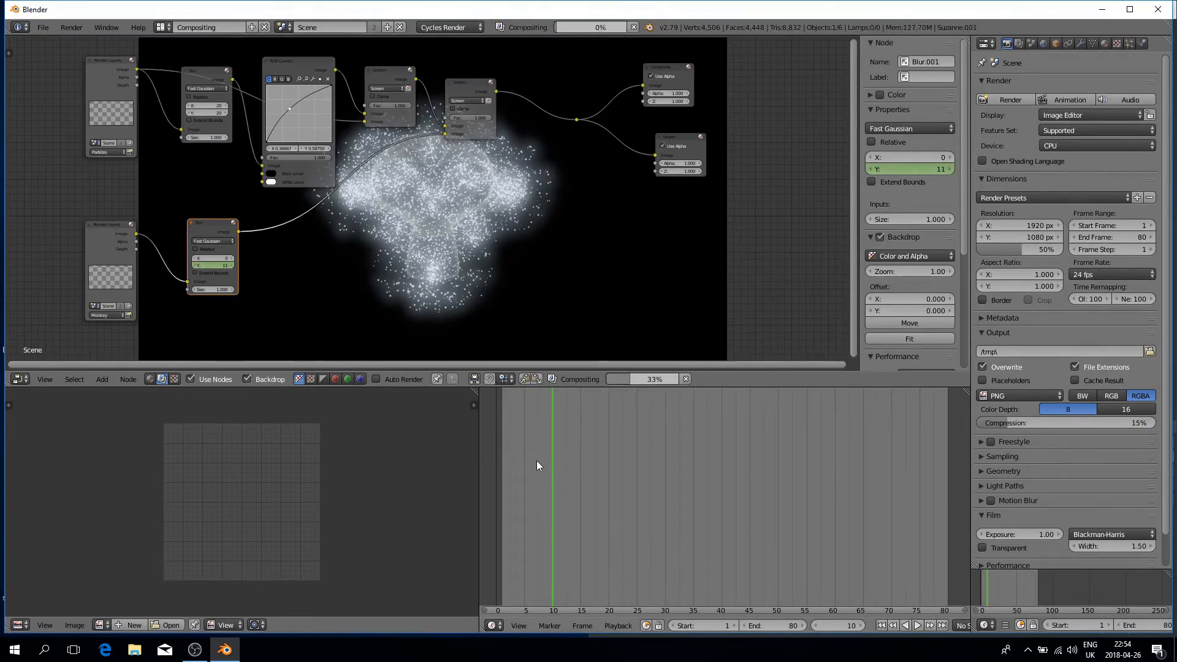
{"action": "left_click_drag", "start_coordinate": [571, 463], "coordinate": [507, 471]}
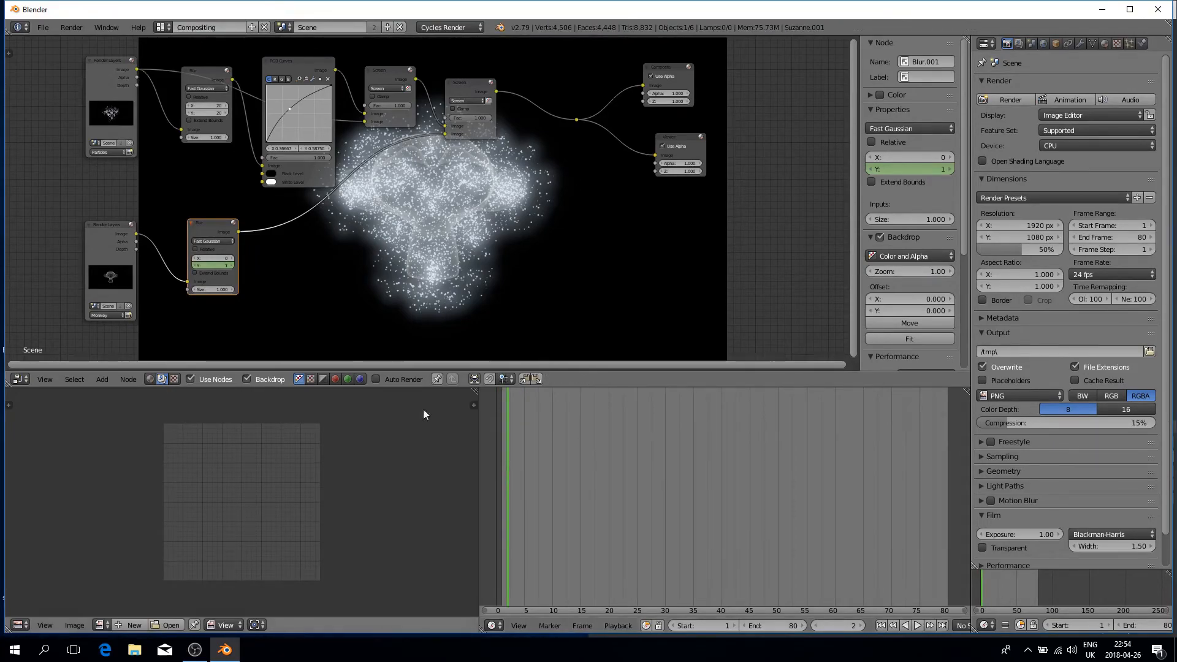
{"action": "left_click", "coordinate": [98, 64]}
{"action": "mouse_move", "coordinate": [490, 502]}
{"action": "left_mouse_down"}
{"action": "mouse_move", "coordinate": [670, 494]}
{"action": "mouse_move", "coordinate": [504, 485]}
{"action": "left_mouse_up"}
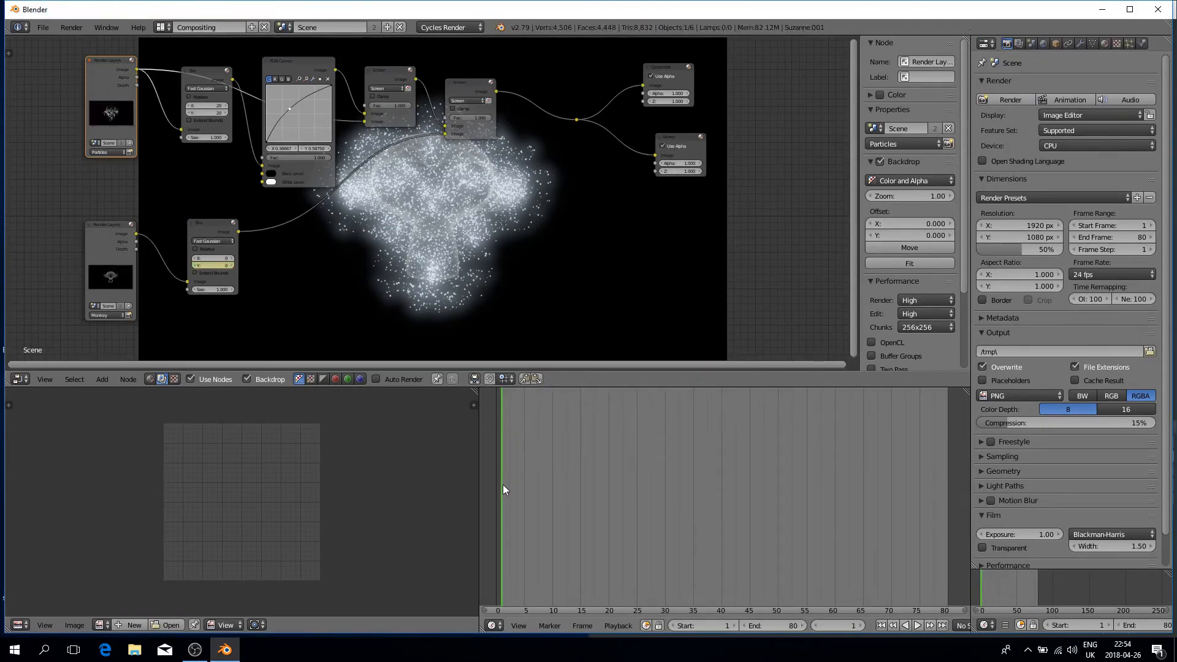
{"action": "left_click_drag", "start_coordinate": [688, 500], "coordinate": [745, 498]}
{"action": "left_click_drag", "start_coordinate": [655, 510], "coordinate": [551, 494]}
{"action": "left_click", "coordinate": [536, 494]}
- Switch to the Default screen layout, close the render result view, and display the 3D viewport in wireframe
{"action": "left_click", "coordinate": [165, 26]}
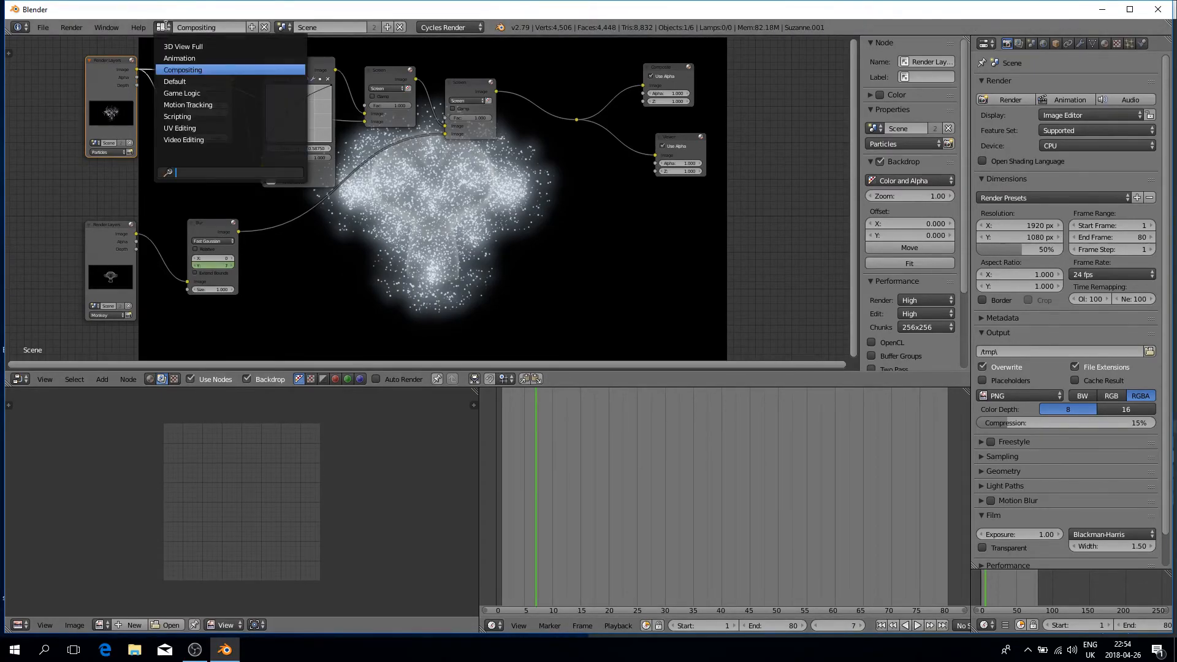
{"action": "left_click", "coordinate": [174, 81]}
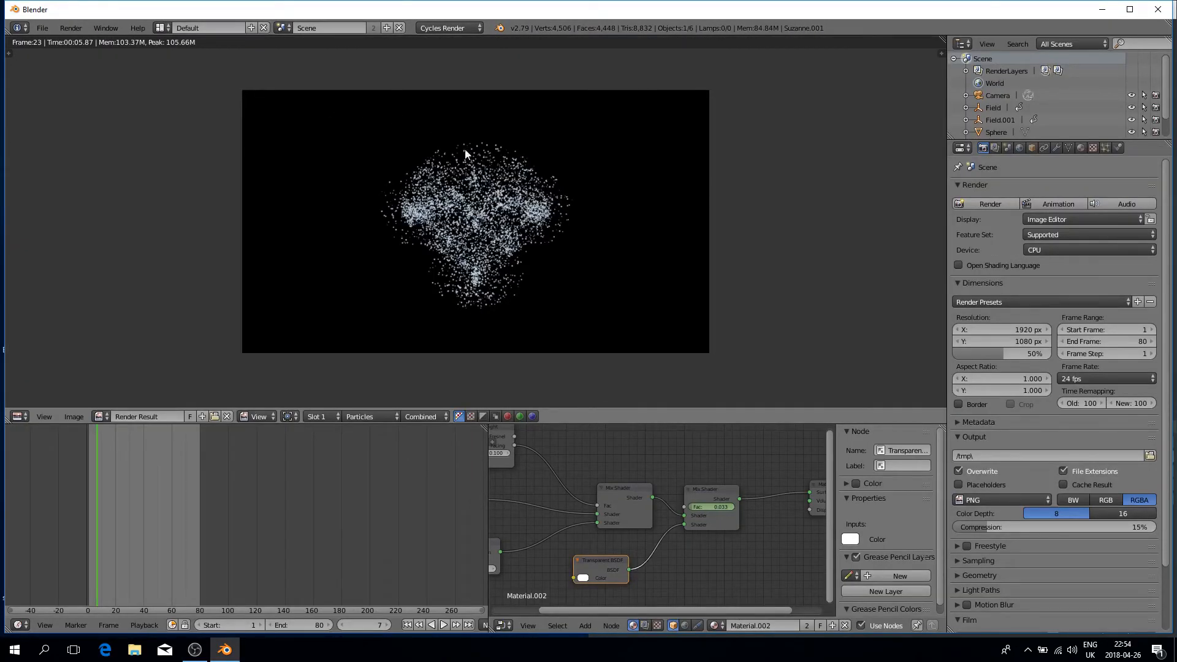
{"action": "key", "text": "Escape"}
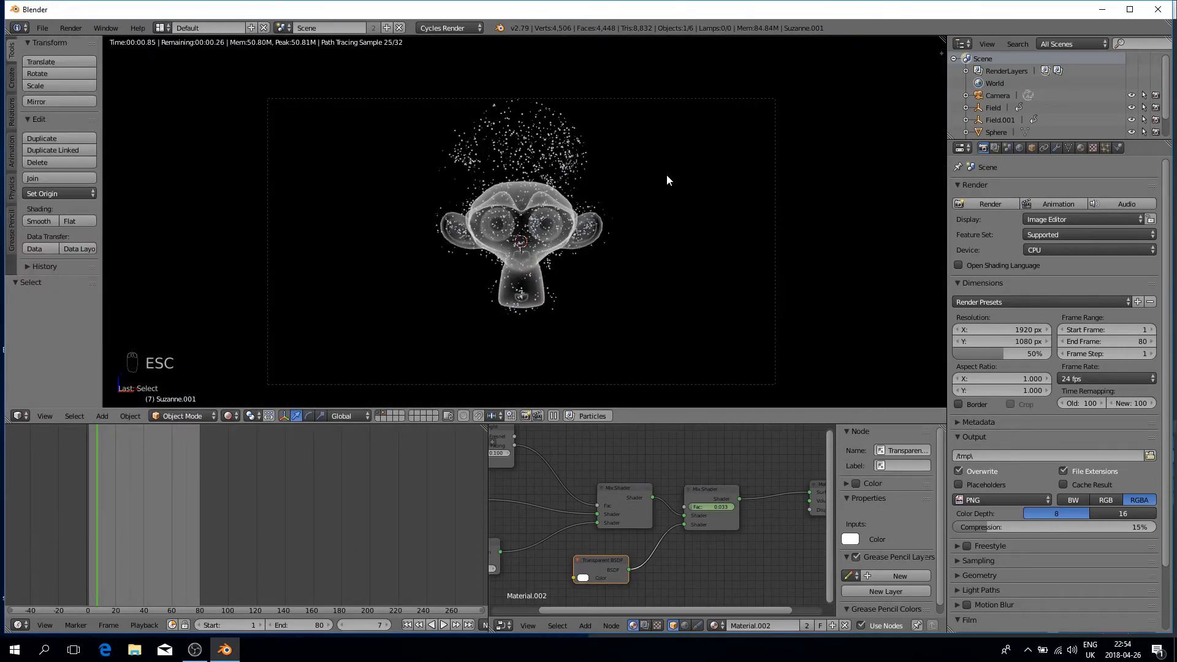
{"action": "key", "text": "z"}
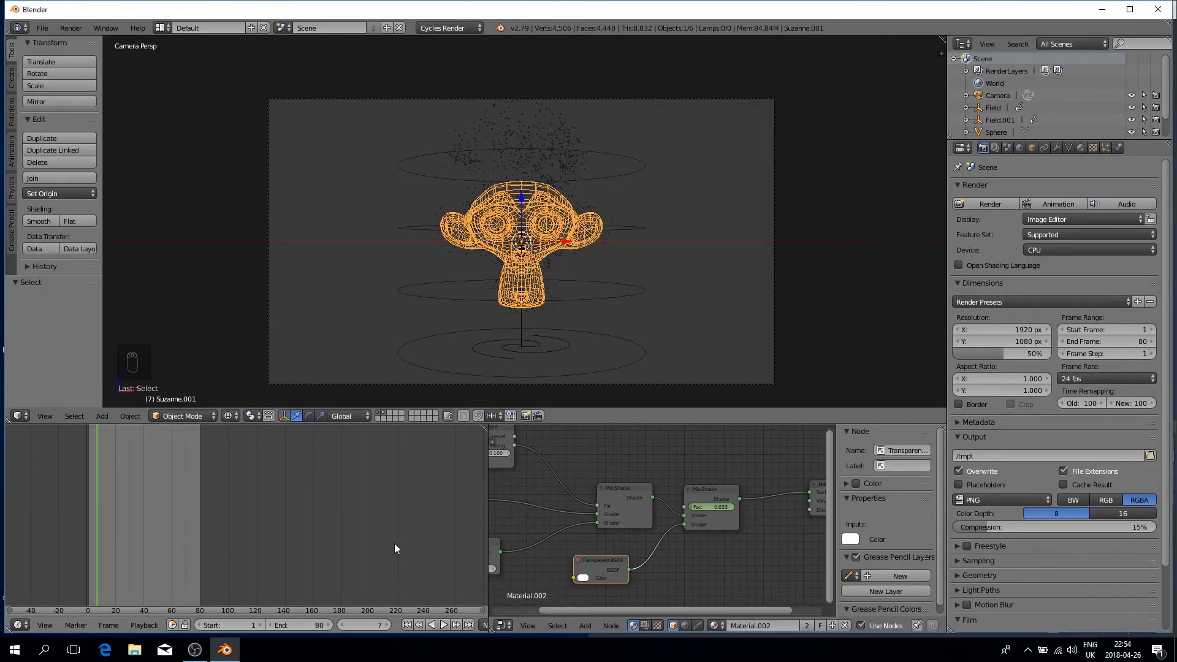
- Return the timeline to frame 1 and play the animation through to examine the particle motion around the monkey head
{"action": "left_click", "coordinate": [408, 624]}
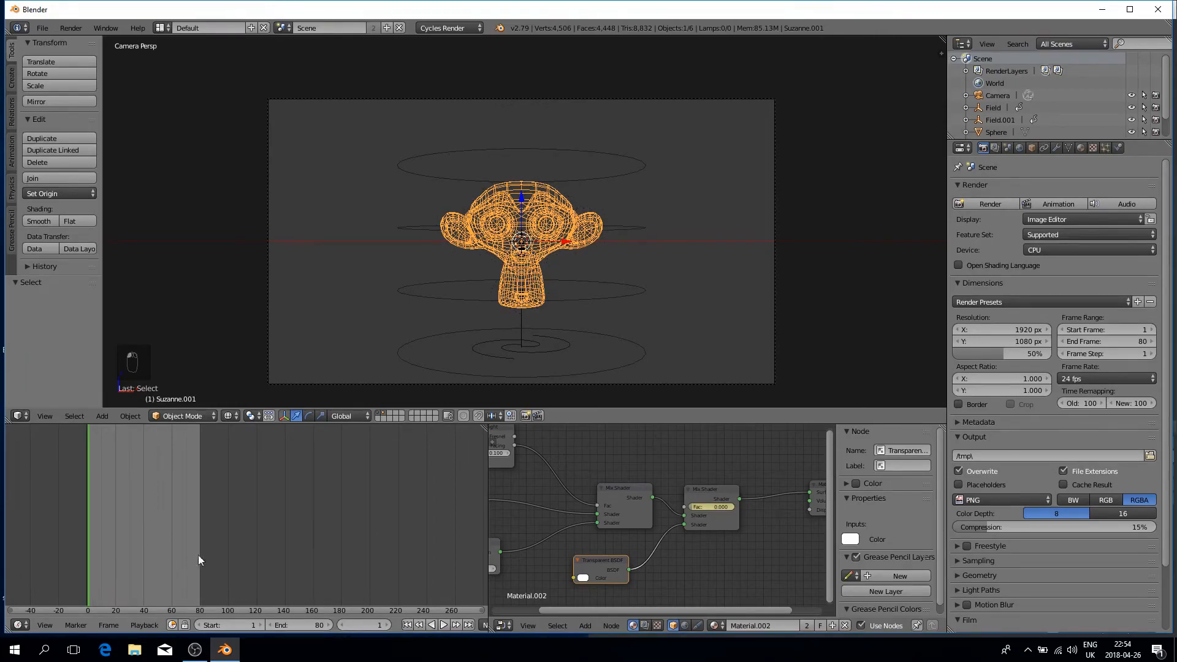
{"action": "left_click_drag", "start_coordinate": [172, 529], "coordinate": [88, 510]}
{"action": "left_click", "coordinate": [442, 624]}
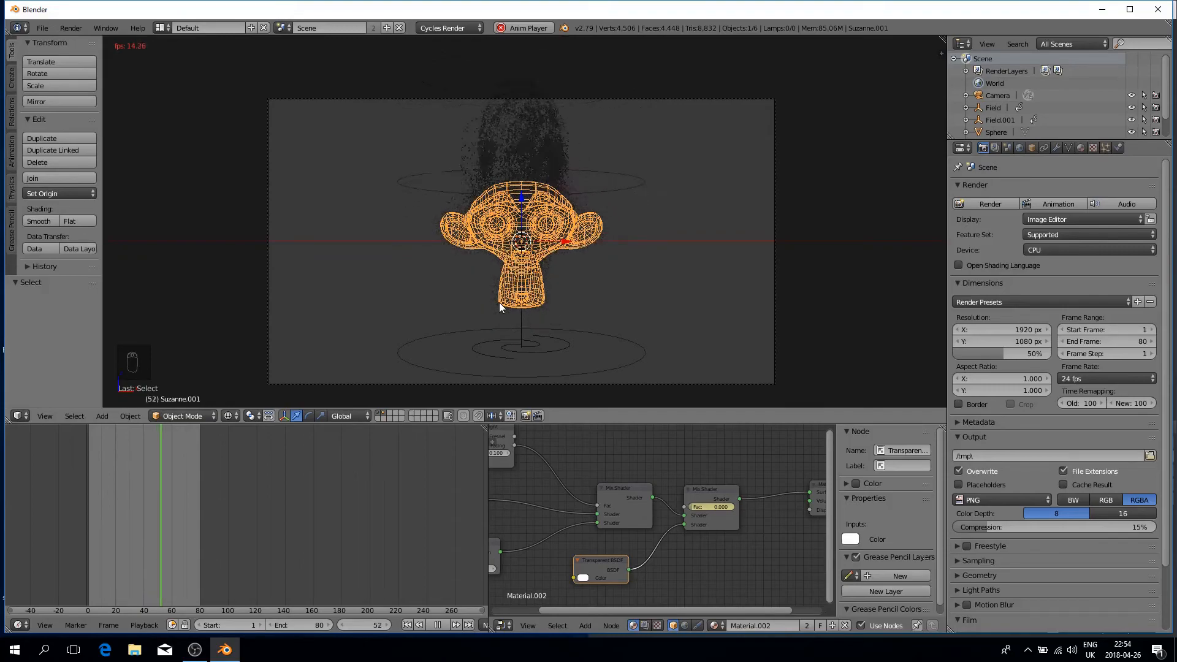
{"action": "left_click", "coordinate": [439, 625]}
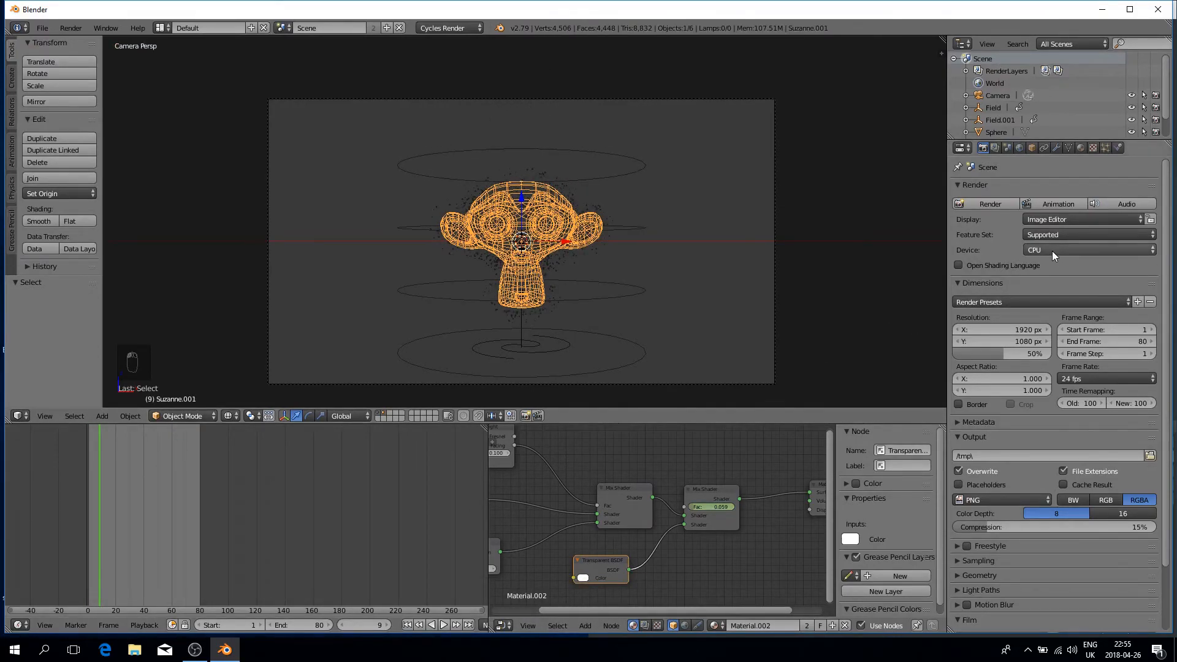
- Set the render device to GPU Compute and the resolution scale to 100%
{"action": "scroll", "coordinate": [1053, 243], "scroll_direction": "down", "scroll_amount": 1}
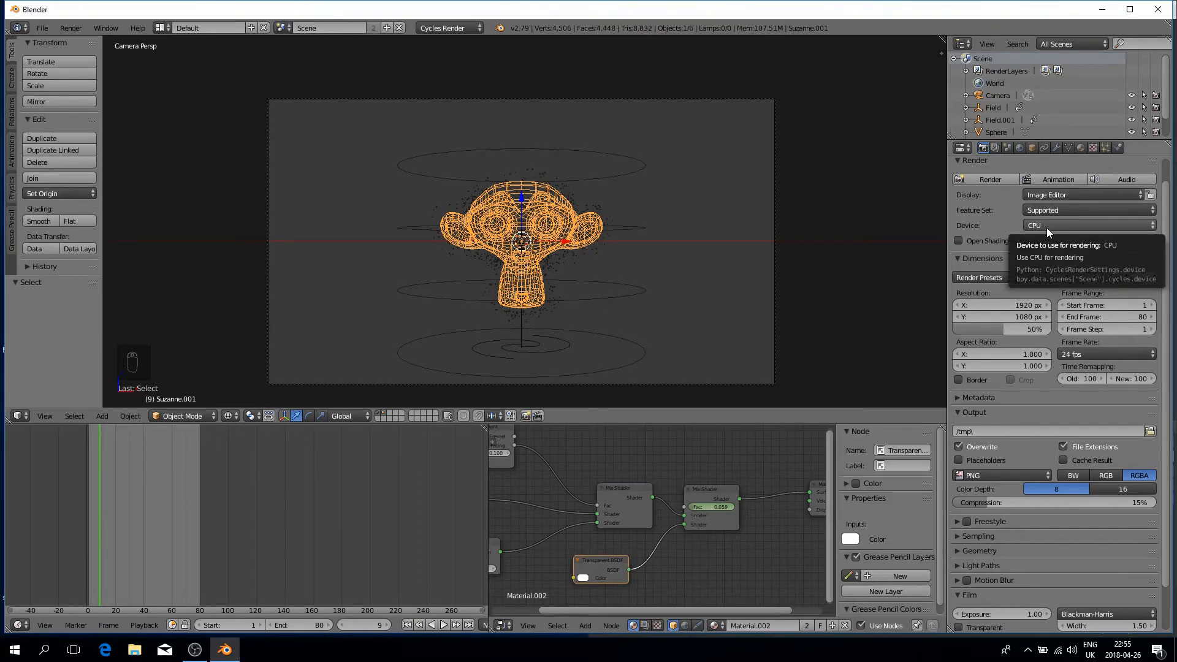
{"action": "left_click", "coordinate": [1047, 225]}
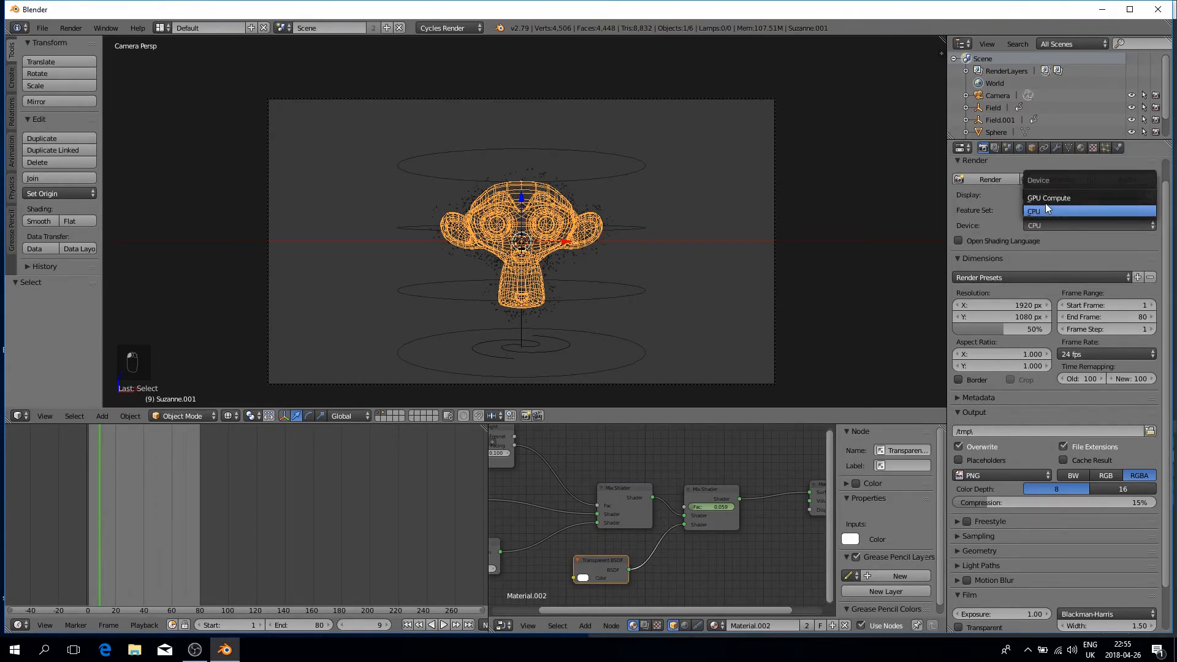
{"action": "left_click", "coordinate": [1046, 202]}
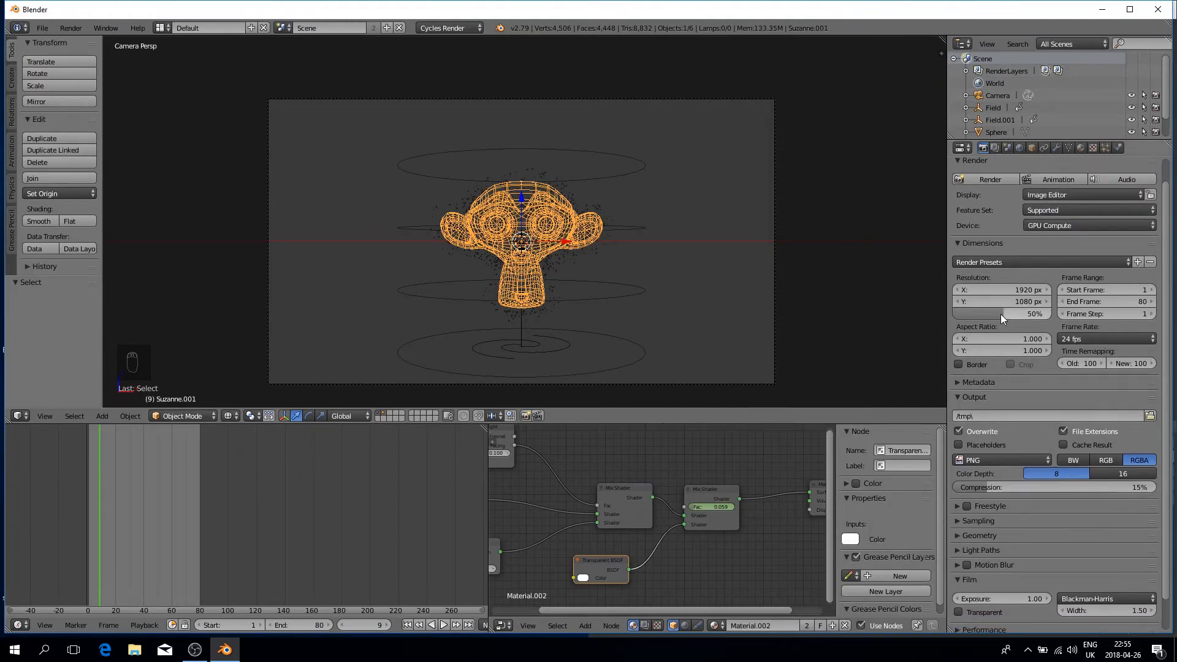
{"action": "left_click_drag", "start_coordinate": [1021, 314], "coordinate": [1050, 313]}
{"action": "scroll", "coordinate": [1034, 301], "scroll_direction": "down", "scroll_amount": 2}
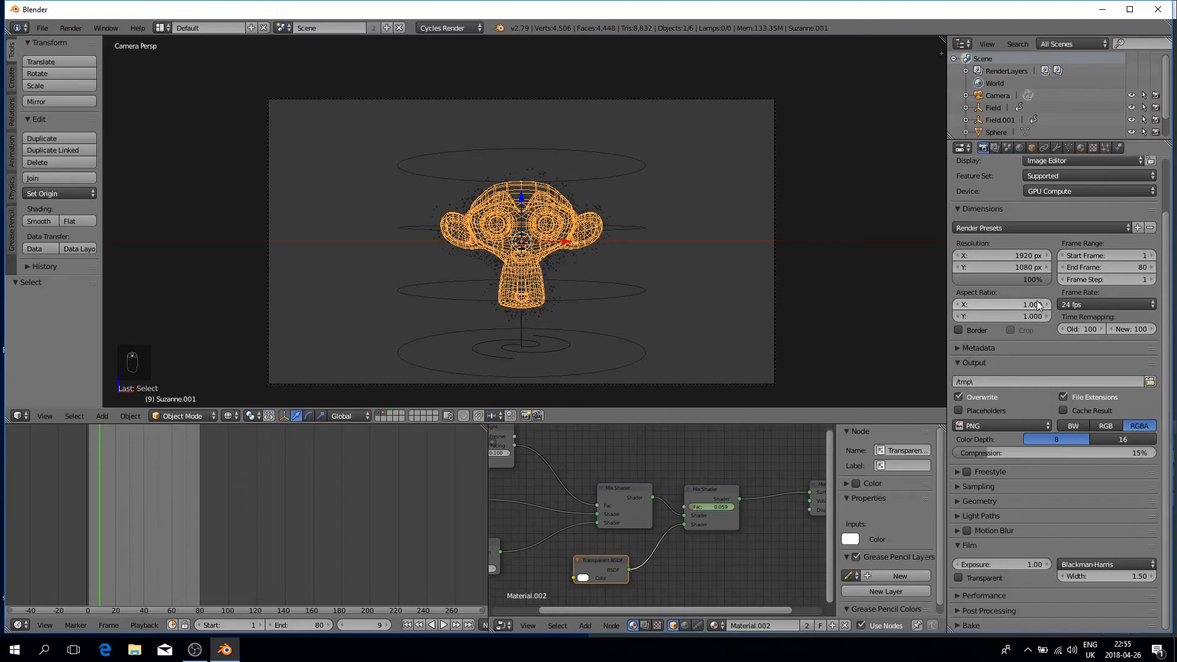
- Set the render output path to the C:\tmp\Monkey animation folder, keeping PNG as the file format
{"action": "left_click", "coordinate": [1150, 382]}
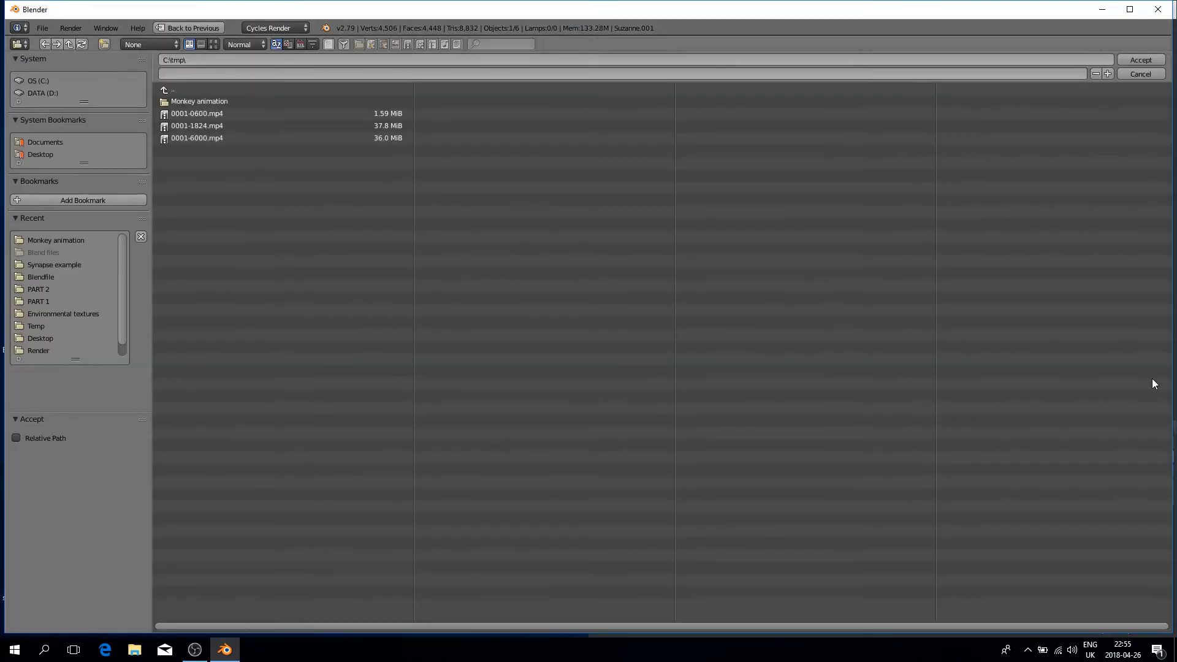
{"action": "left_click", "coordinate": [249, 102]}
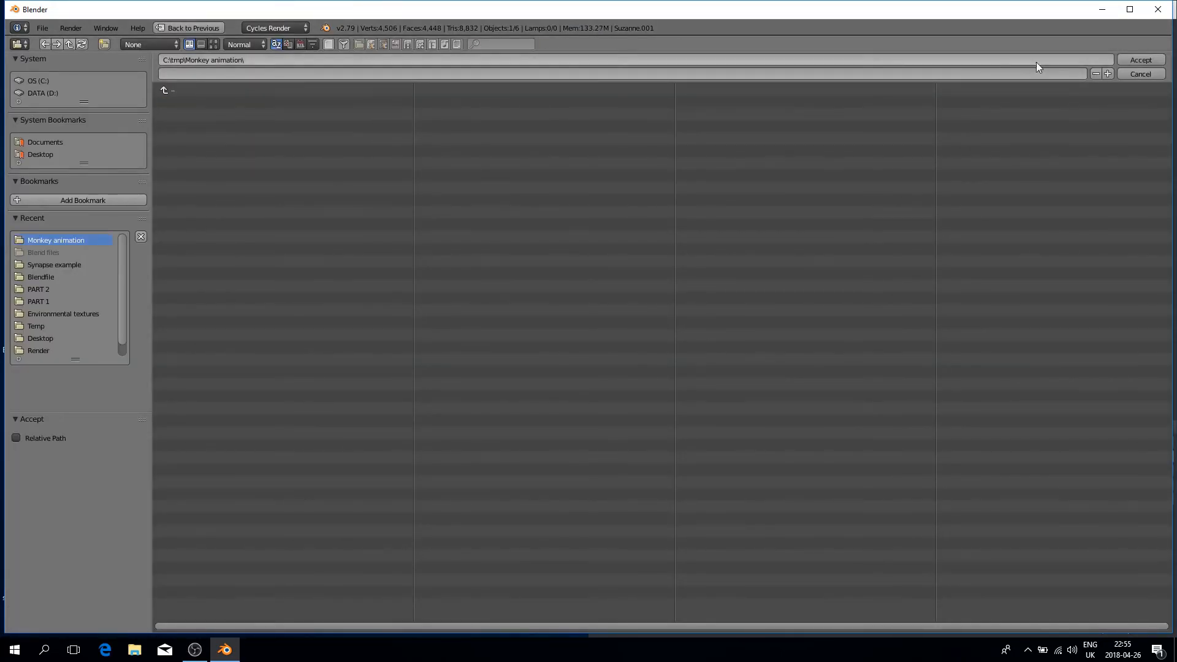
{"action": "left_click", "coordinate": [1139, 60]}
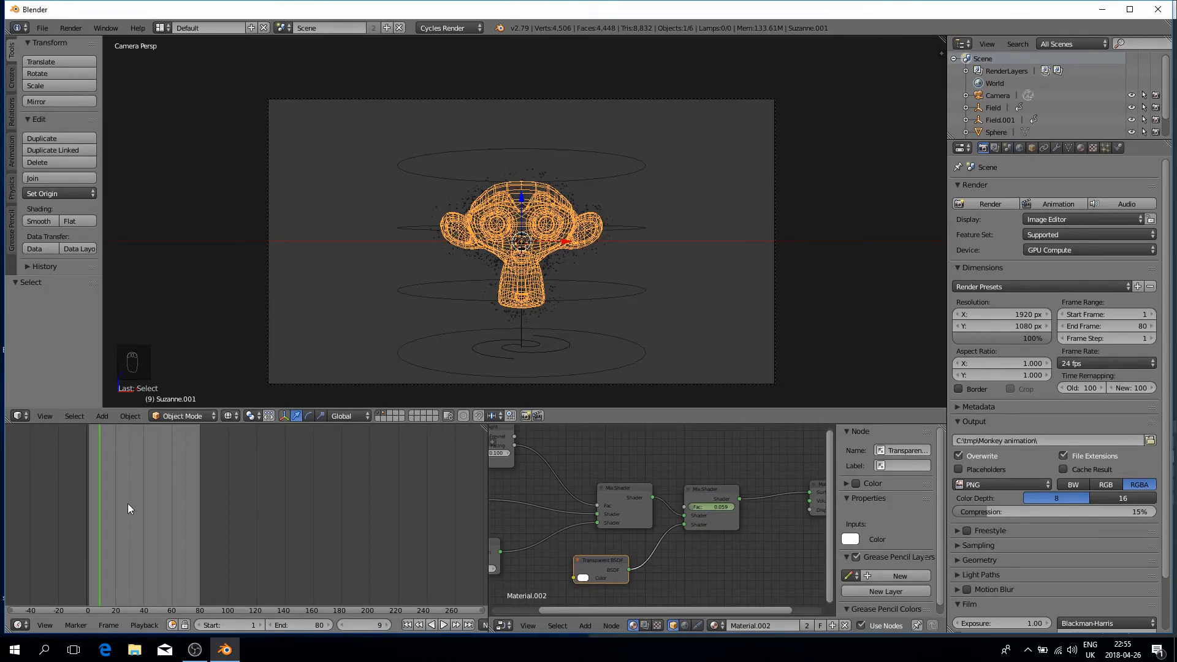
{"action": "left_click", "coordinate": [969, 487]}
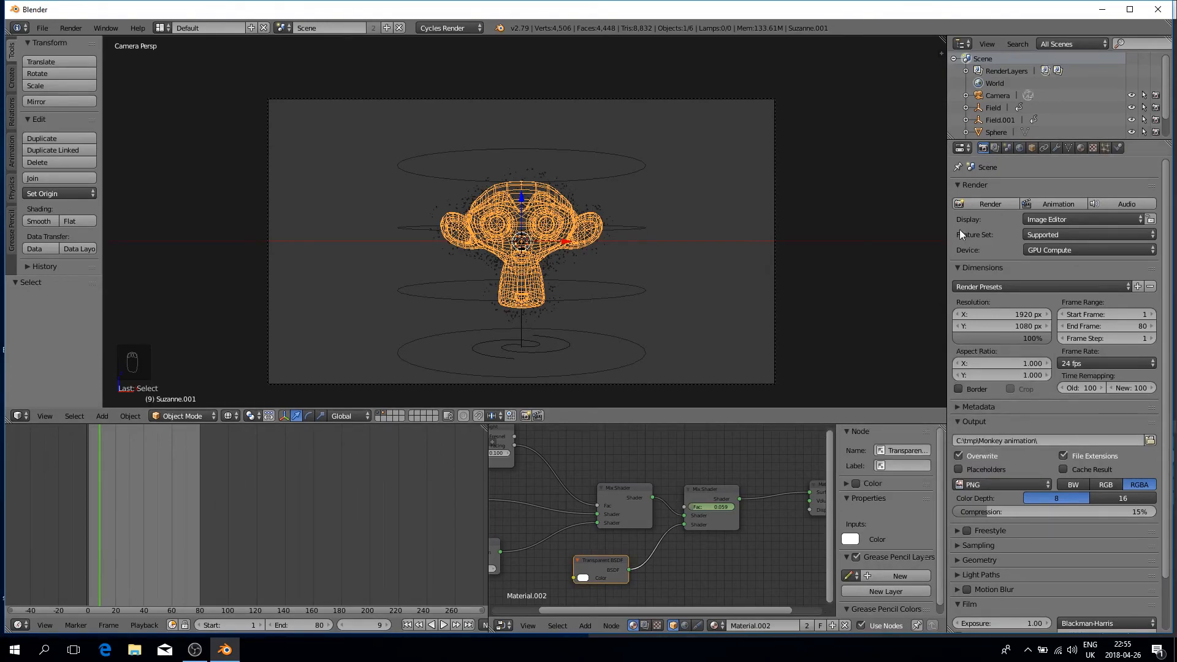
- Expand the Sampling settings and review the render sample count
{"action": "scroll", "coordinate": [1002, 301], "scroll_direction": "down", "scroll_amount": 2}
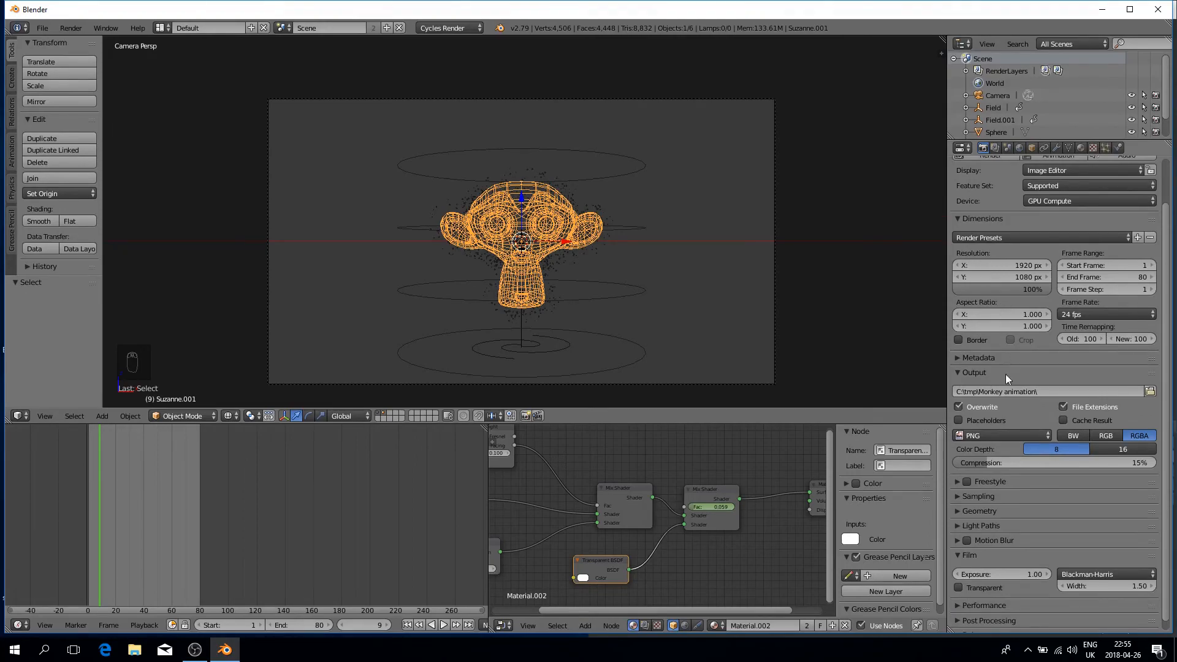
{"action": "left_click", "coordinate": [978, 494]}
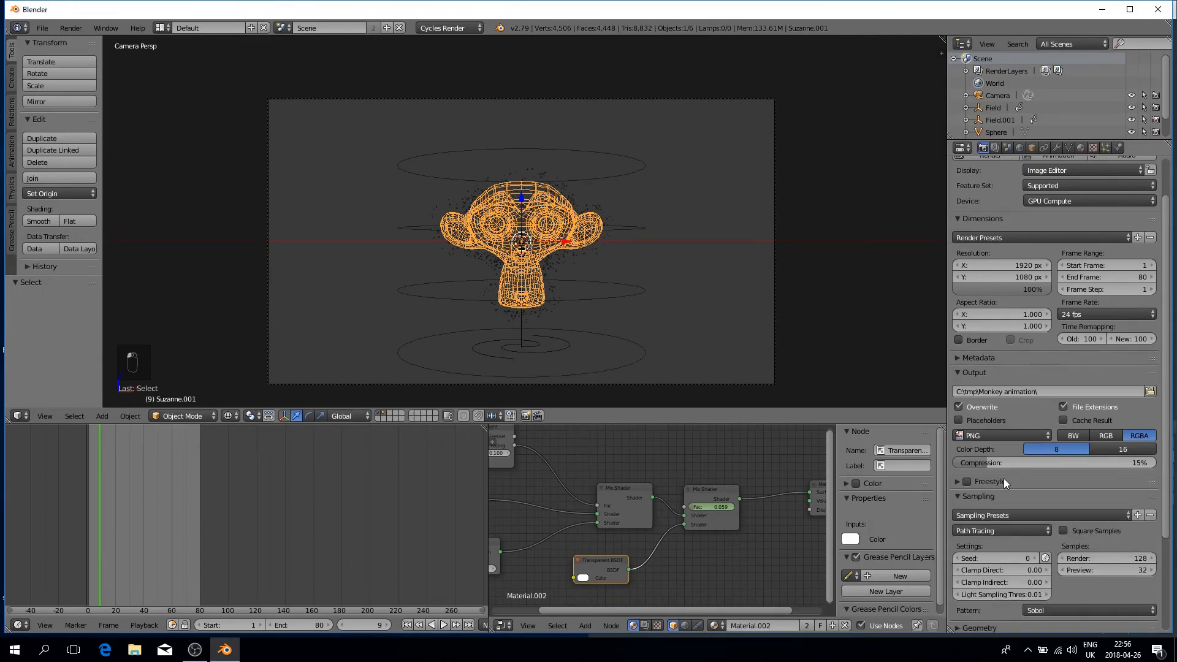
{"action": "scroll", "coordinate": [1004, 478], "scroll_direction": "down", "scroll_amount": 2}
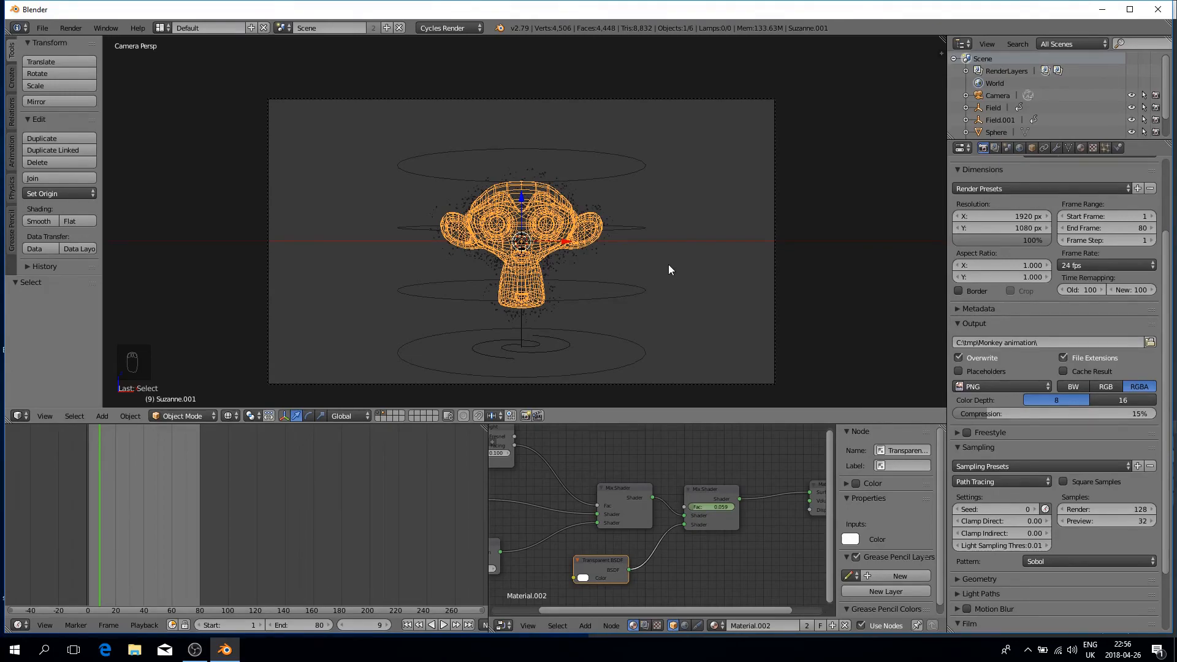
- Expand the Performance settings and enter larger X and Y tile sizes for GPU rendering
{"action": "scroll", "coordinate": [932, 314], "scroll_direction": "down", "scroll_amount": 5}
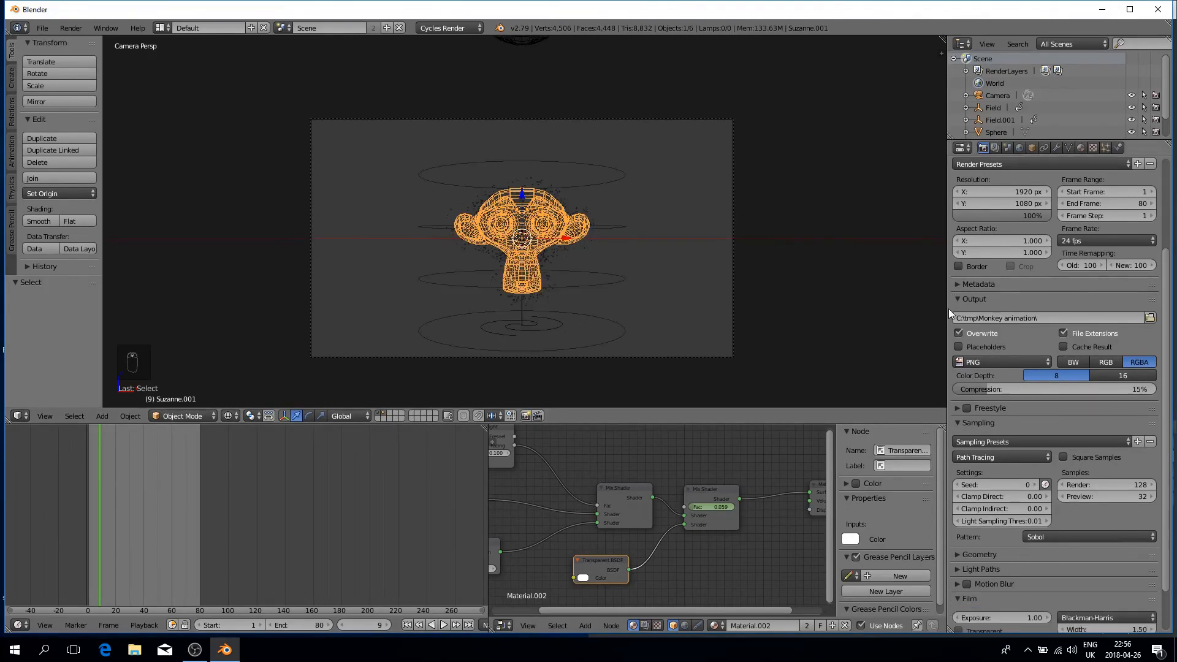
{"action": "left_click", "coordinate": [990, 592]}
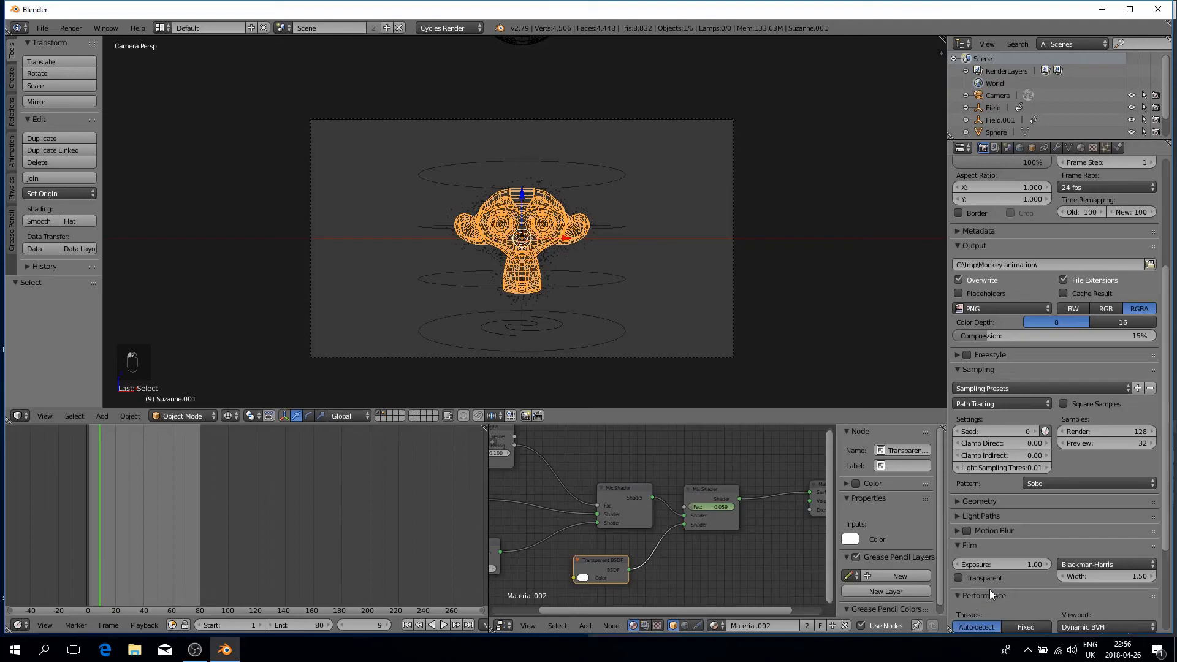
{"action": "scroll", "coordinate": [1000, 499], "scroll_direction": "down", "scroll_amount": 4}
{"action": "left_click", "coordinate": [1009, 545]}
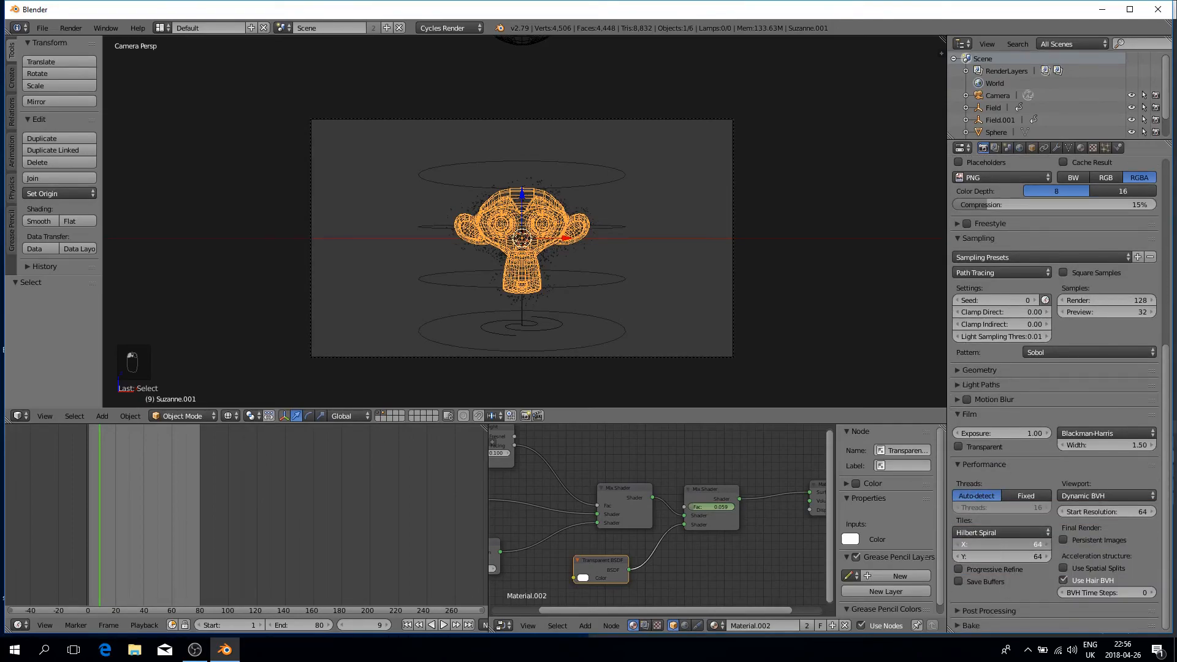
{"action": "type", "text": "25"}
{"action": "left_click", "coordinate": [1011, 553]}
{"action": "type", "text": "2"}
{"action": "key", "text": "Return"}
- Render the full animation to the output folder and play back the rendered animation
{"action": "scroll", "coordinate": [1006, 514], "scroll_direction": "up", "scroll_amount": 12}
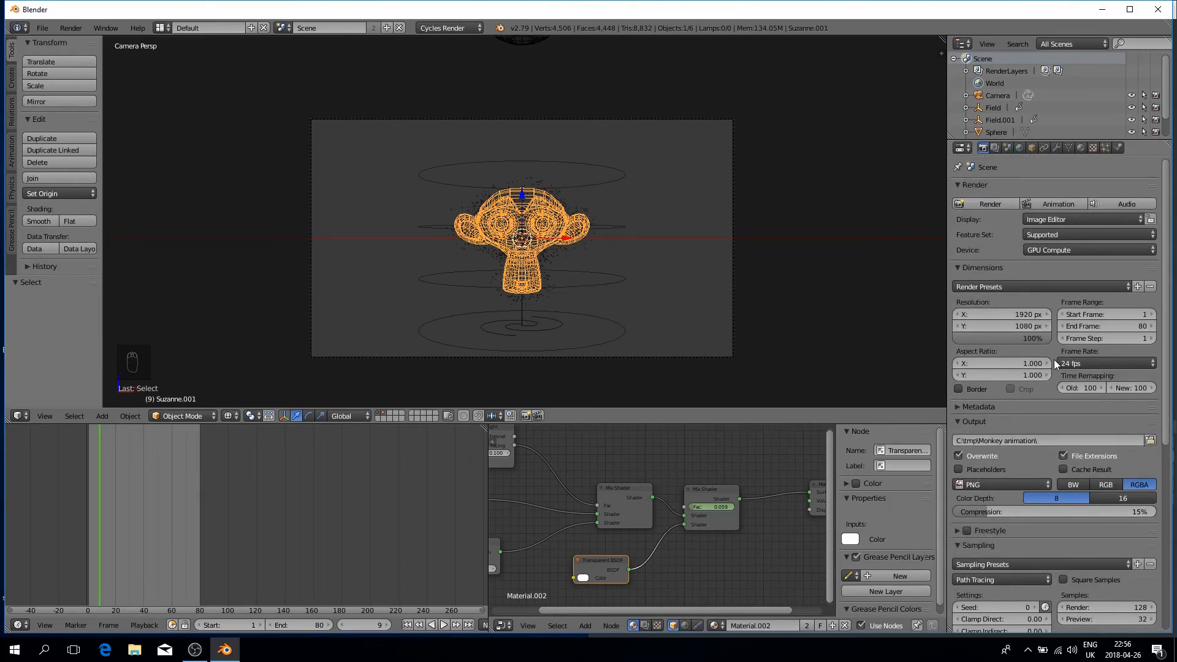
{"action": "left_click", "coordinate": [1055, 206]}
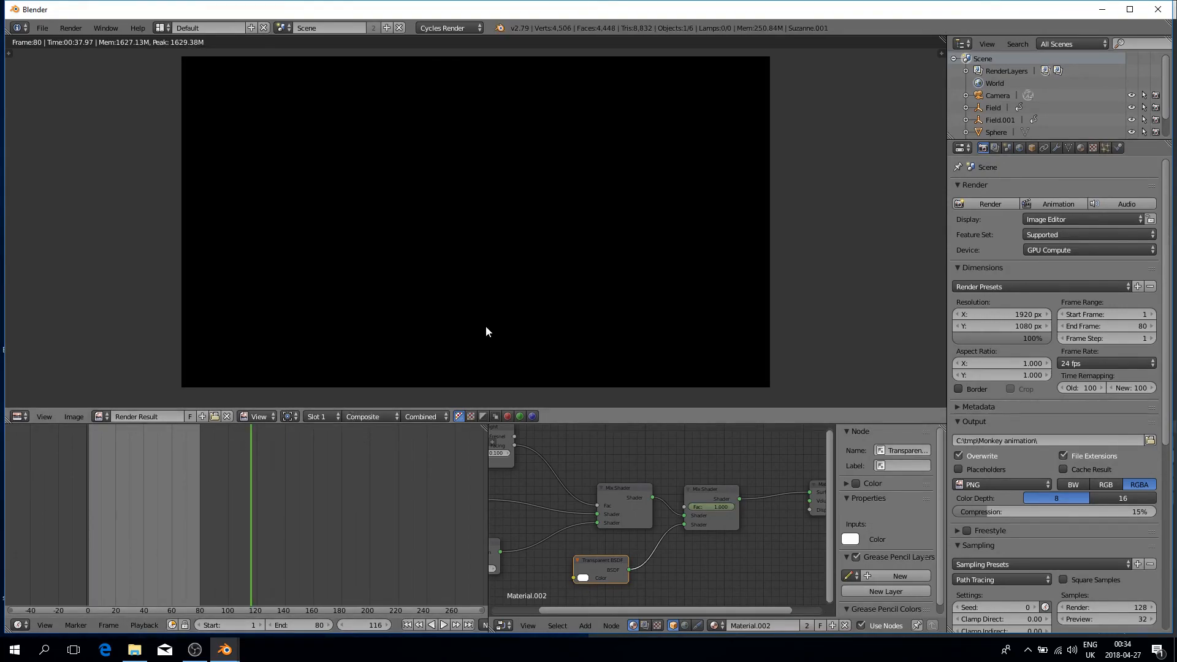
{"action": "left_click", "coordinate": [73, 30]}
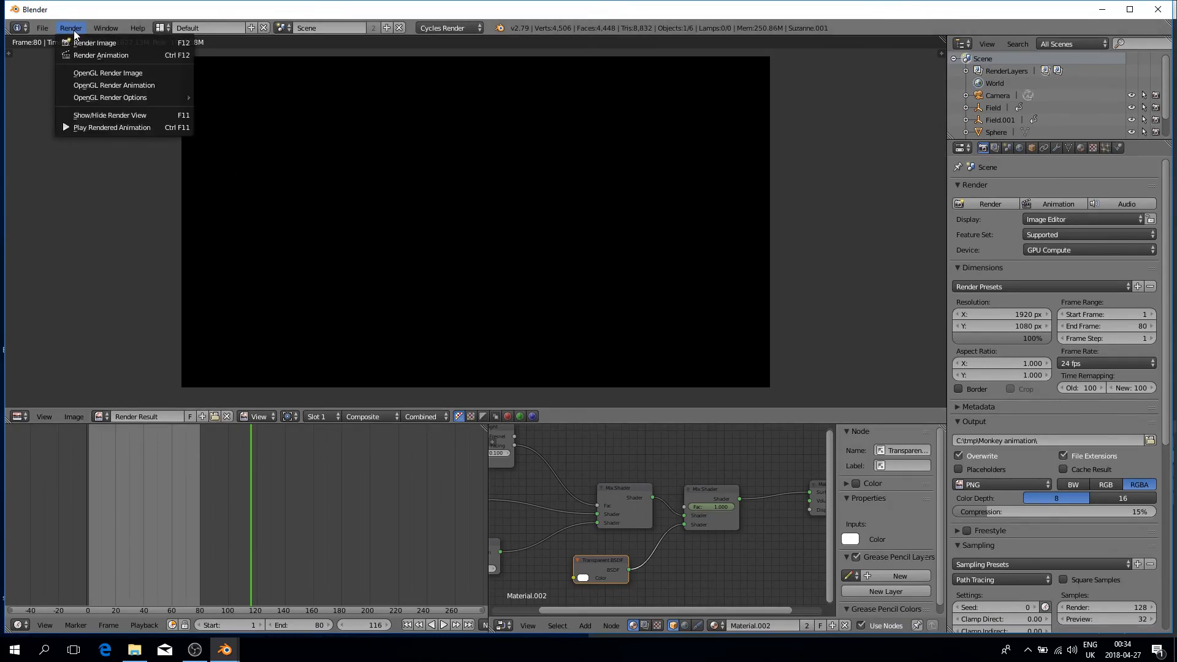
{"action": "left_click", "coordinate": [120, 128]}
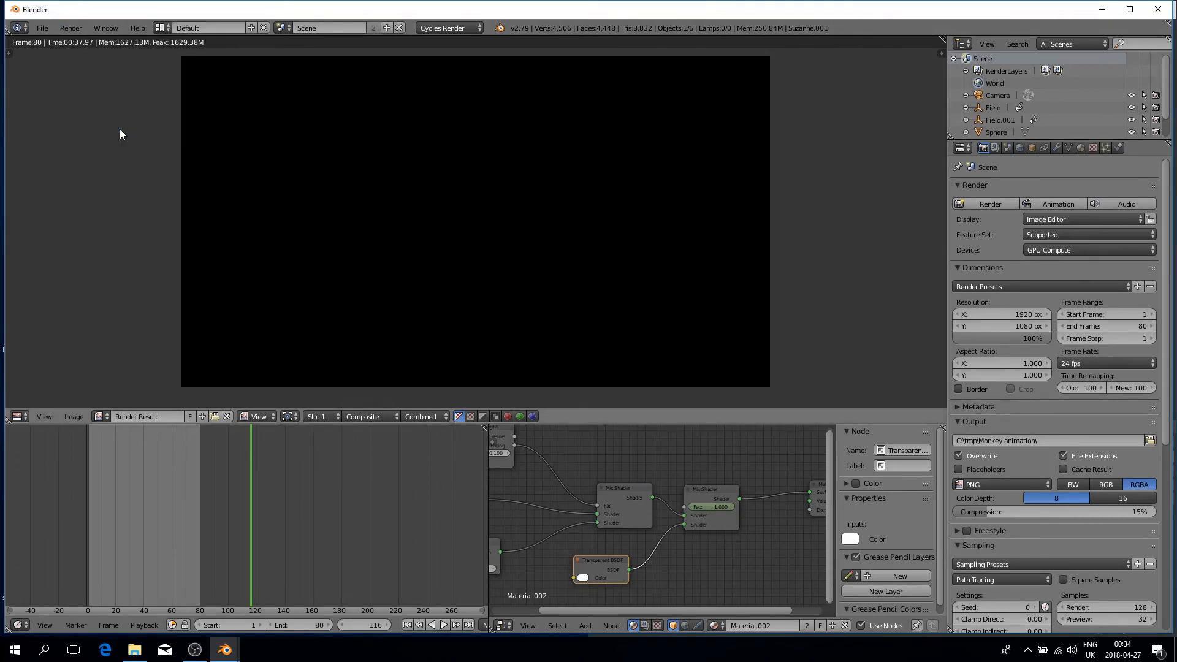